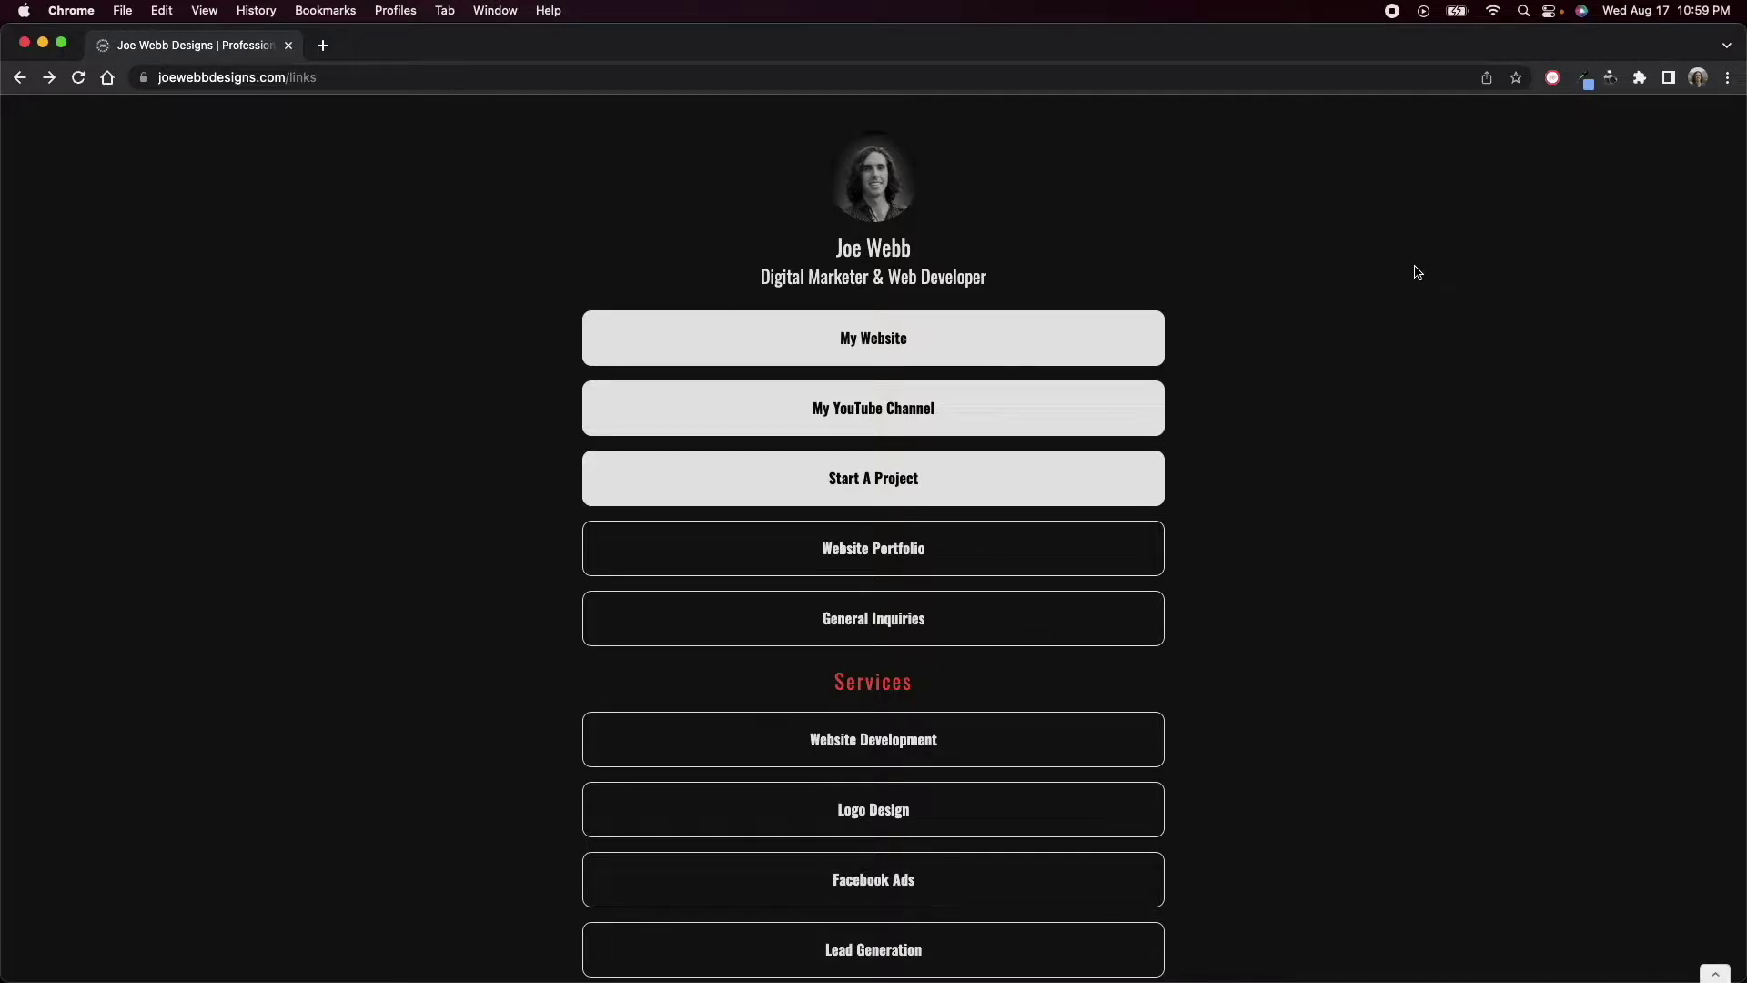
- Open the main Joe Webb Designs website from the links page and reload it
scroll(1420, 350, down, 4)
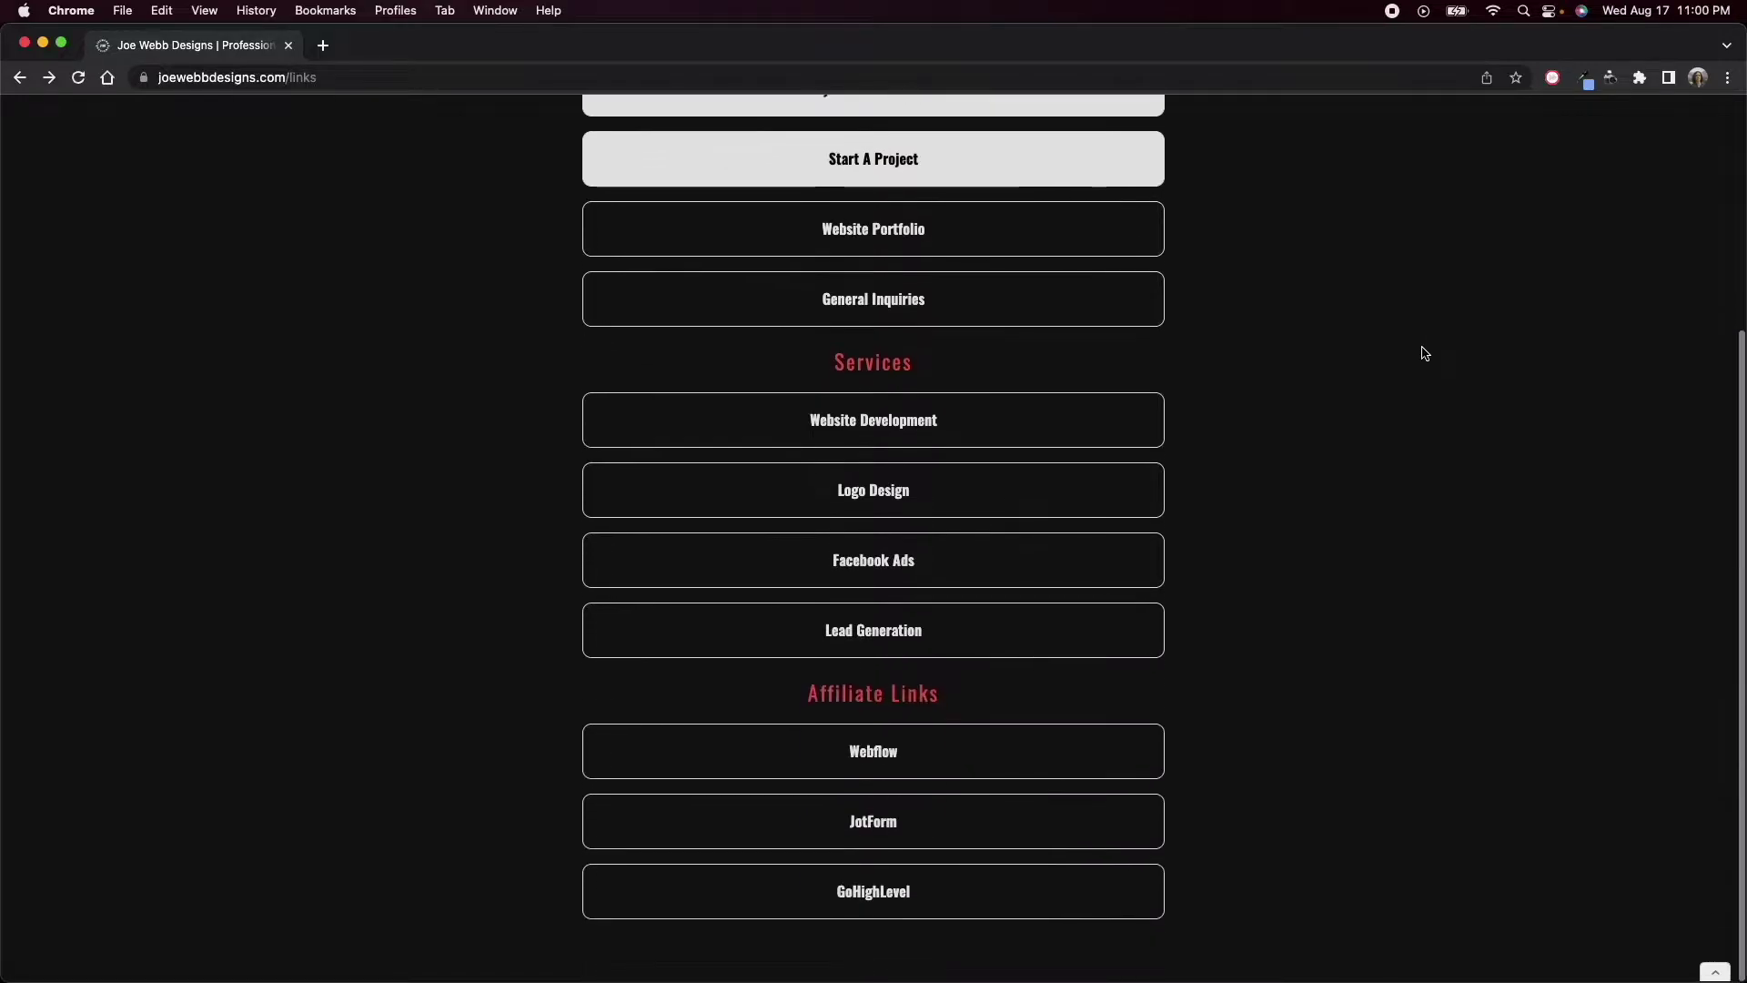
scroll(1426, 357, up, 5)
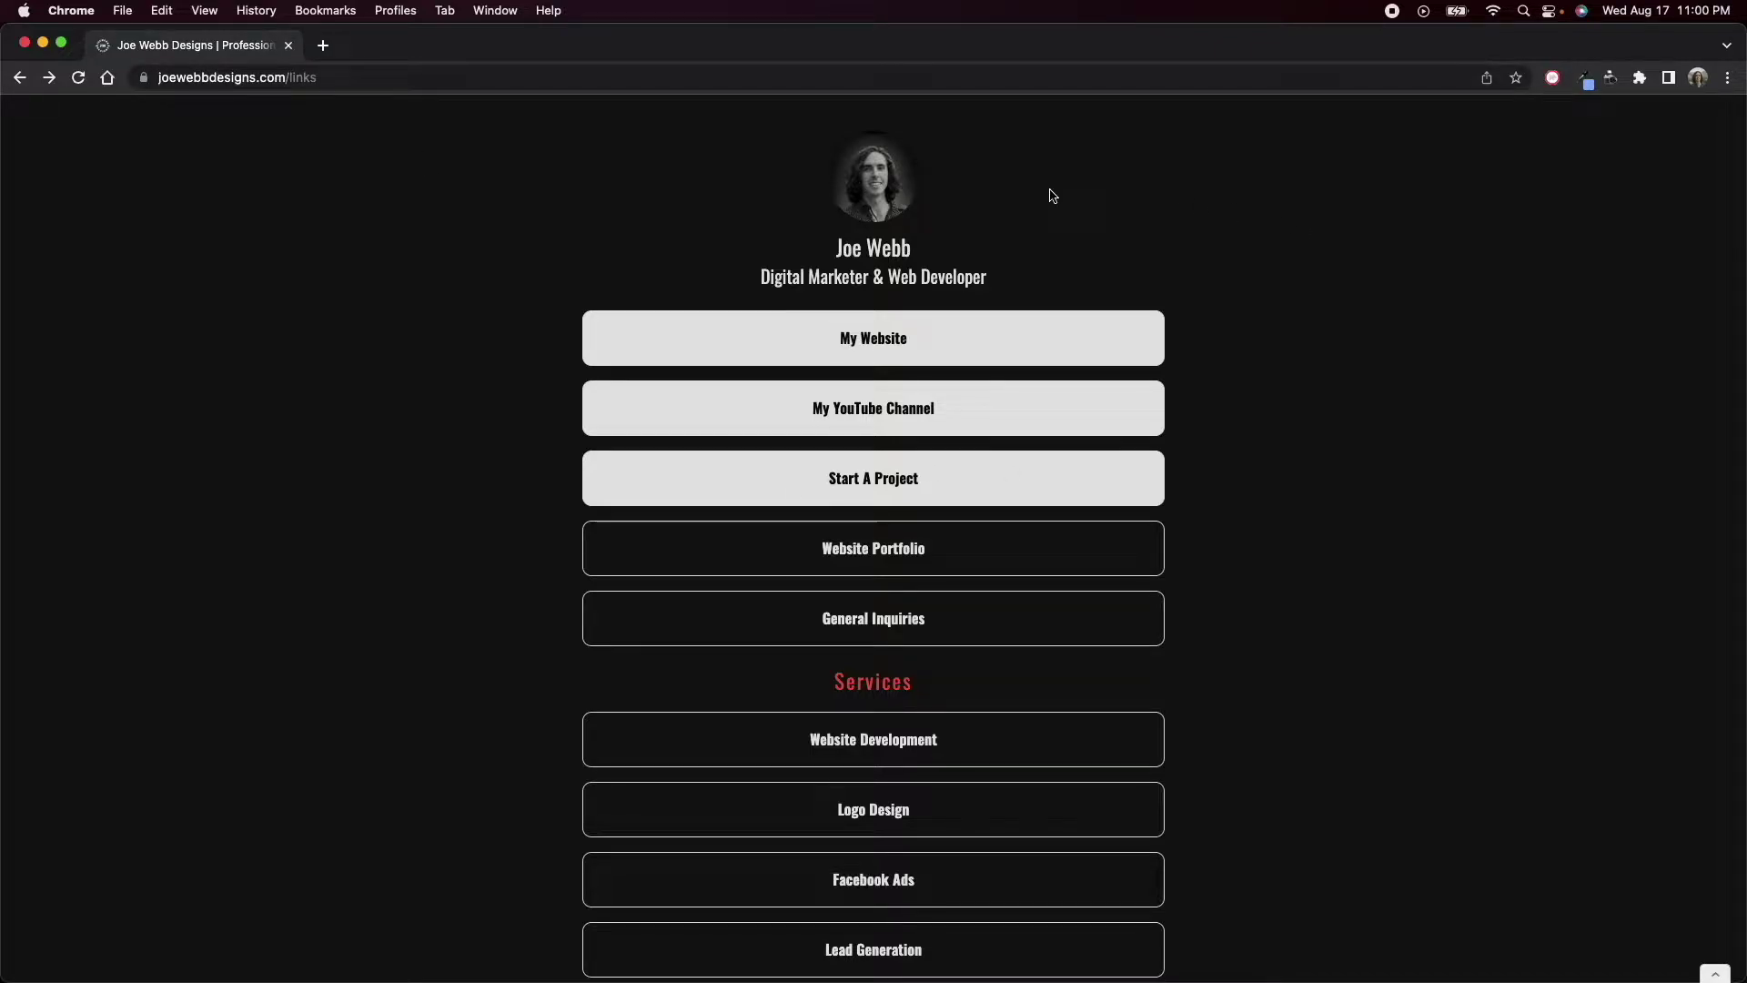
click(1007, 348)
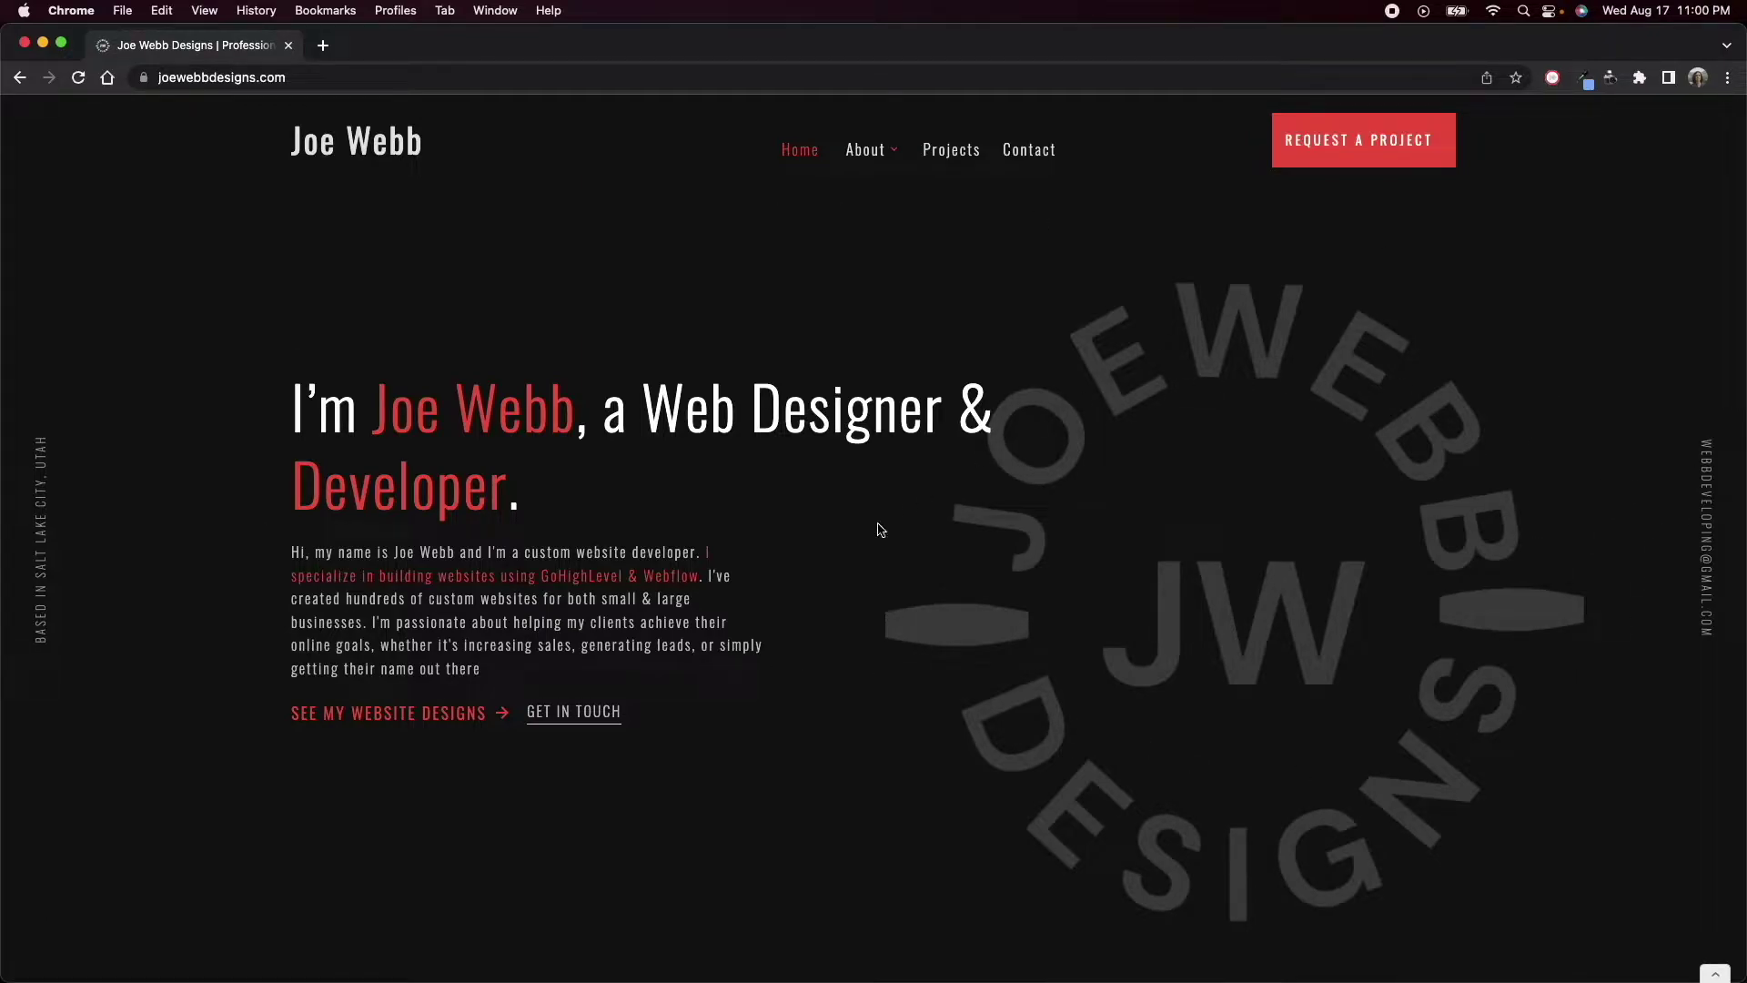
click(79, 82)
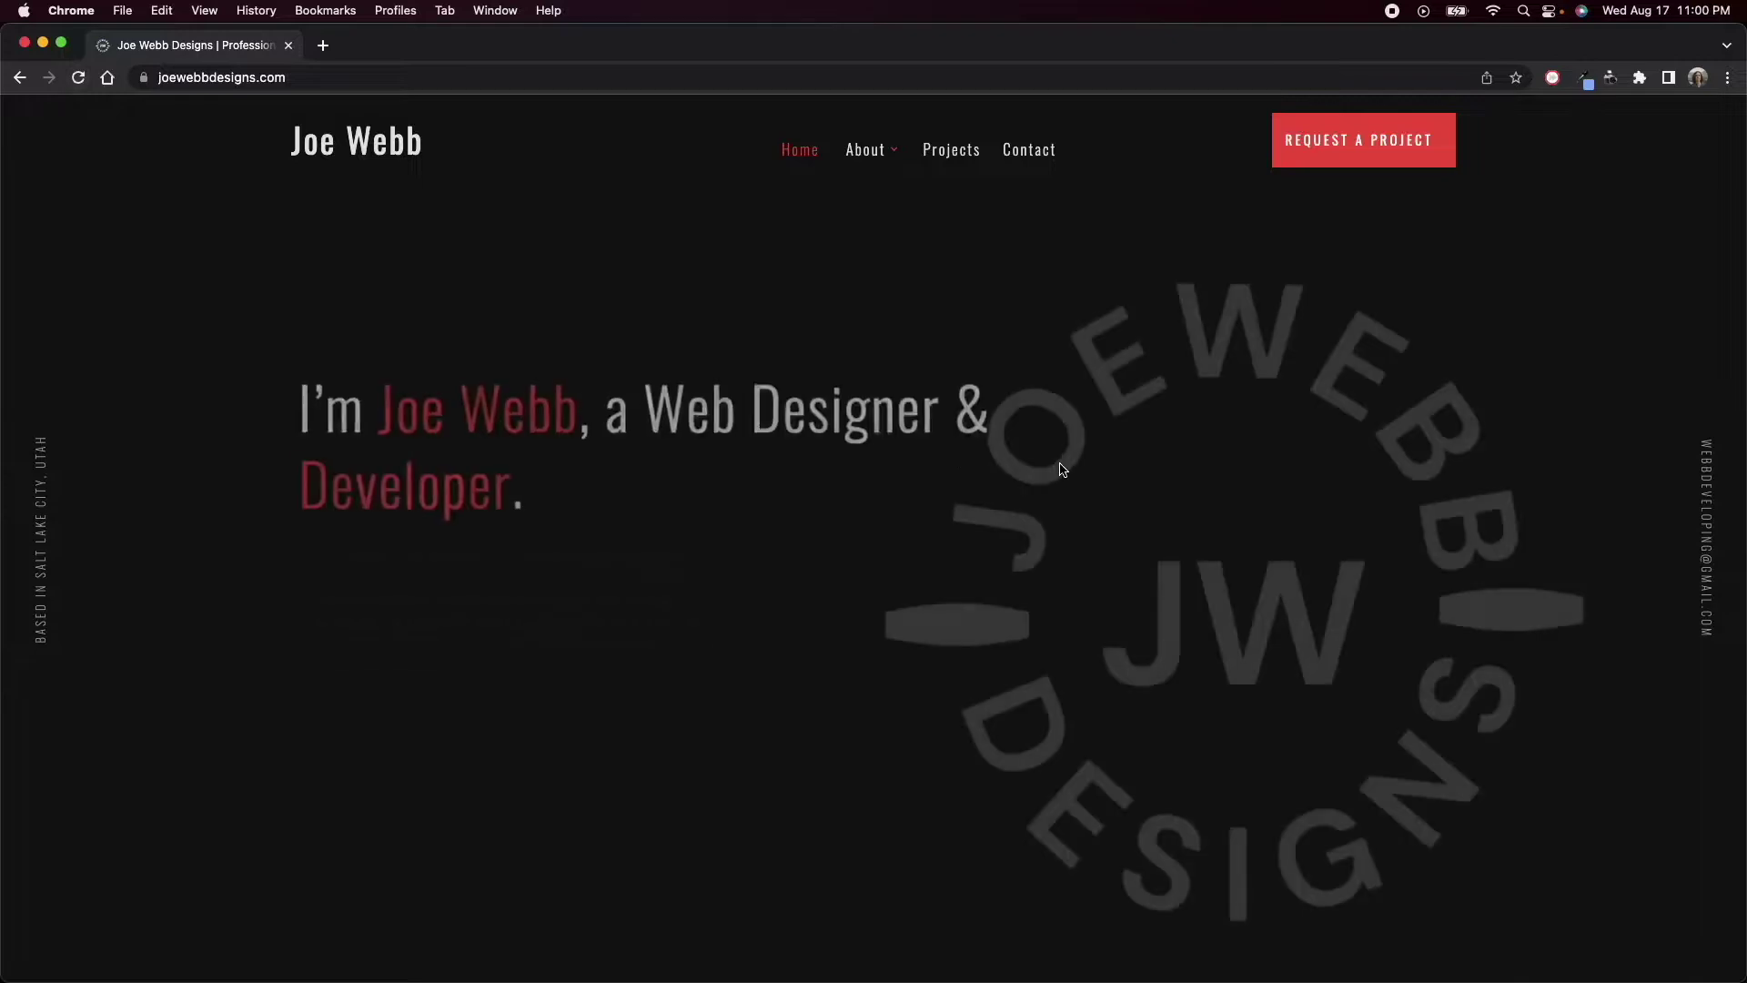
- Scroll through the home page's projects and about sections
scroll(1067, 665, down, 10)
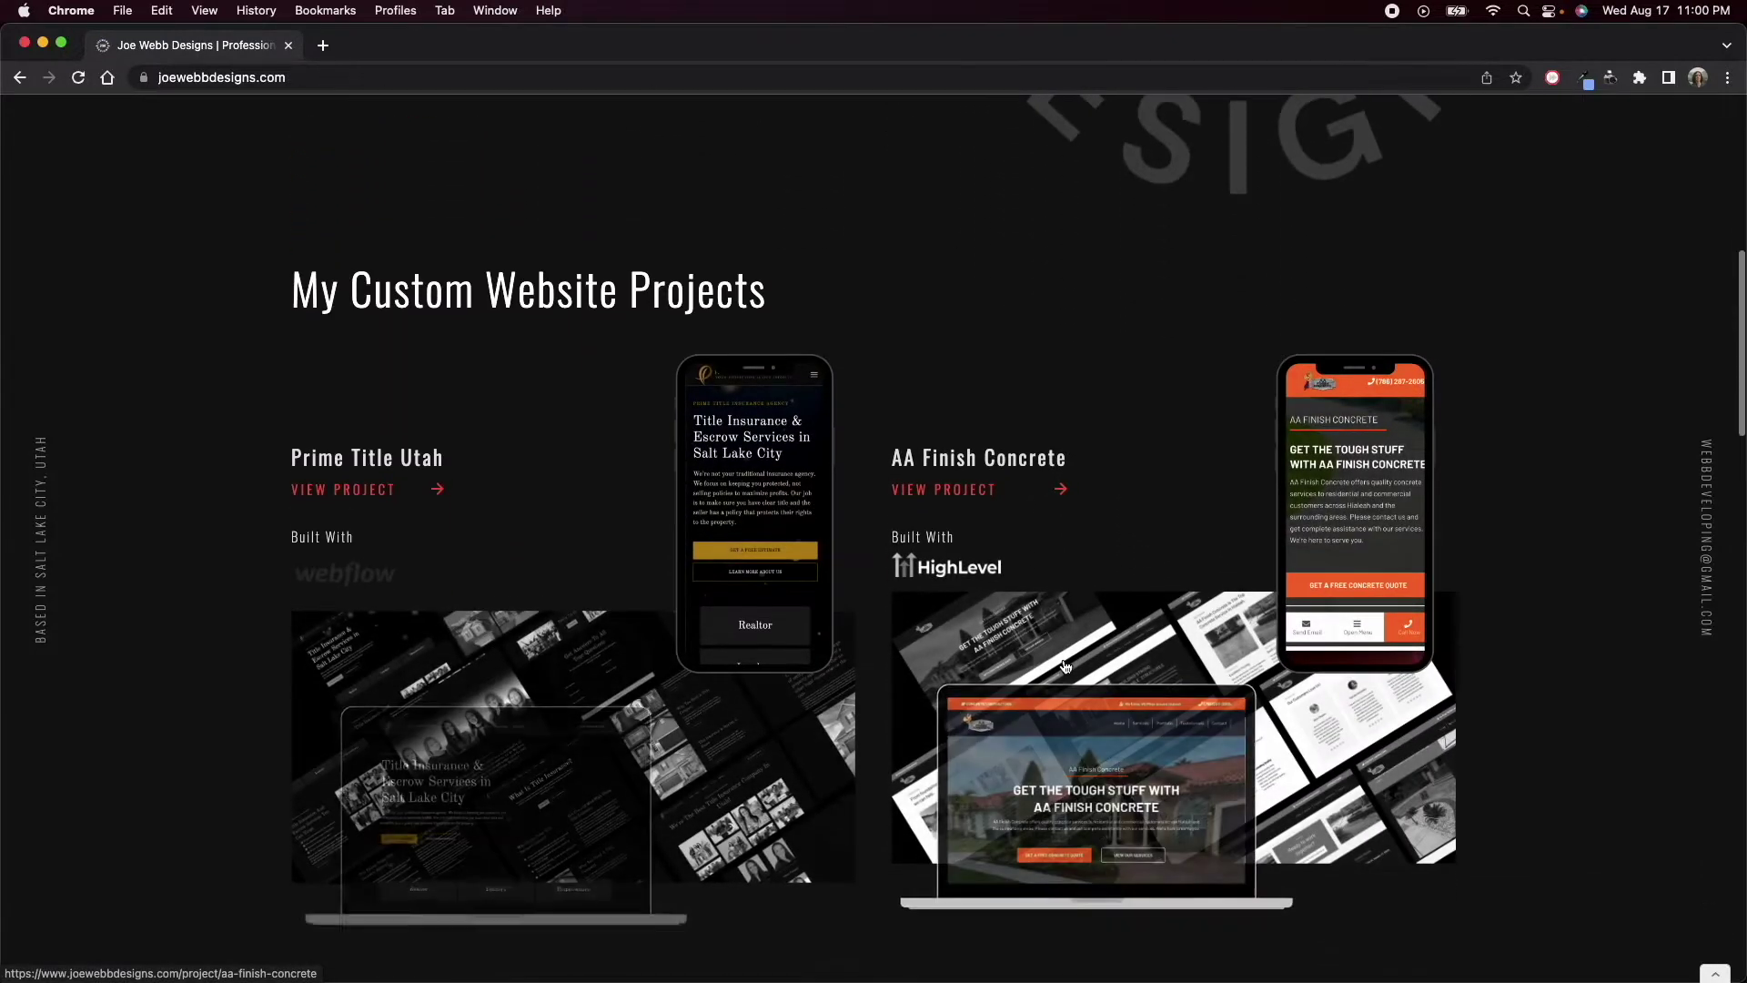
scroll(1072, 543, down, 3)
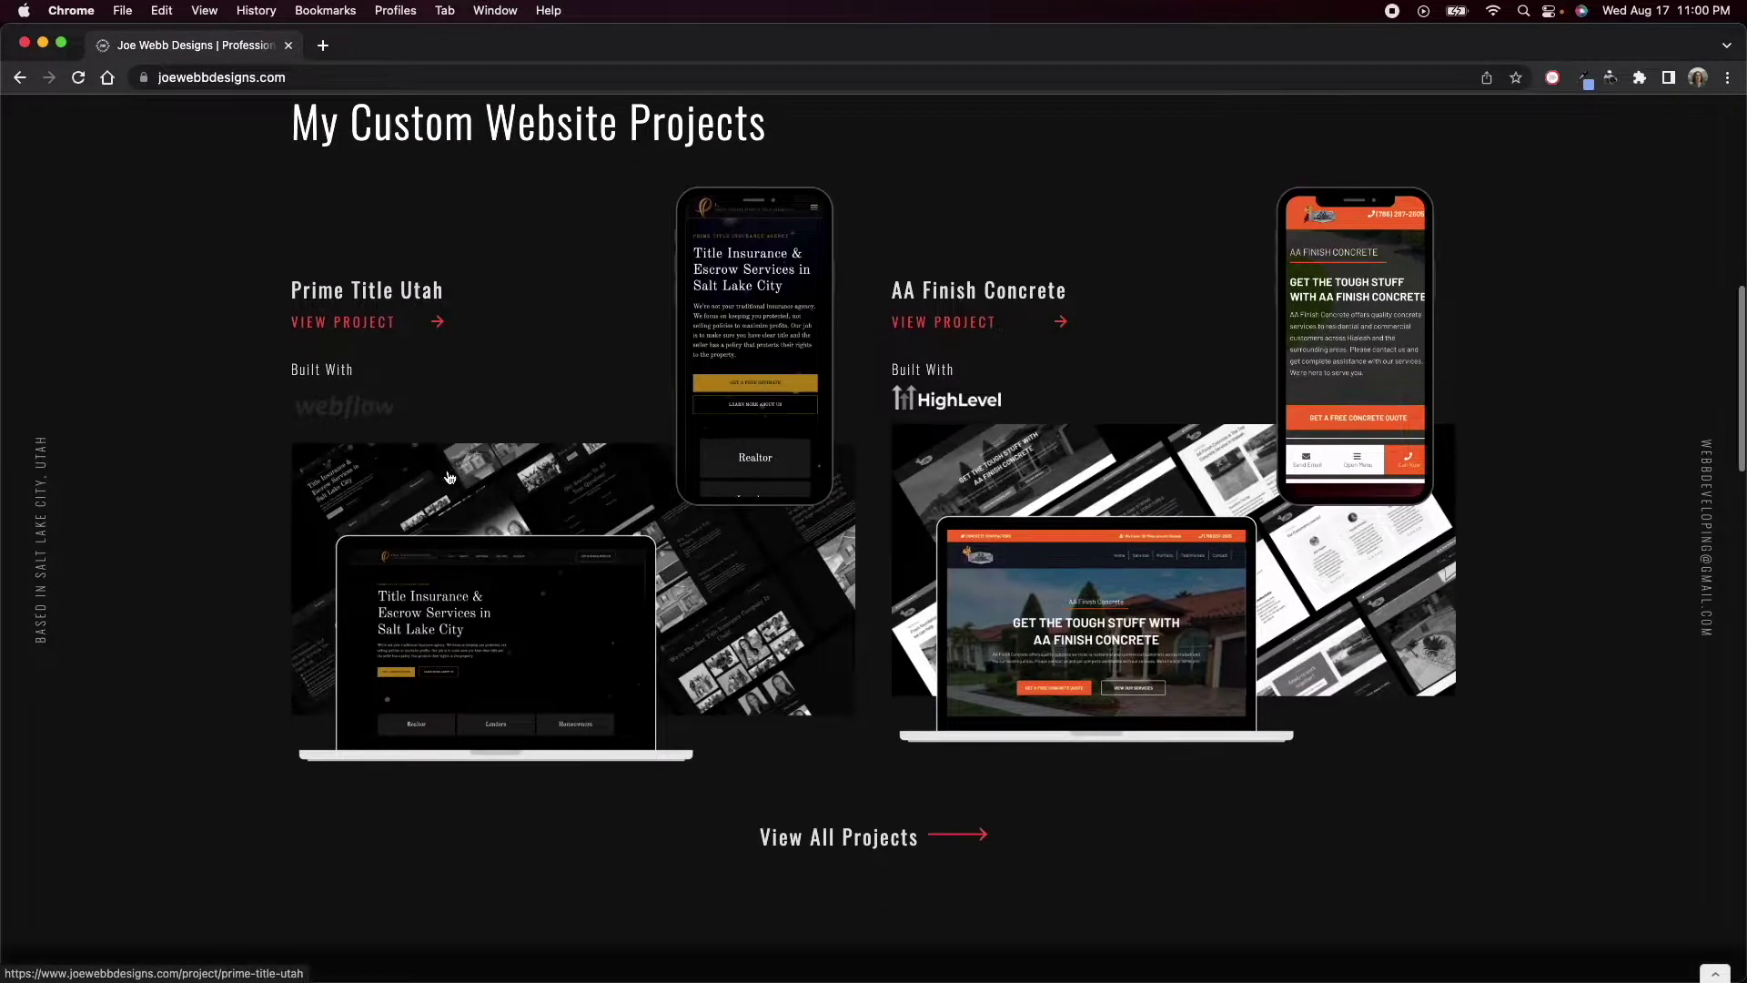
scroll(1070, 544, down, 5)
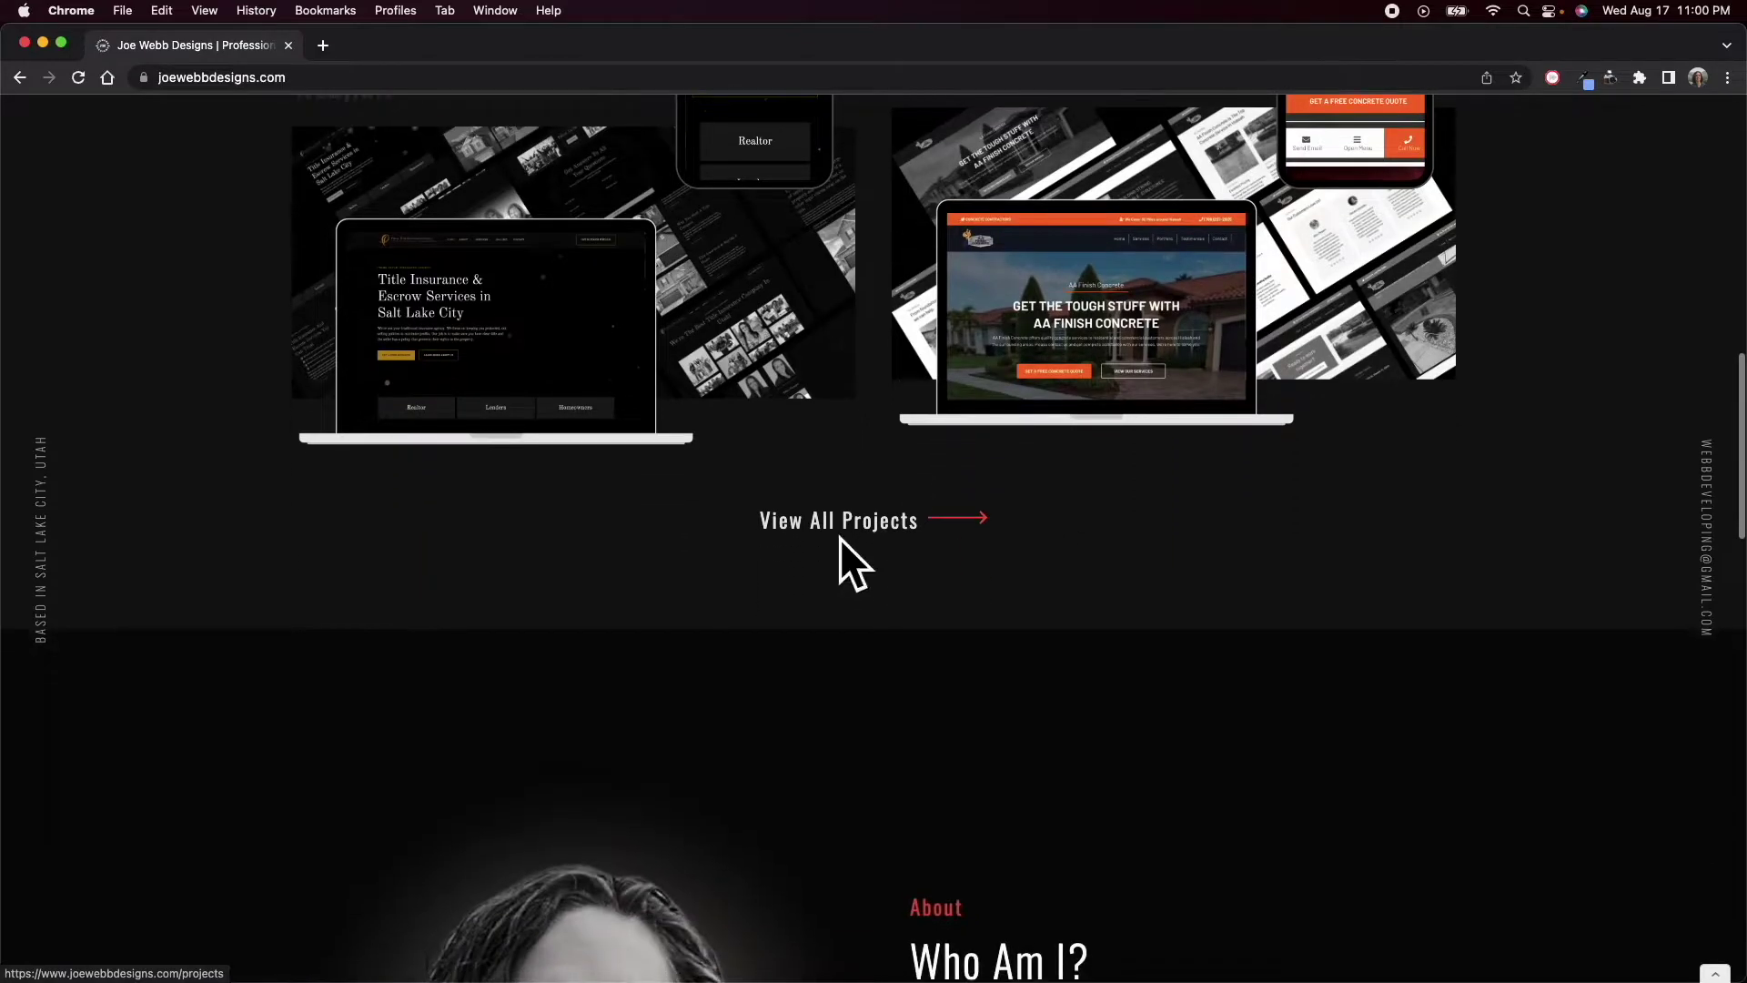
scroll(841, 544, down, 3)
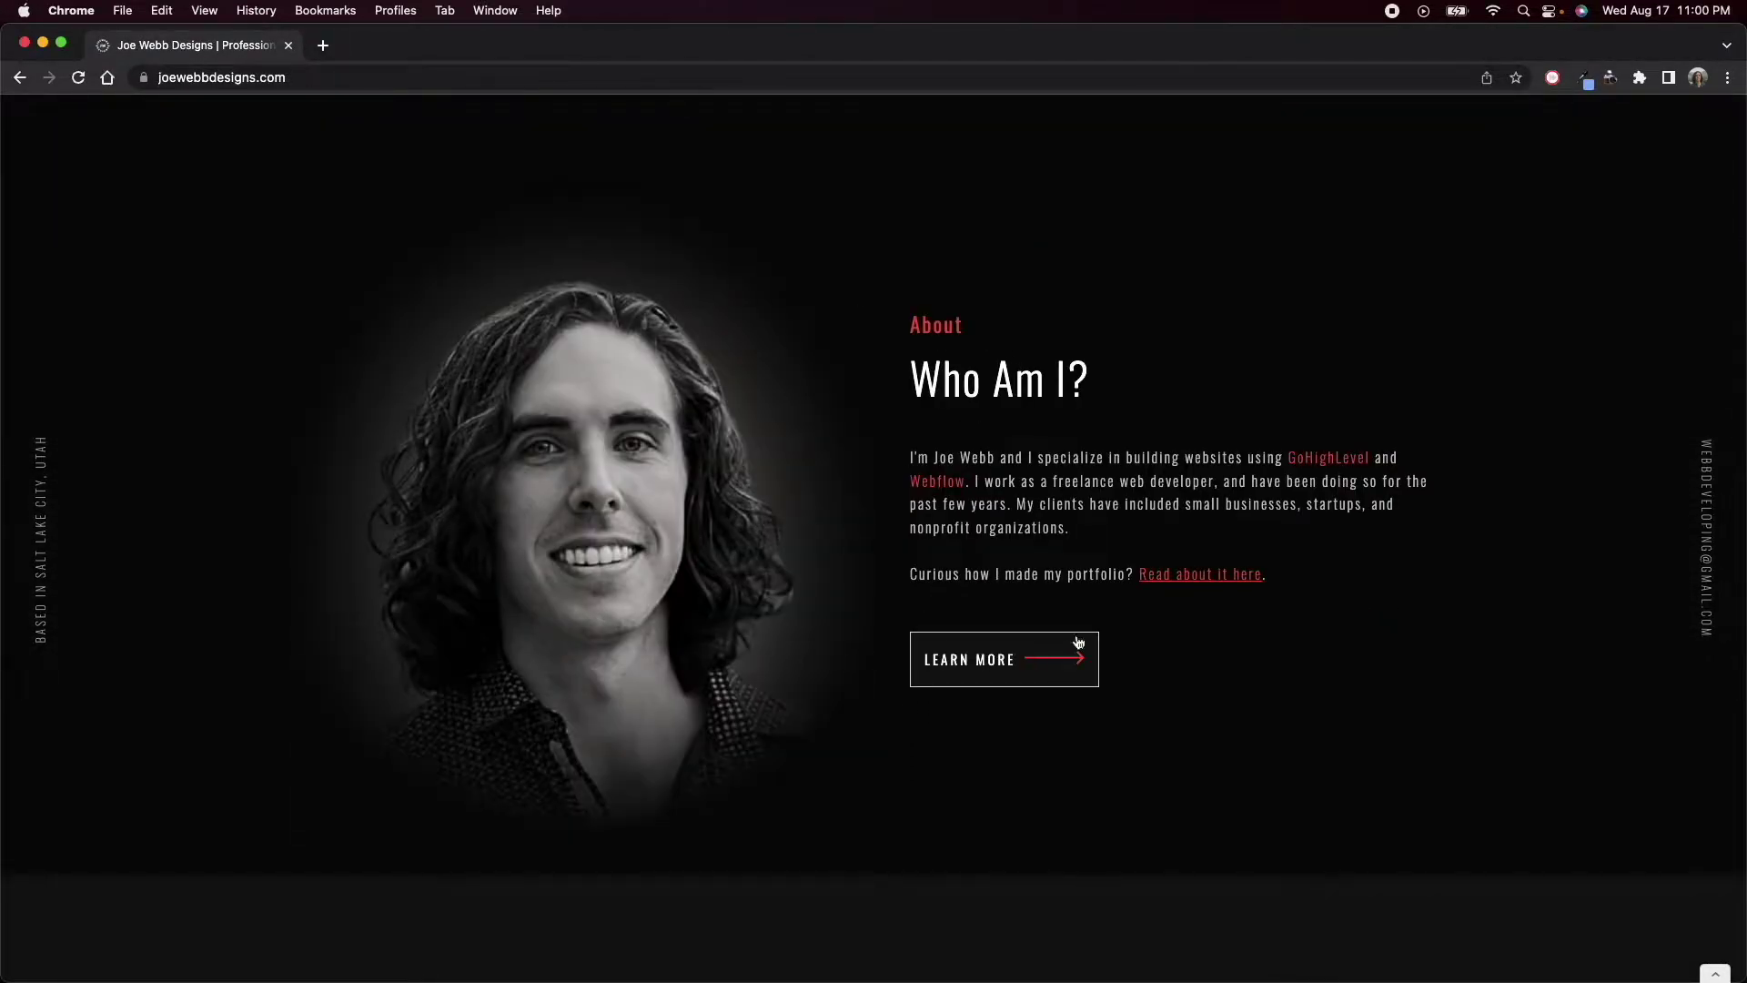
scroll(661, 615, up, 12)
scroll(811, 506, down, 9)
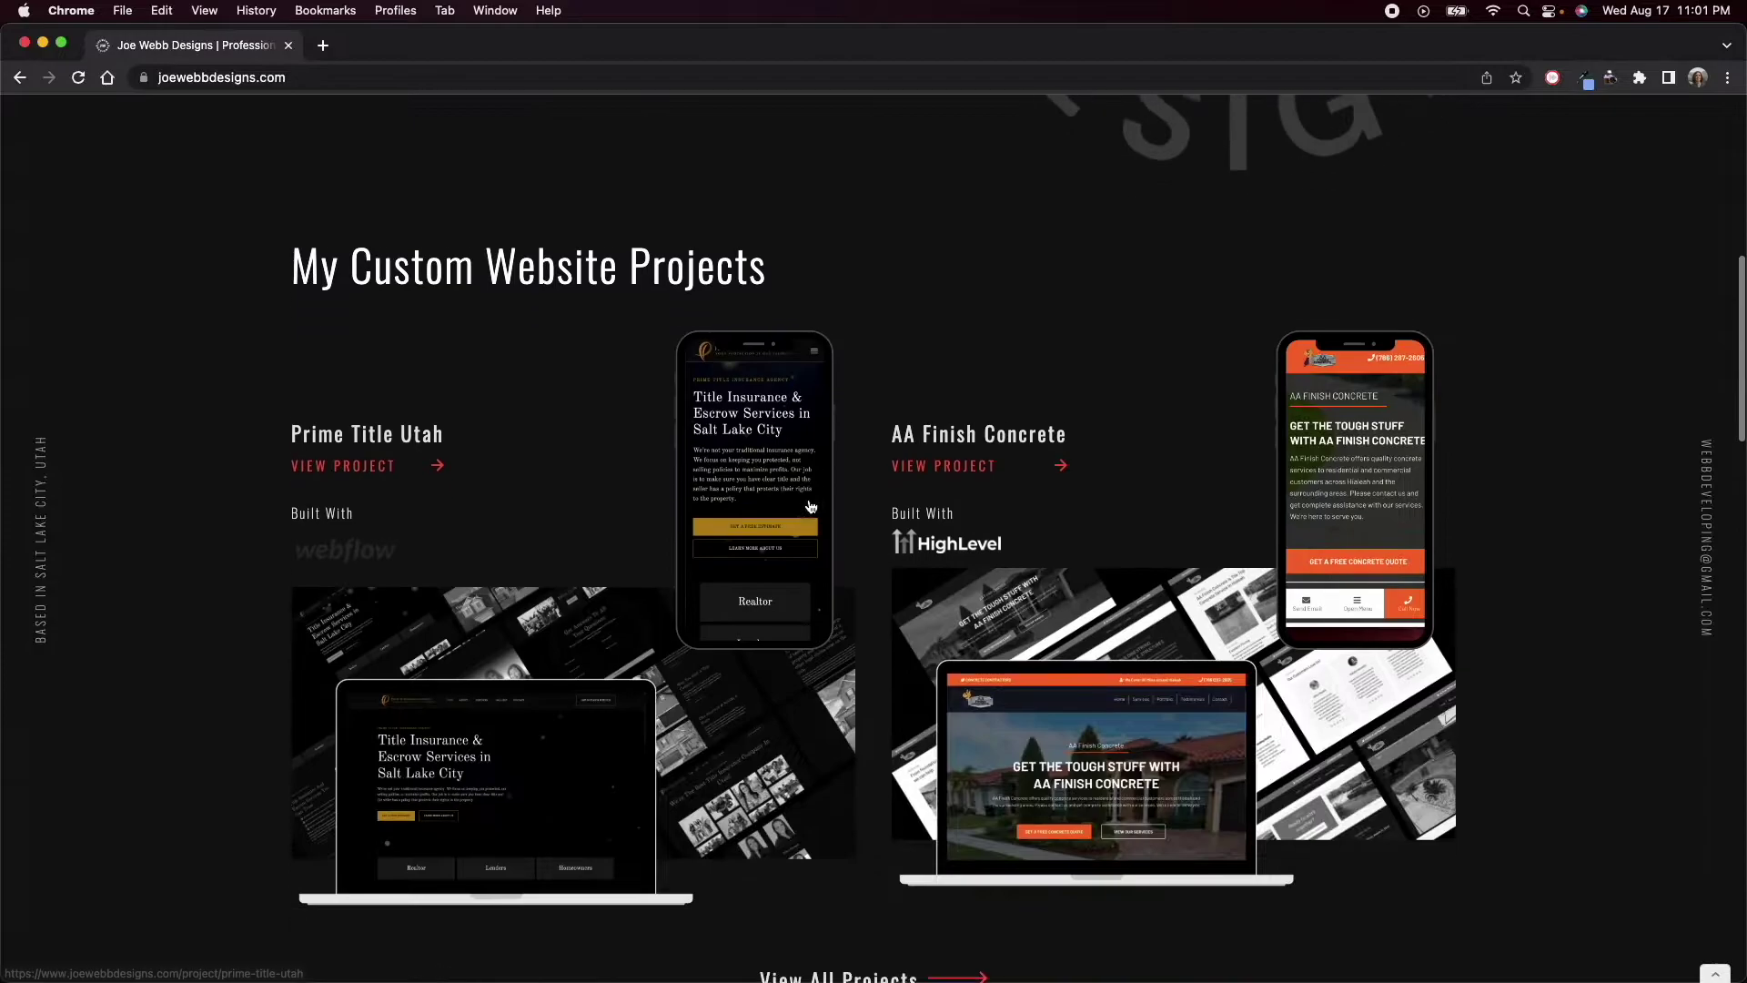
scroll(811, 506, down, 4)
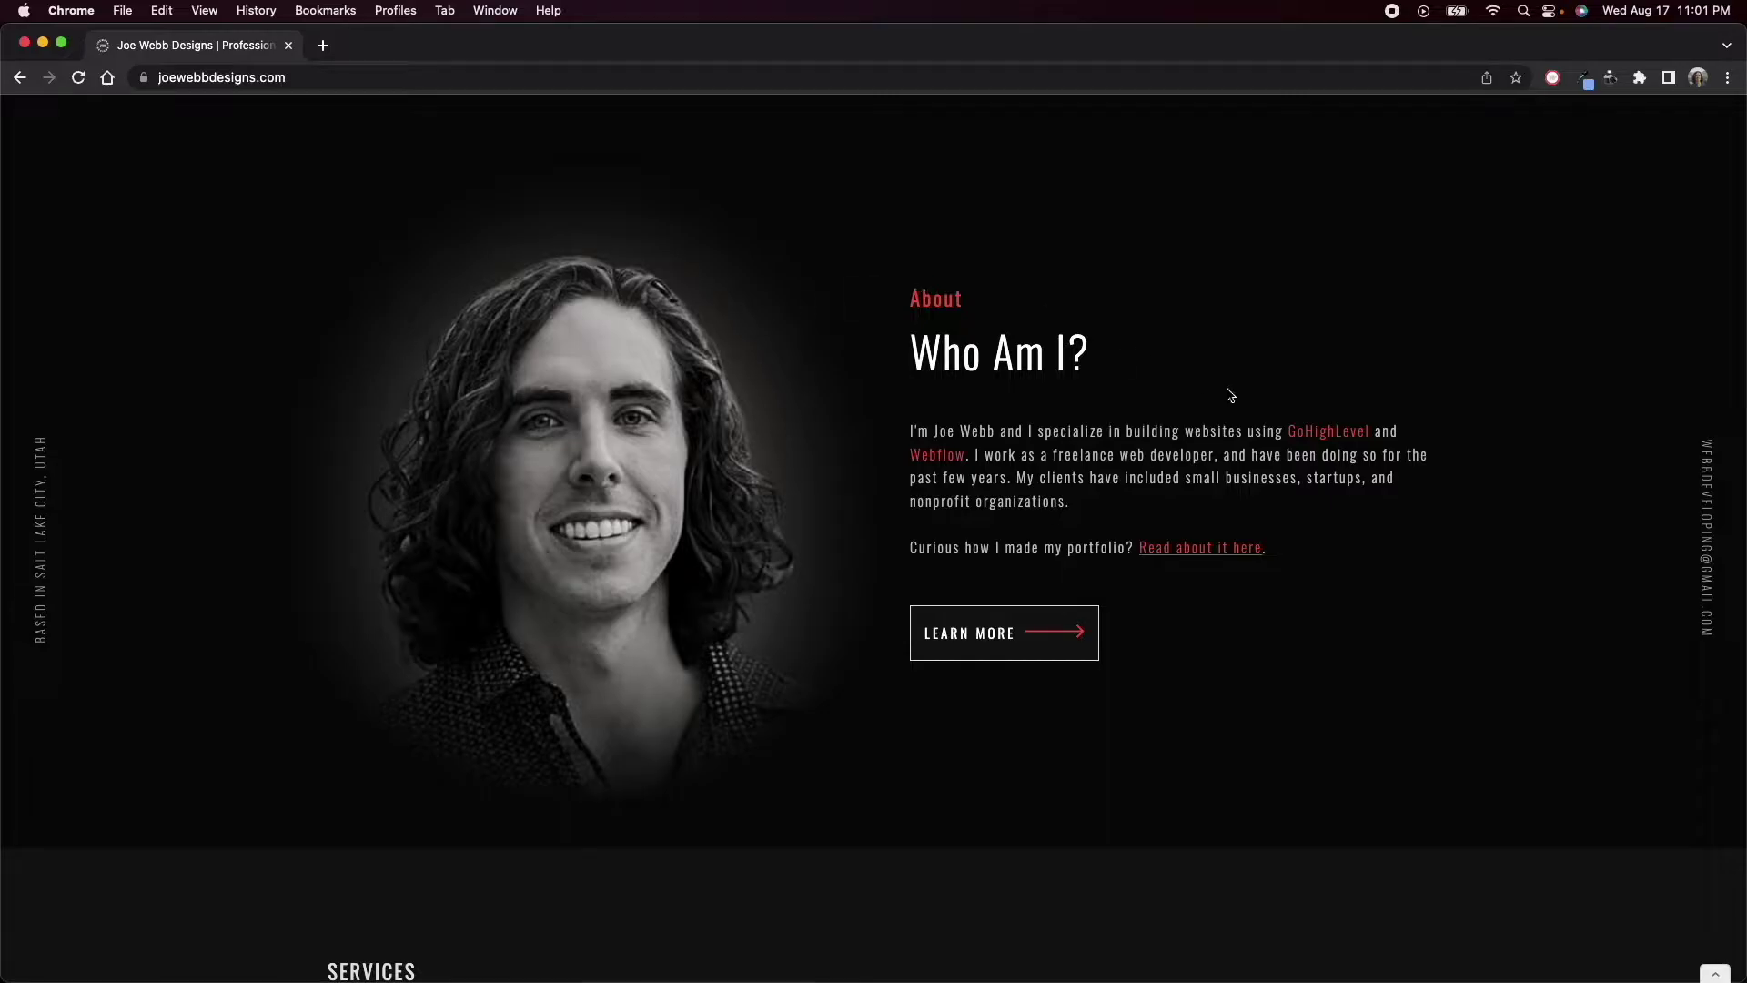
scroll(786, 532, up, 15)
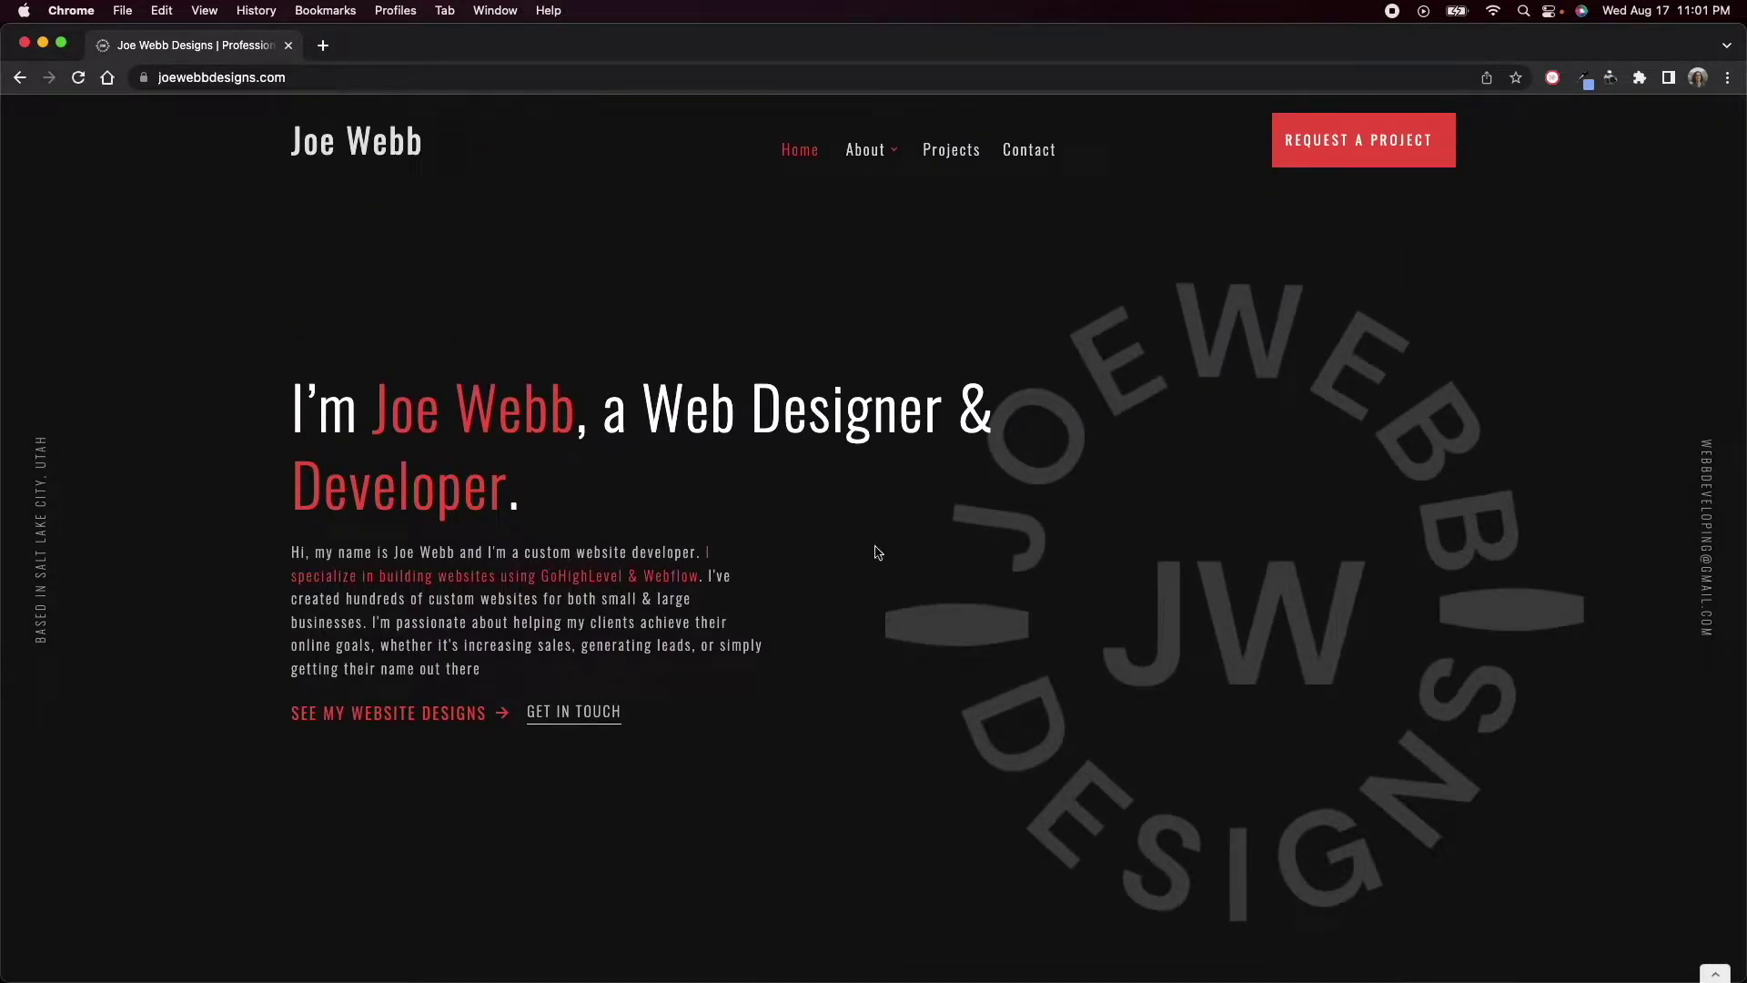
- Continue past the services section to the footer and go to the site's Videos section
scroll(896, 570, down, 15)
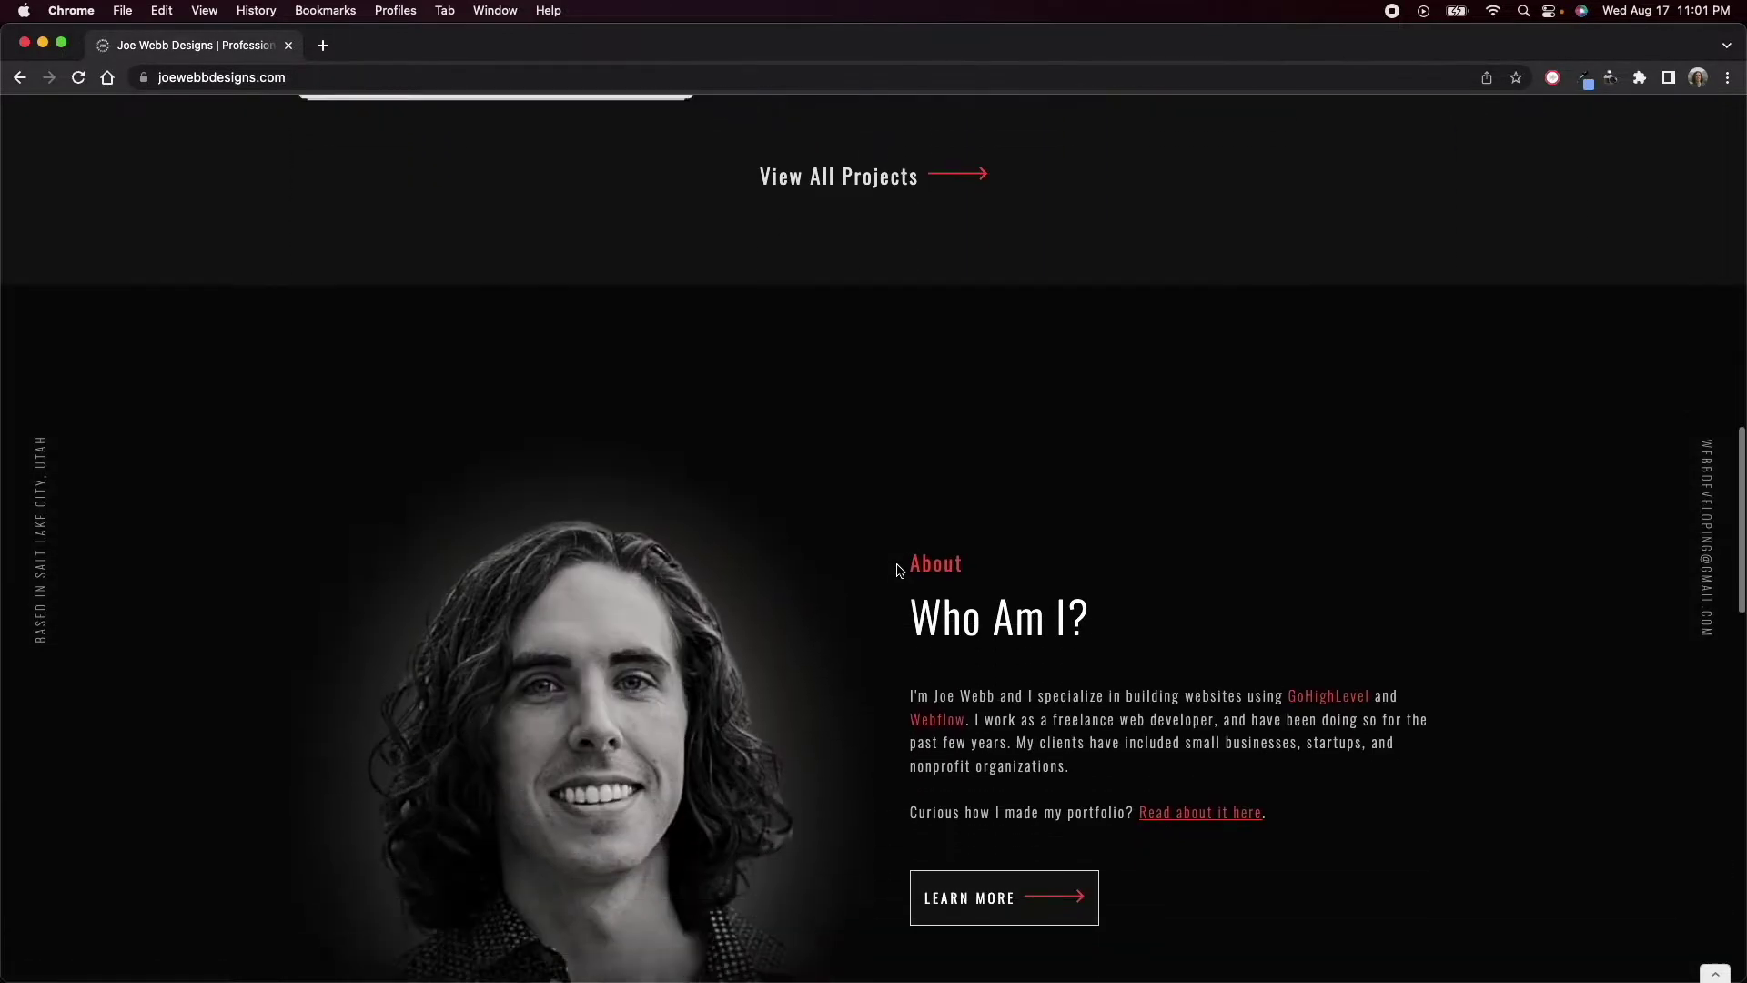
scroll(986, 550, down, 3)
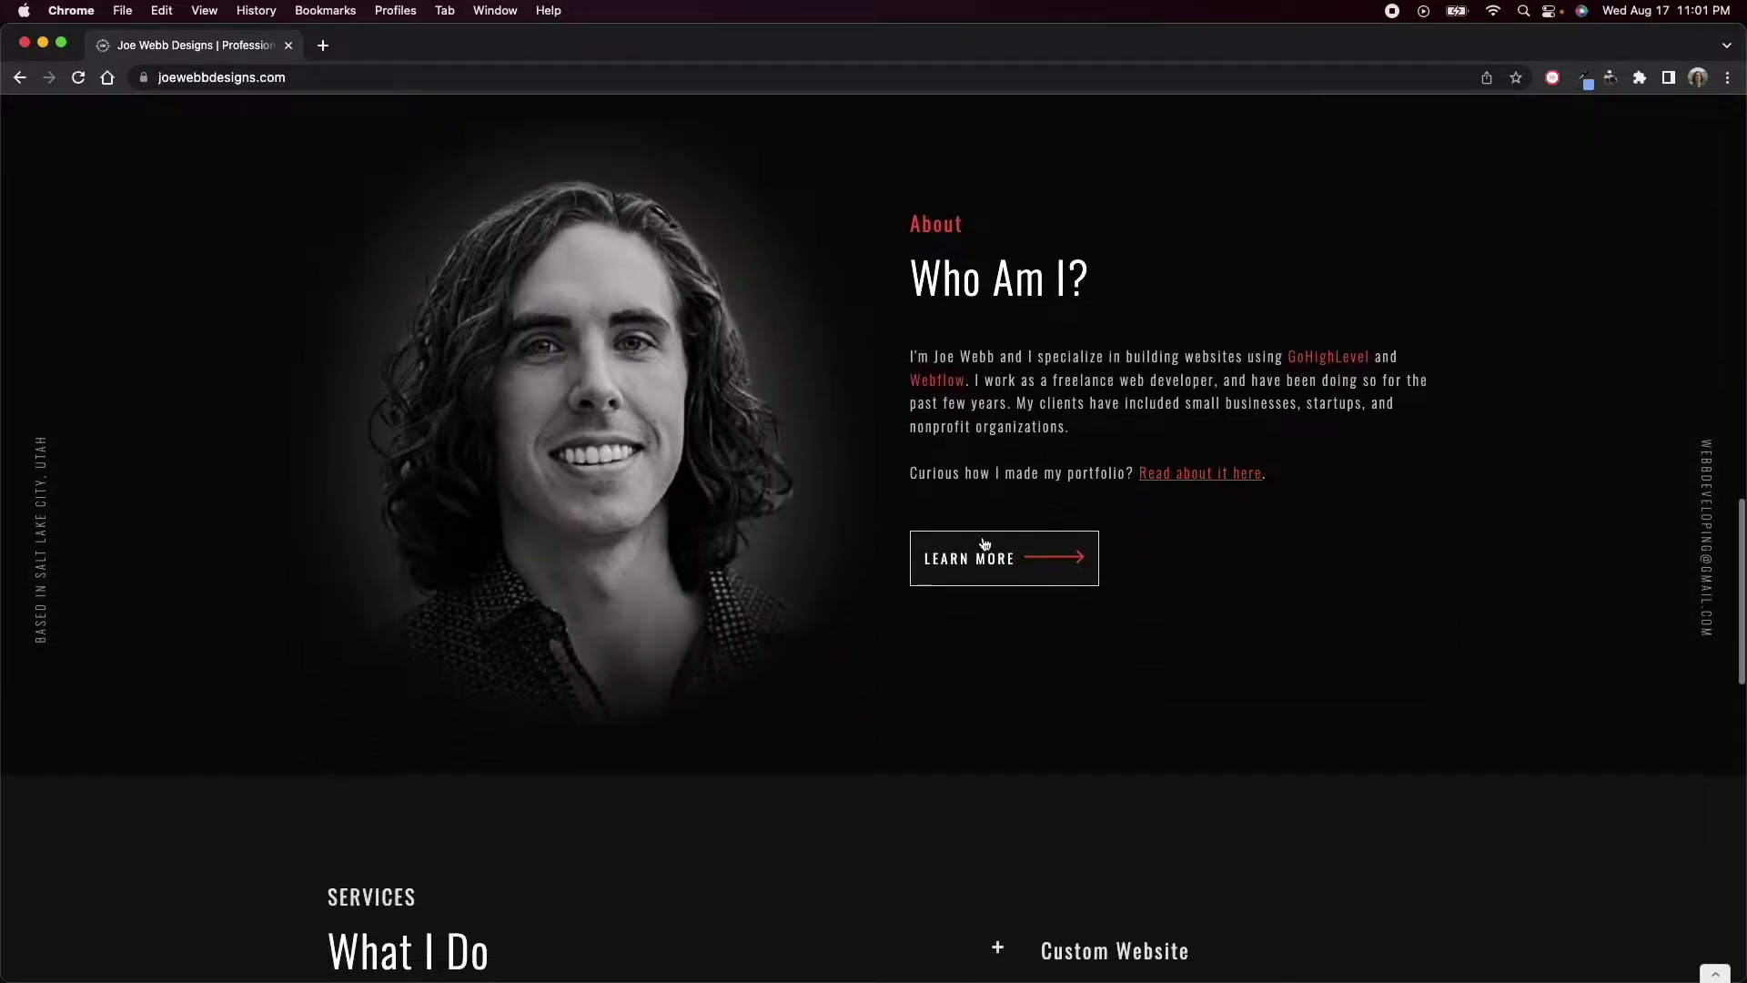
scroll(1001, 537, down, 8)
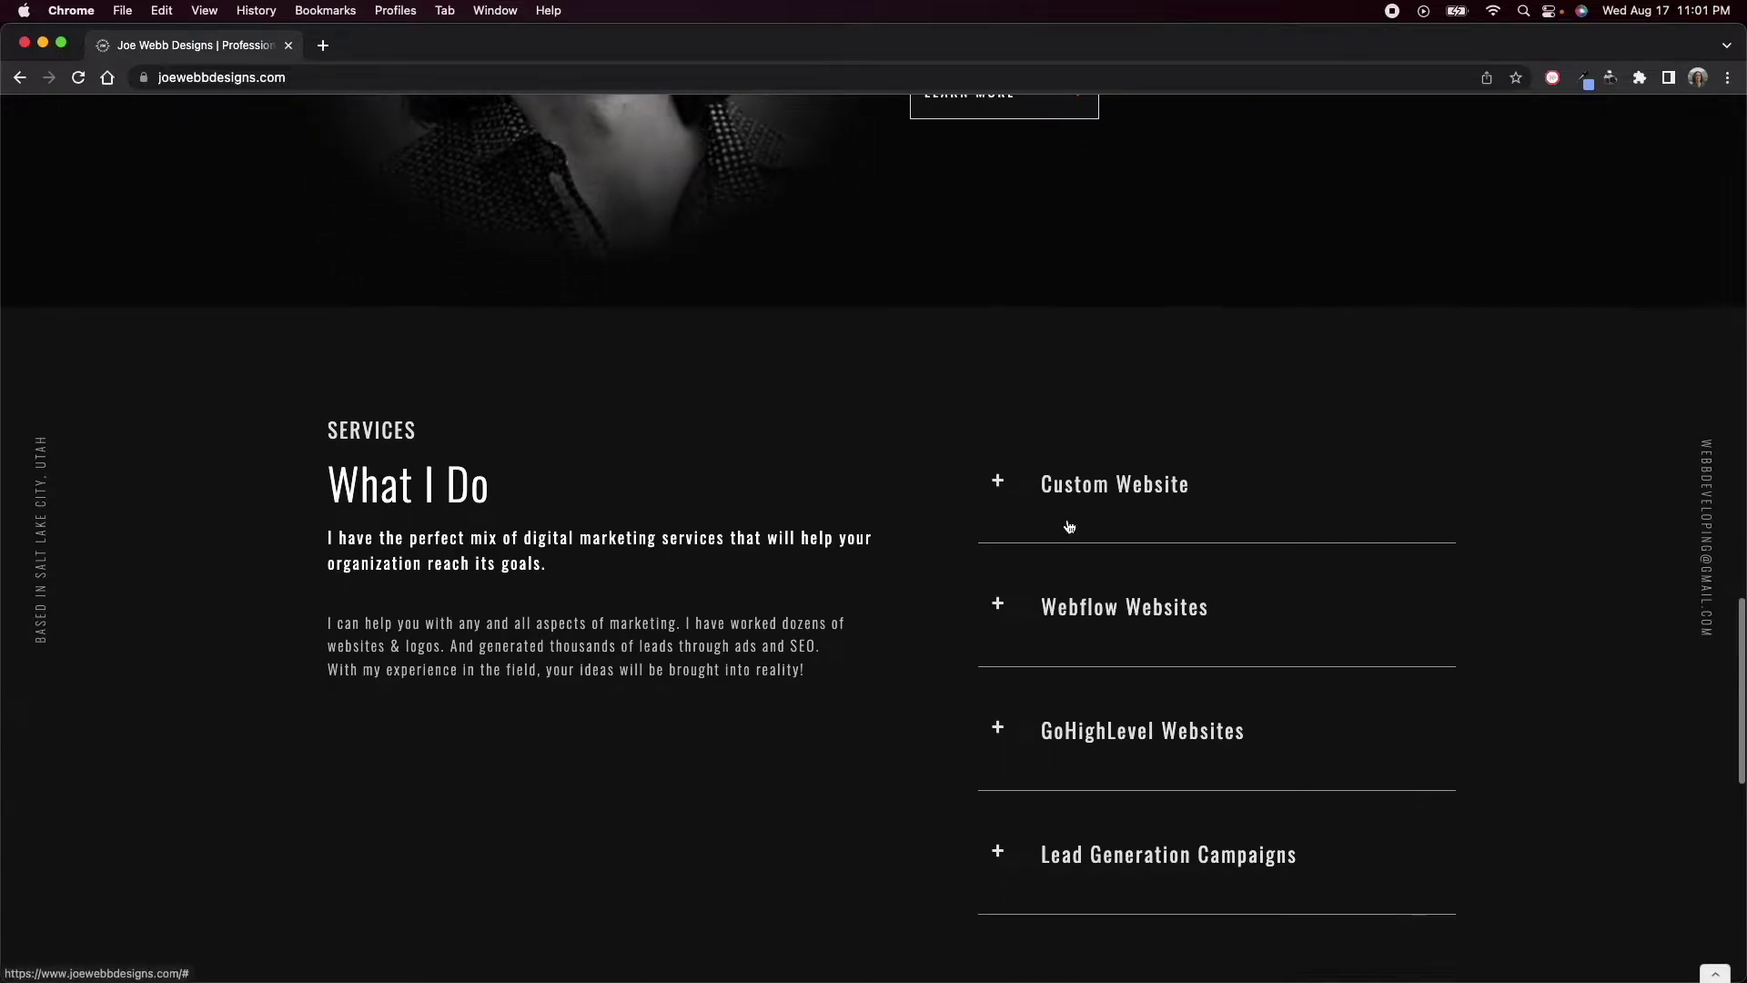
scroll(971, 652, down, 2)
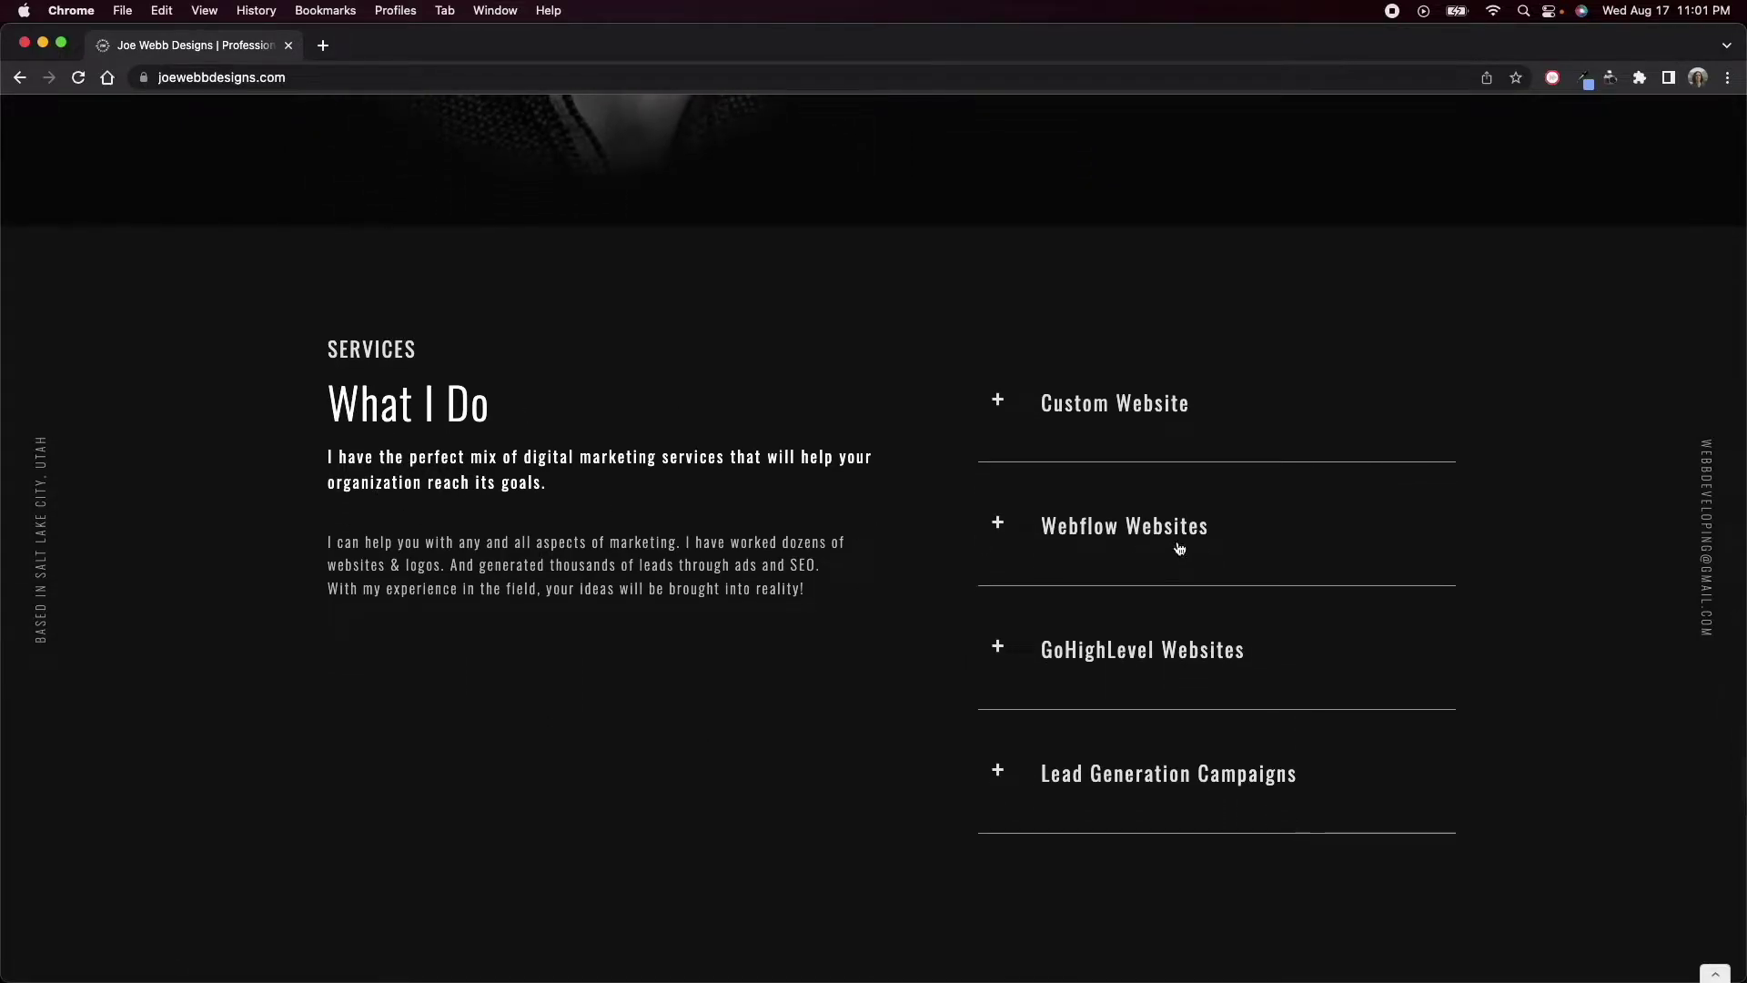
scroll(1185, 547, down, 2)
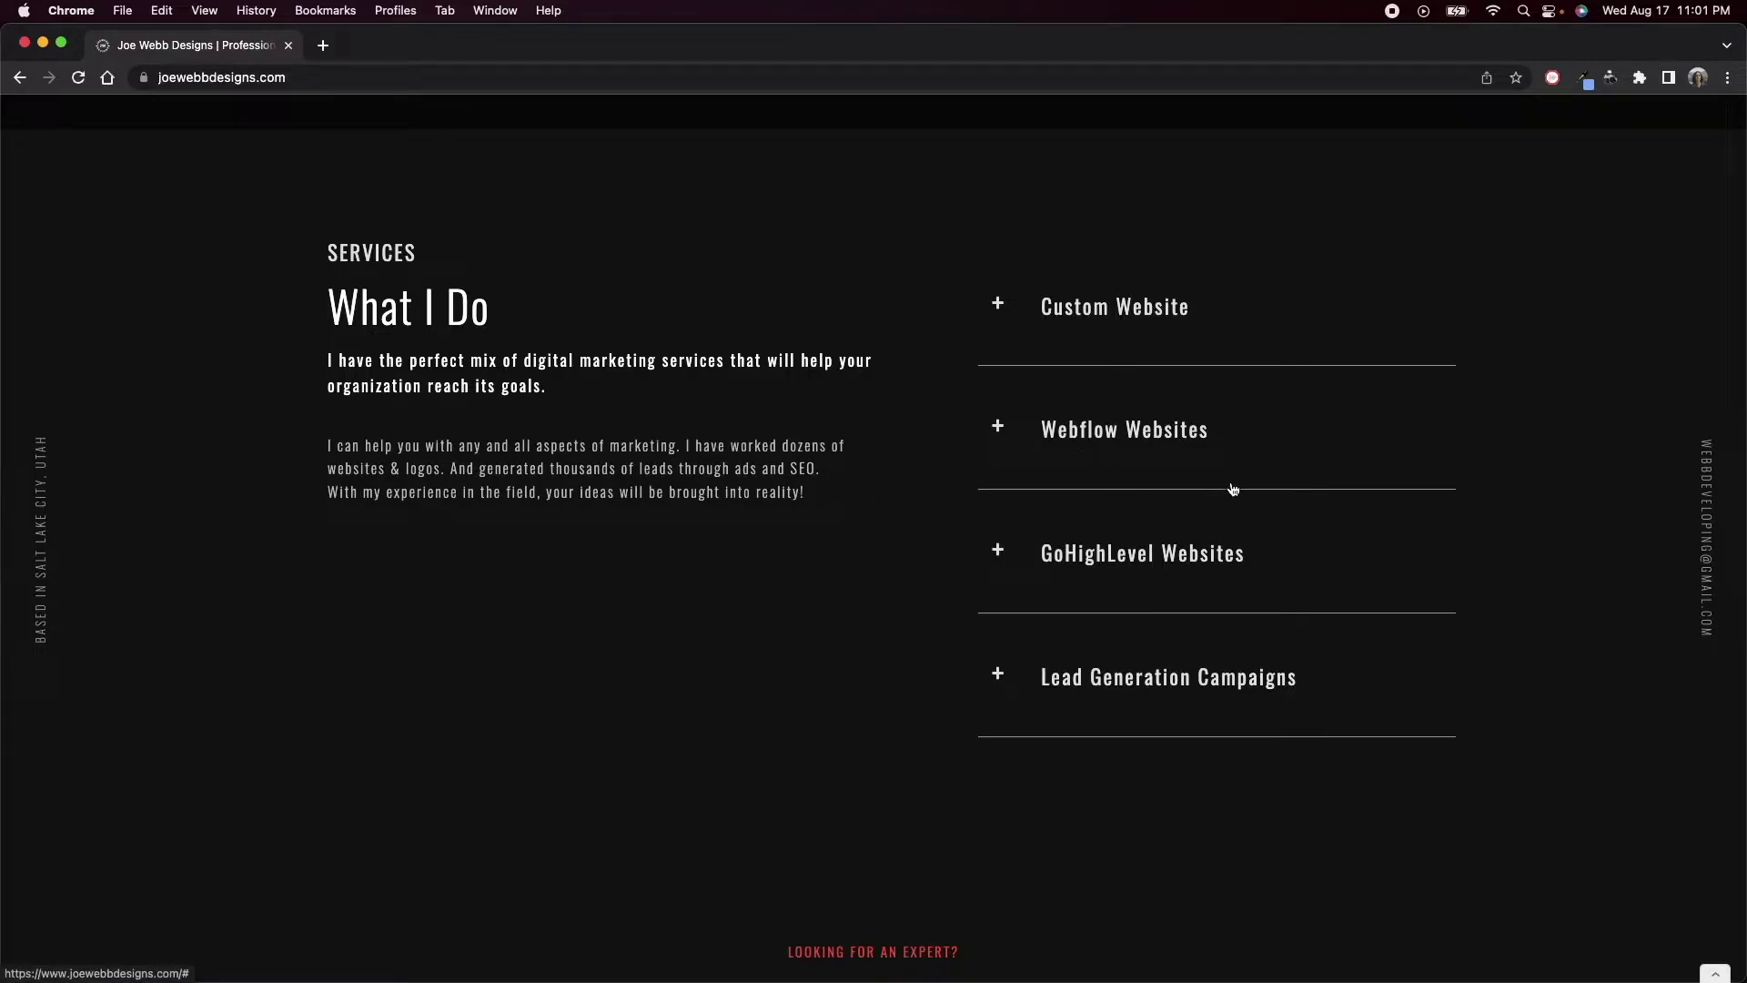
scroll(1141, 483, down, 1)
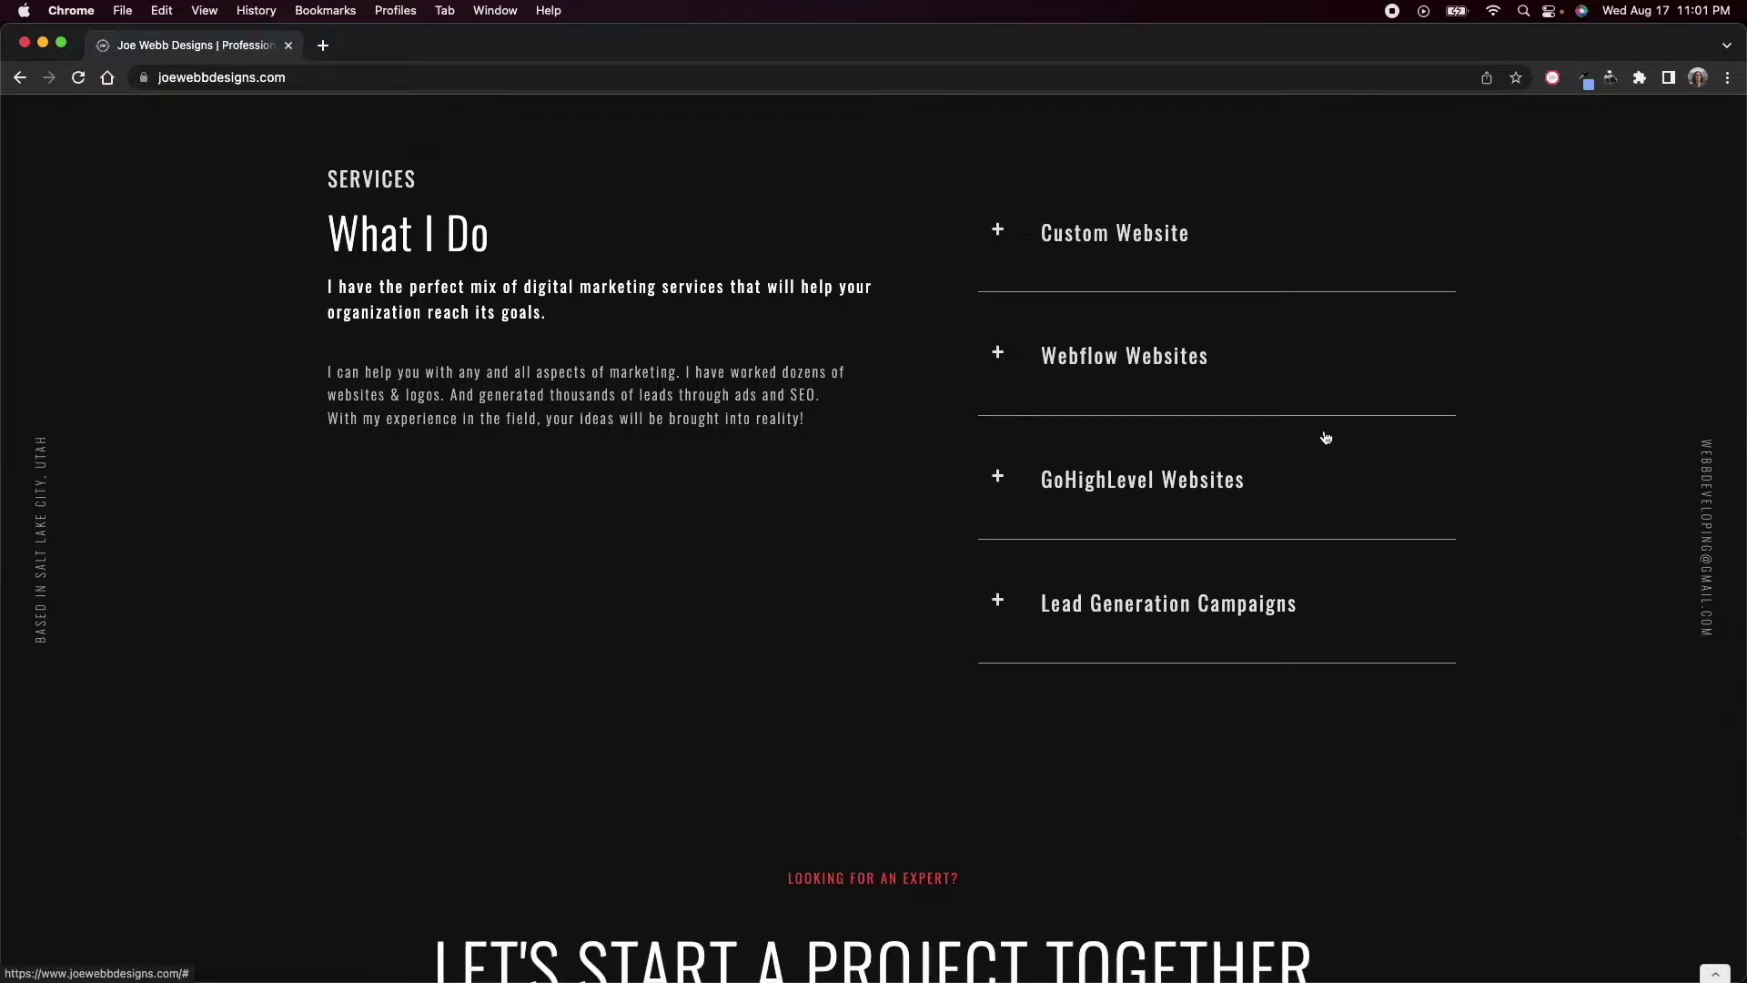
scroll(1323, 435, down, 4)
scroll(1323, 436, down, 3)
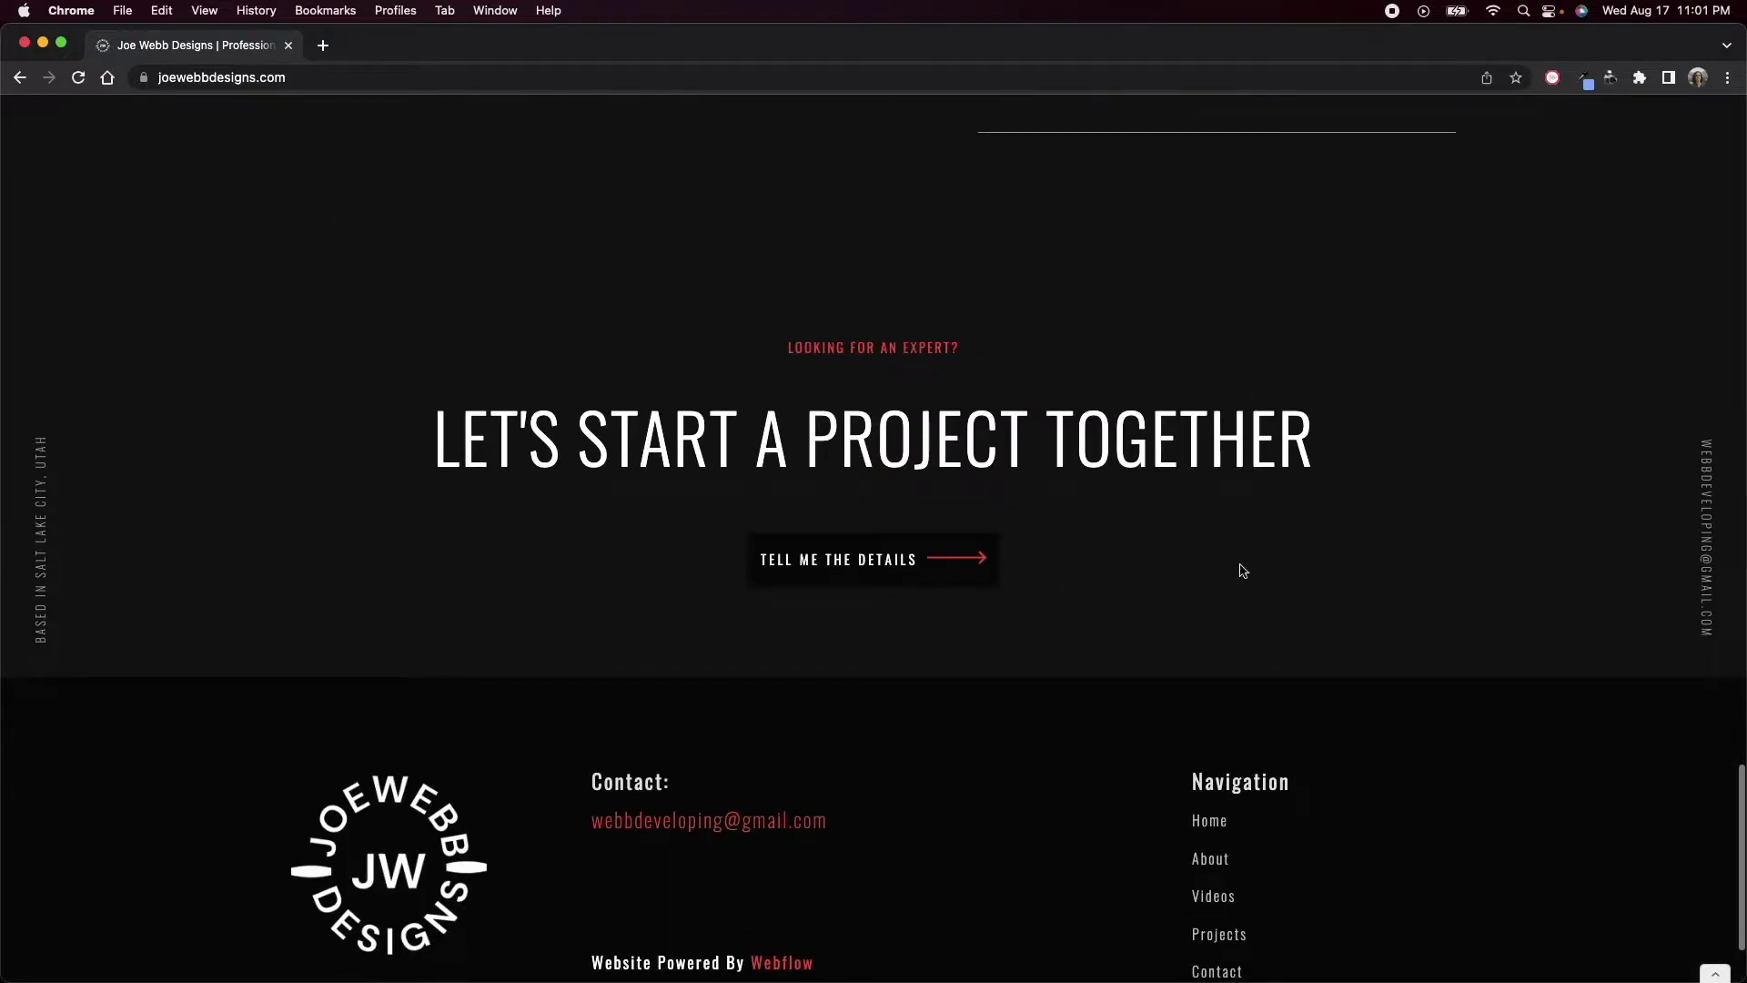
scroll(1243, 571, down, 2)
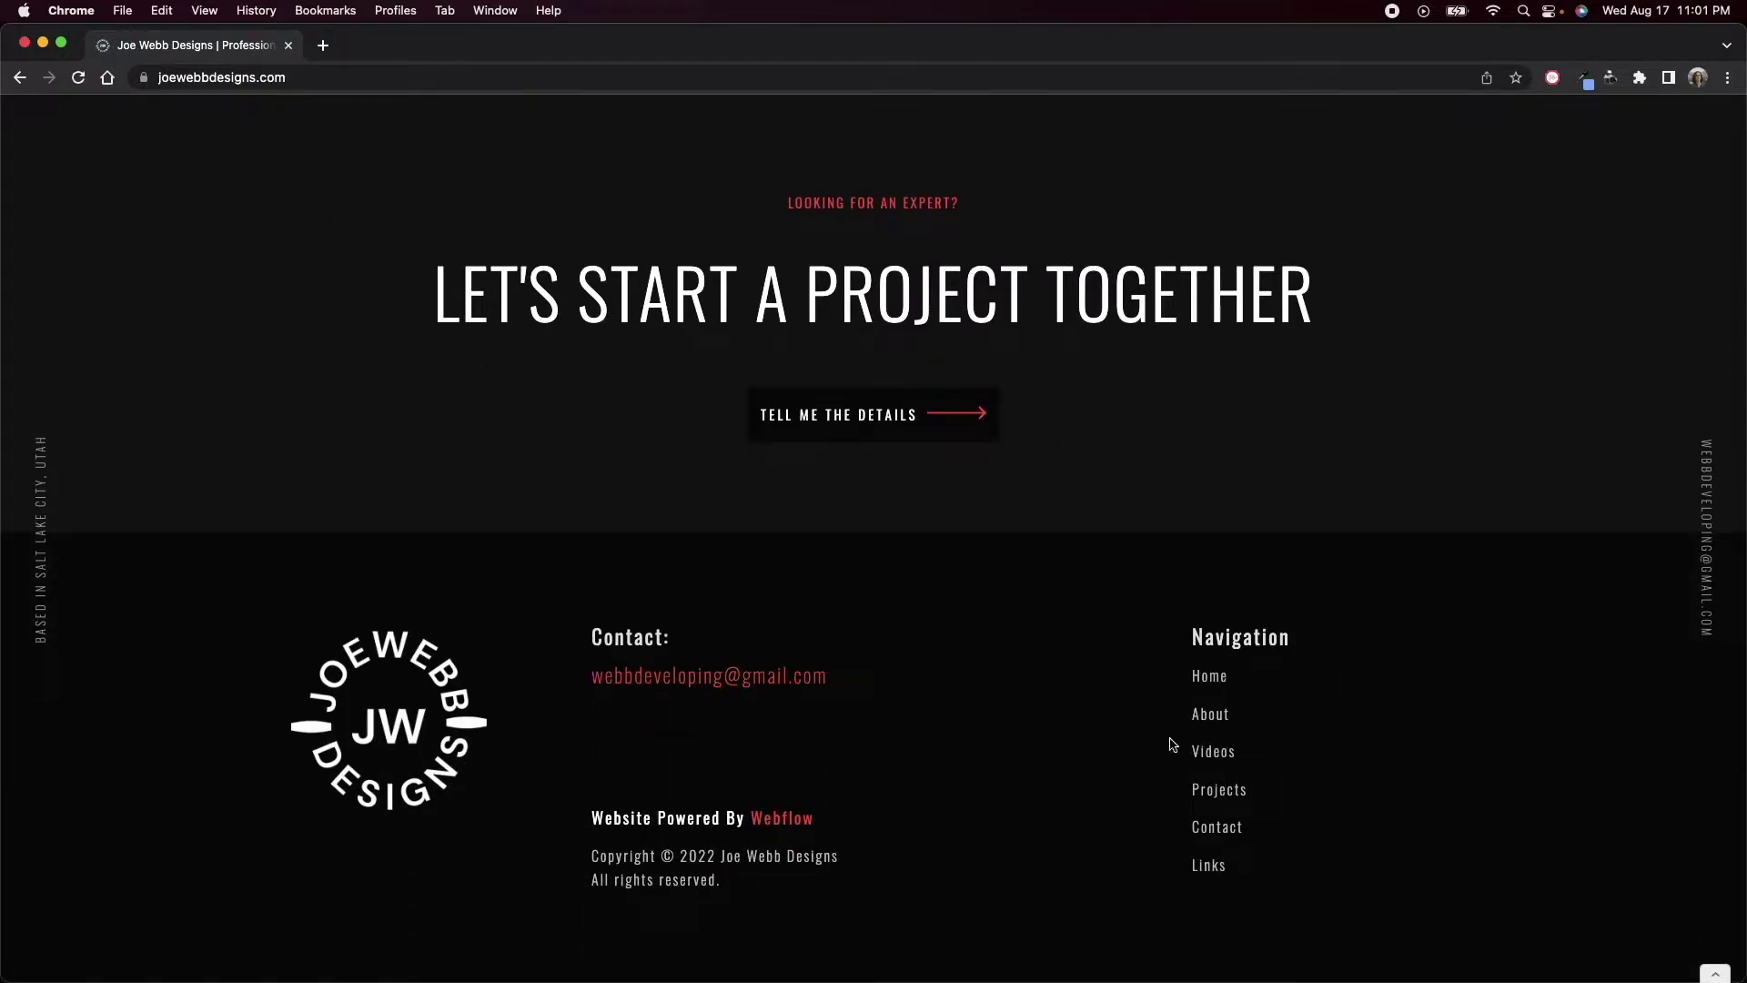
click(1226, 748)
scroll(1226, 748, down, 15)
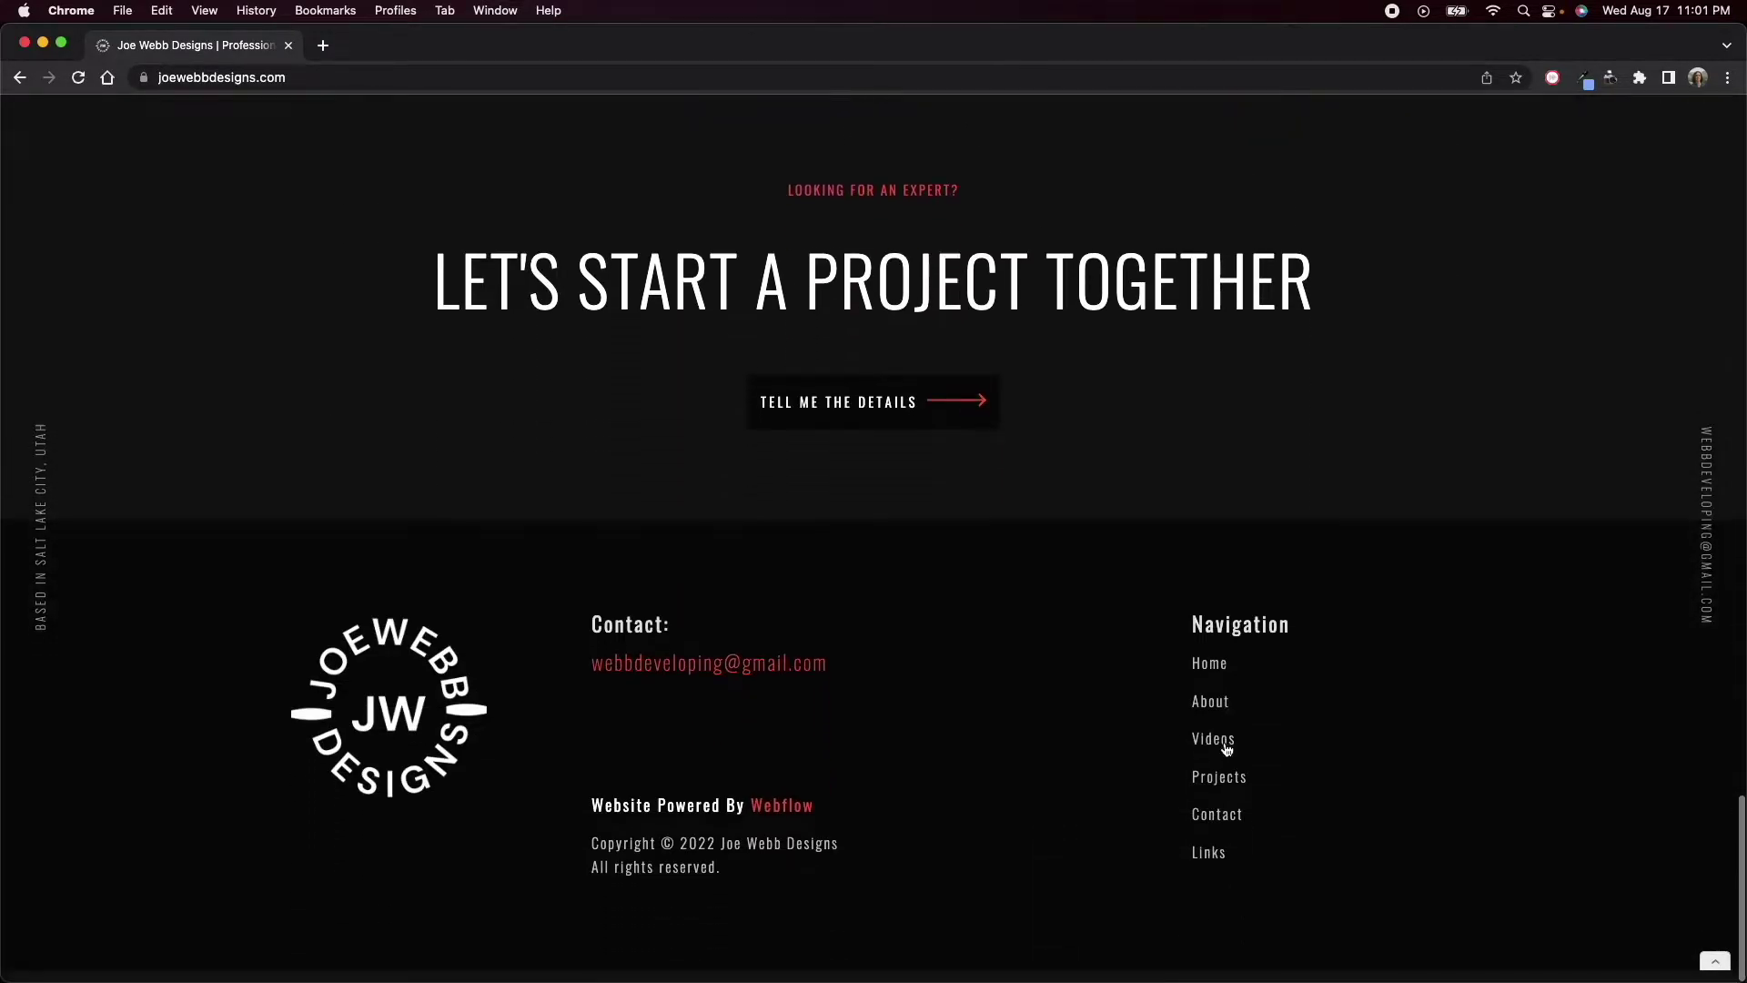
- View the Joe Webb About page down to its footer, then go to Contact
click(1208, 708)
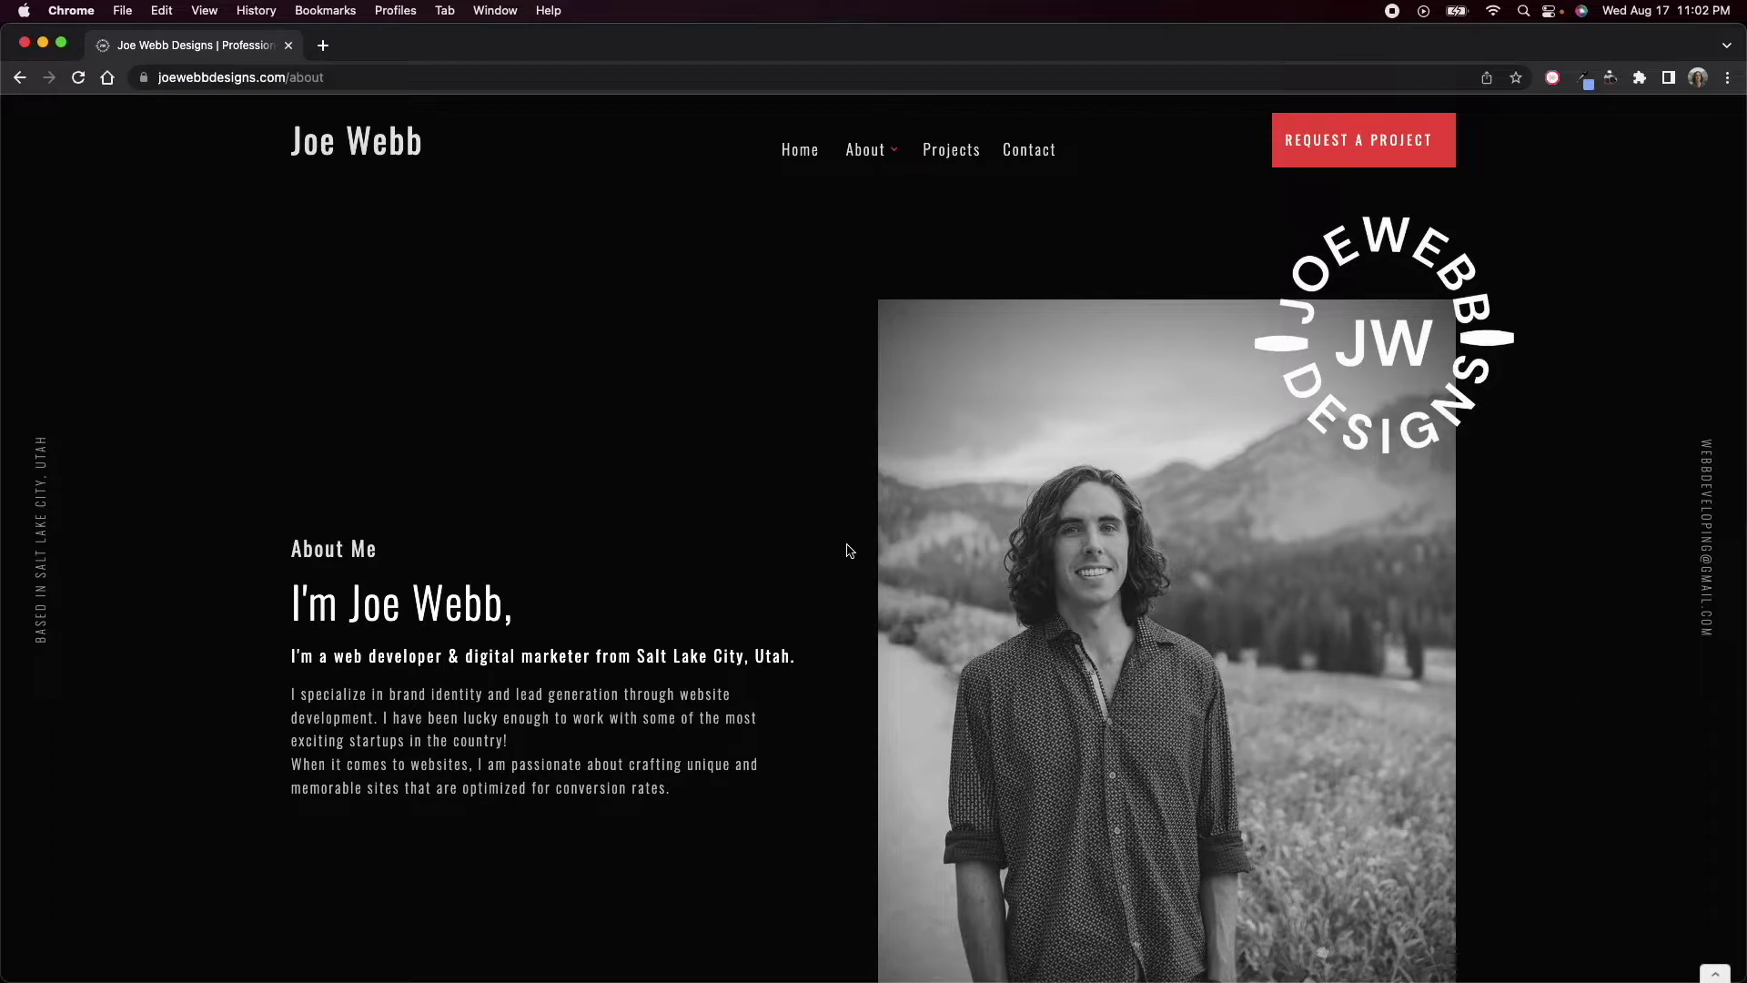
scroll(649, 526, down, 3)
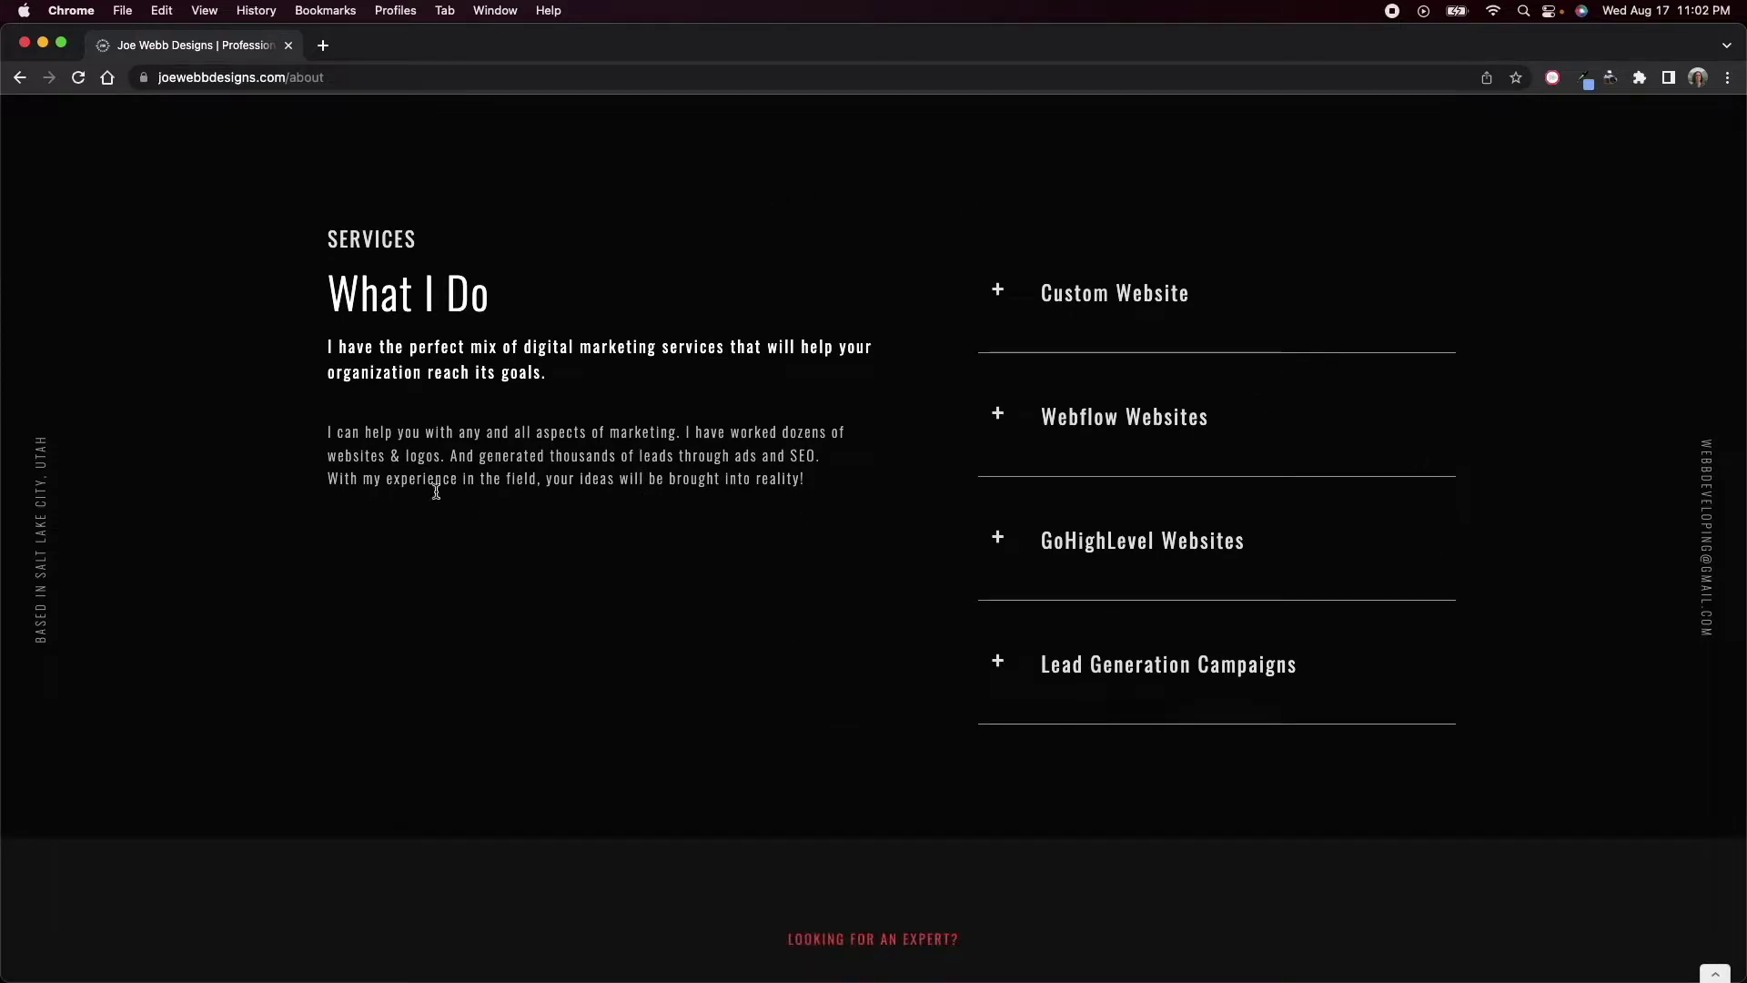
scroll(644, 558, down, 5)
scroll(631, 569, down, 4)
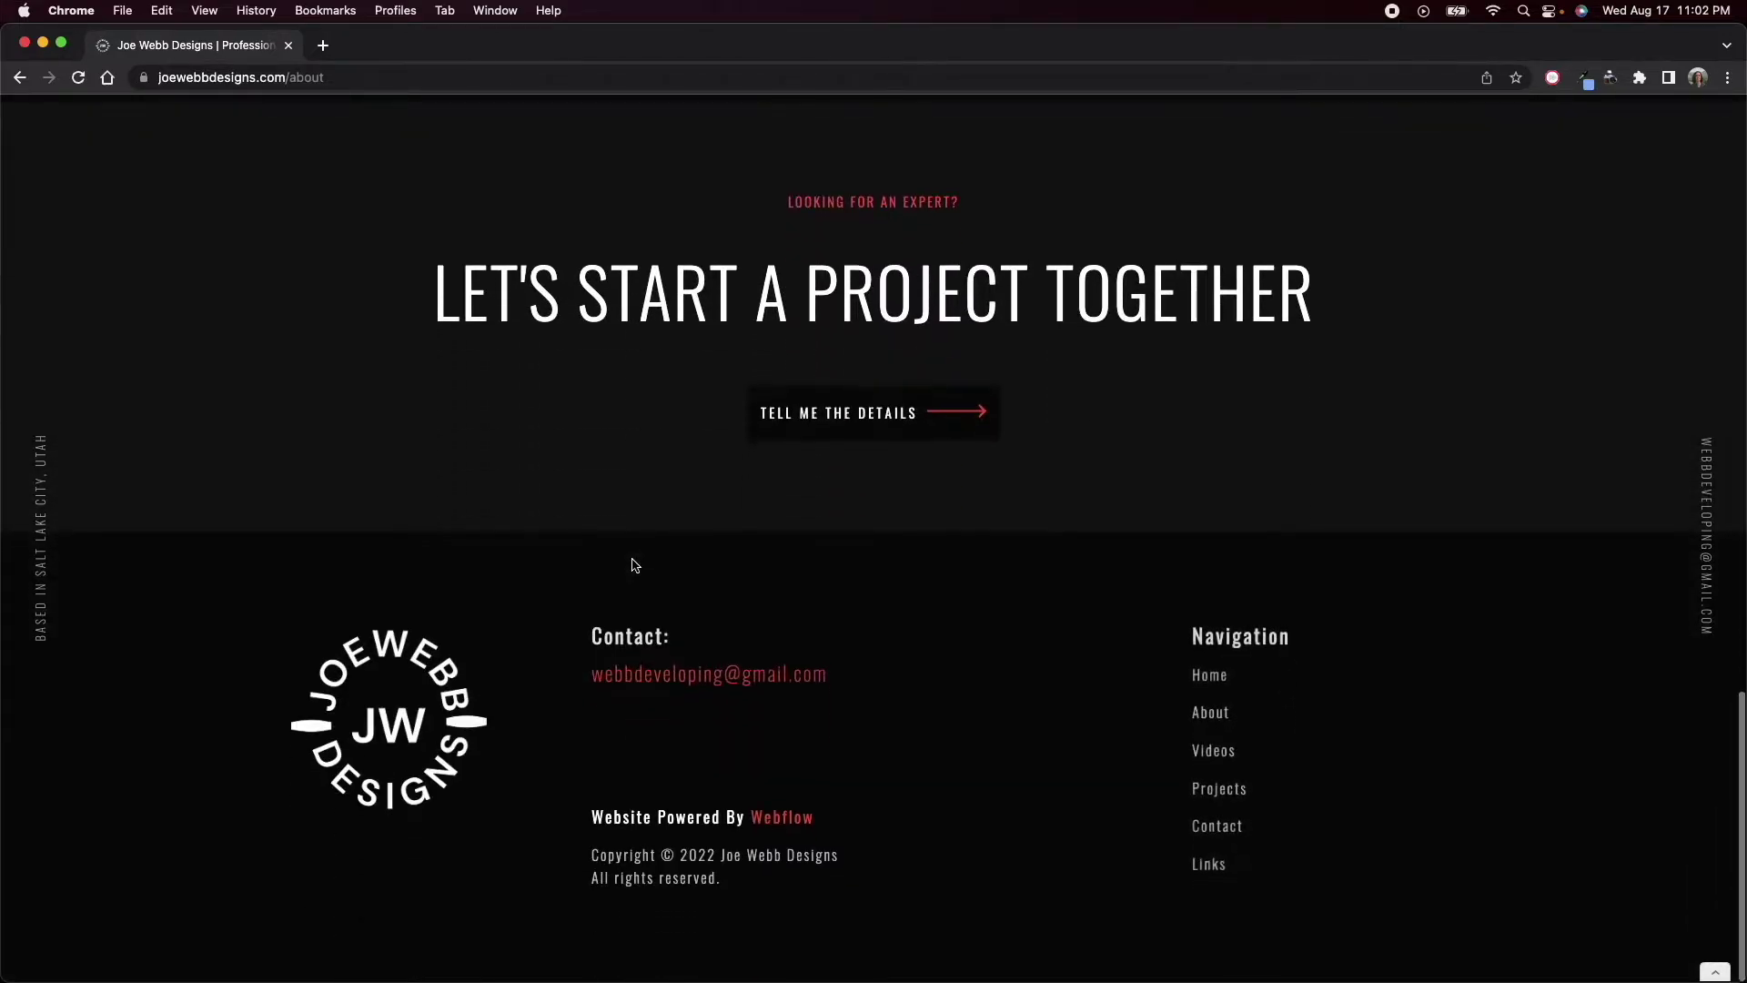
click(1224, 830)
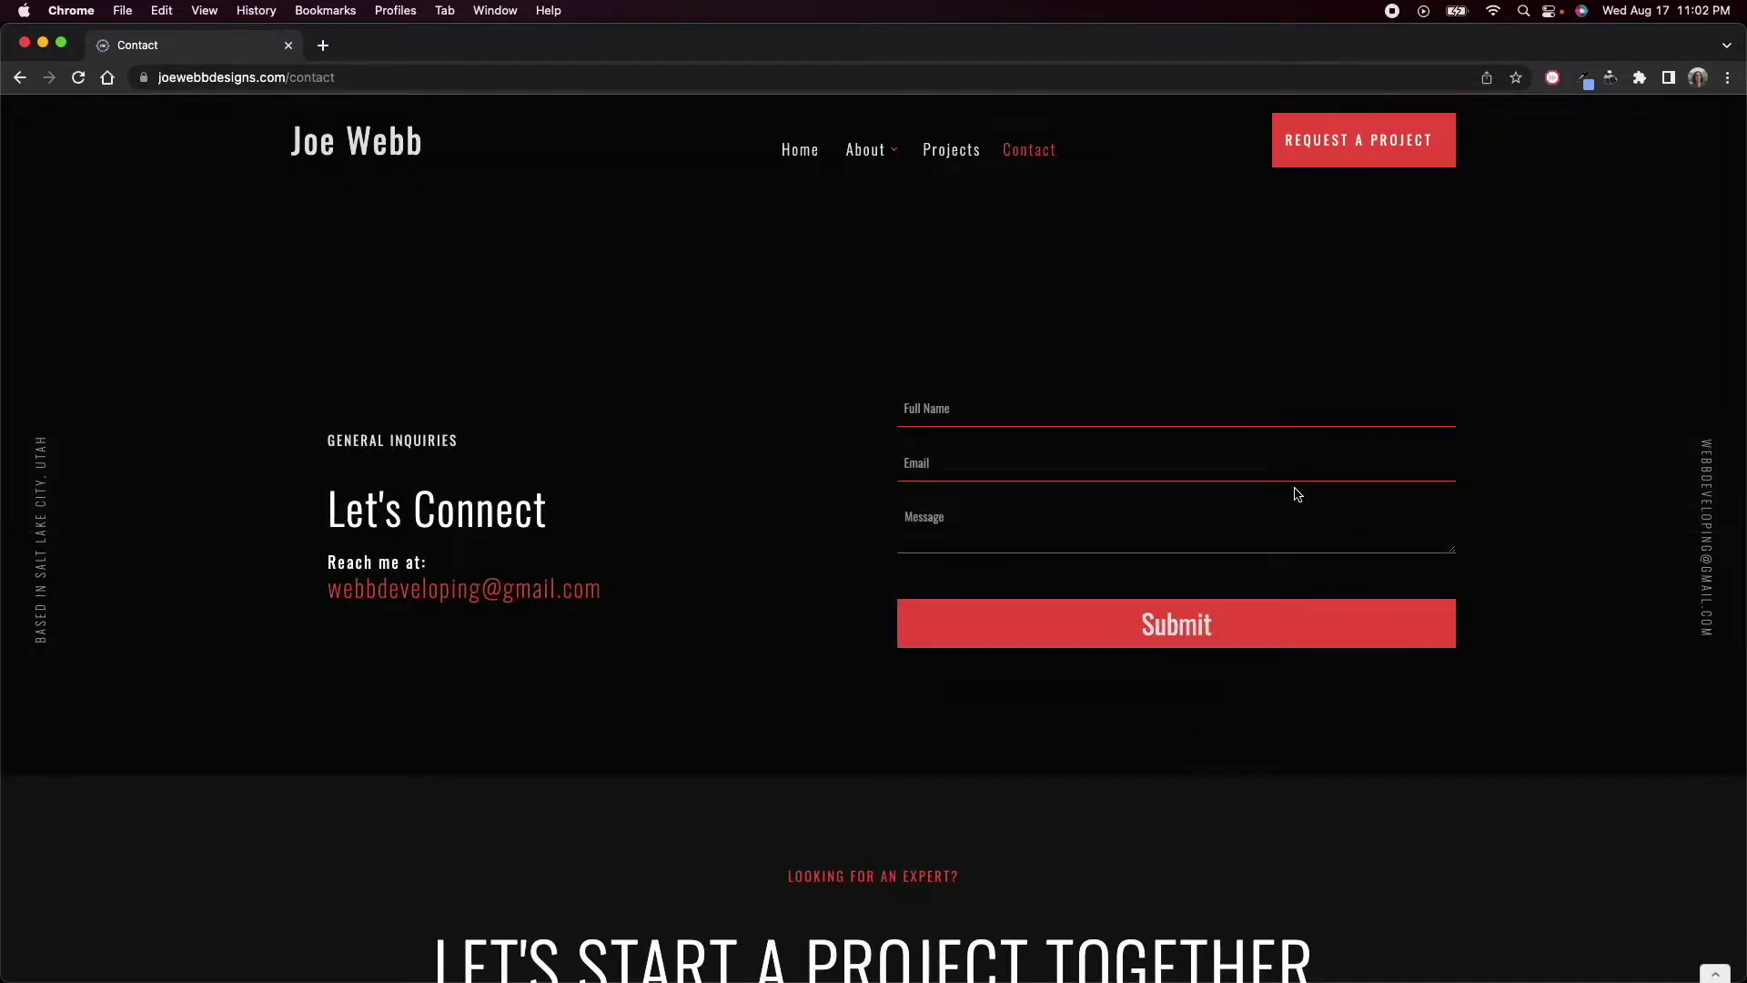
- Scroll the Contact page's inquiry form to the footer and back, then return Home
scroll(1296, 495, down, 5)
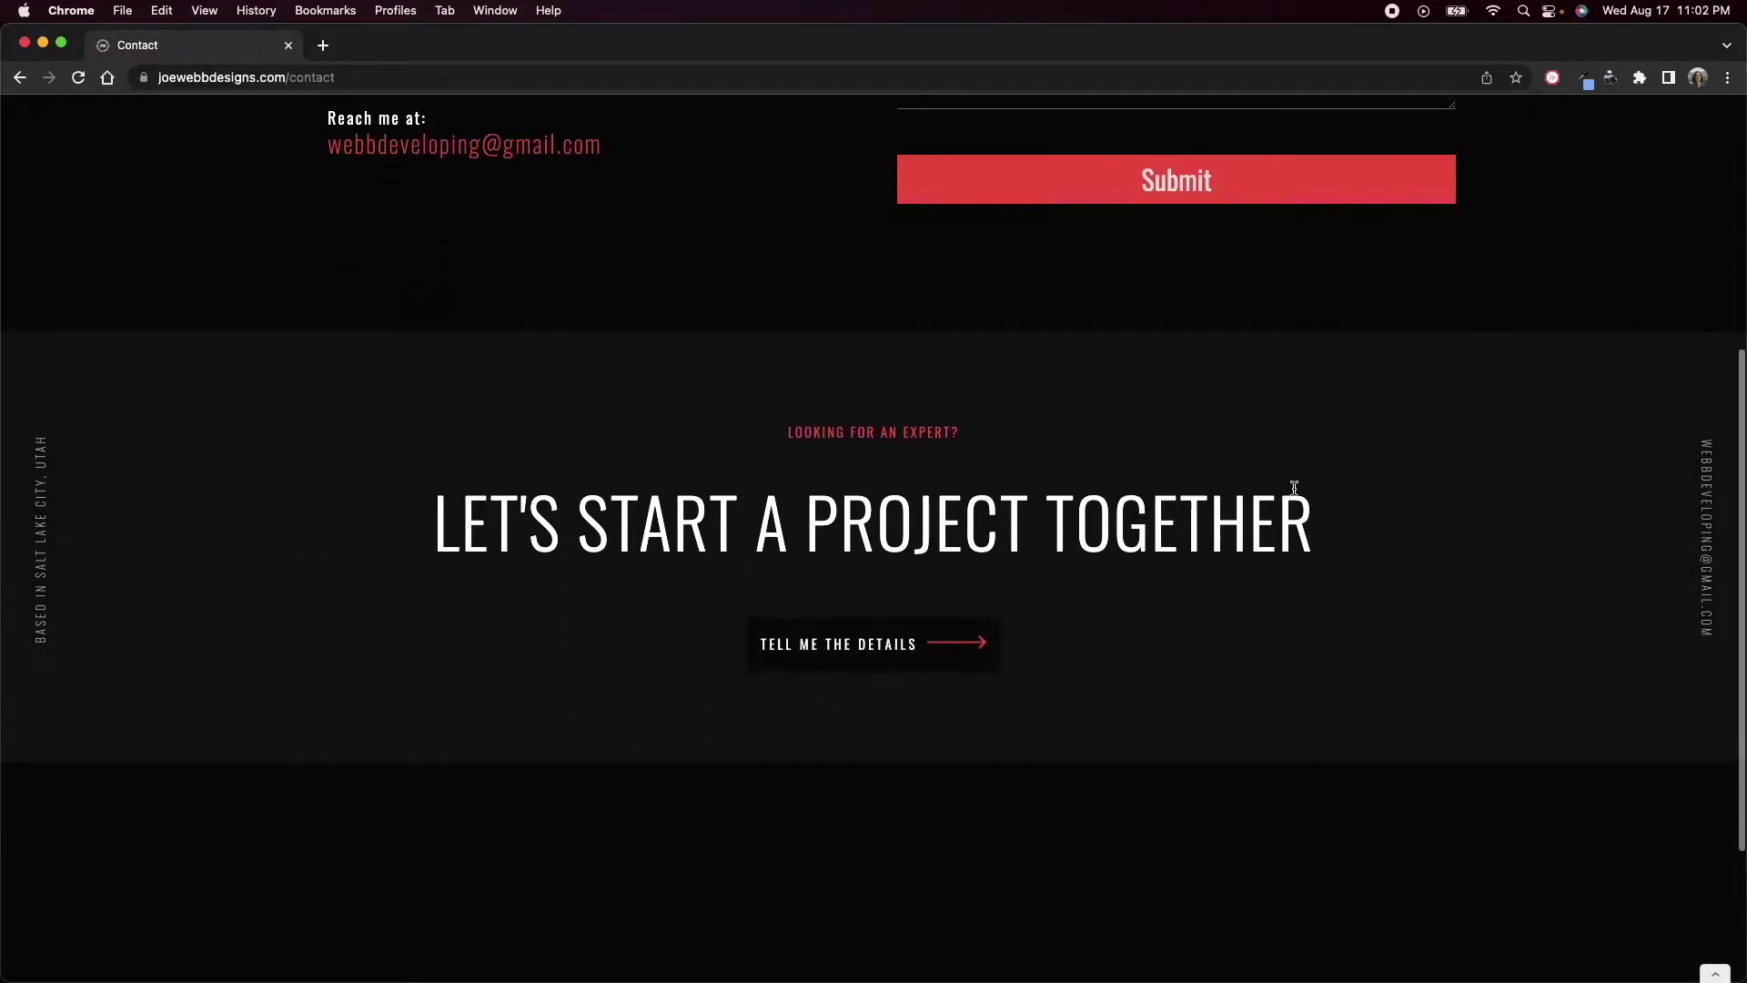
scroll(1294, 488, down, 3)
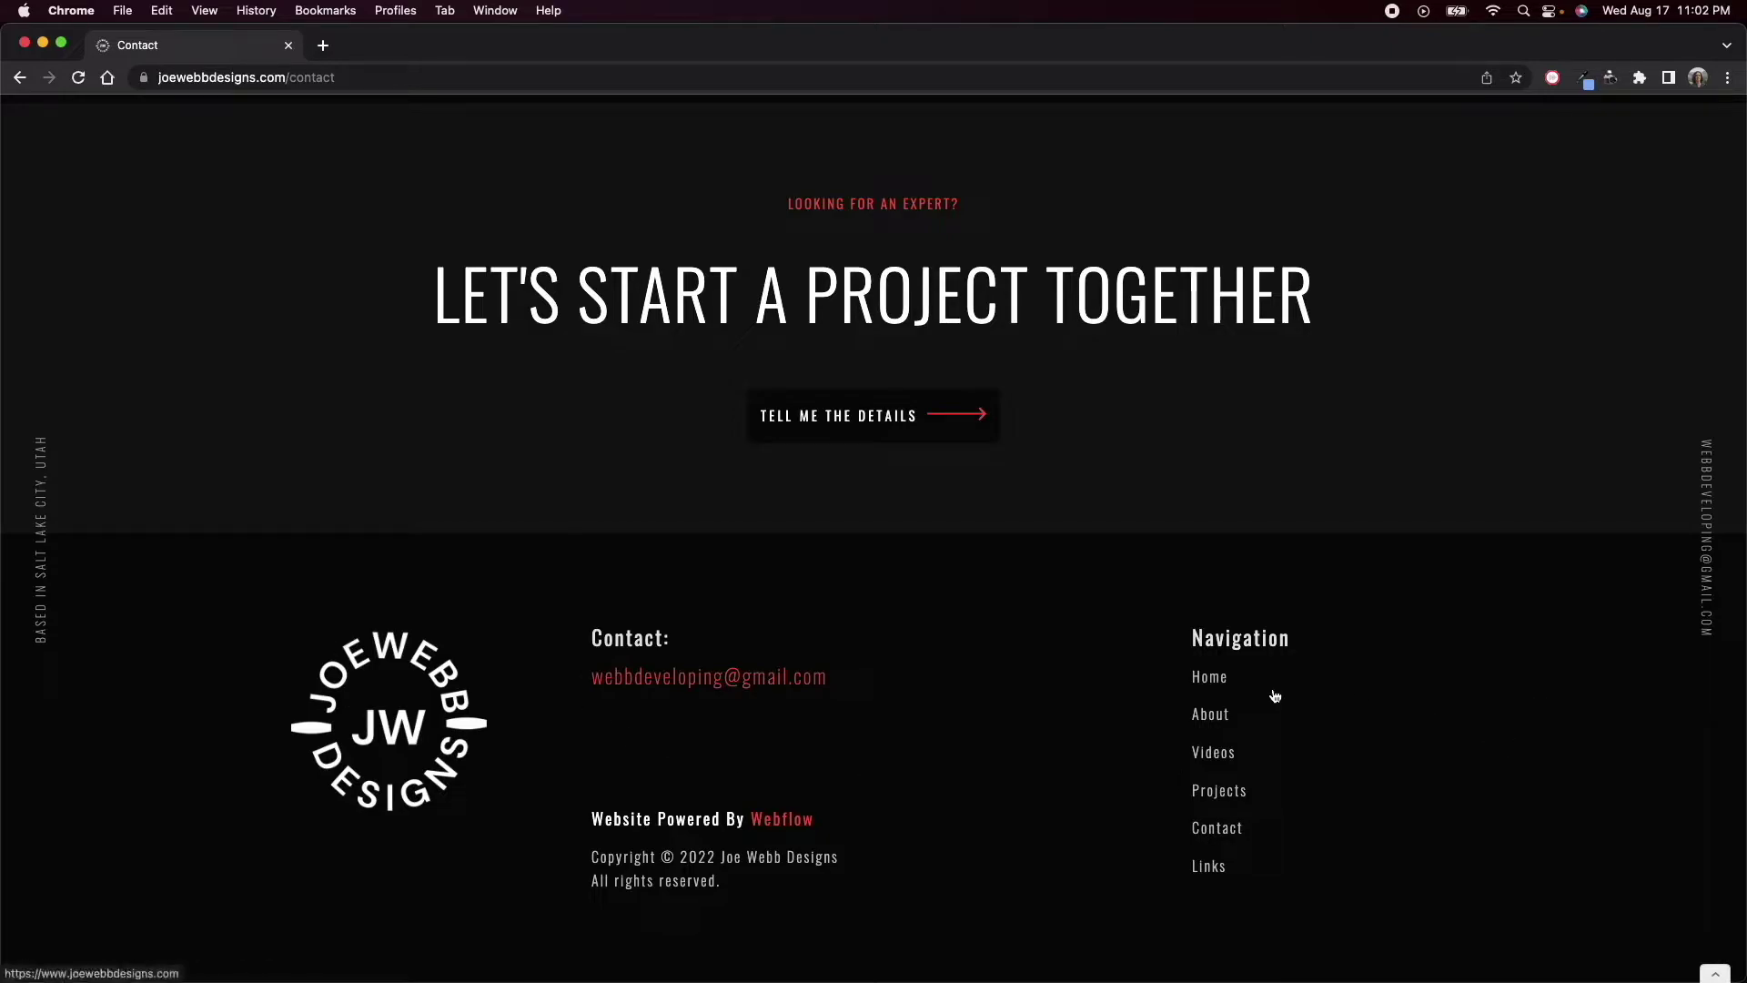
scroll(608, 540, up, 10)
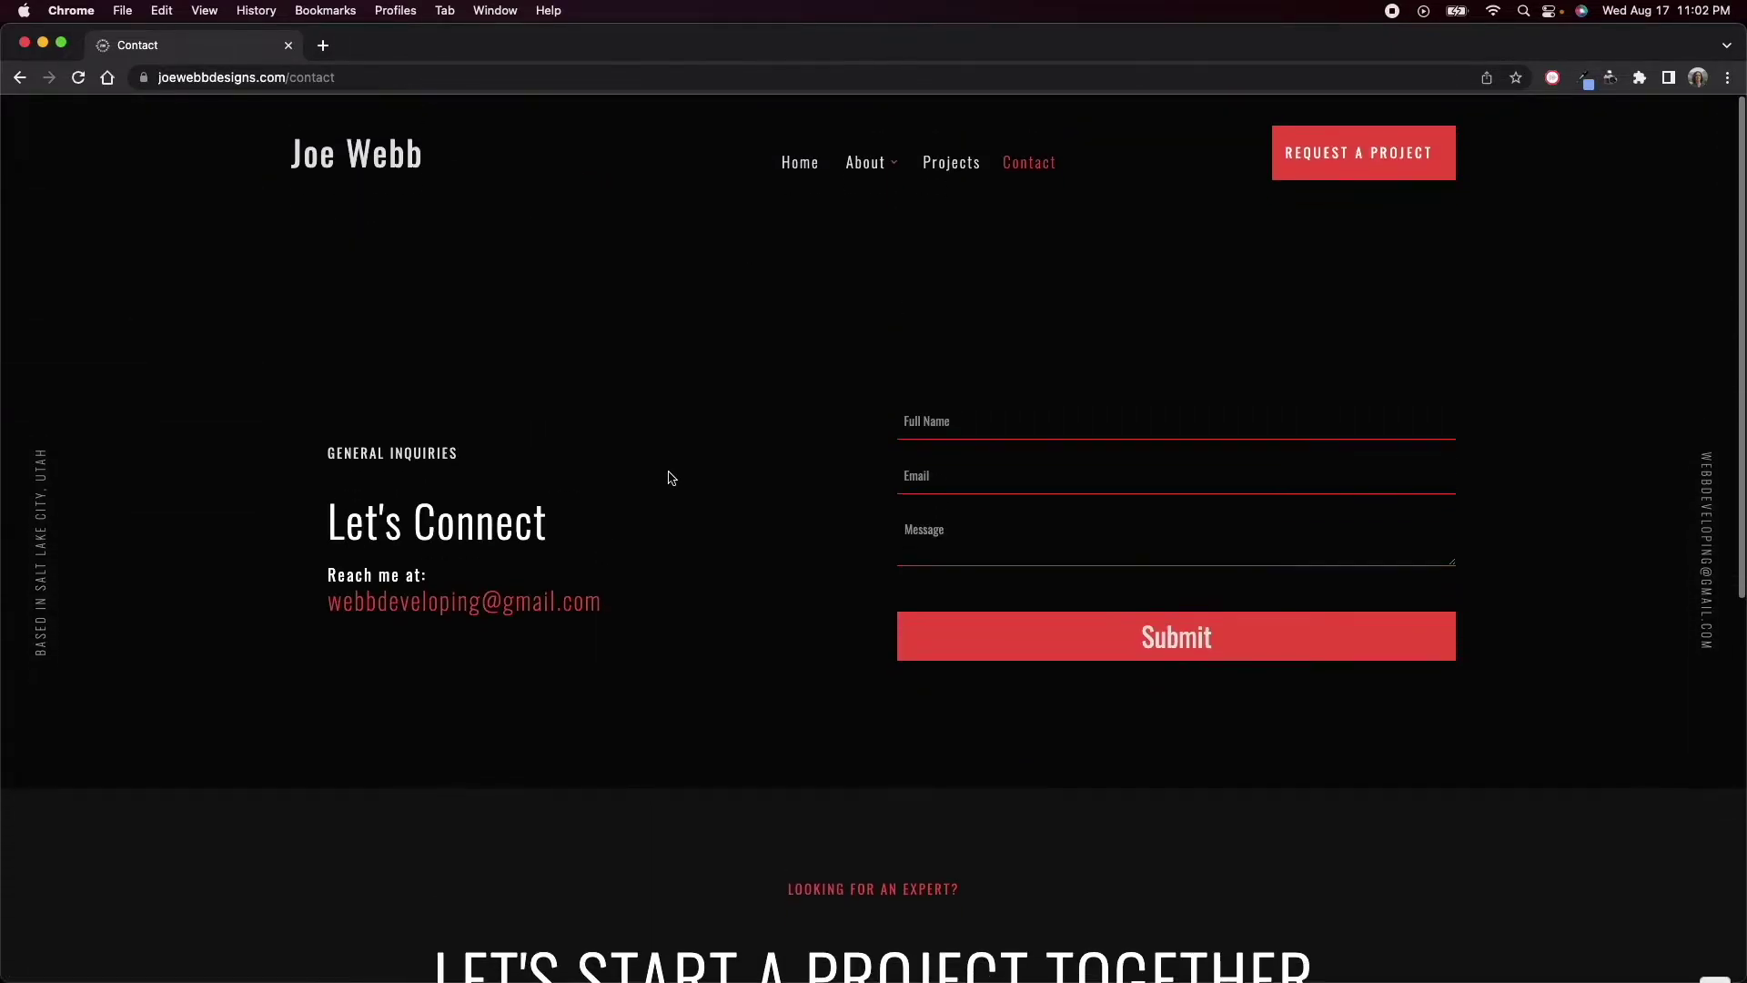
click(788, 157)
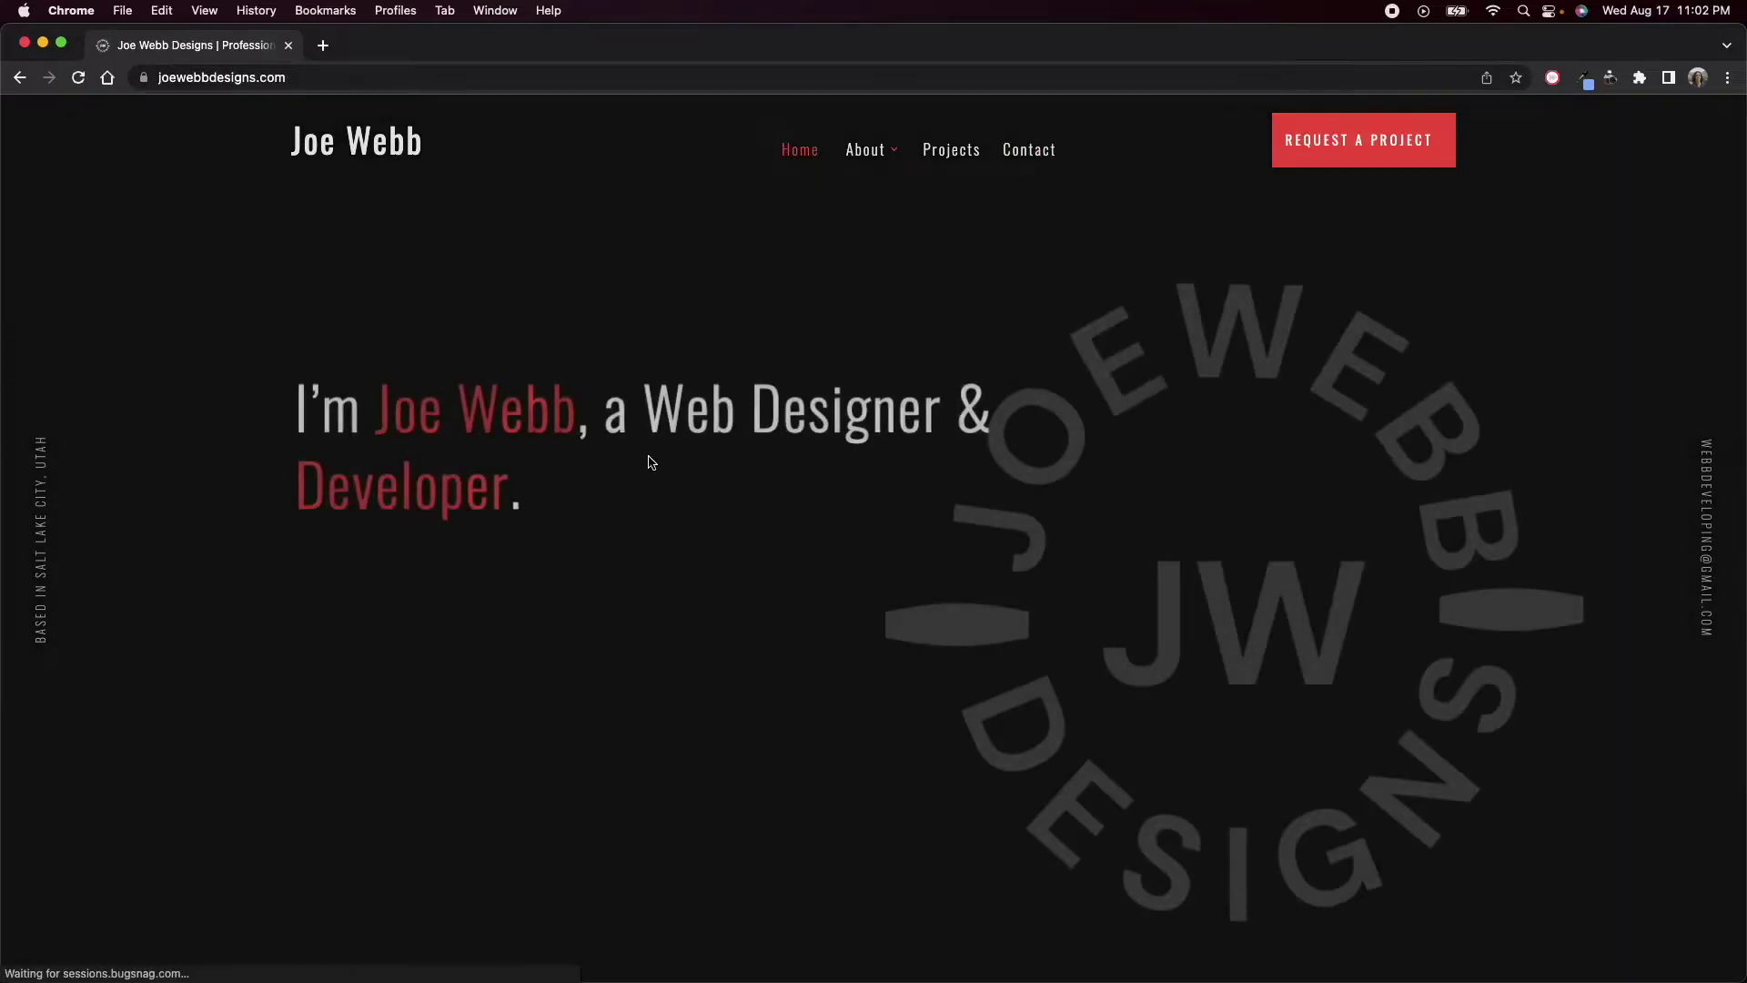
- Scroll the homepage to the footer and back up to 'My Custom Website Projects'
scroll(610, 464, down, 5)
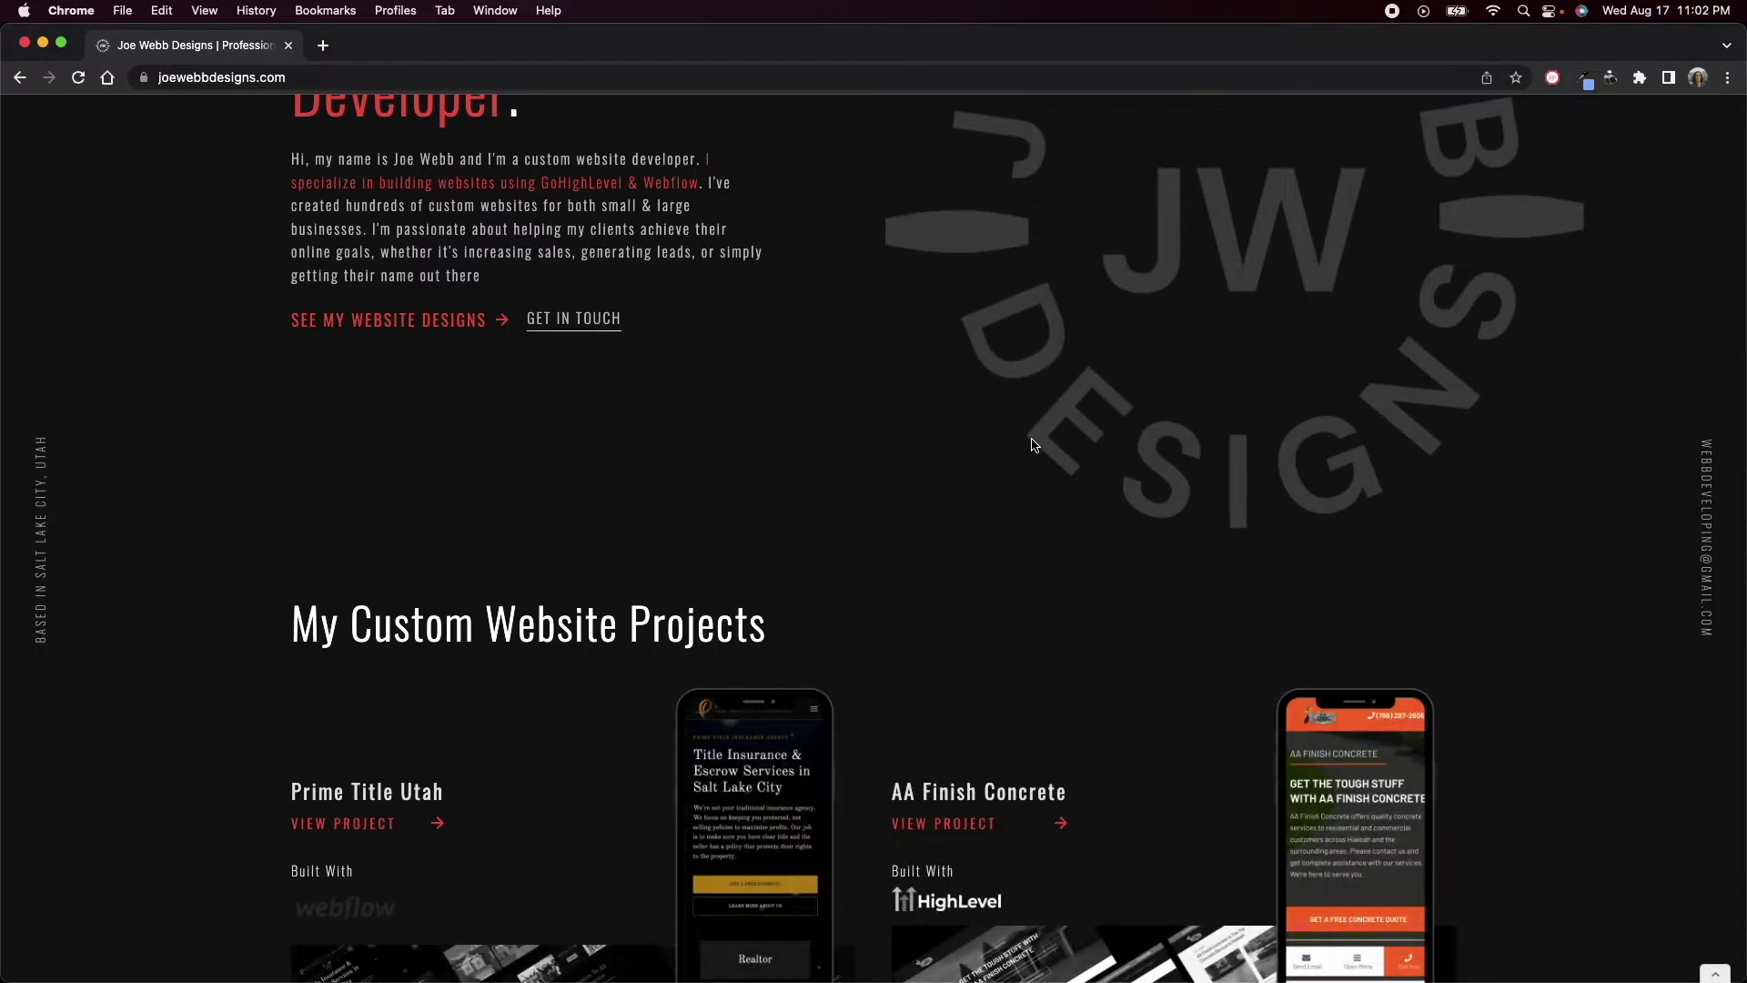
scroll(1035, 441, up, 3)
scroll(584, 403, down, 8)
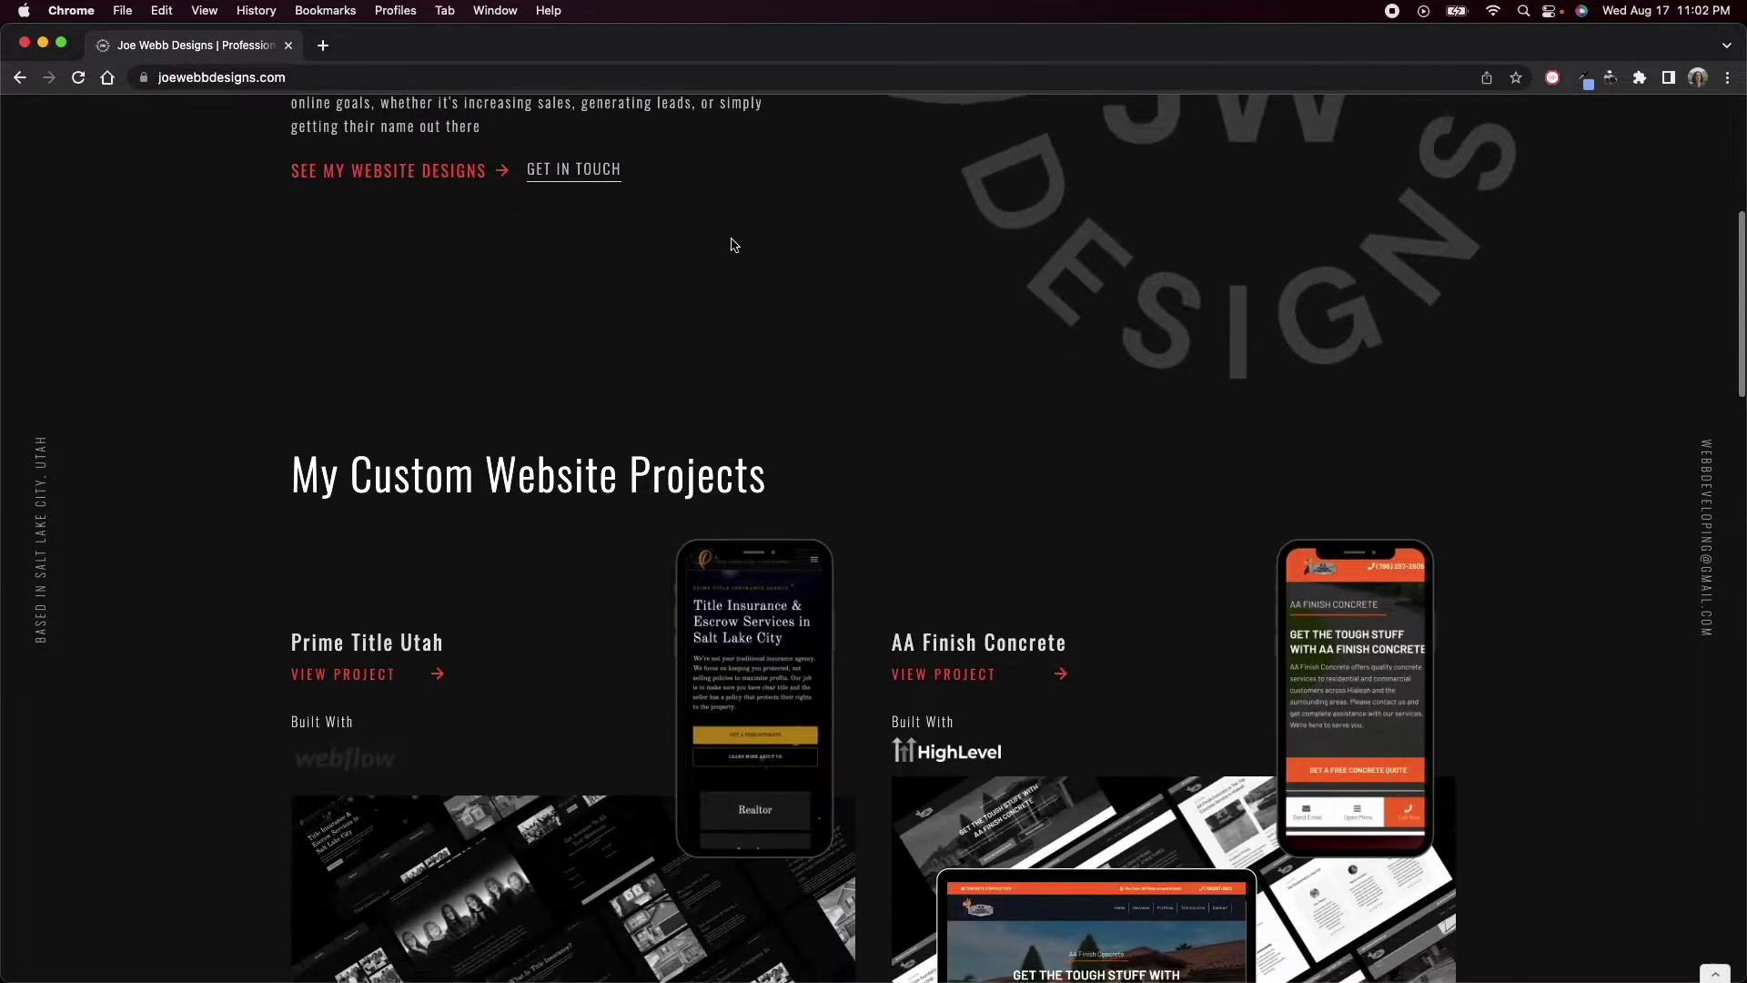
scroll(1222, 462, down, 18)
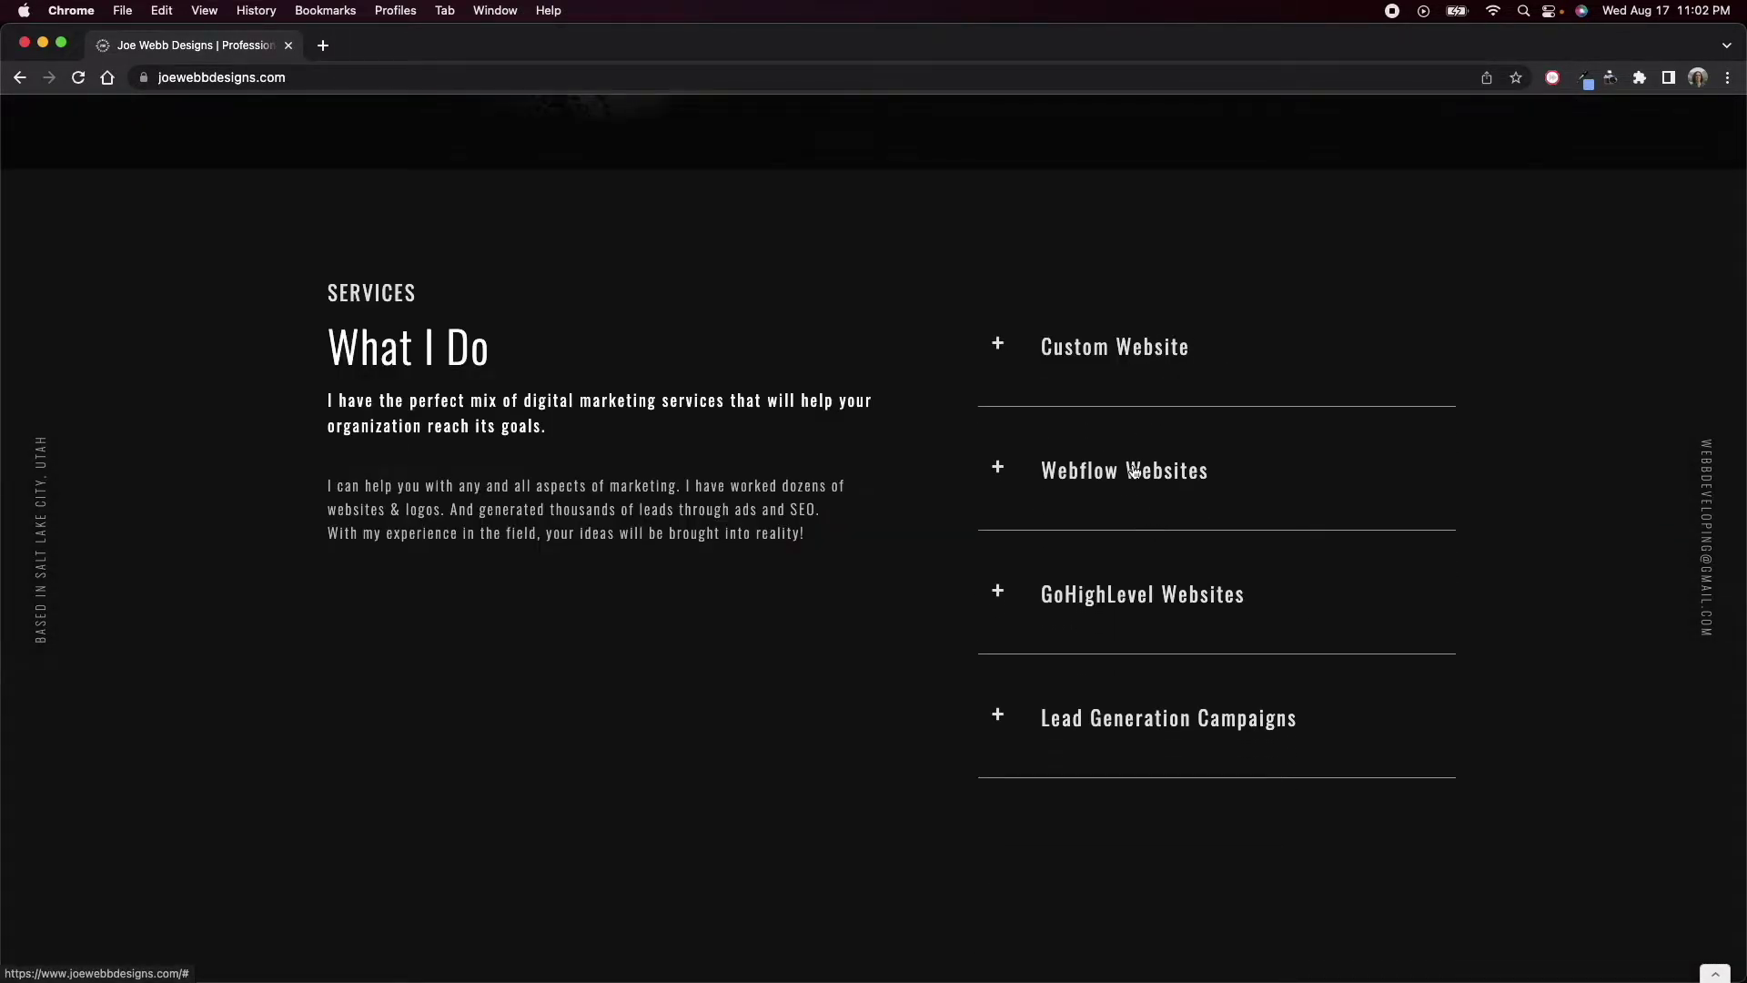
scroll(1124, 509, down, 8)
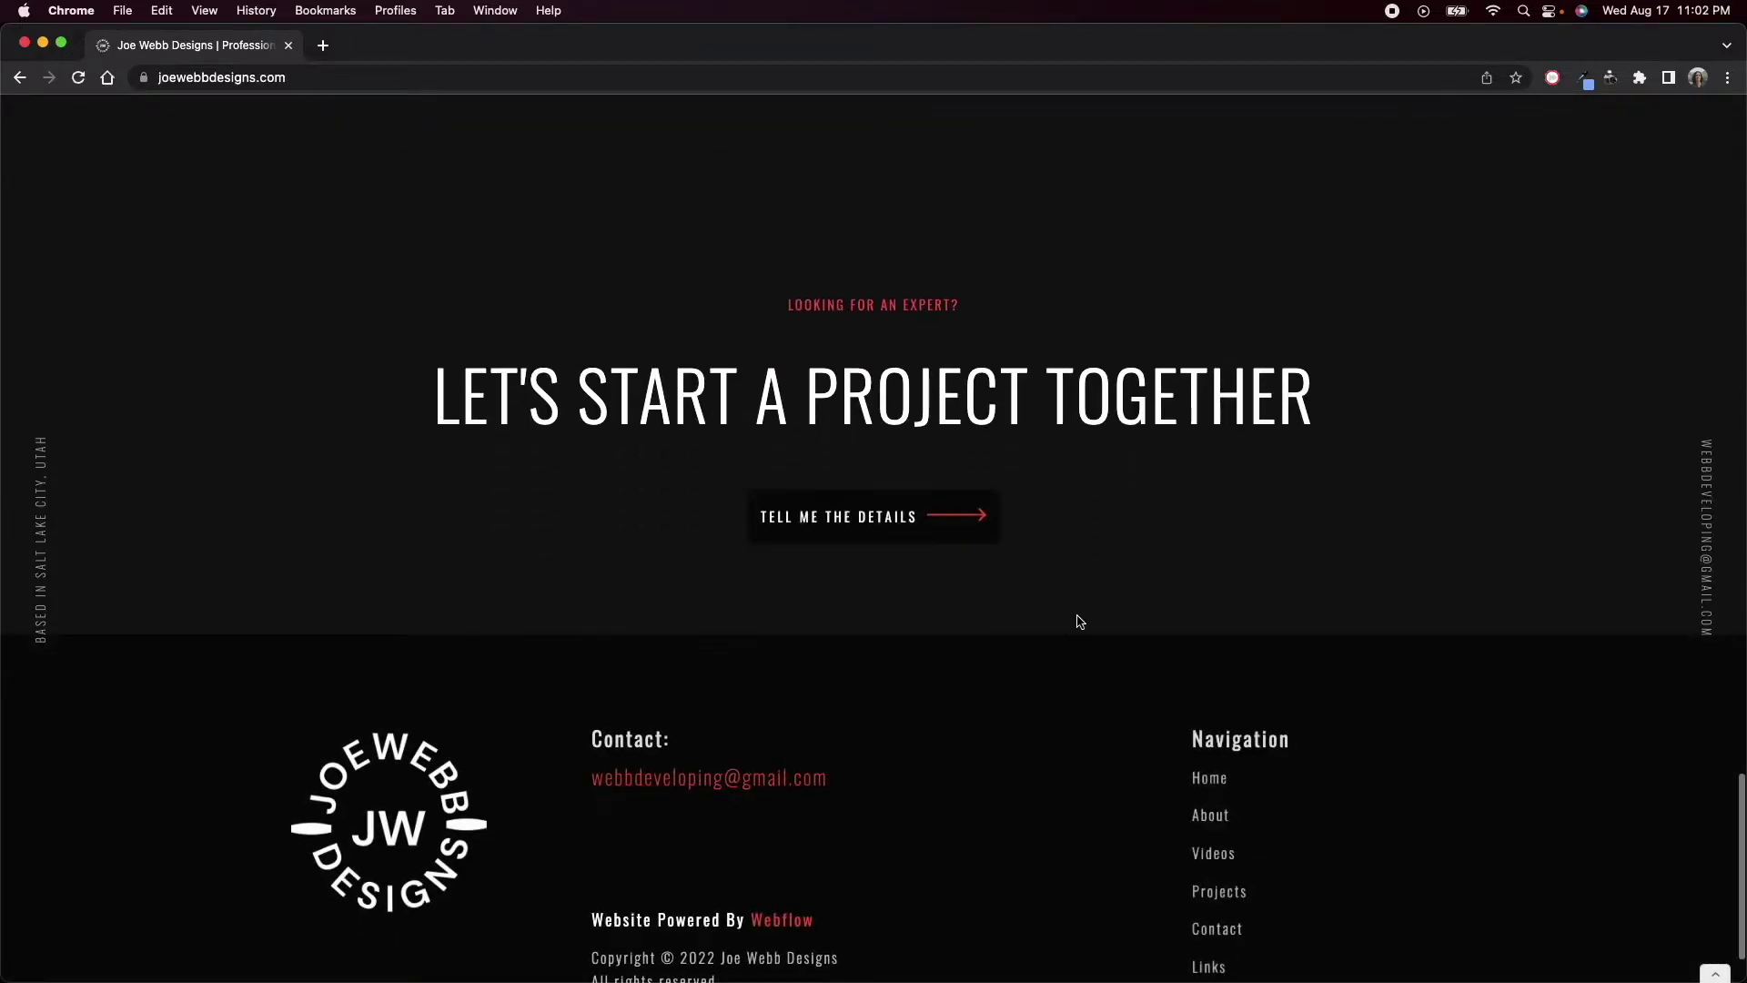
scroll(1128, 577, down, 2)
scroll(1100, 583, up, 20)
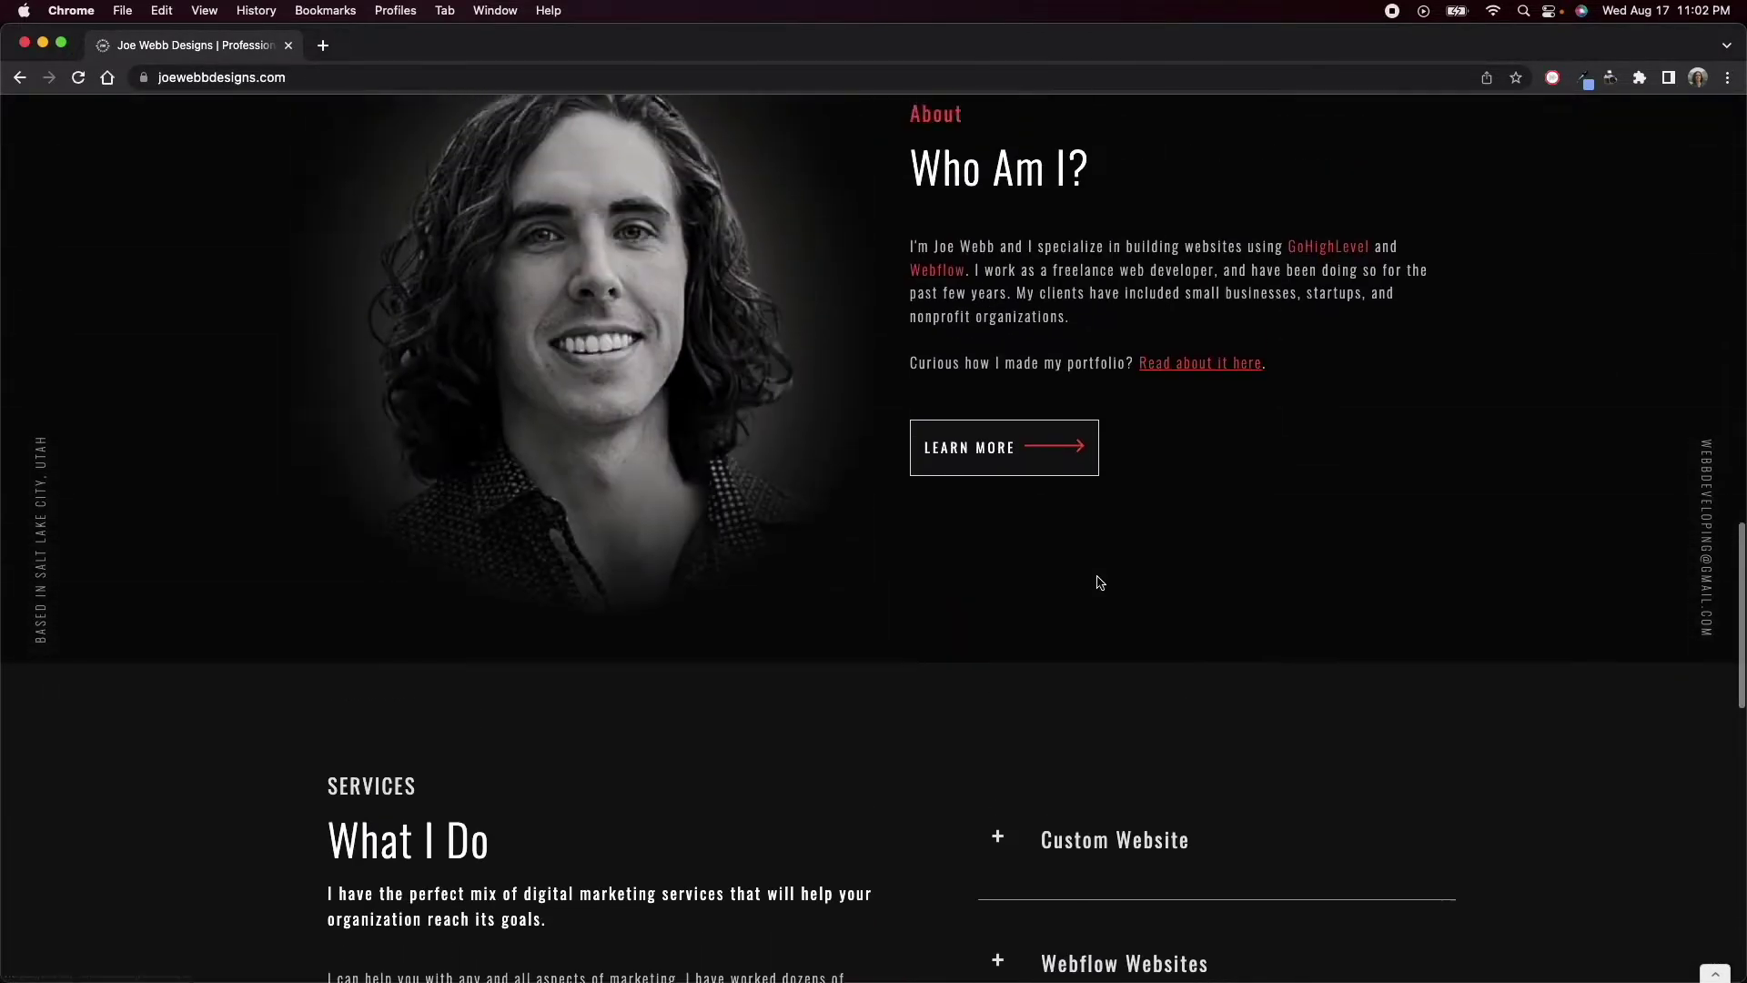
scroll(1100, 582, down, 10)
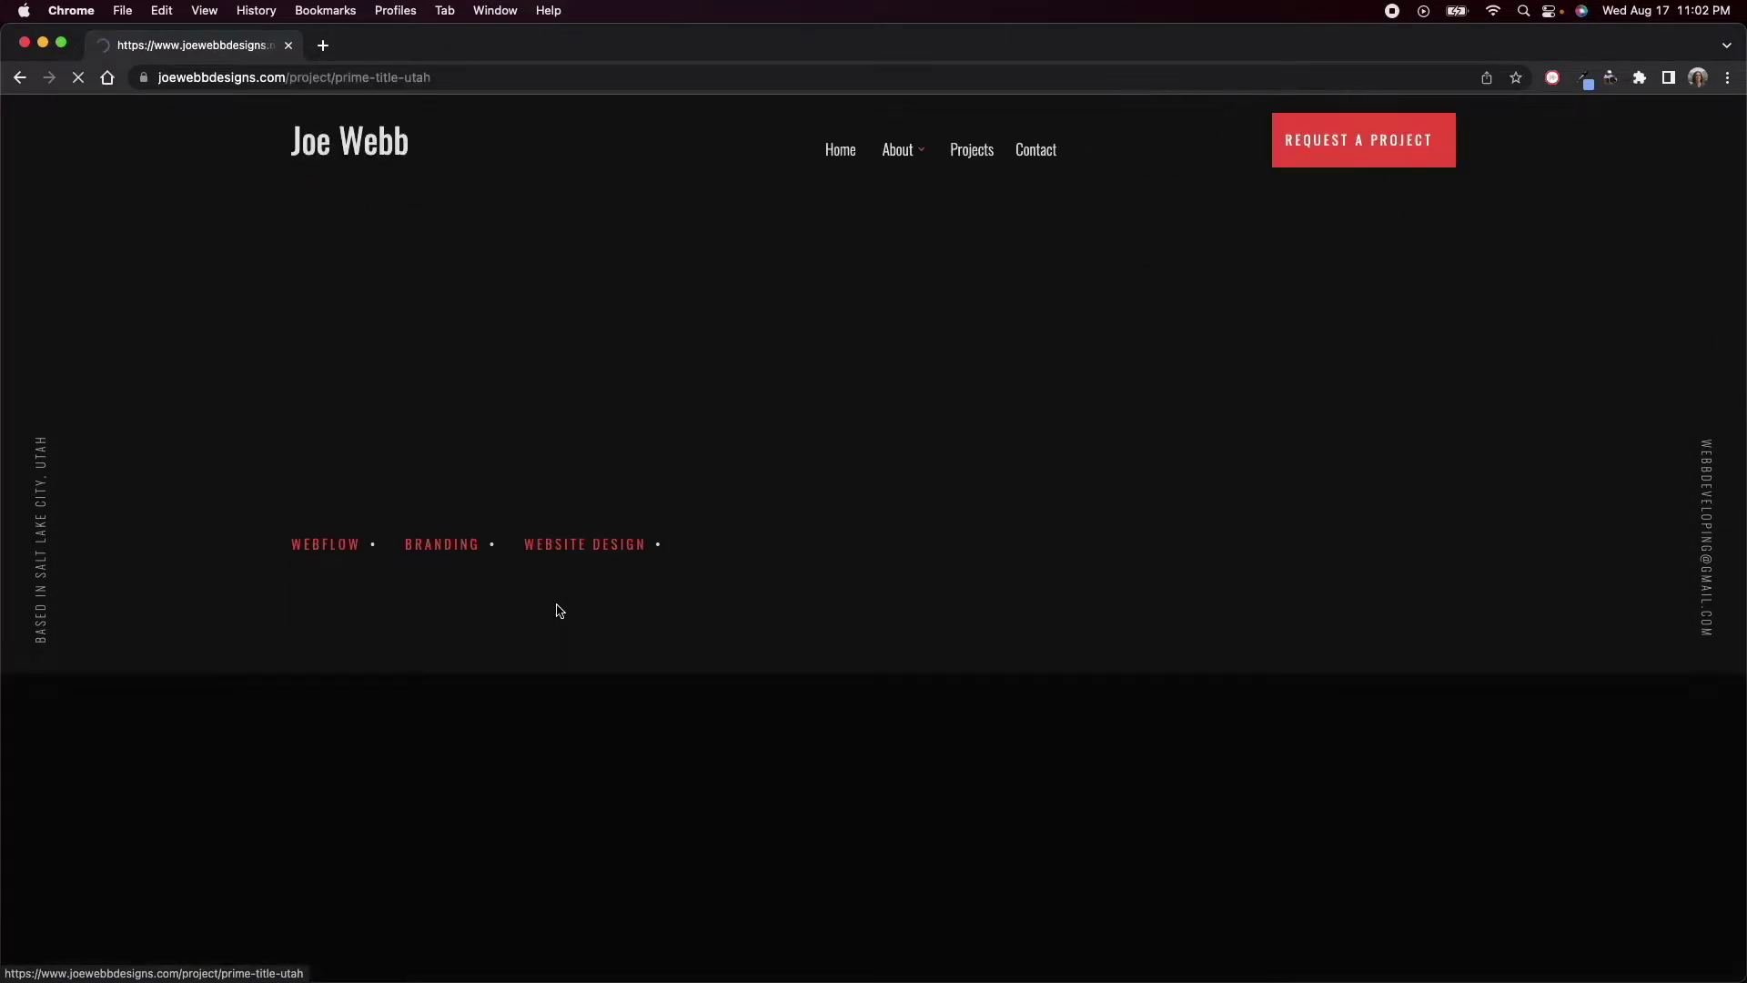
- Scroll through the Prime Title Utah project page down to its contact form
scroll(1092, 528, down, 4)
scroll(1193, 435, down, 6)
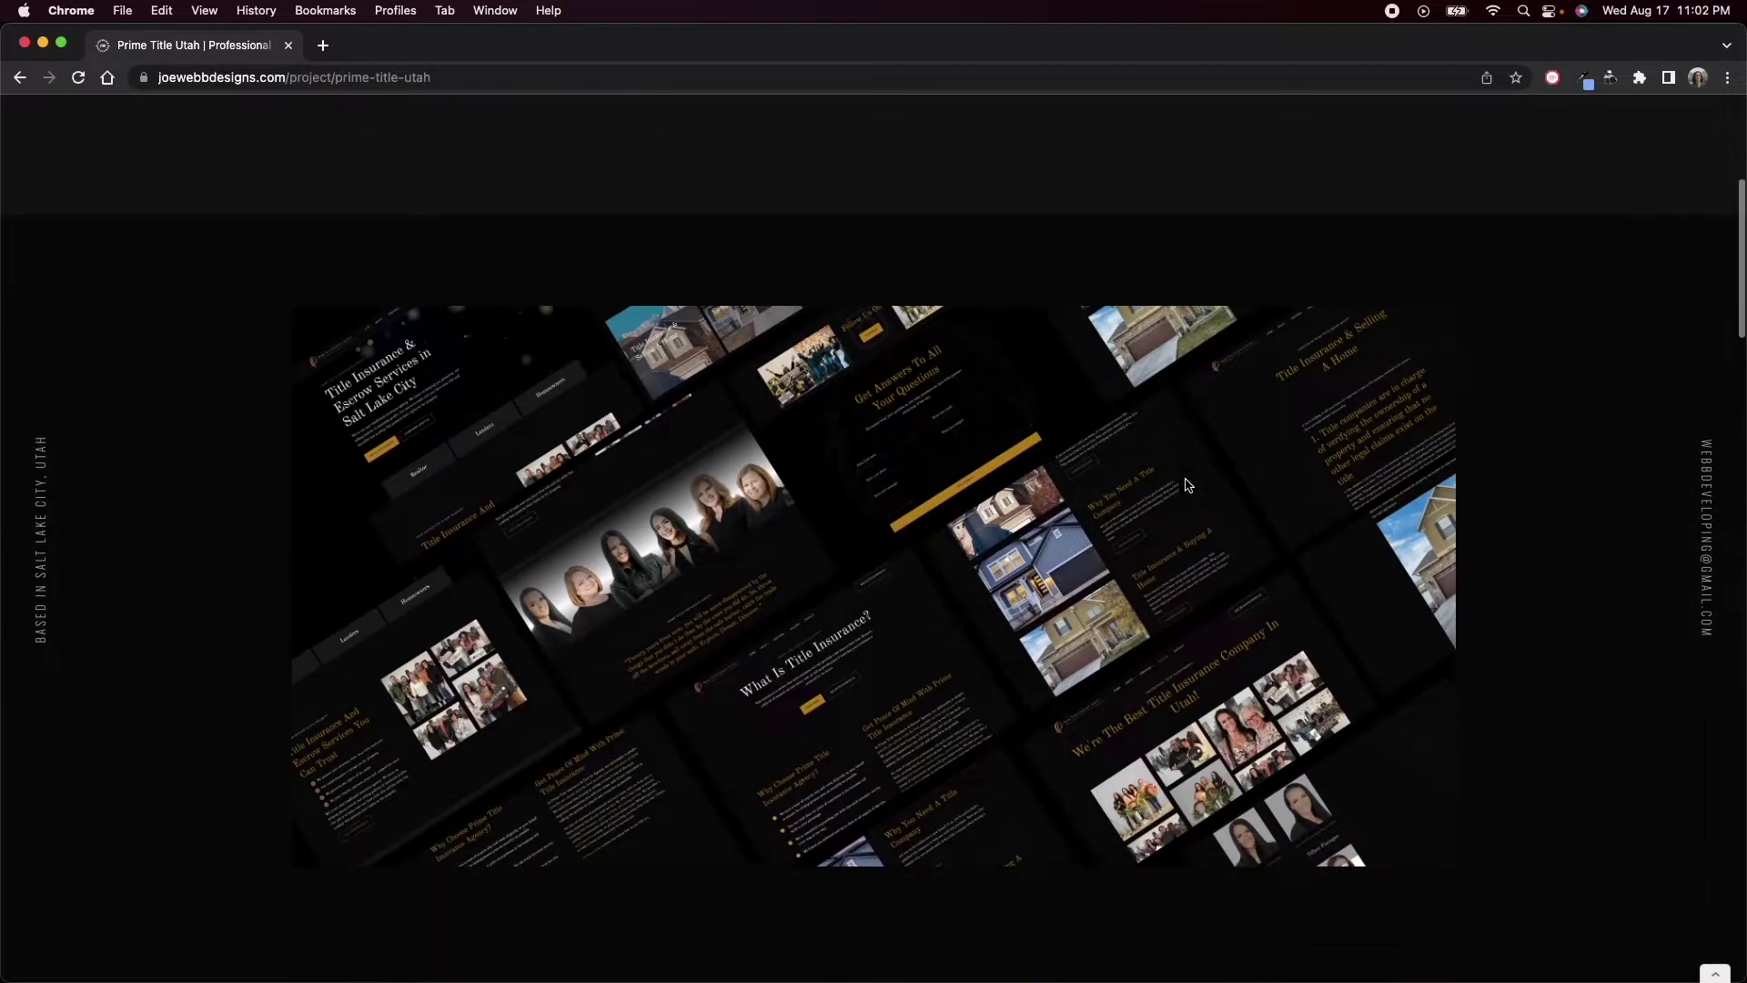
scroll(1199, 416, down, 9)
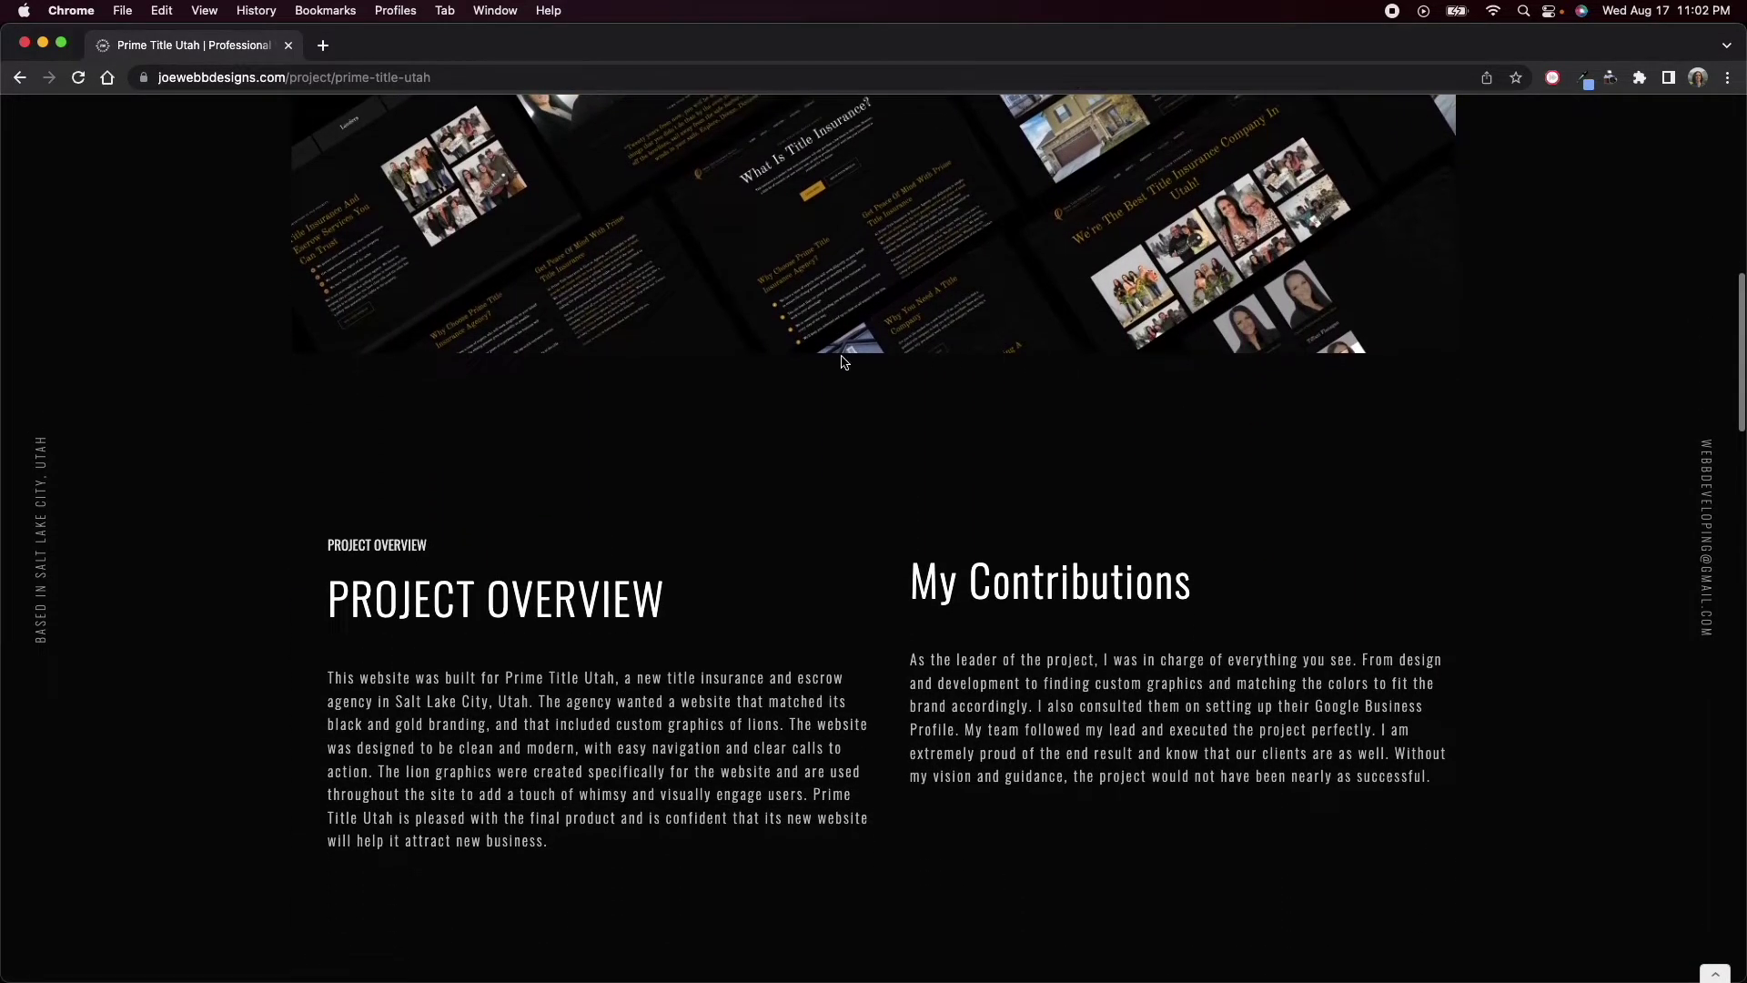
scroll(751, 500, down, 4)
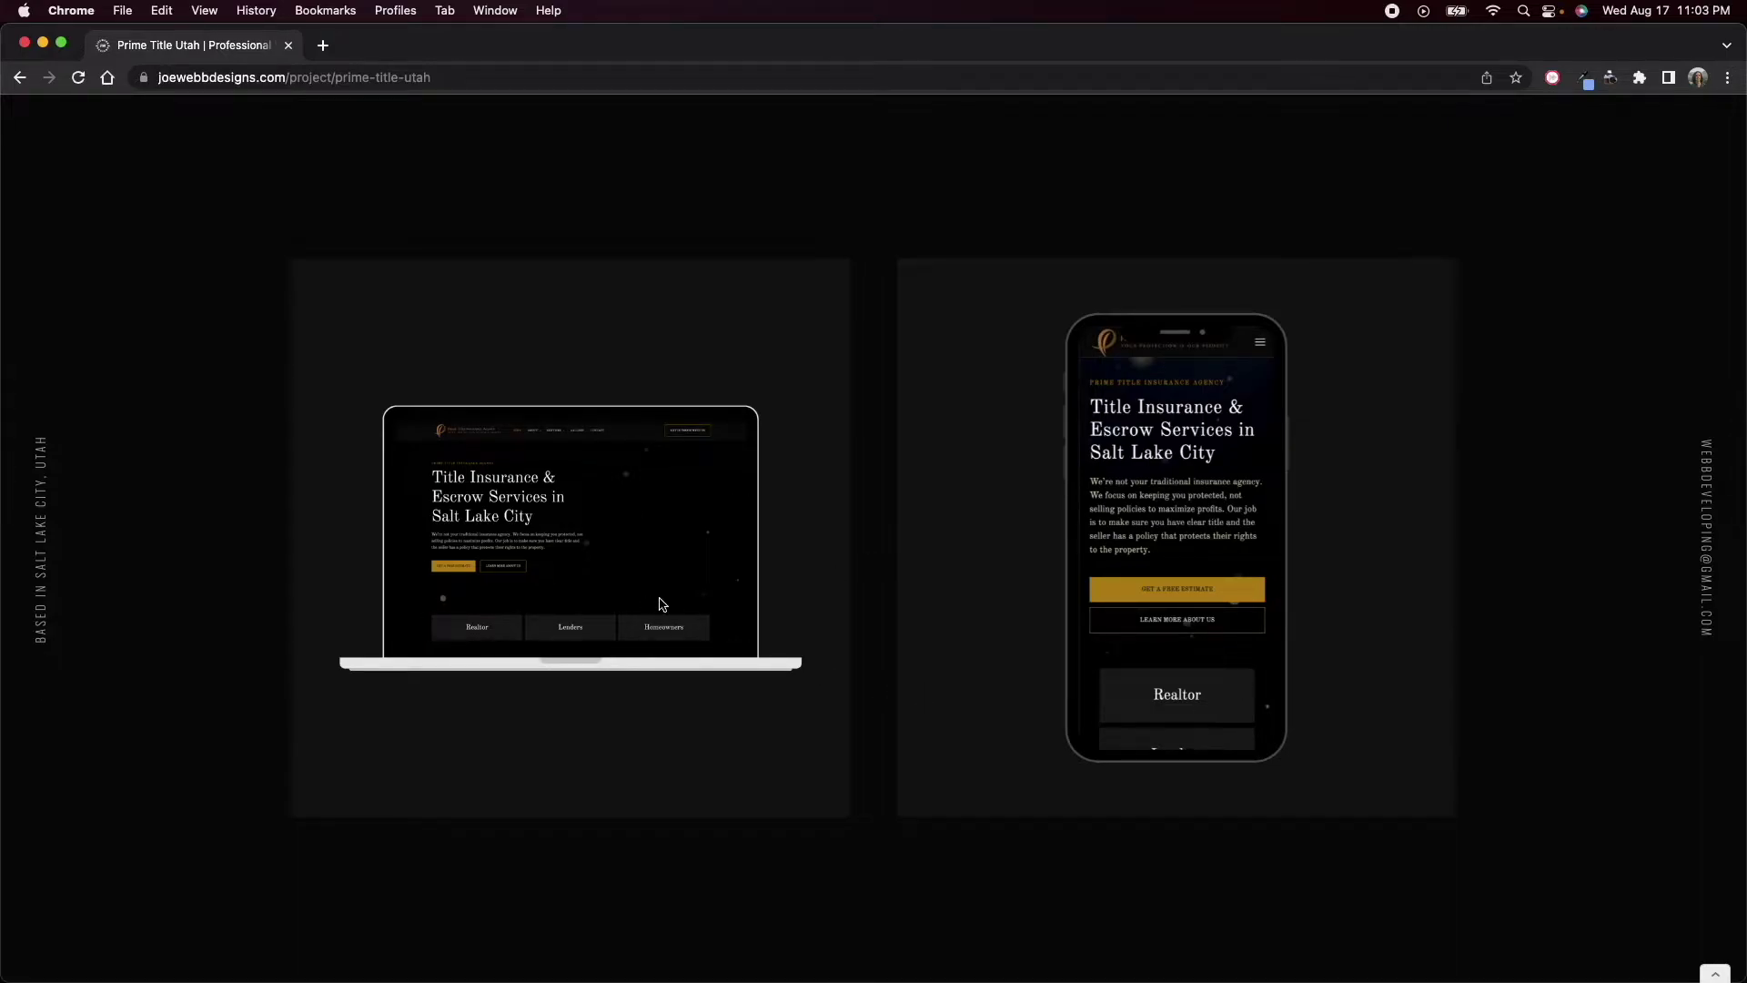
scroll(873, 644, down, 6)
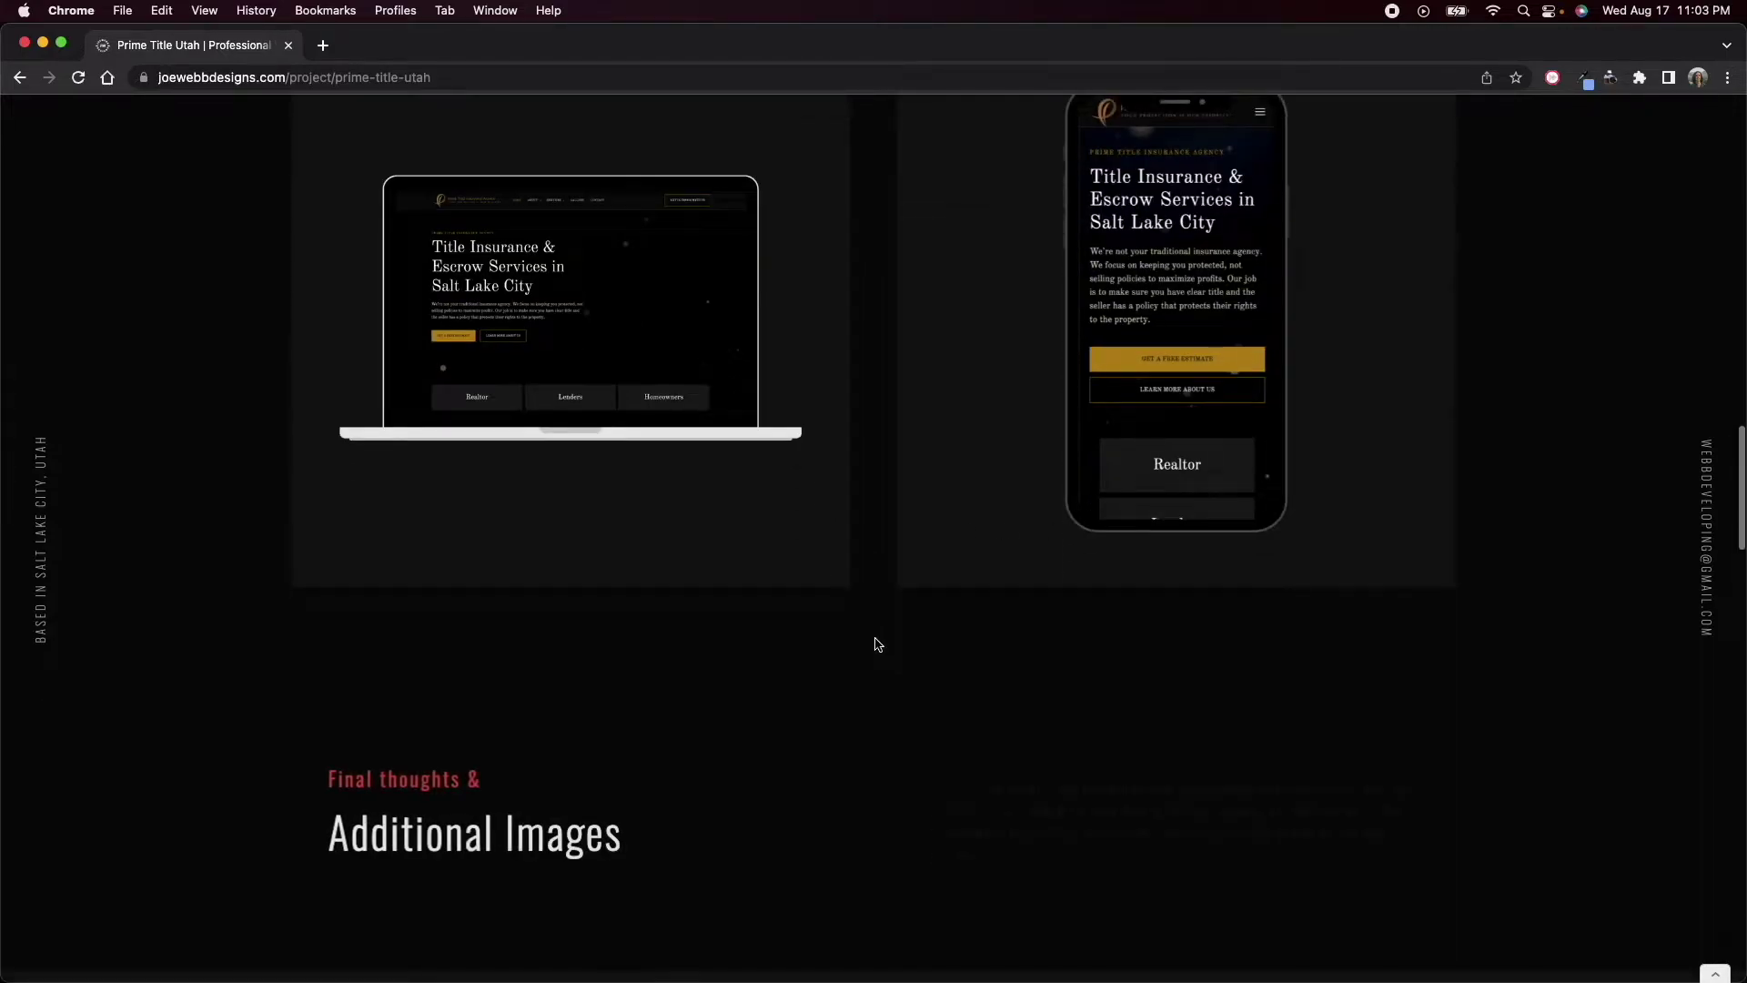
scroll(878, 645, down, 9)
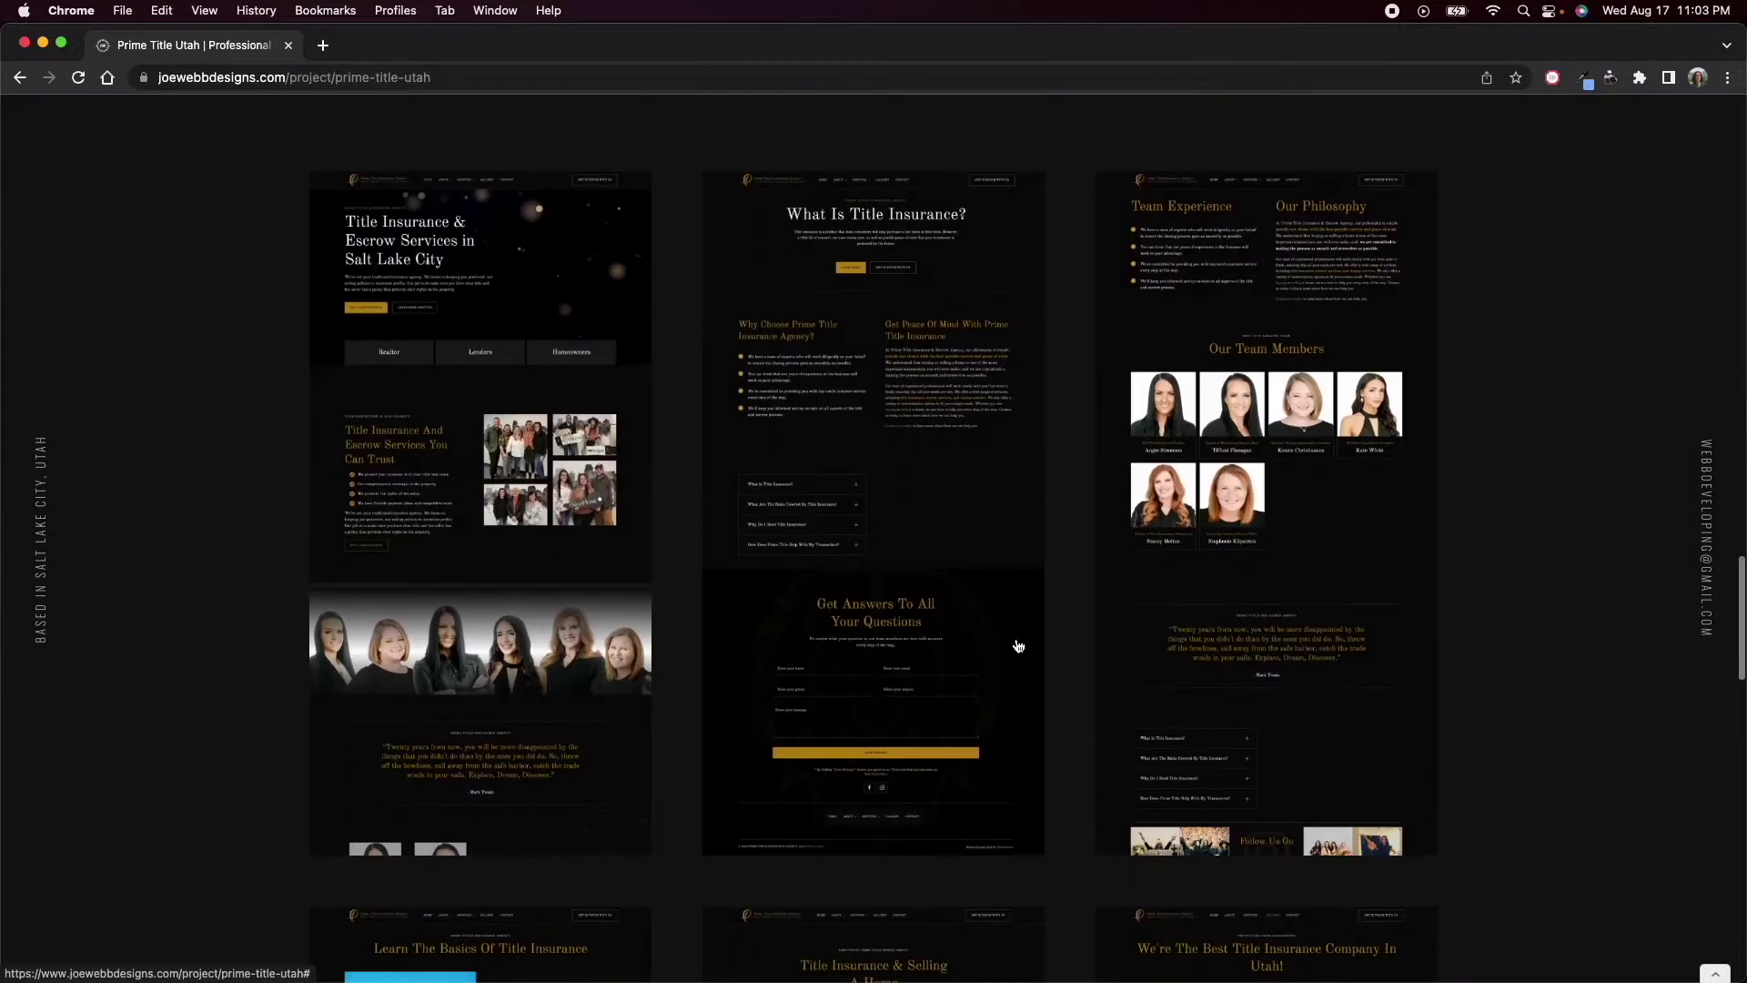
scroll(1014, 519, down, 4)
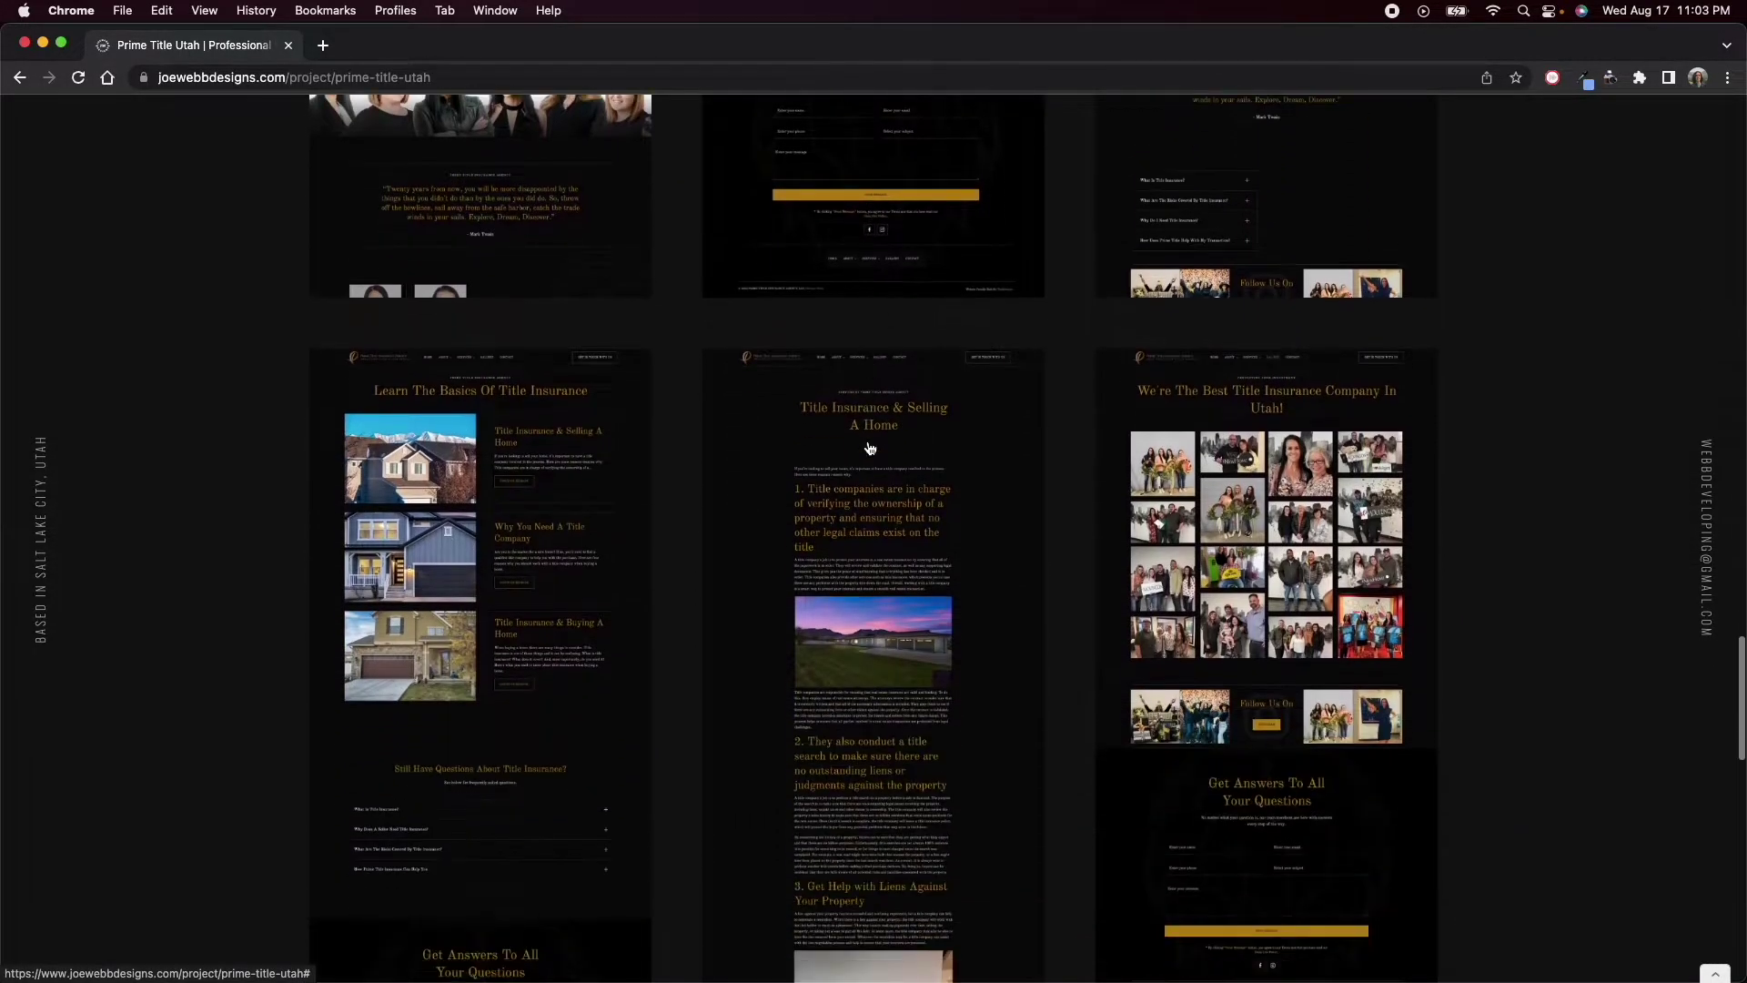
- Enlarge the Prime Title homepage screenshot, then open Webflow's site from the footer link
click(549, 164)
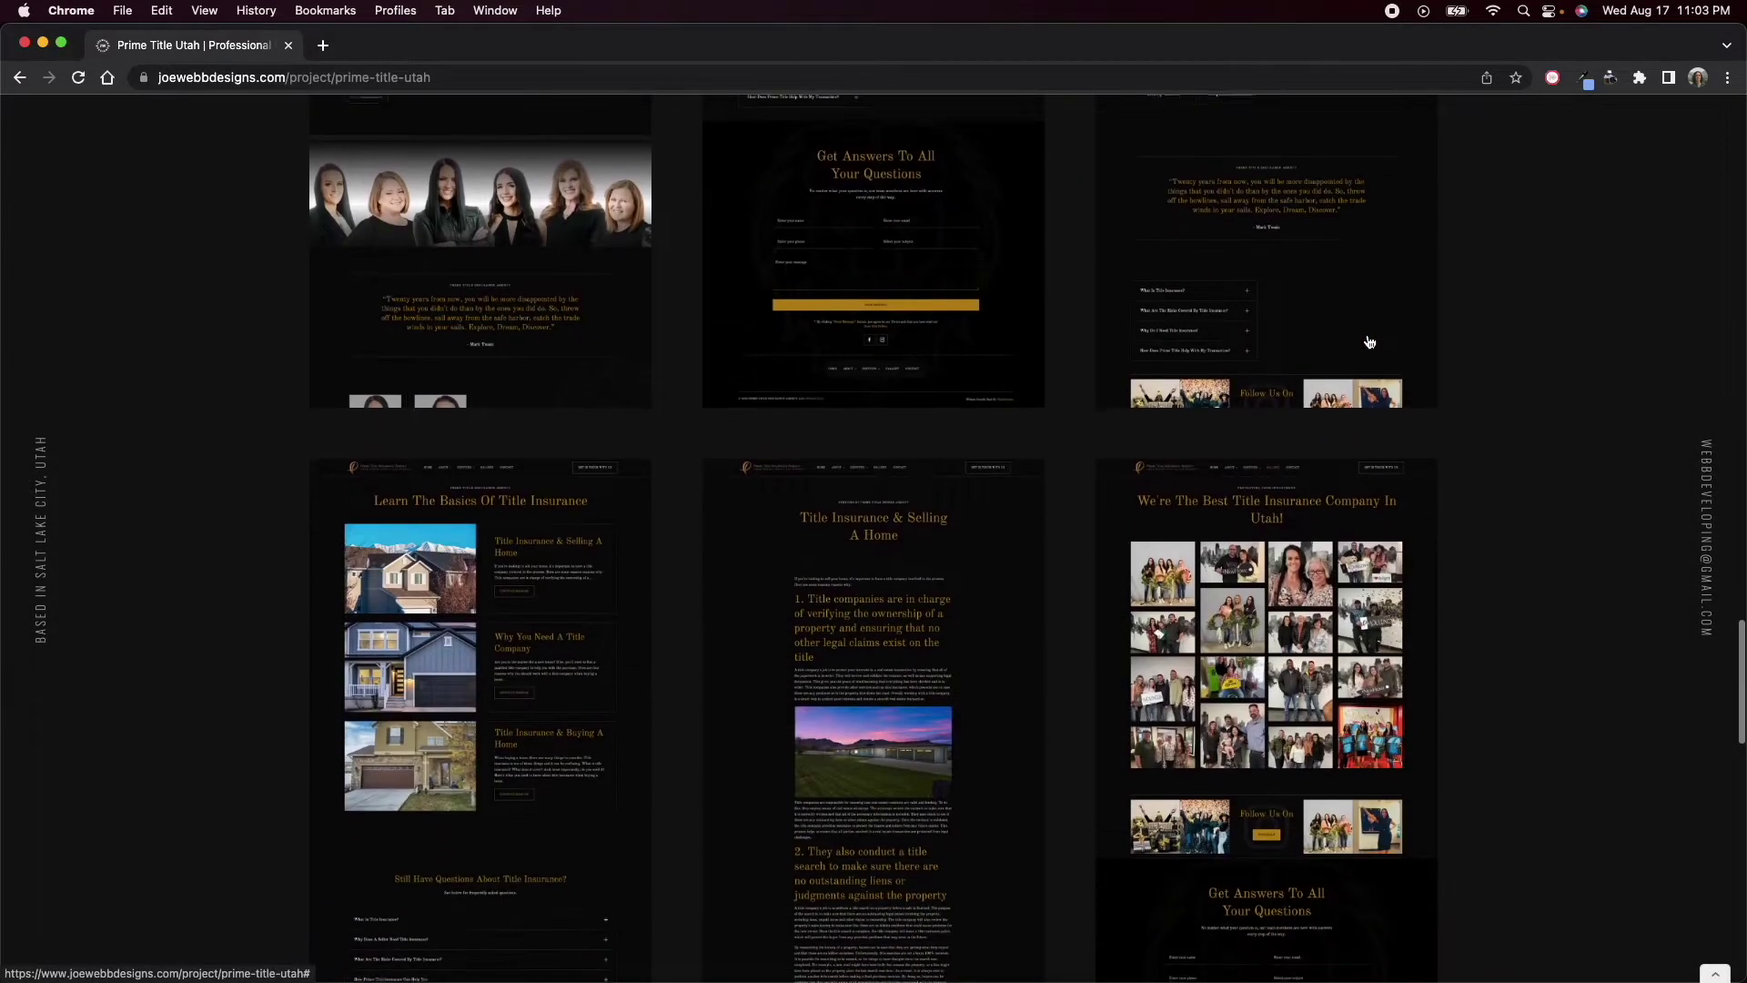
scroll(1369, 342, down, 15)
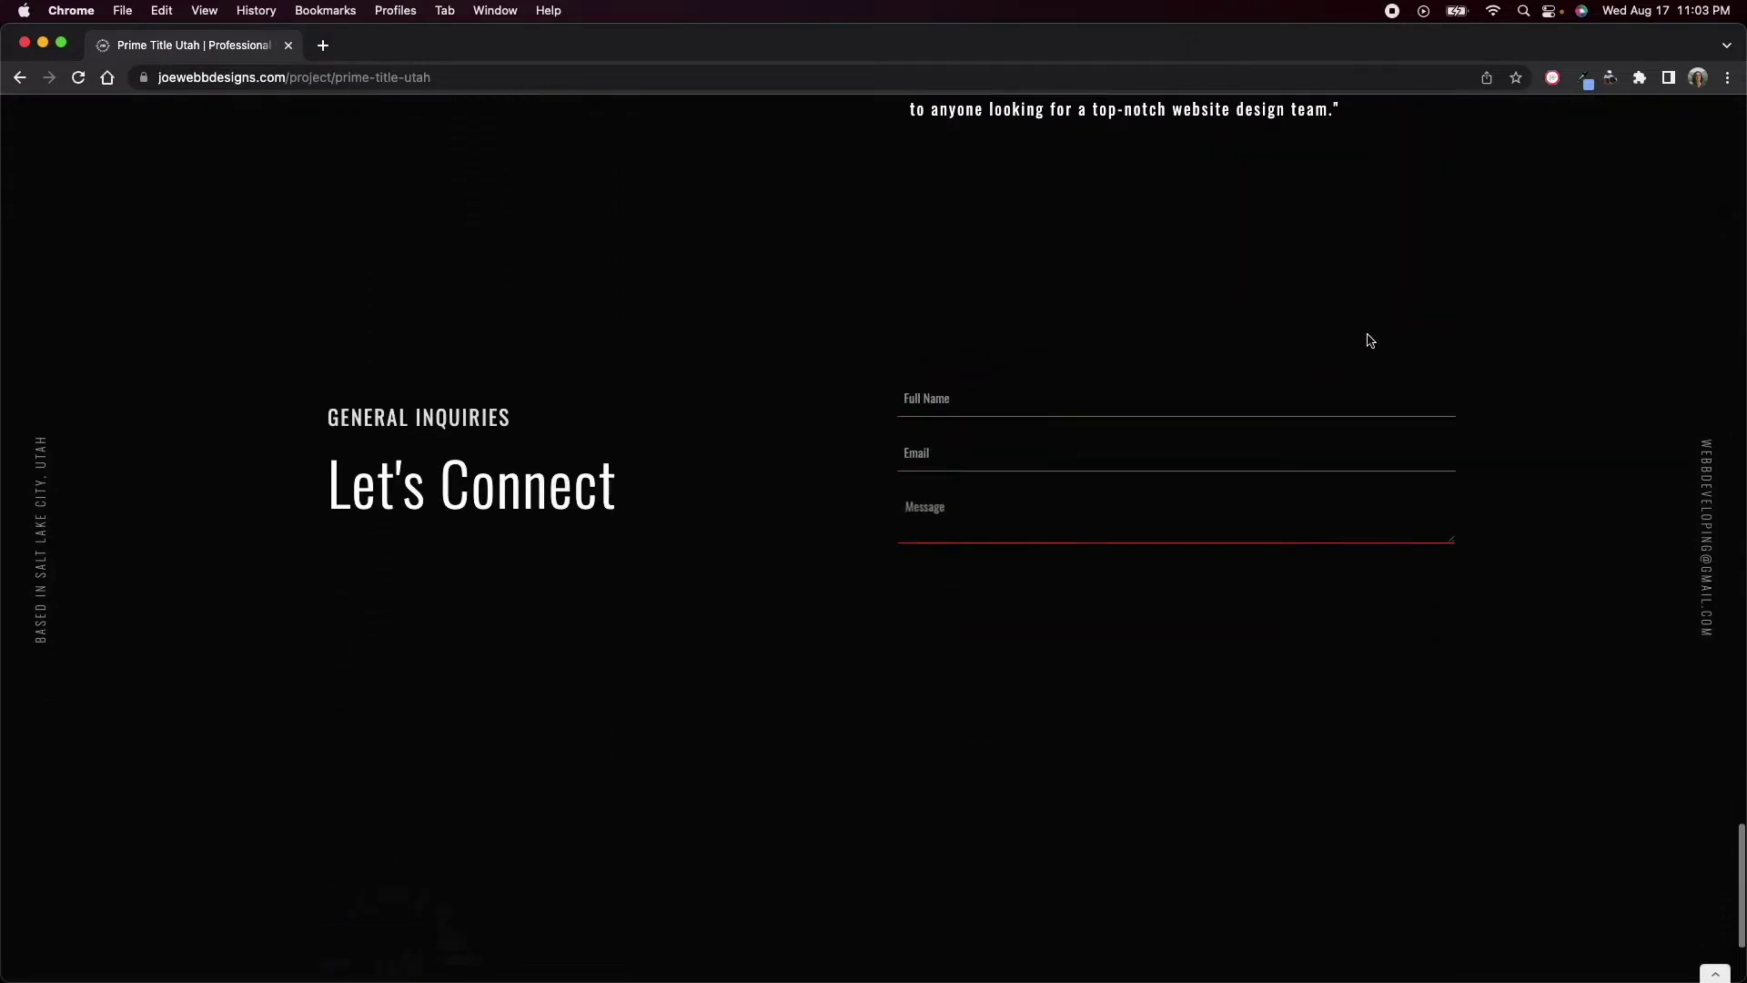
scroll(1369, 342, down, 3)
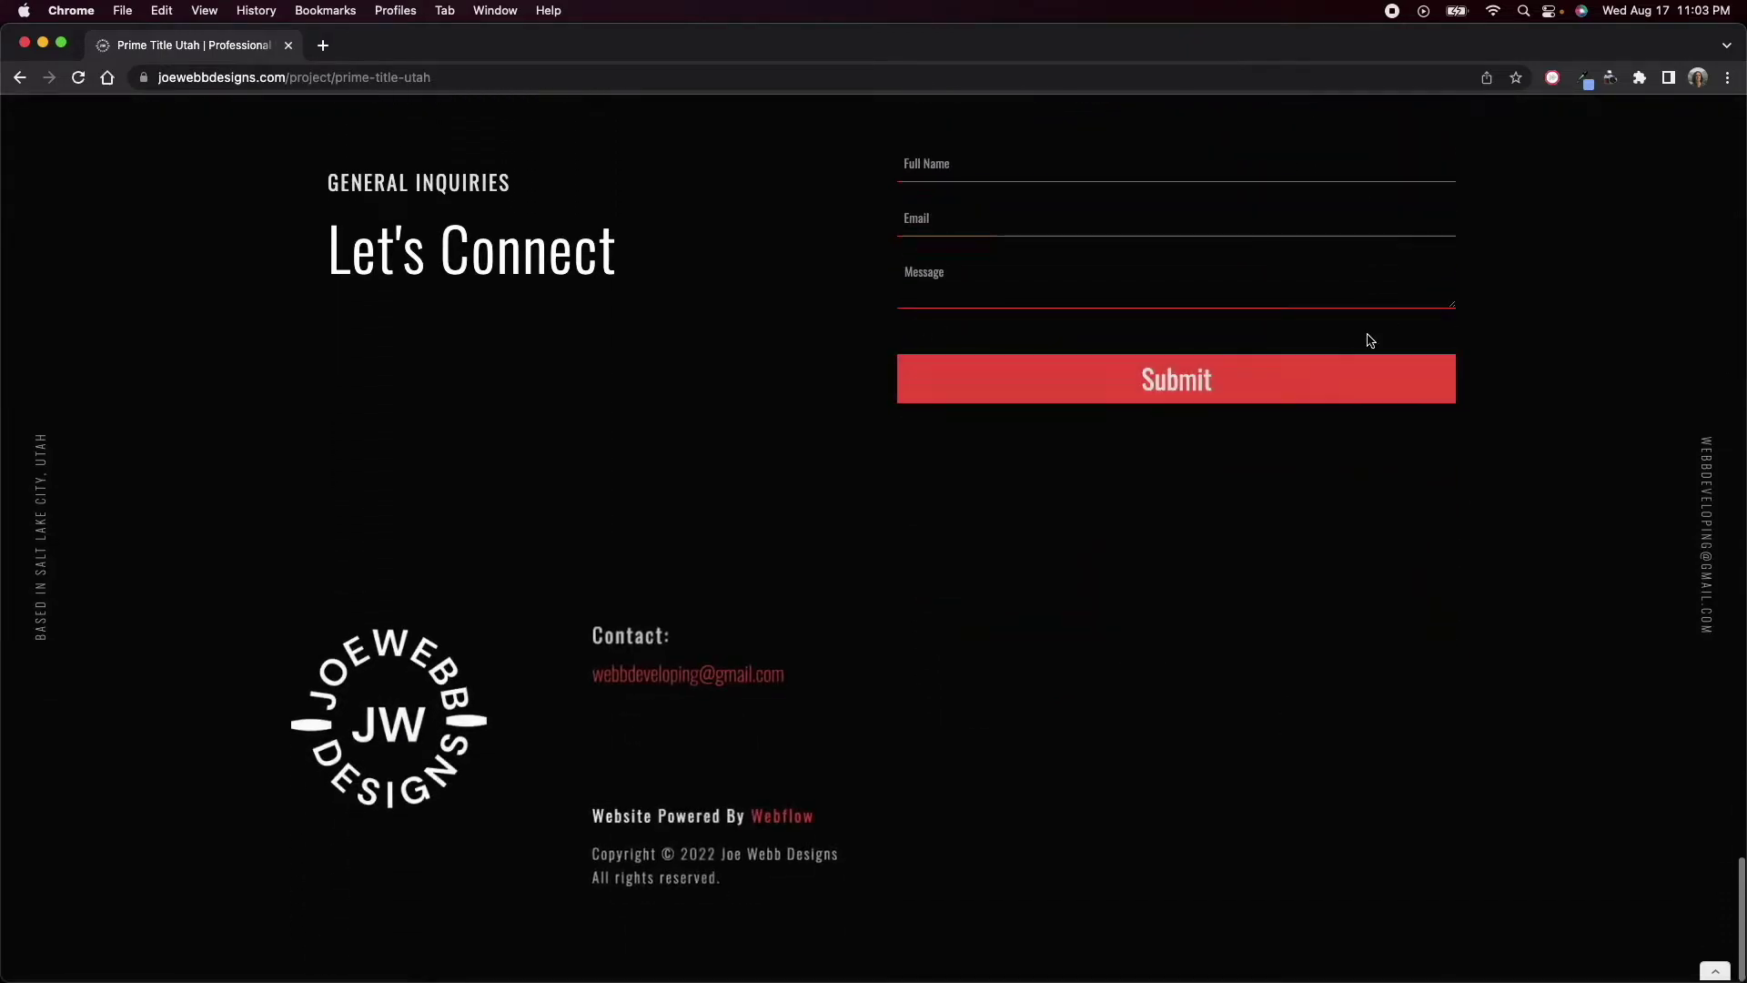
click(786, 822)
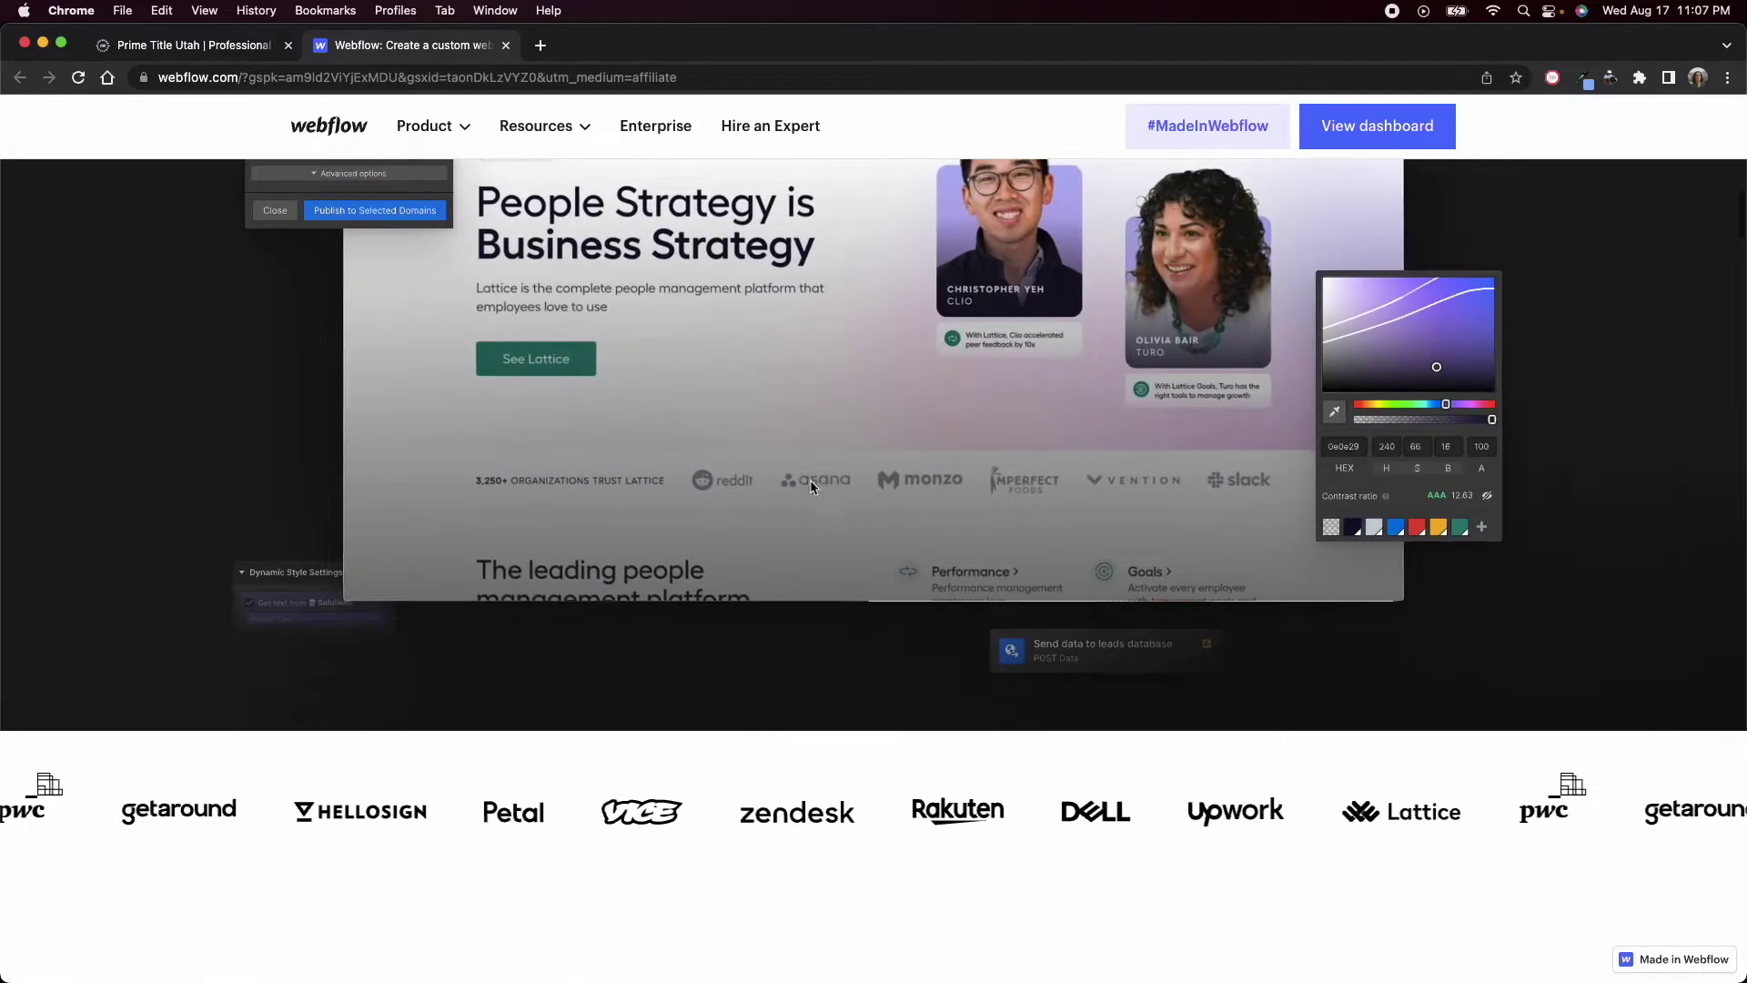
- Scroll through the top feature sections of the webflow.com homepage
scroll(790, 481, down, 10)
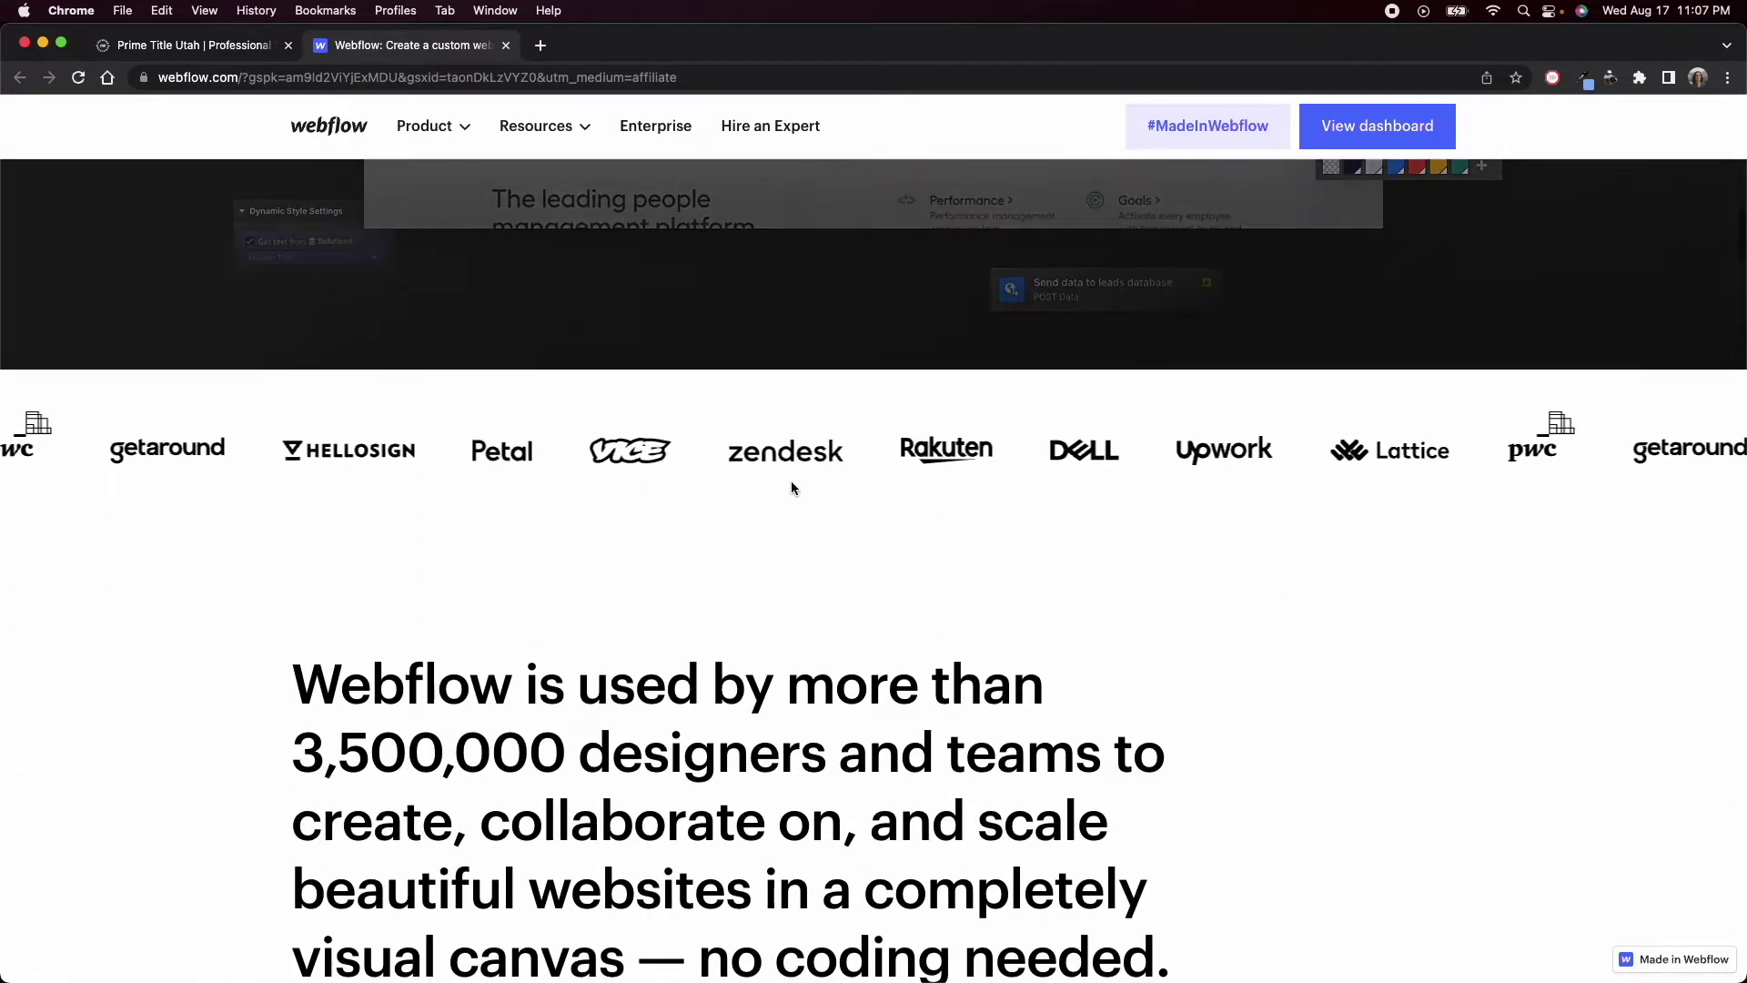
scroll(792, 482, down, 8)
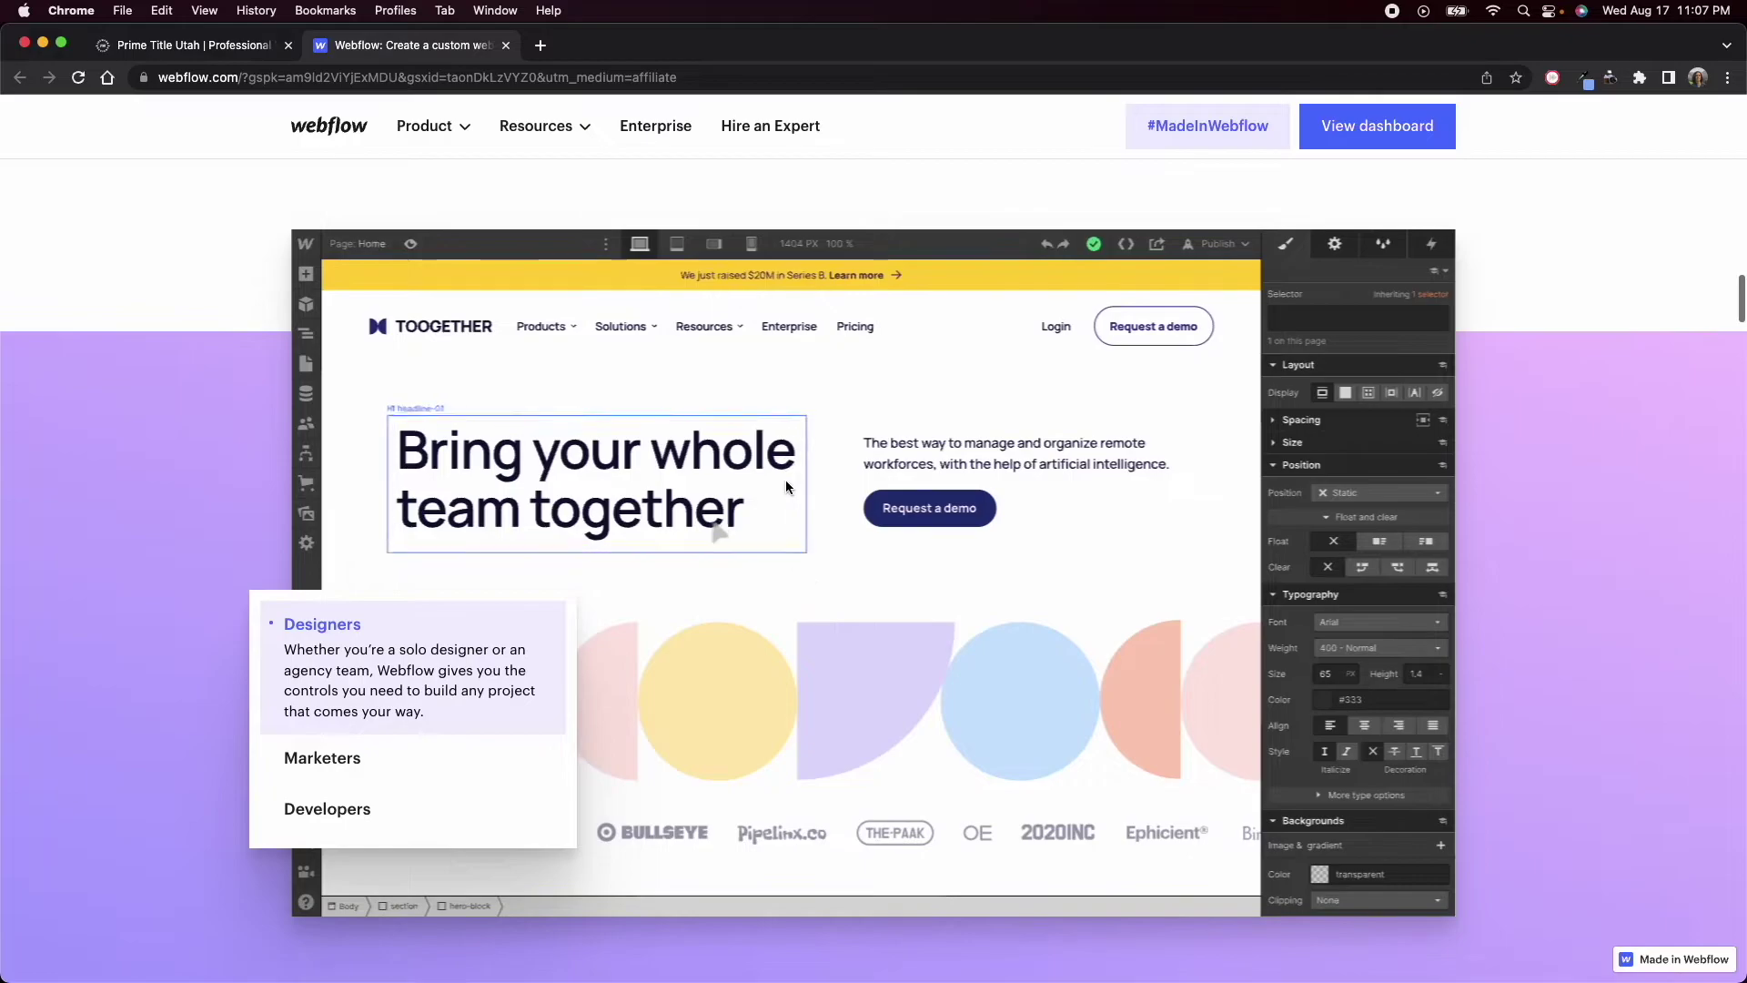
scroll(936, 592, down, 2)
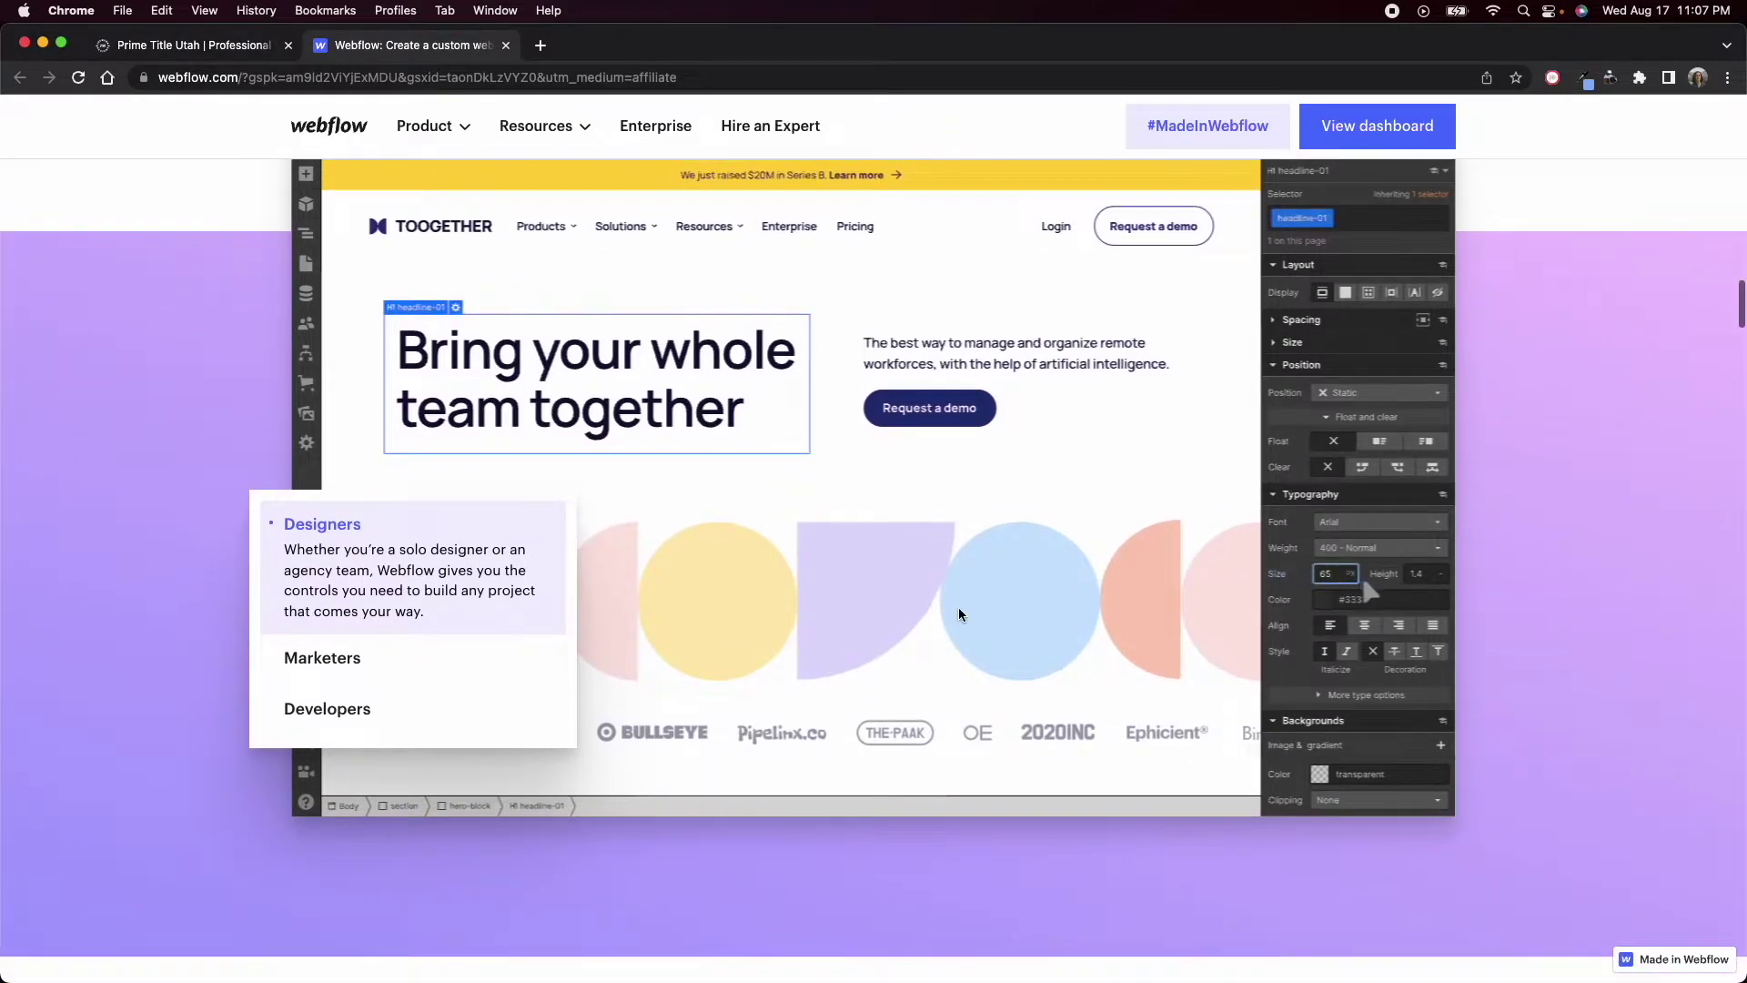
scroll(955, 613, up, 2)
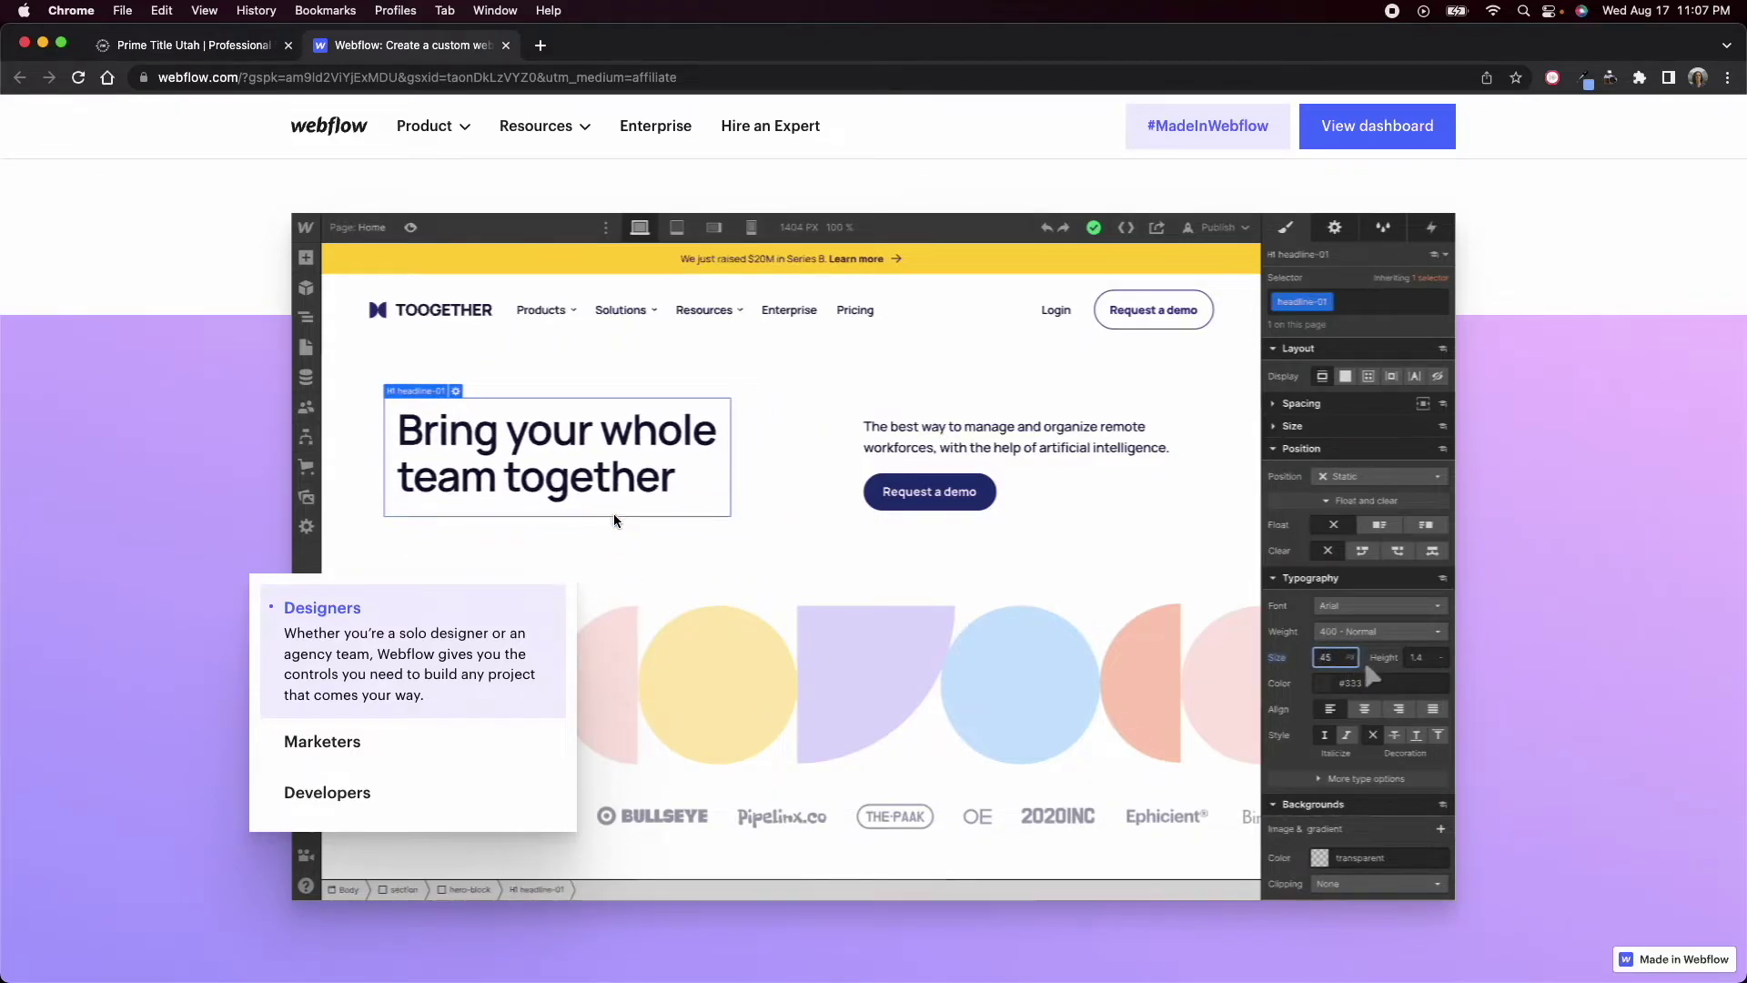
scroll(1001, 455, down, 9)
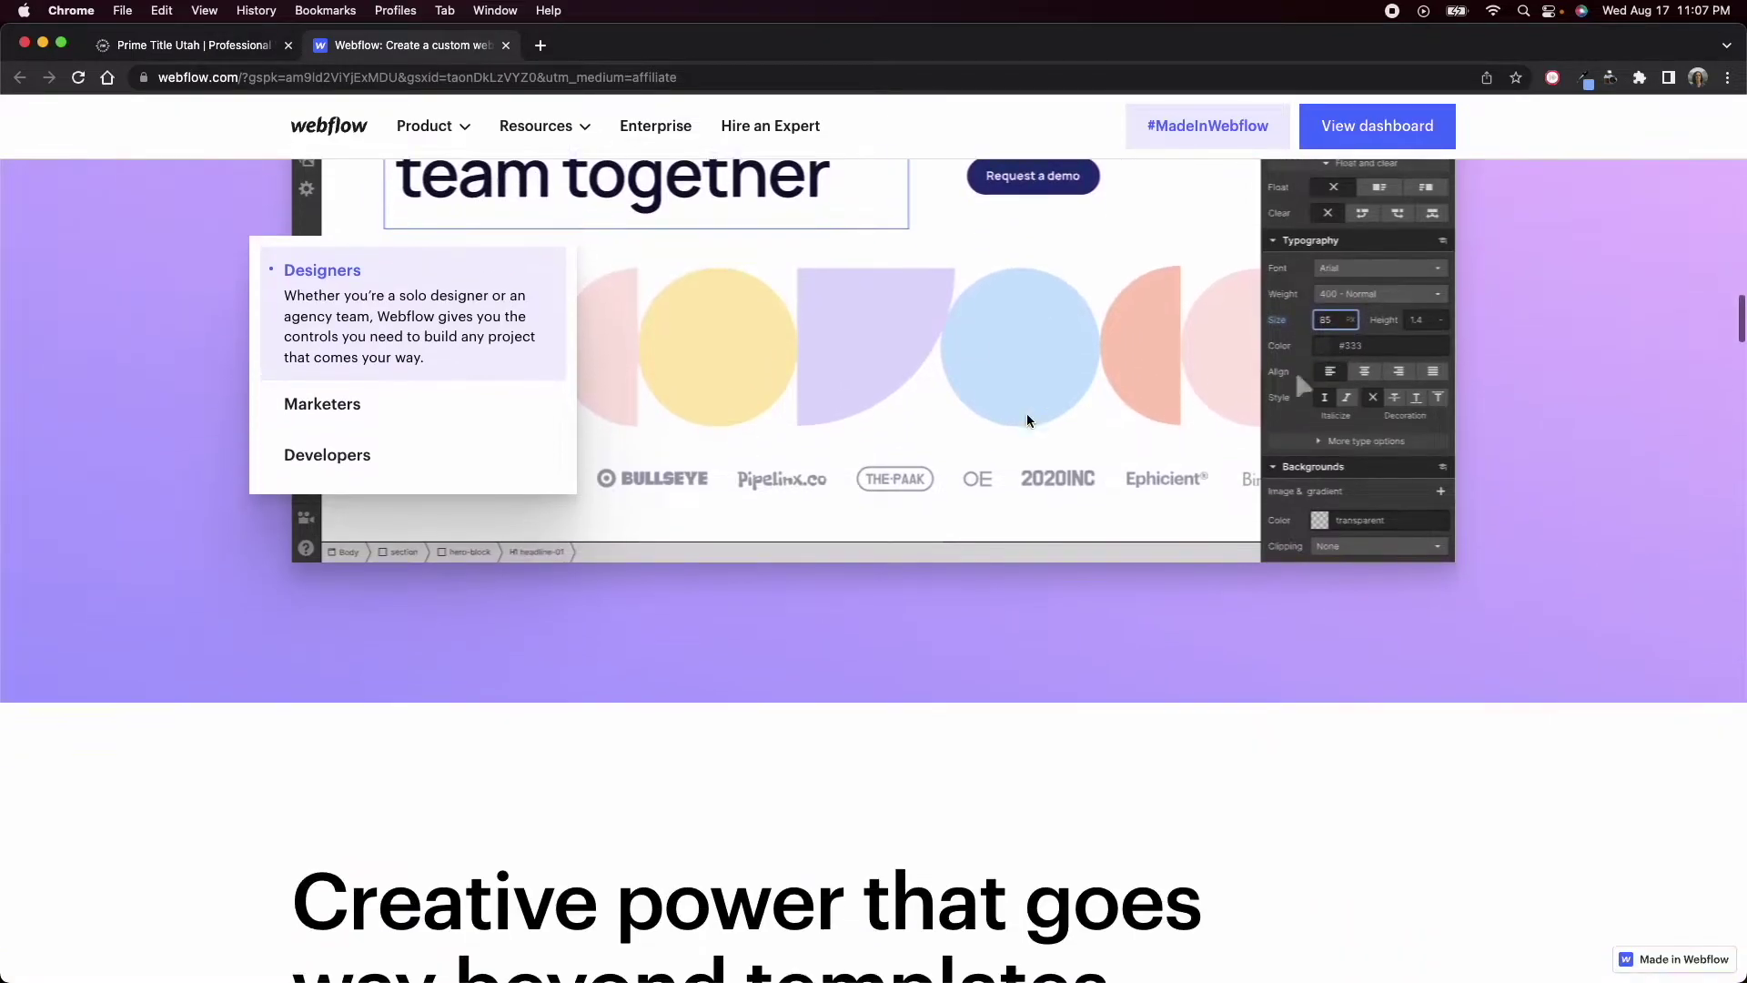
scroll(1026, 418, down, 5)
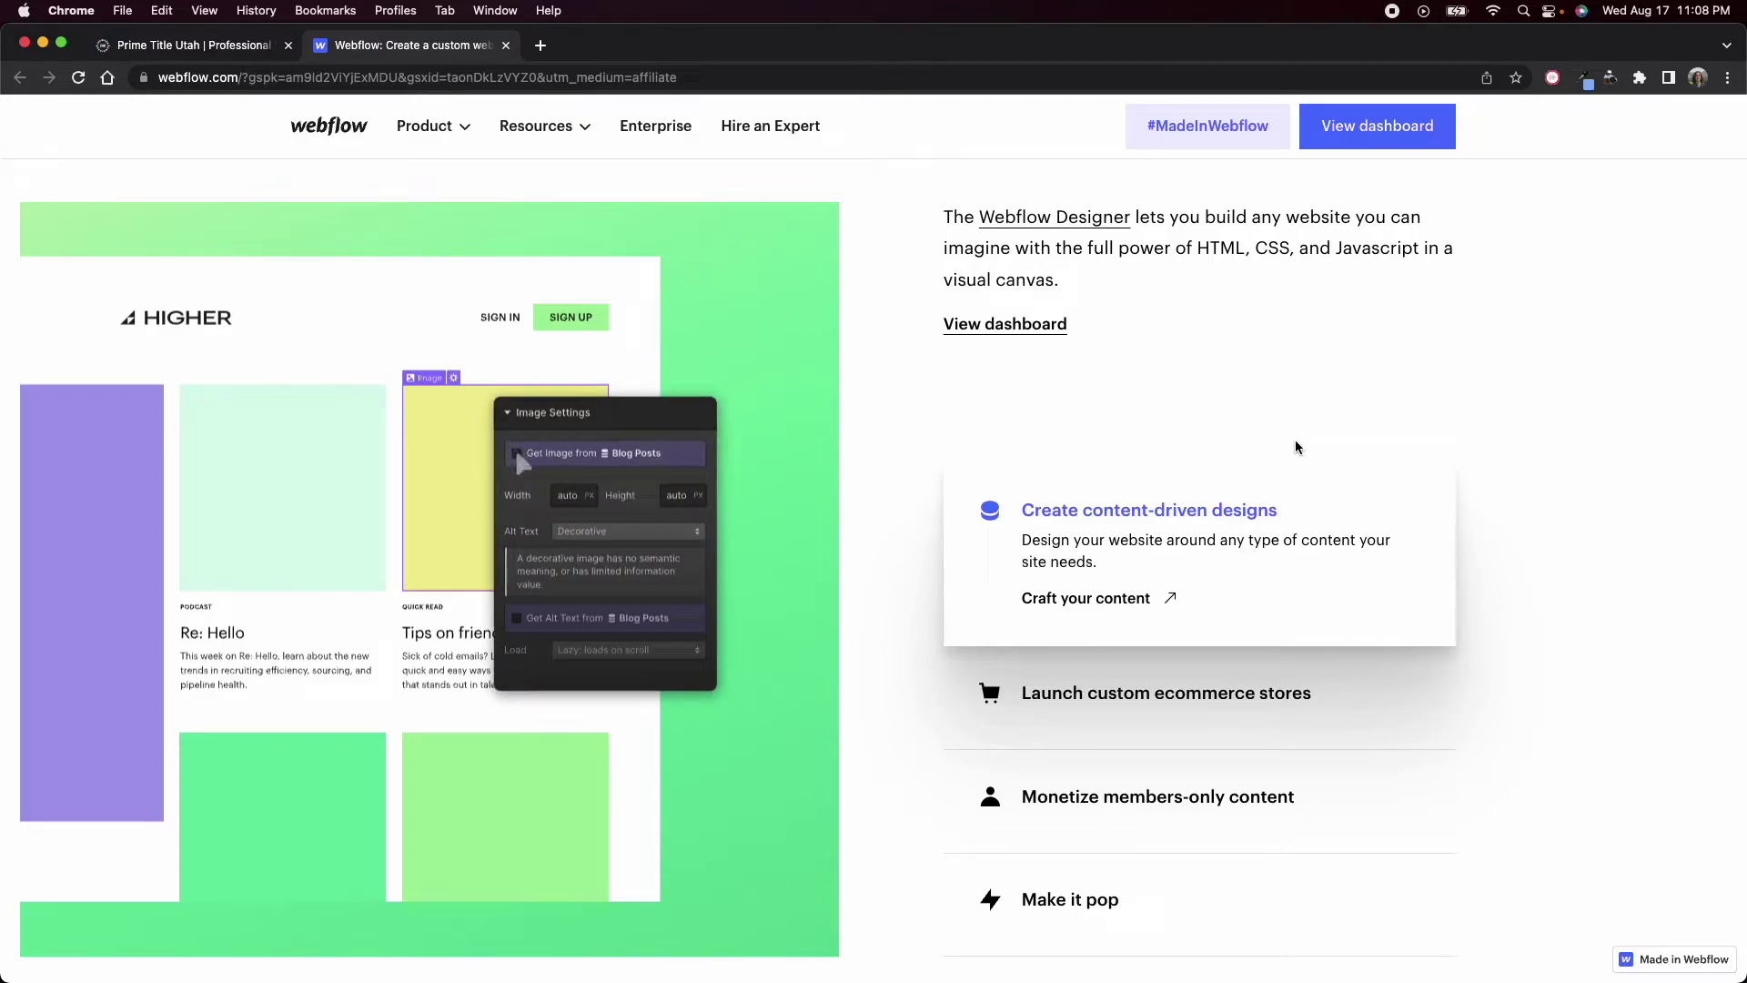
- Browse the remaining homepage sections, return to the top, and open #MadeInWebflow
scroll(546, 546, down, 3)
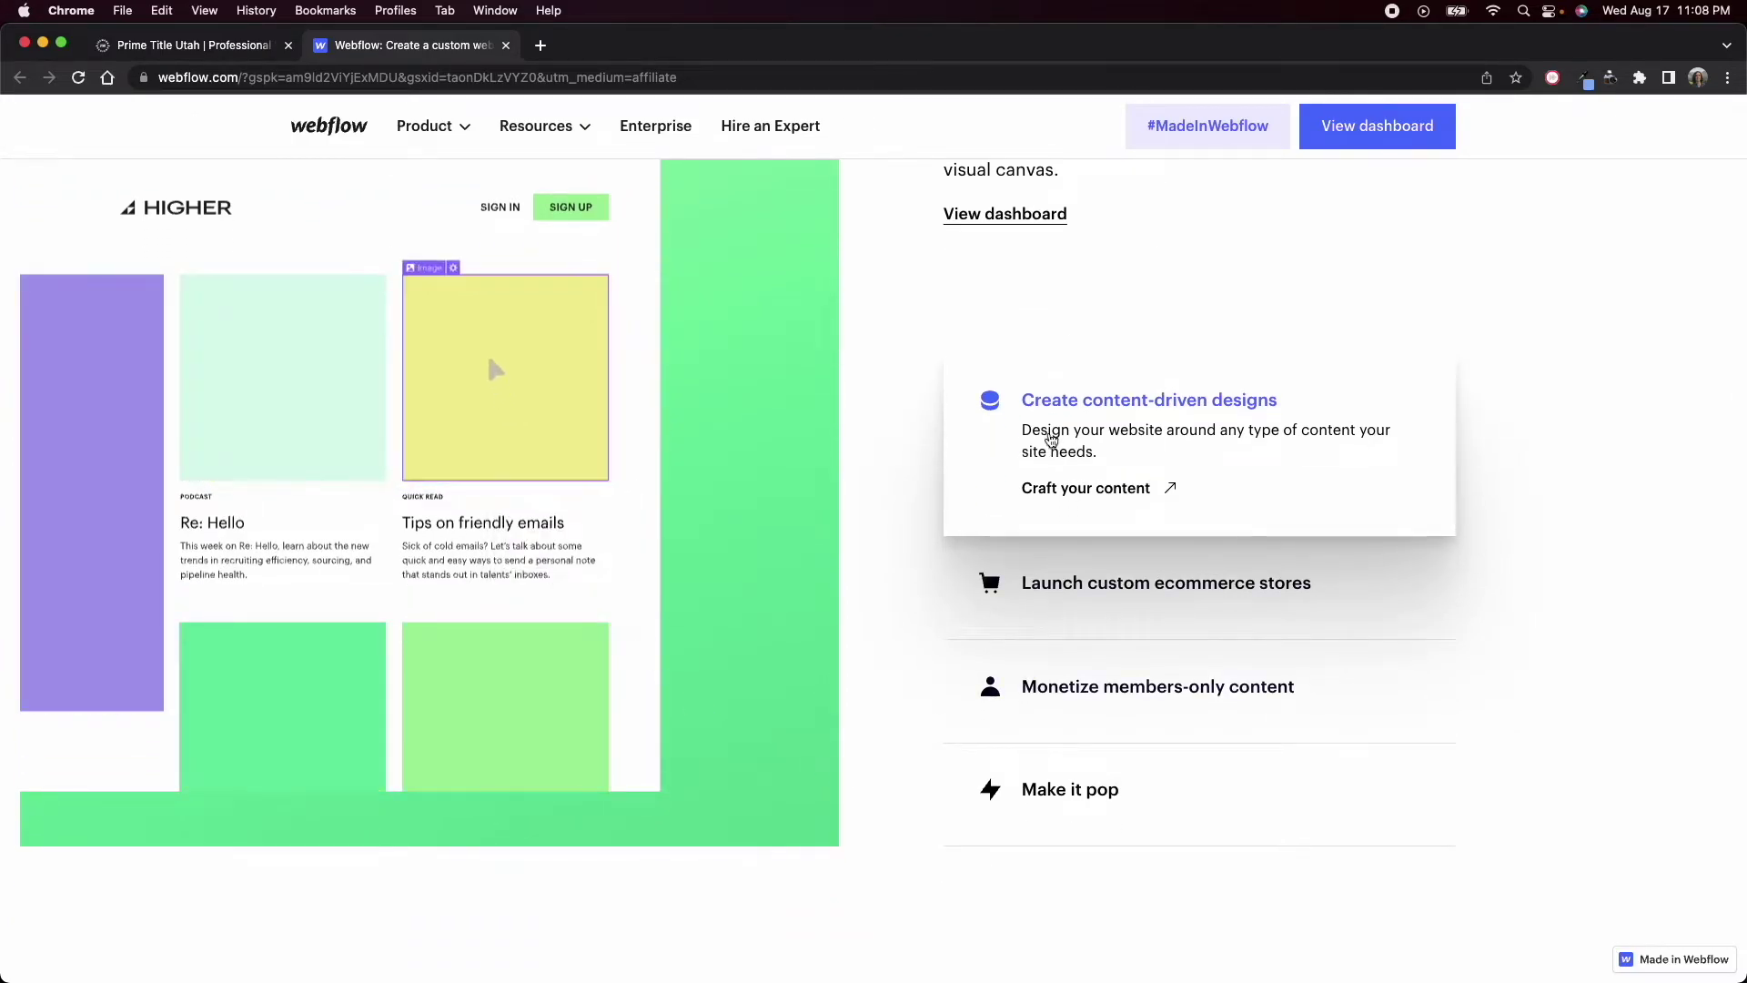
scroll(687, 702, down, 4)
scroll(489, 415, down, 10)
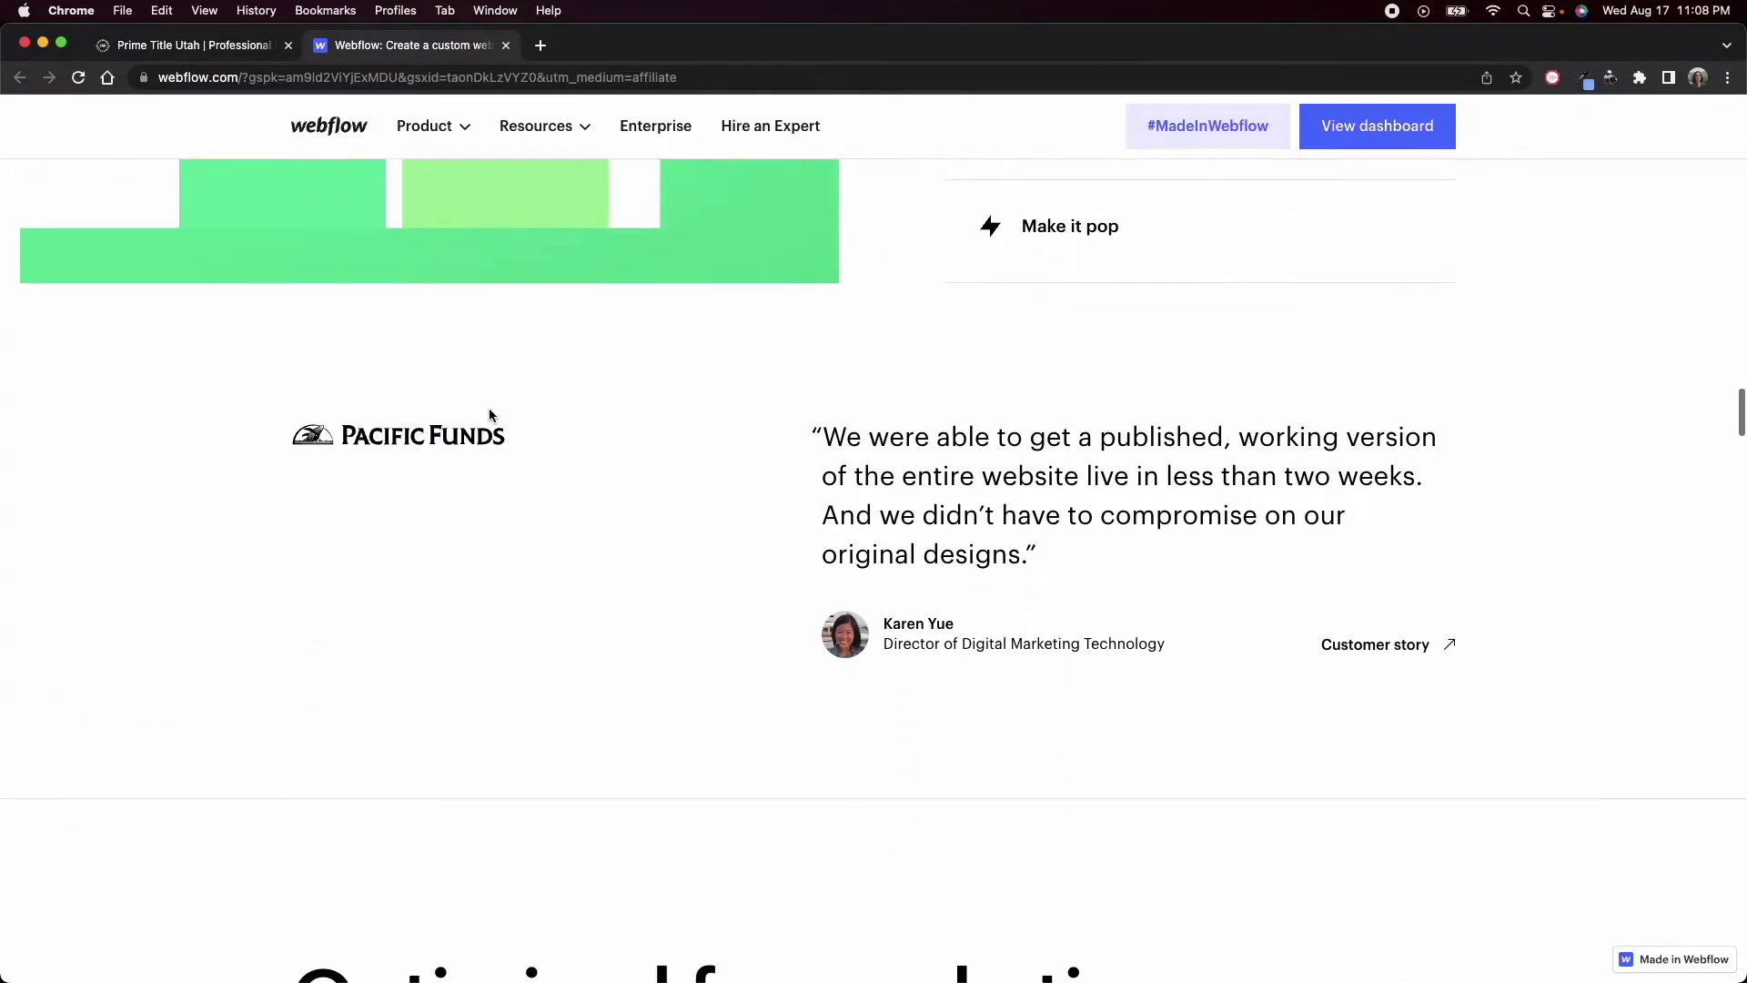
scroll(489, 415, down, 4)
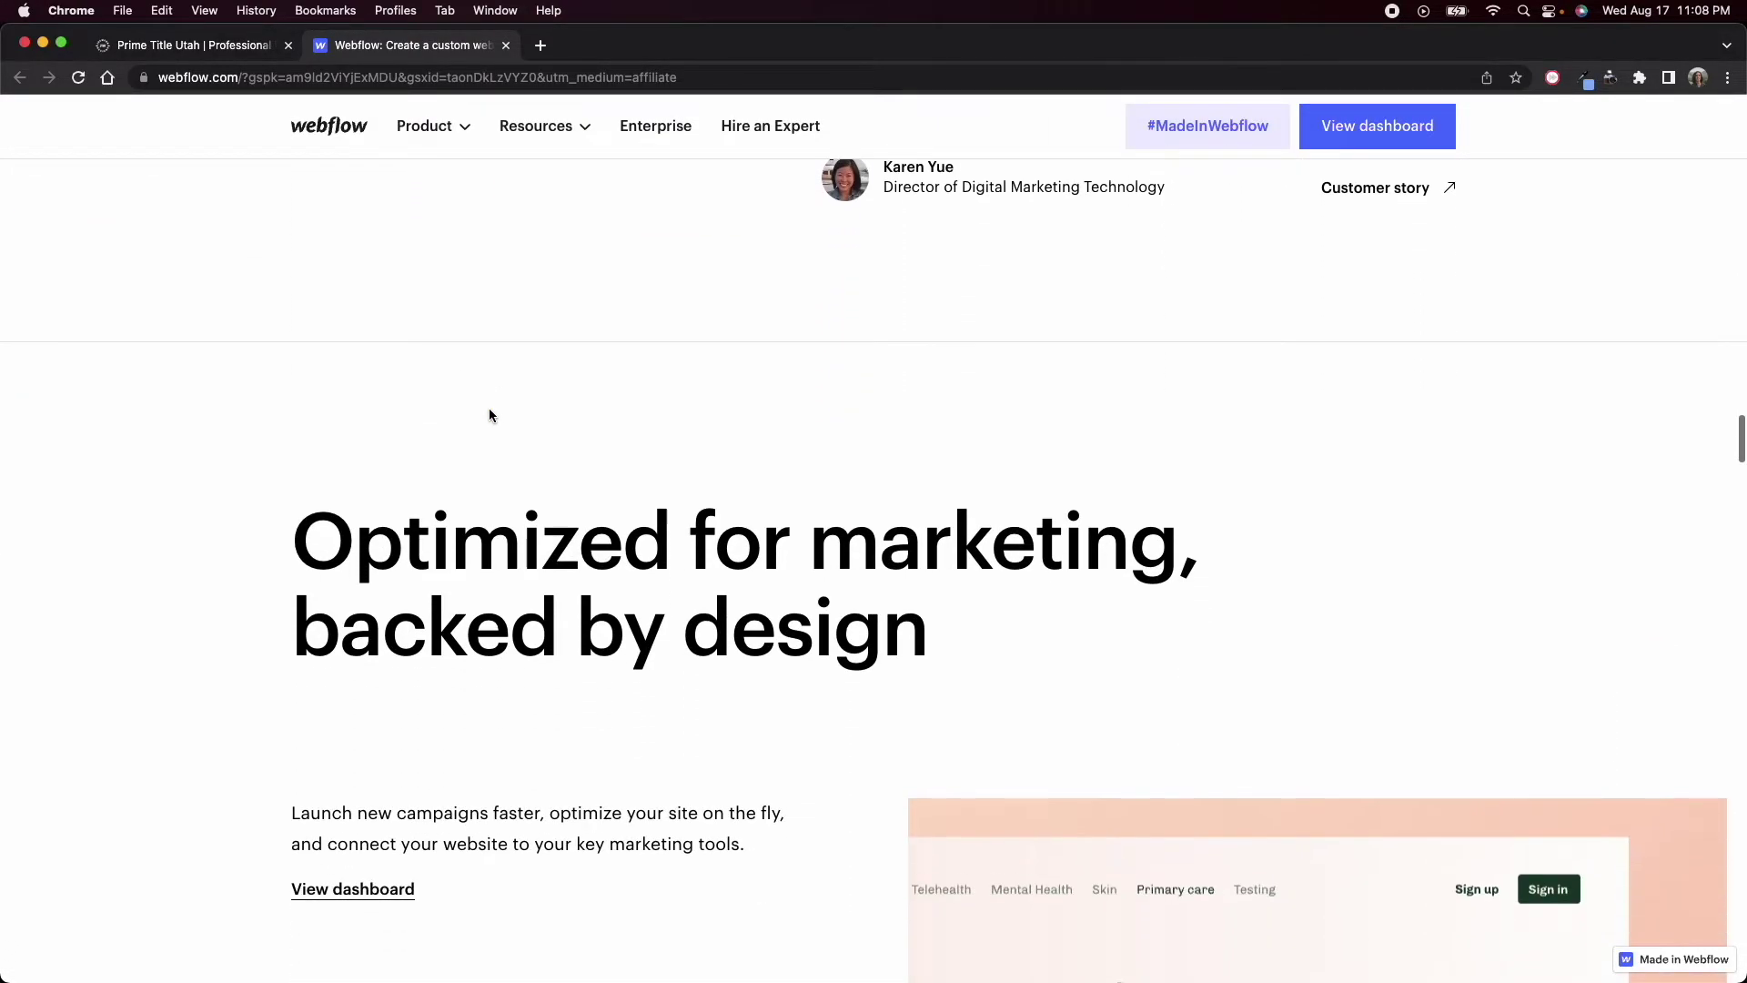
scroll(489, 415, down, 15)
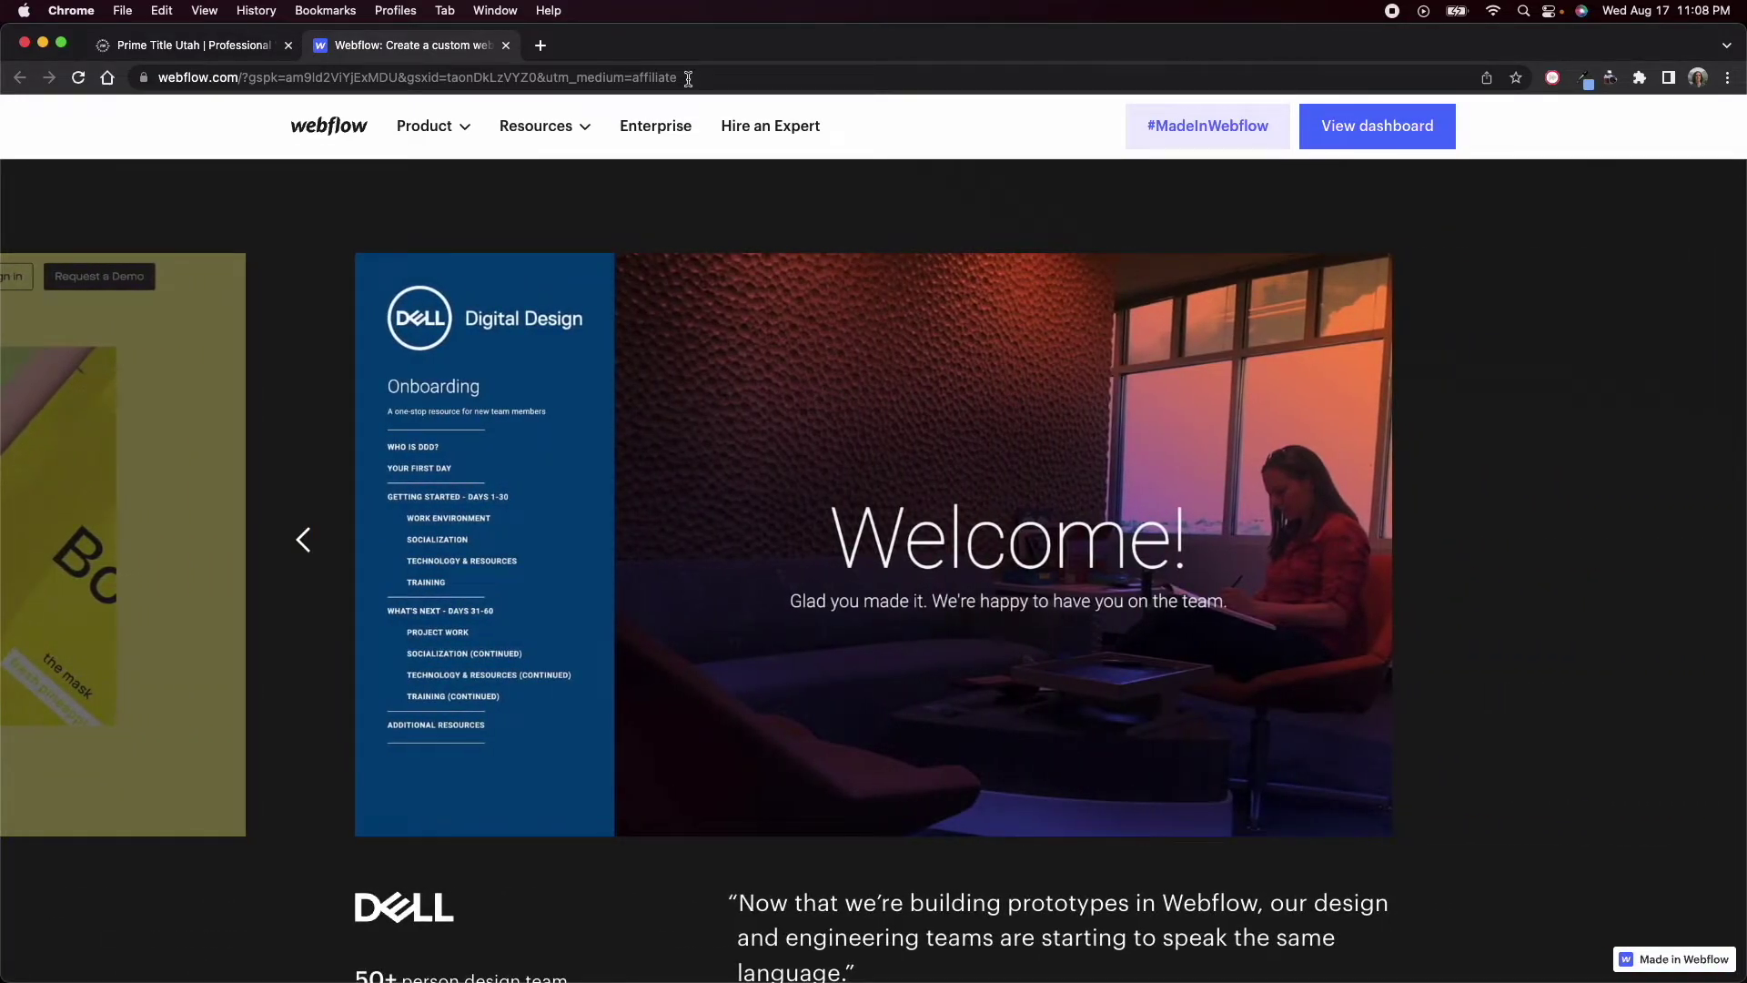
scroll(747, 353, up, 20)
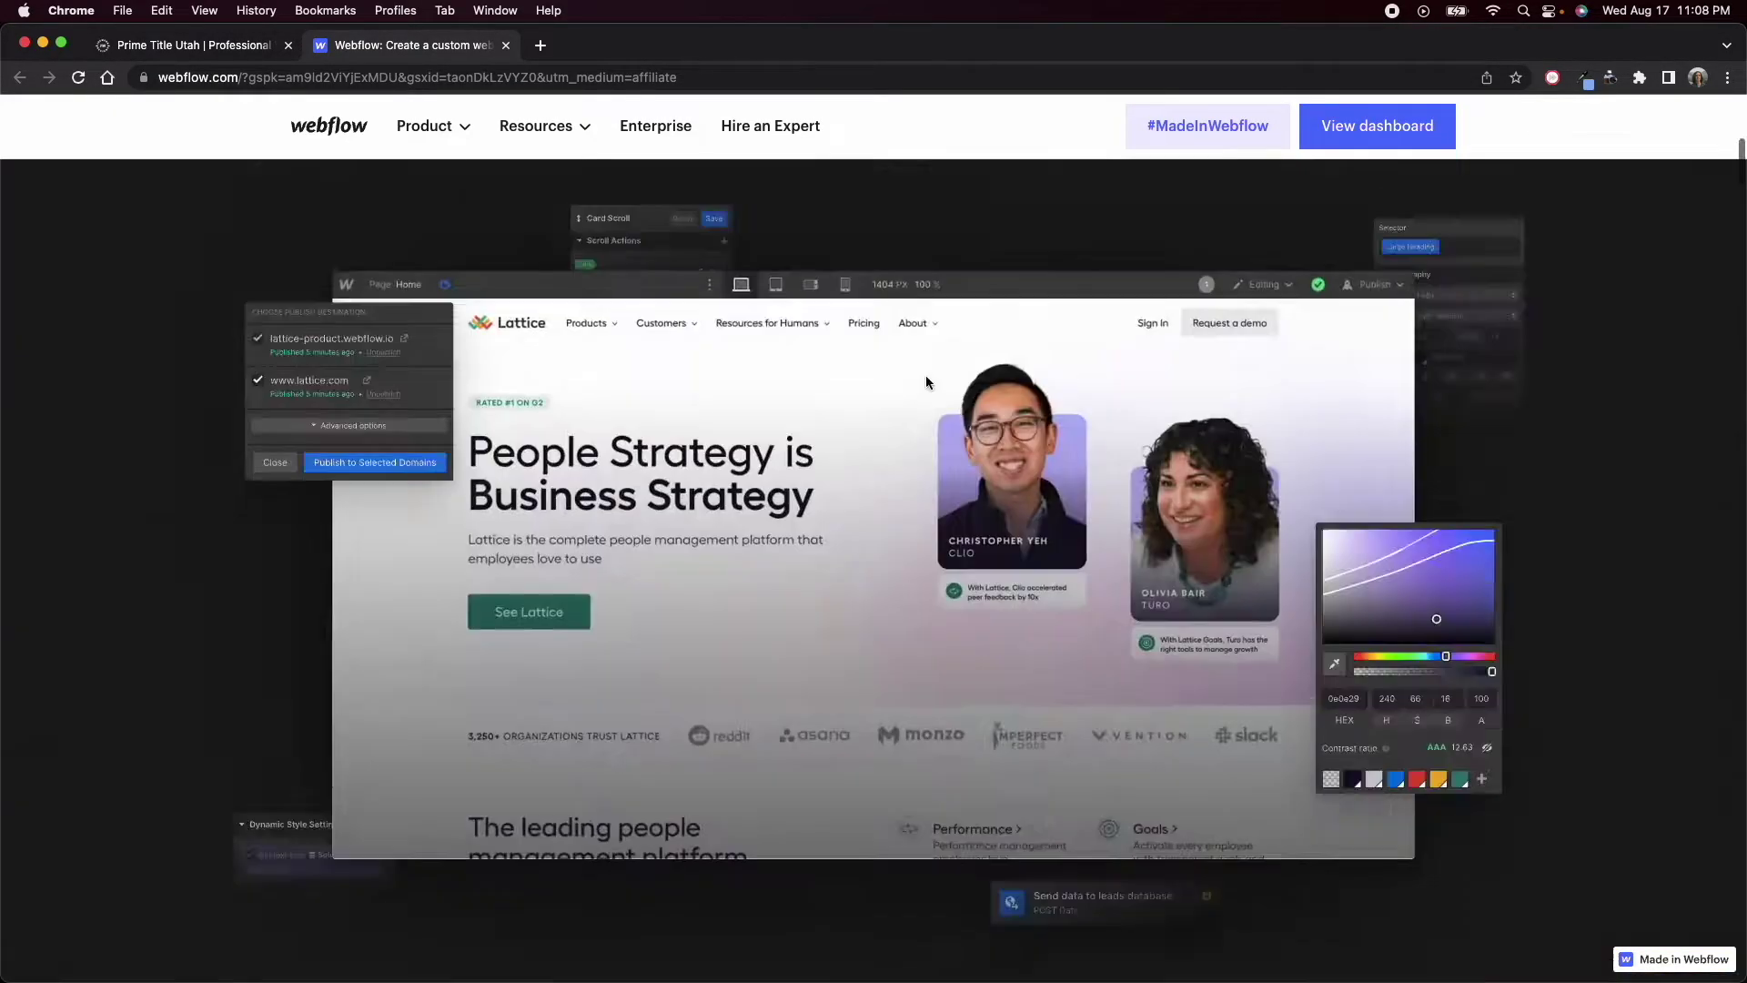
scroll(926, 381, up, 5)
click(1216, 222)
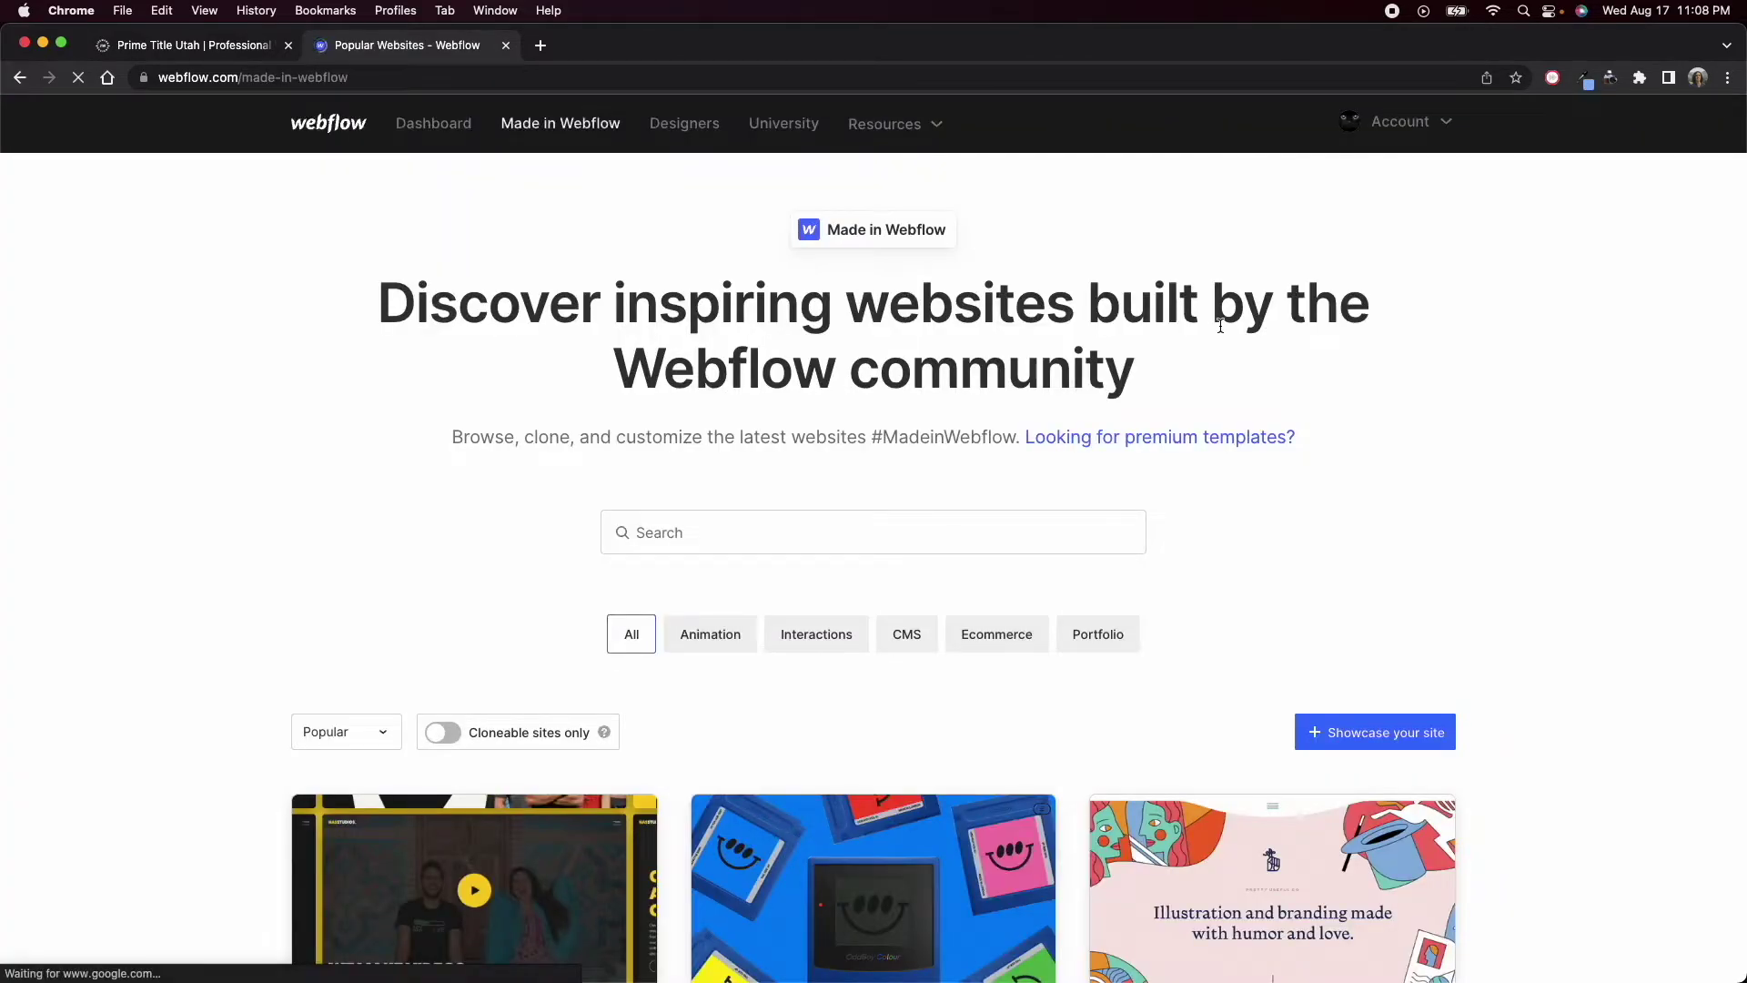
- Search the Made in Webflow showcase for 'portfolio' and scroll the results
scroll(1085, 530, down, 1)
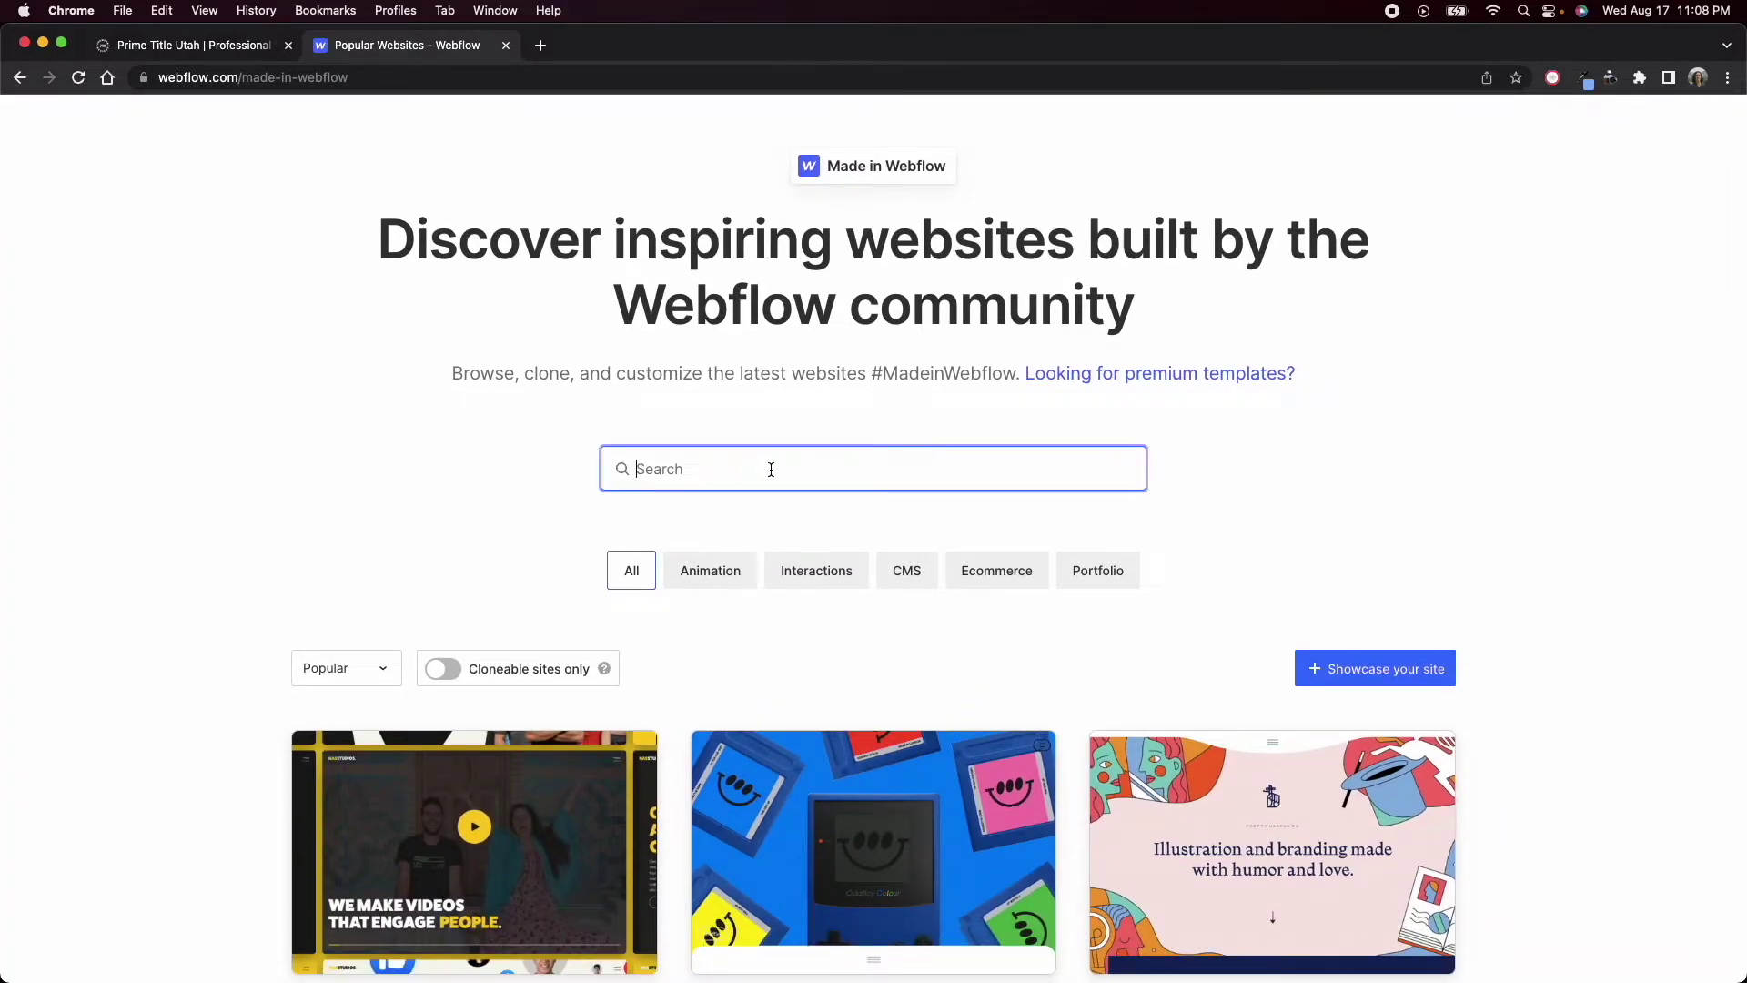
key(Return)
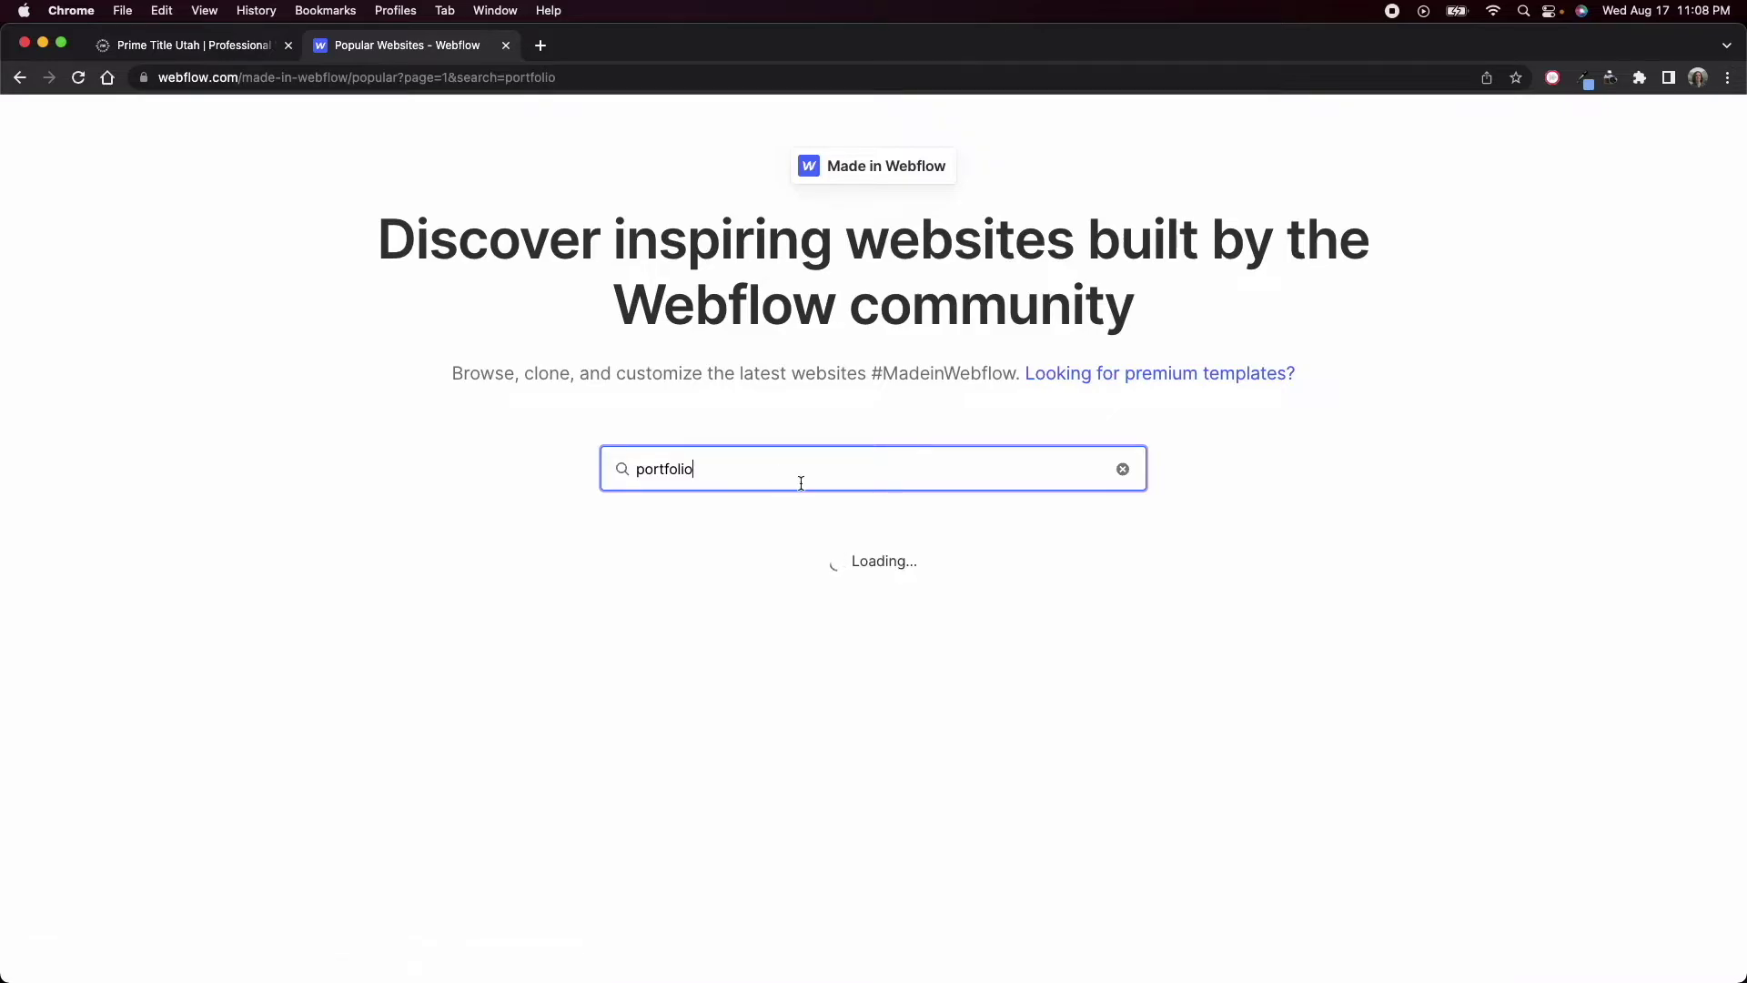
scroll(948, 600, down, 2)
scroll(876, 594, down, 5)
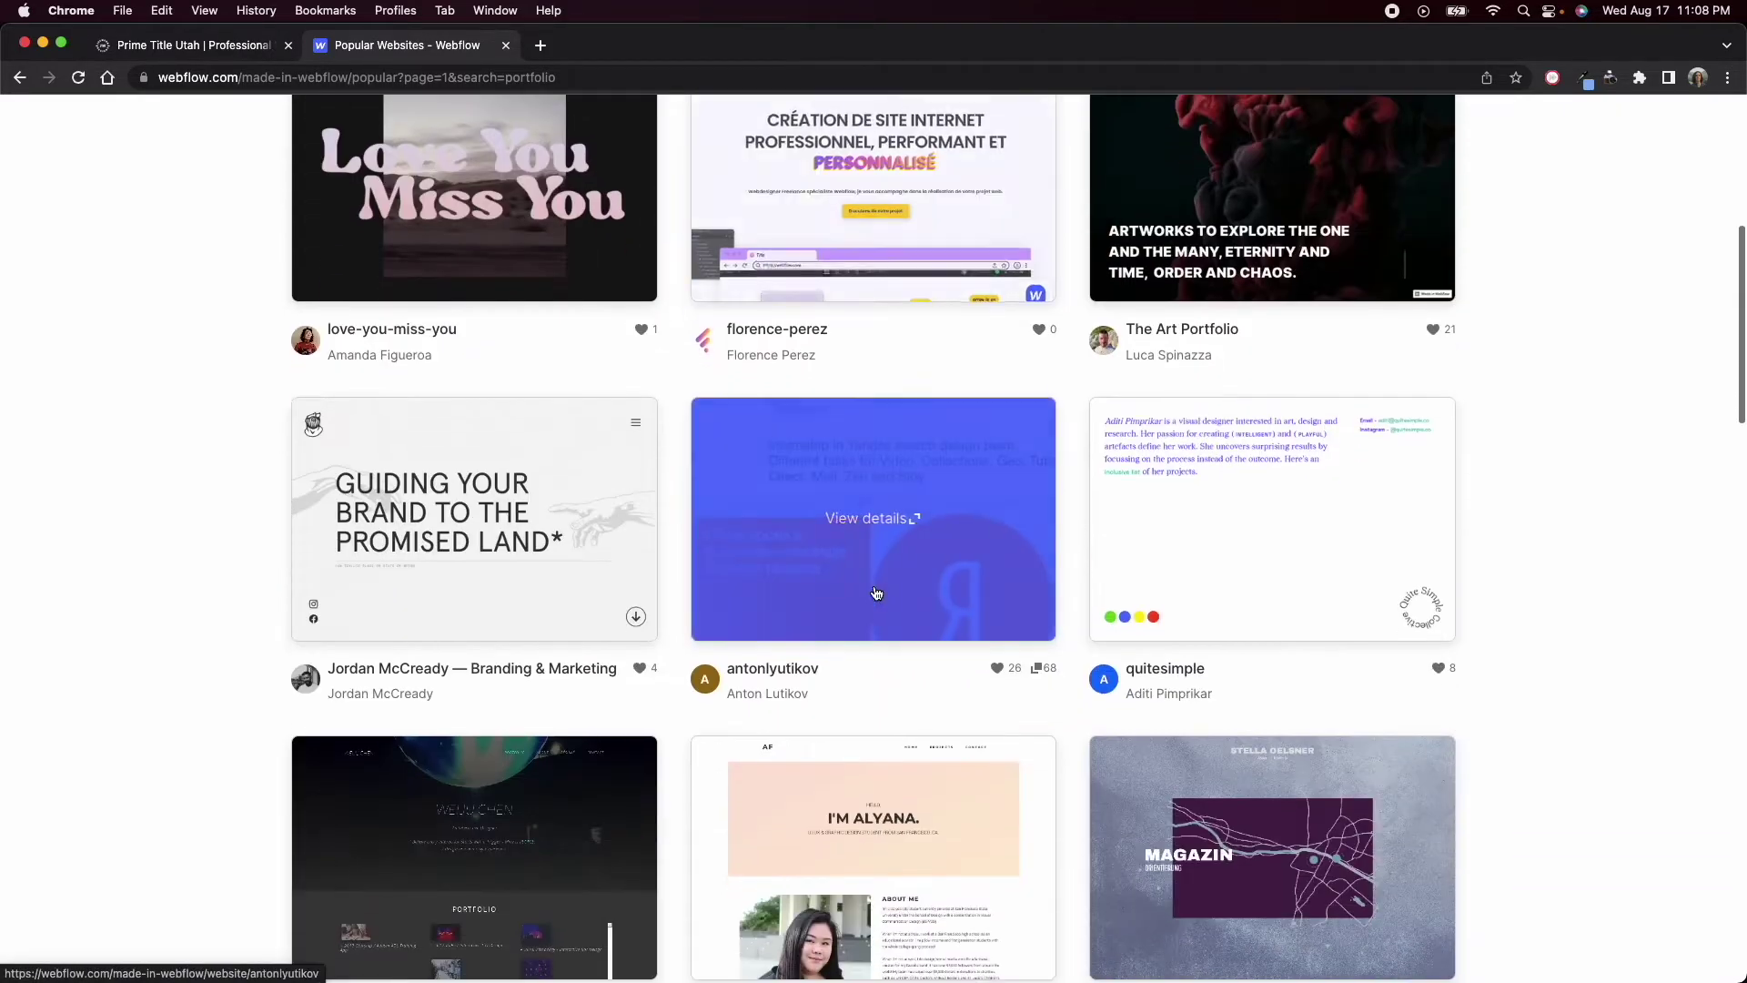
scroll(850, 593, up, 6)
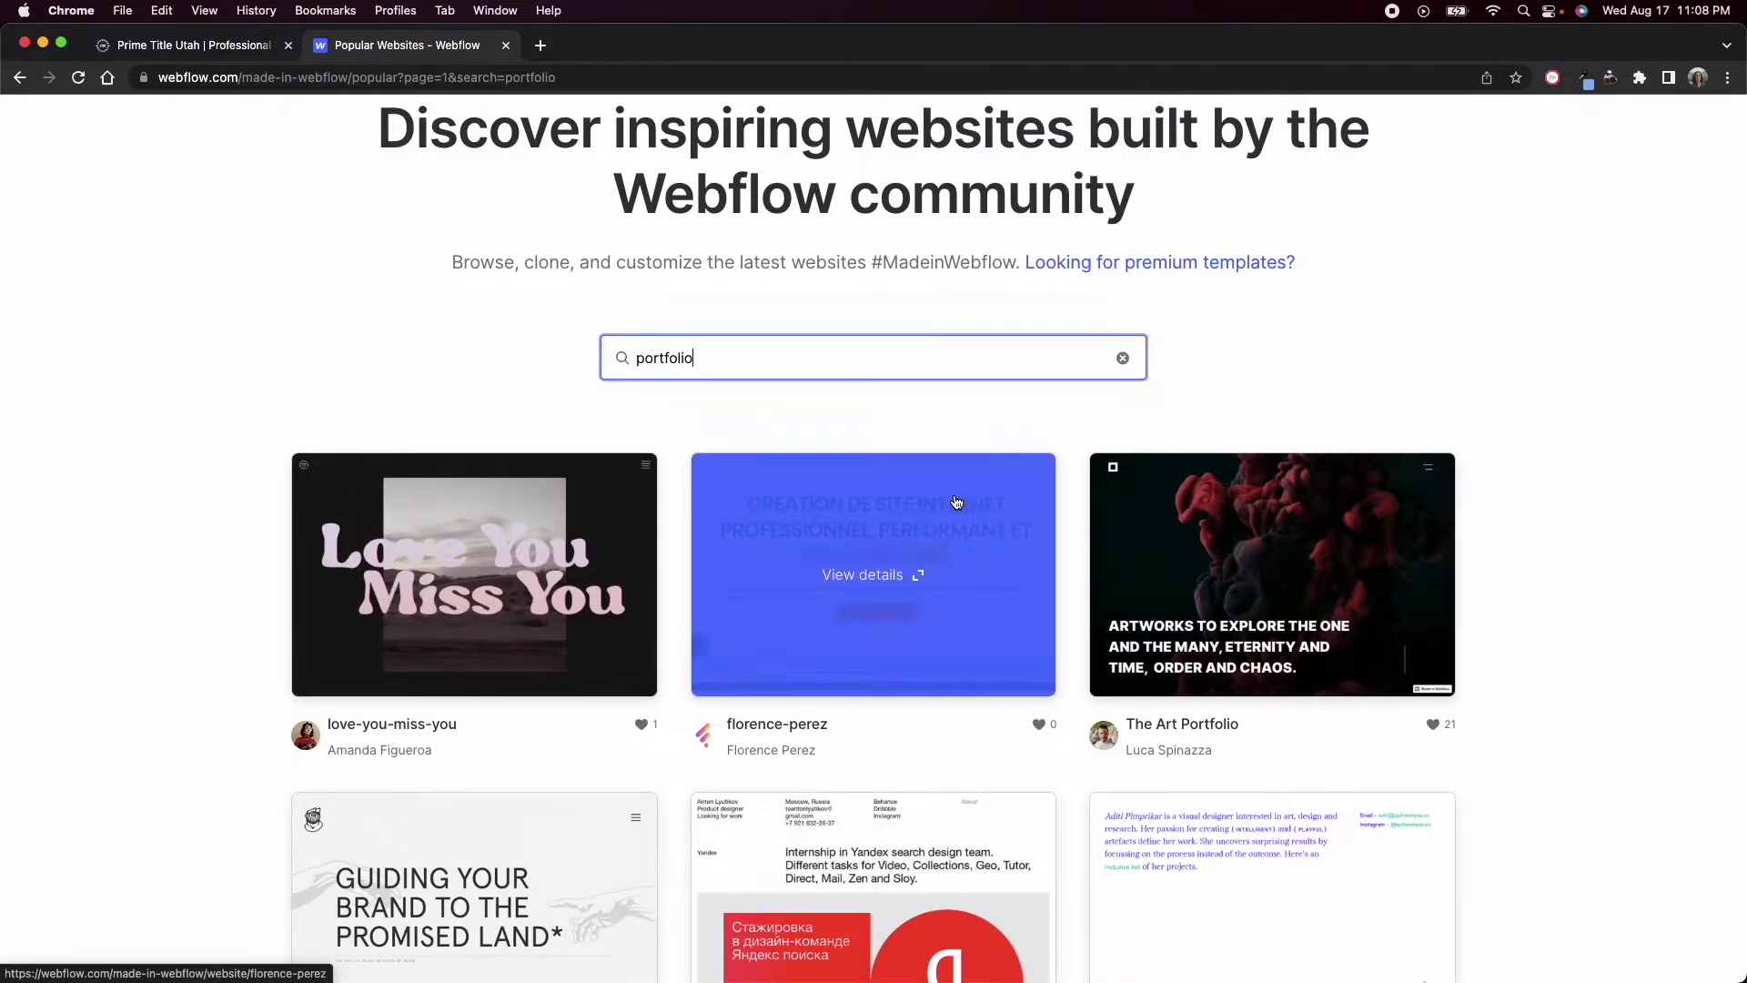
scroll(956, 502, down, 10)
scroll(956, 503, down, 8)
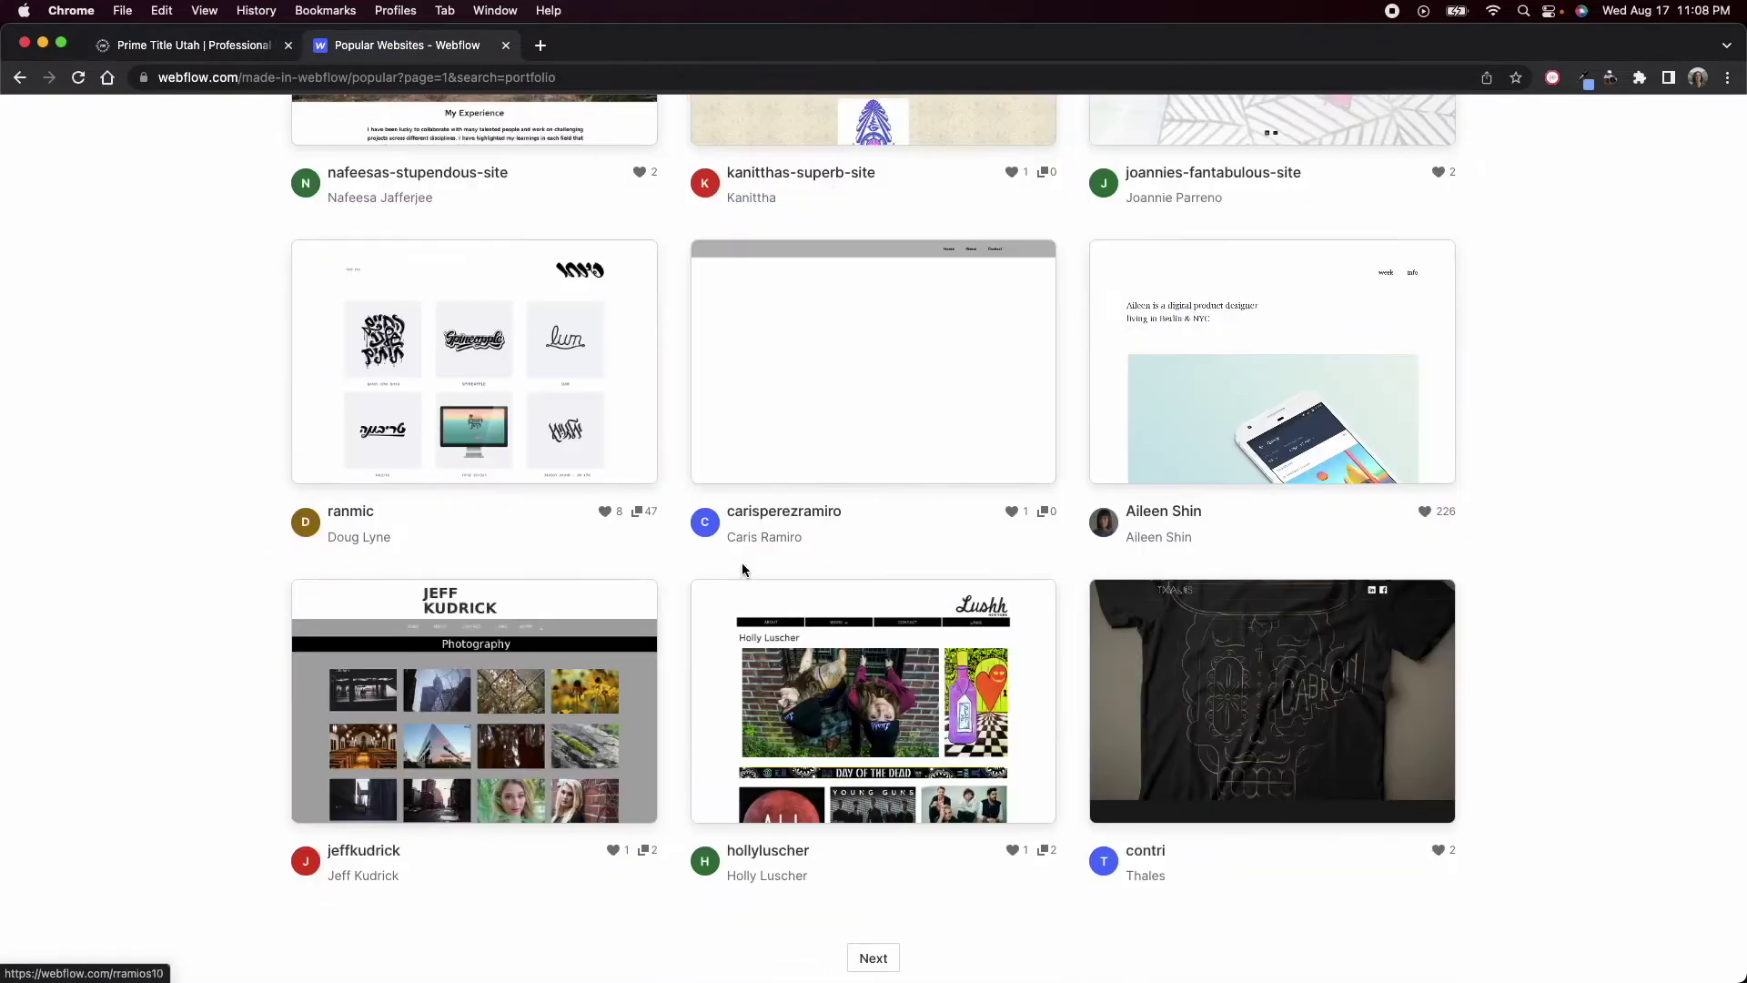
scroll(1299, 628, down, 3)
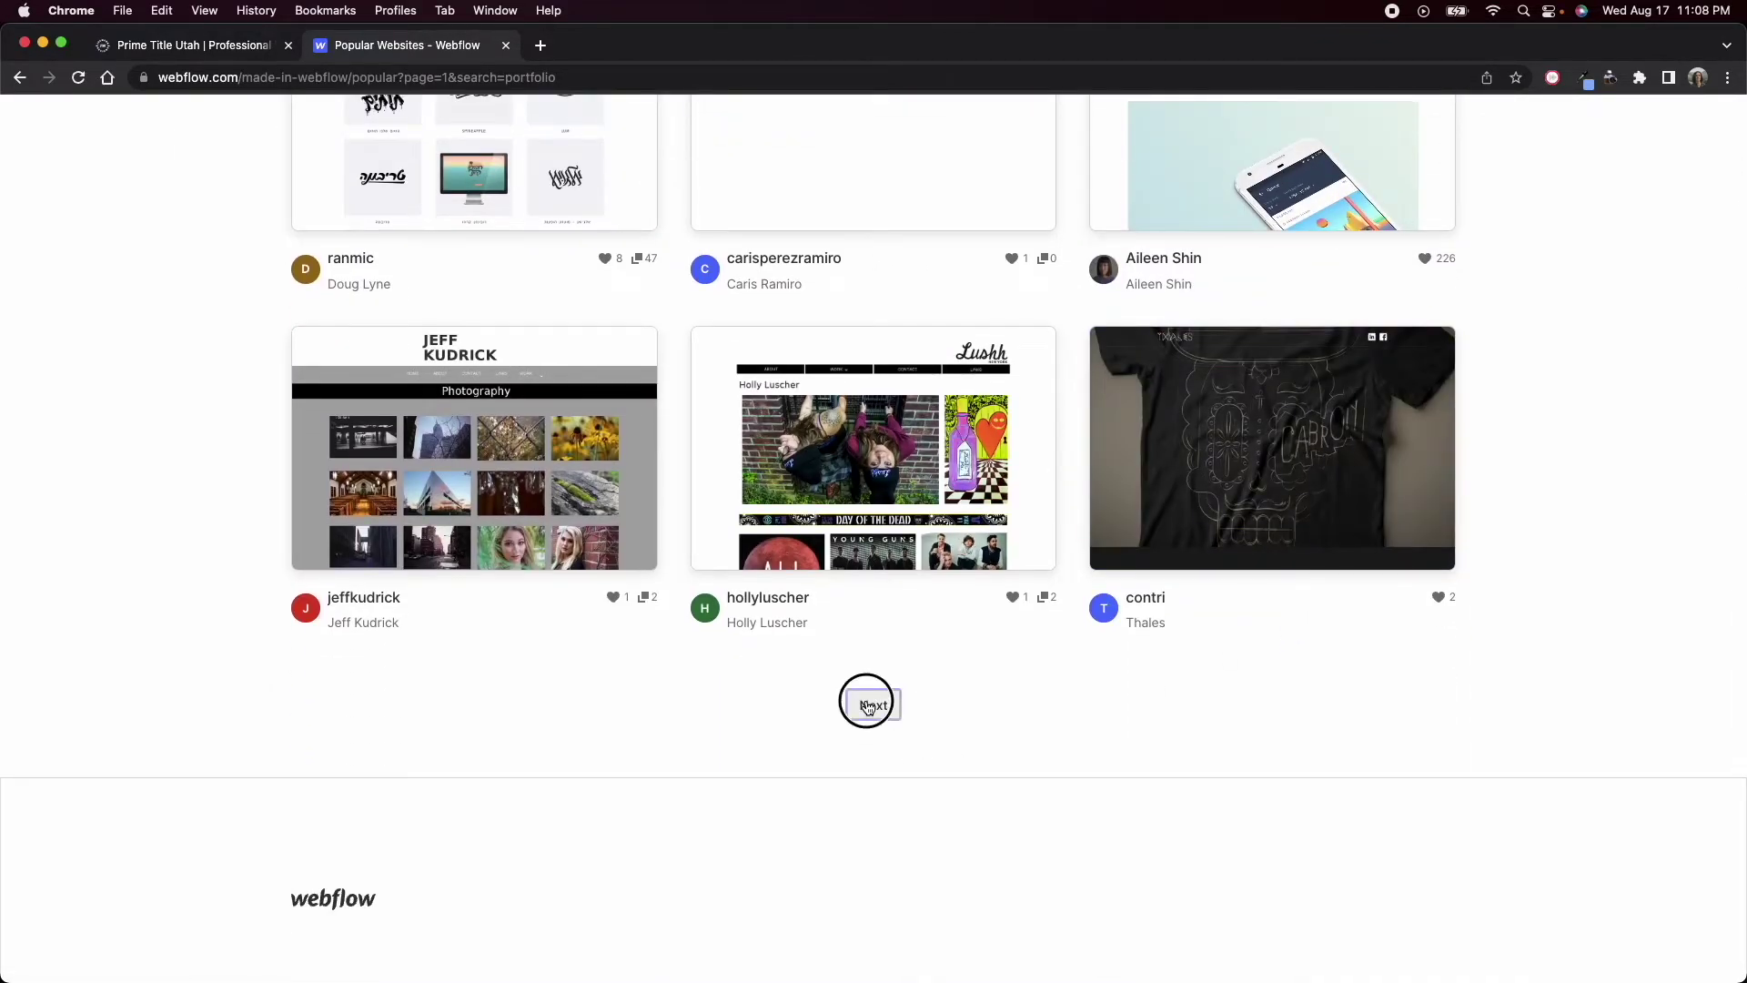
click(867, 706)
scroll(779, 772, down, 1)
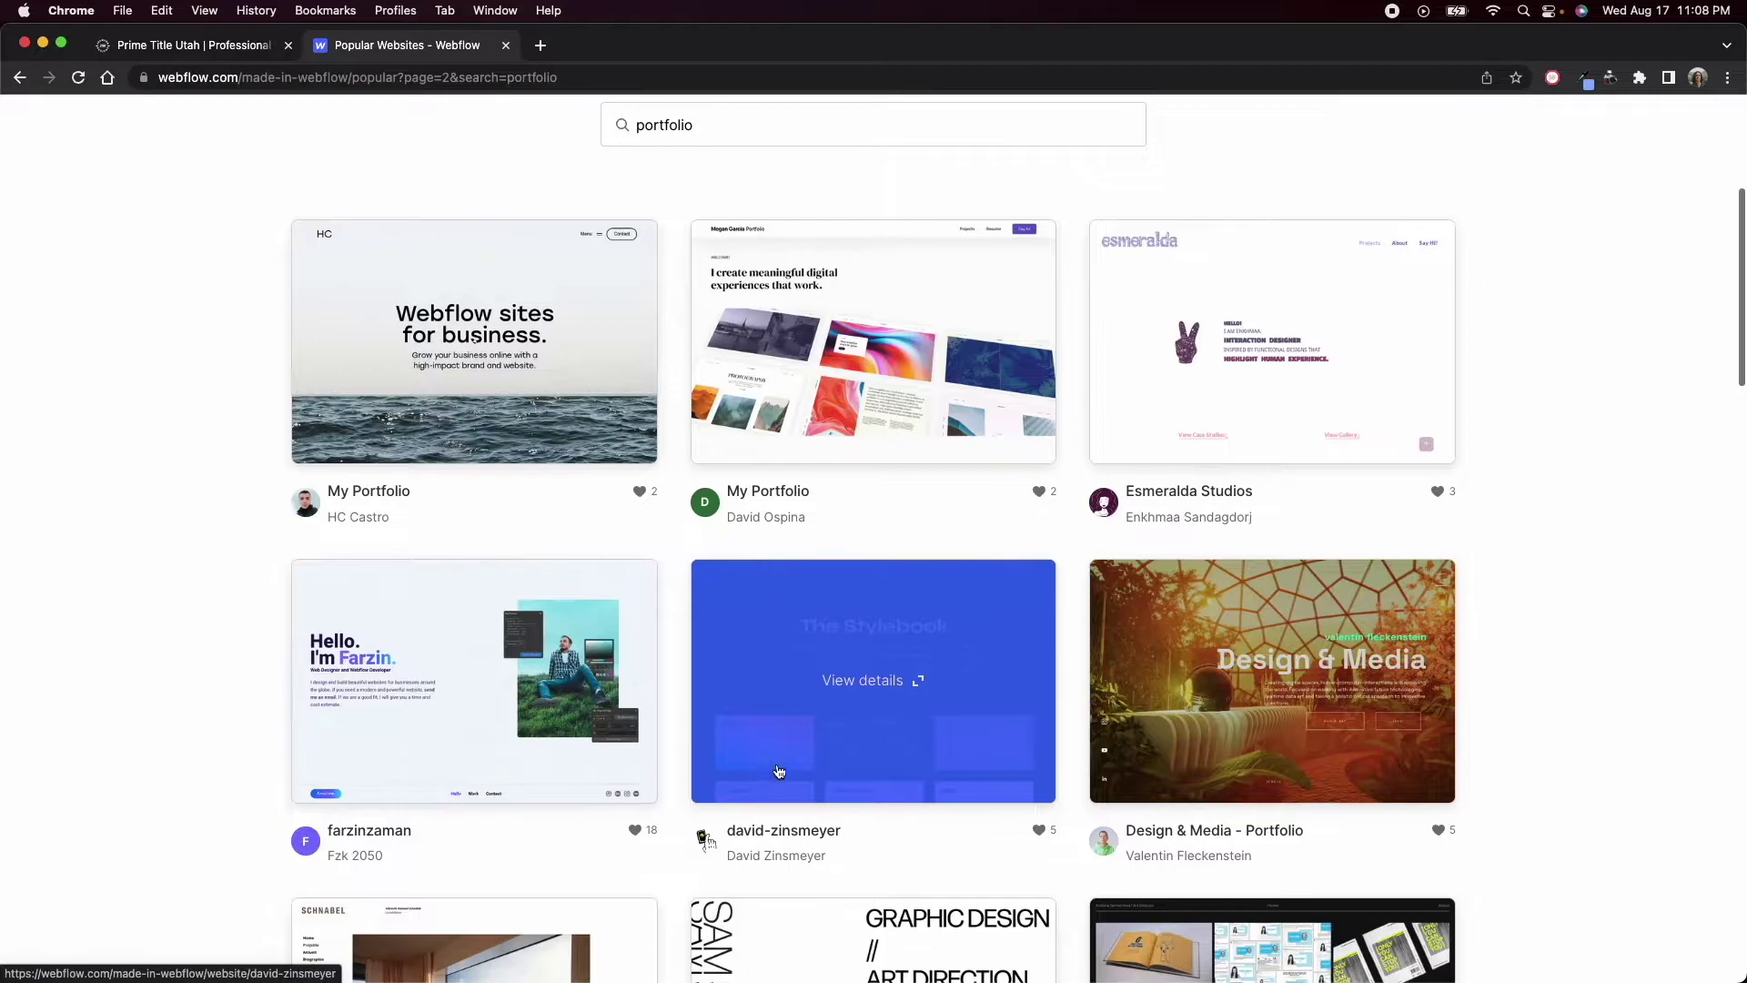
click(492, 685)
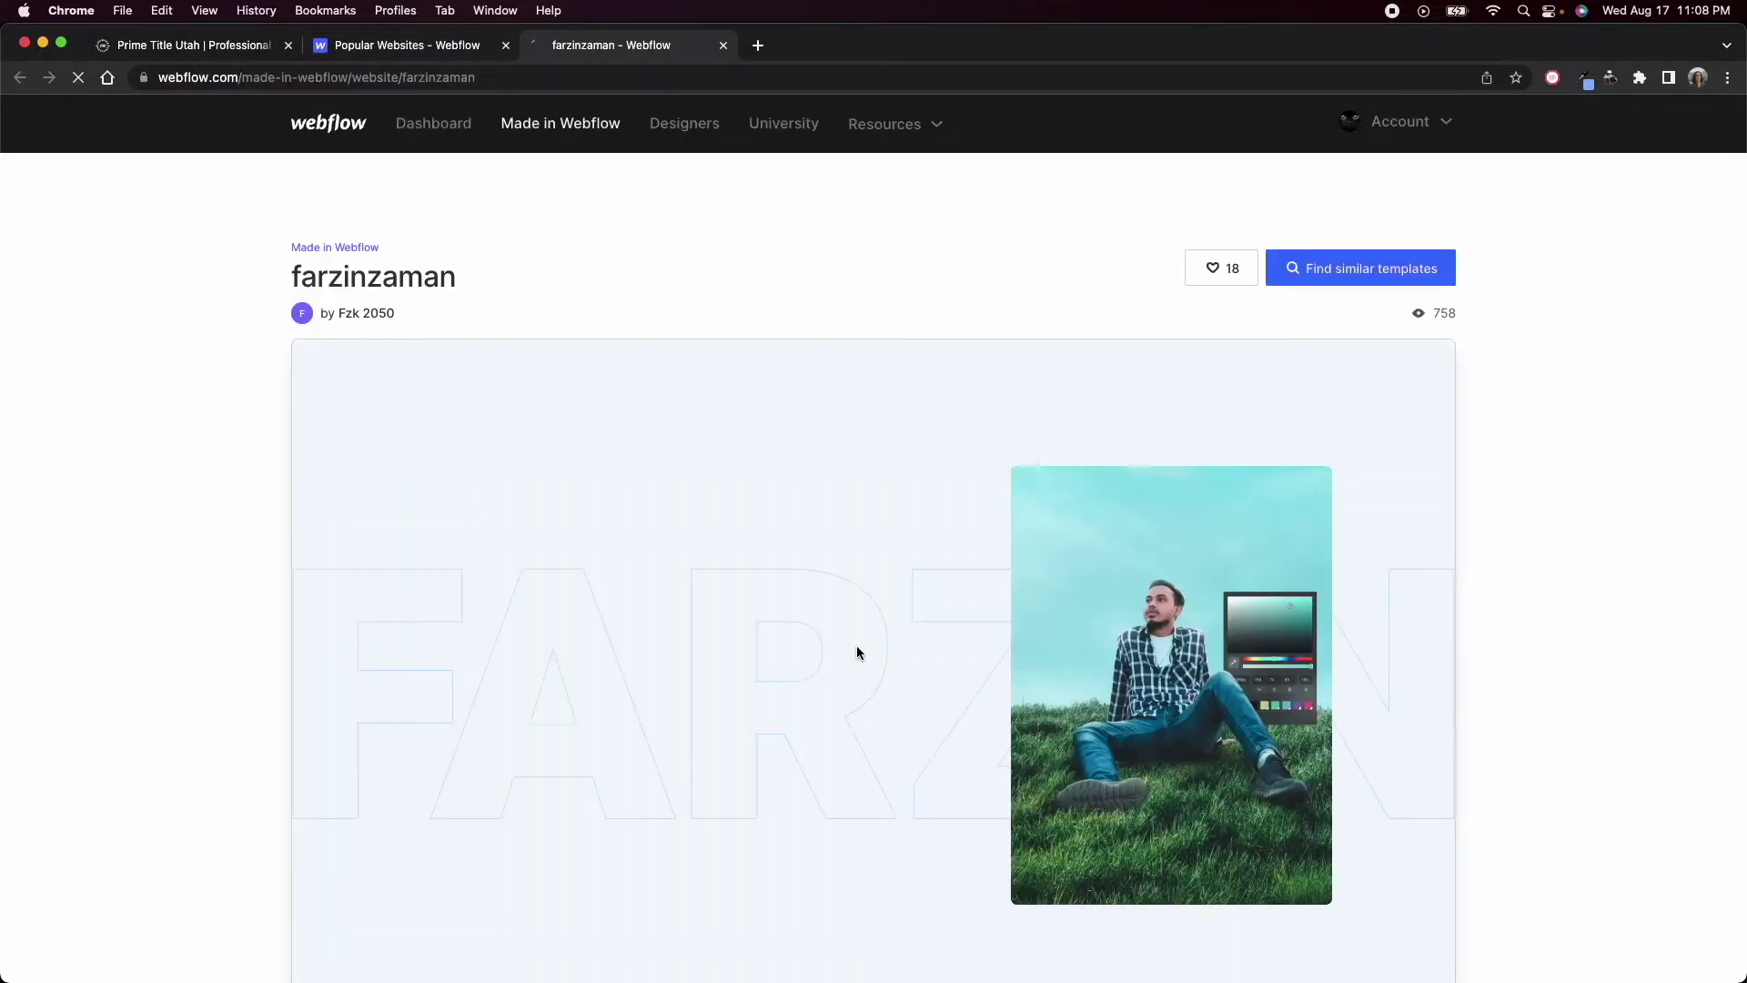
- Scroll the showcase page and open the live portfolio site in a new tab
scroll(903, 638, down, 10)
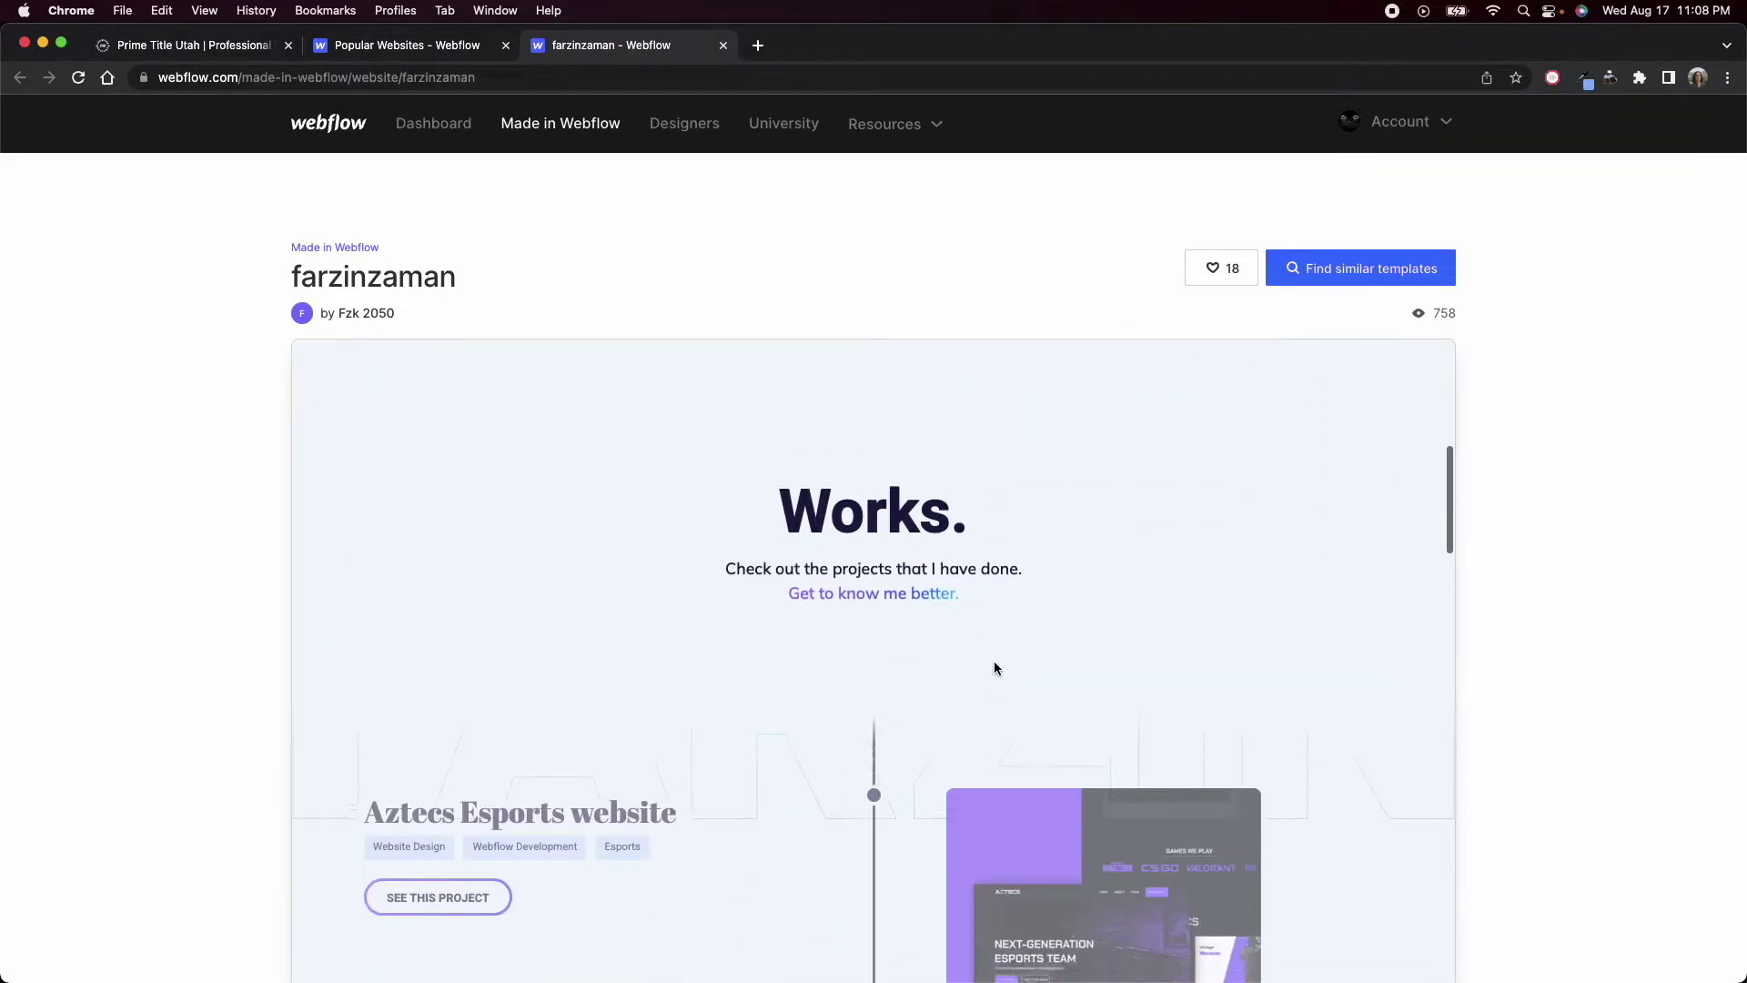
scroll(994, 669, down, 5)
right_click(956, 619)
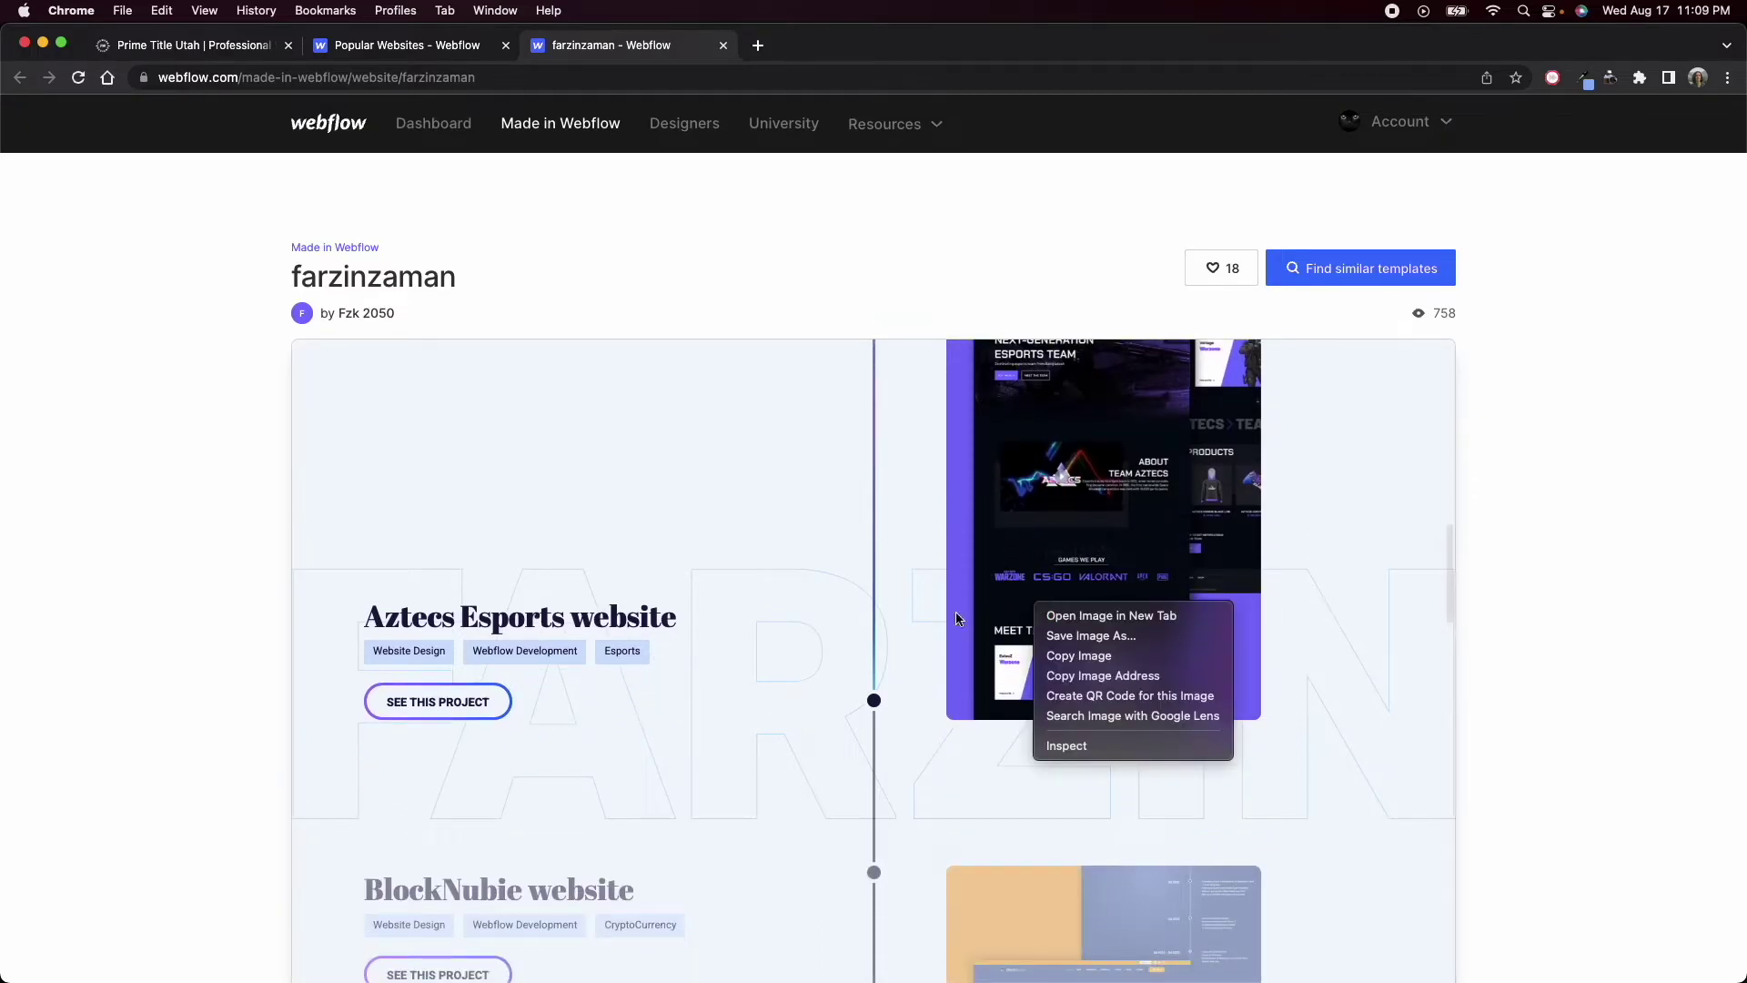
click(1592, 640)
scroll(1592, 641, down, 10)
click(987, 491)
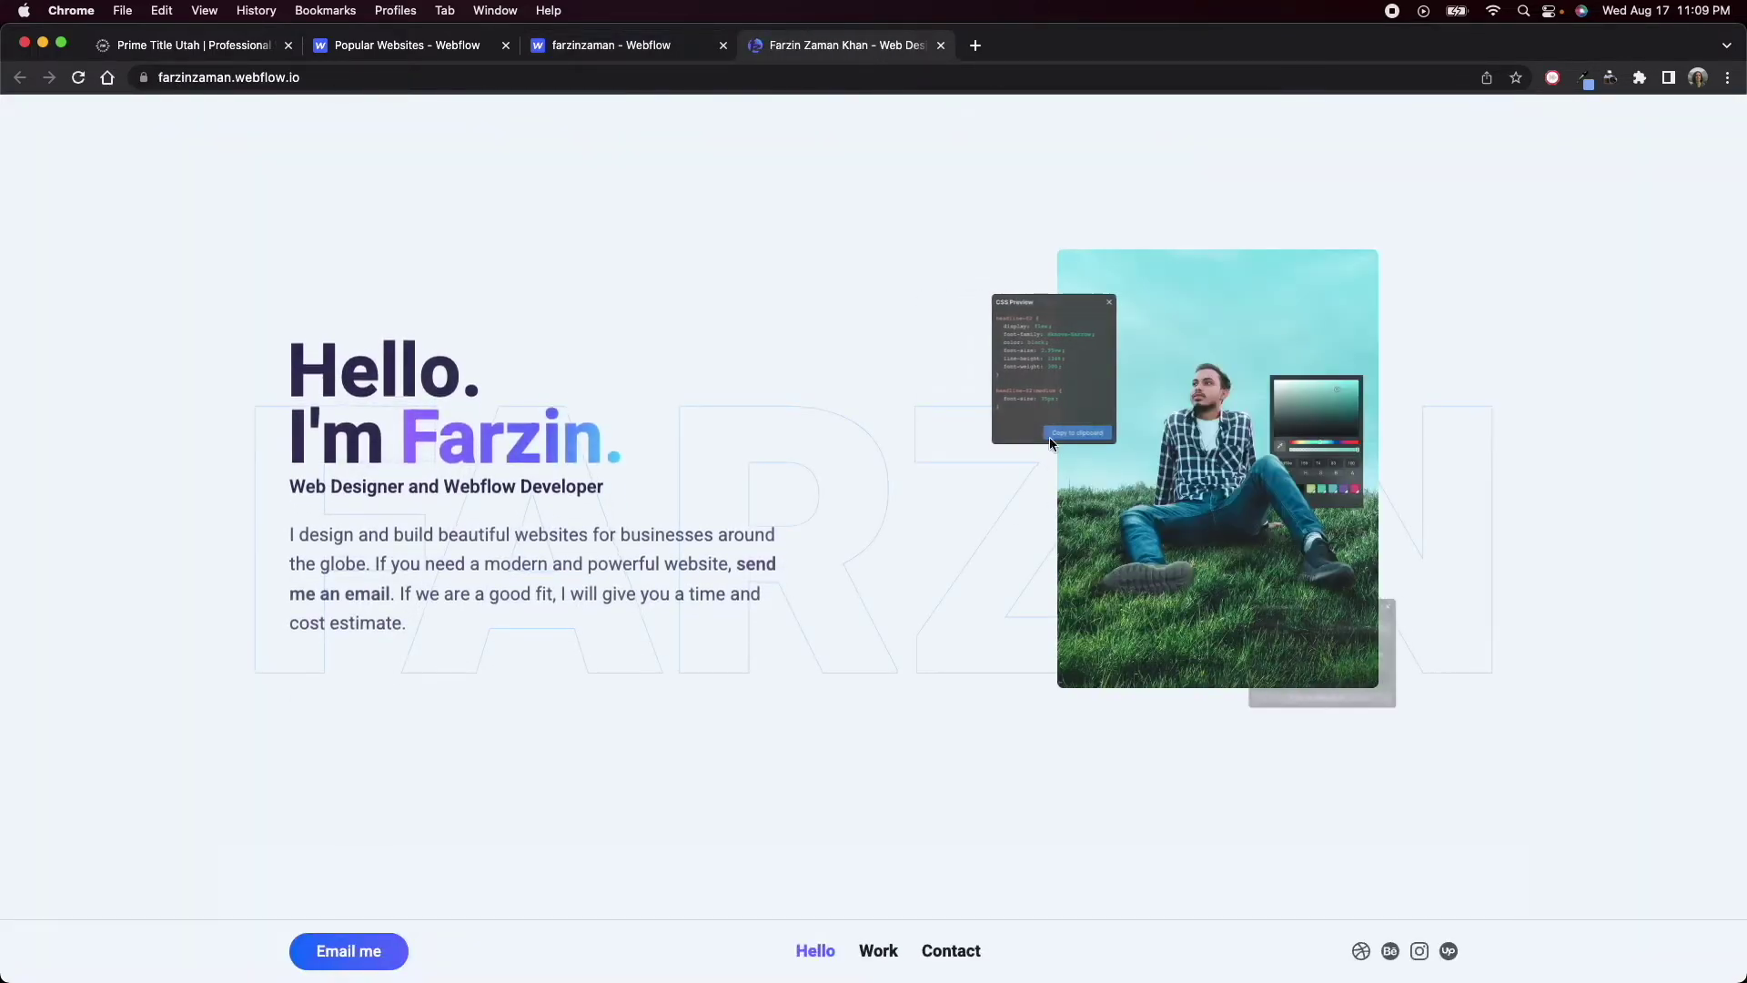
- Inspect the live site's hero section, expanding its hero-flex and hero-text-wrapper nodes
scroll(1332, 484, down, 10)
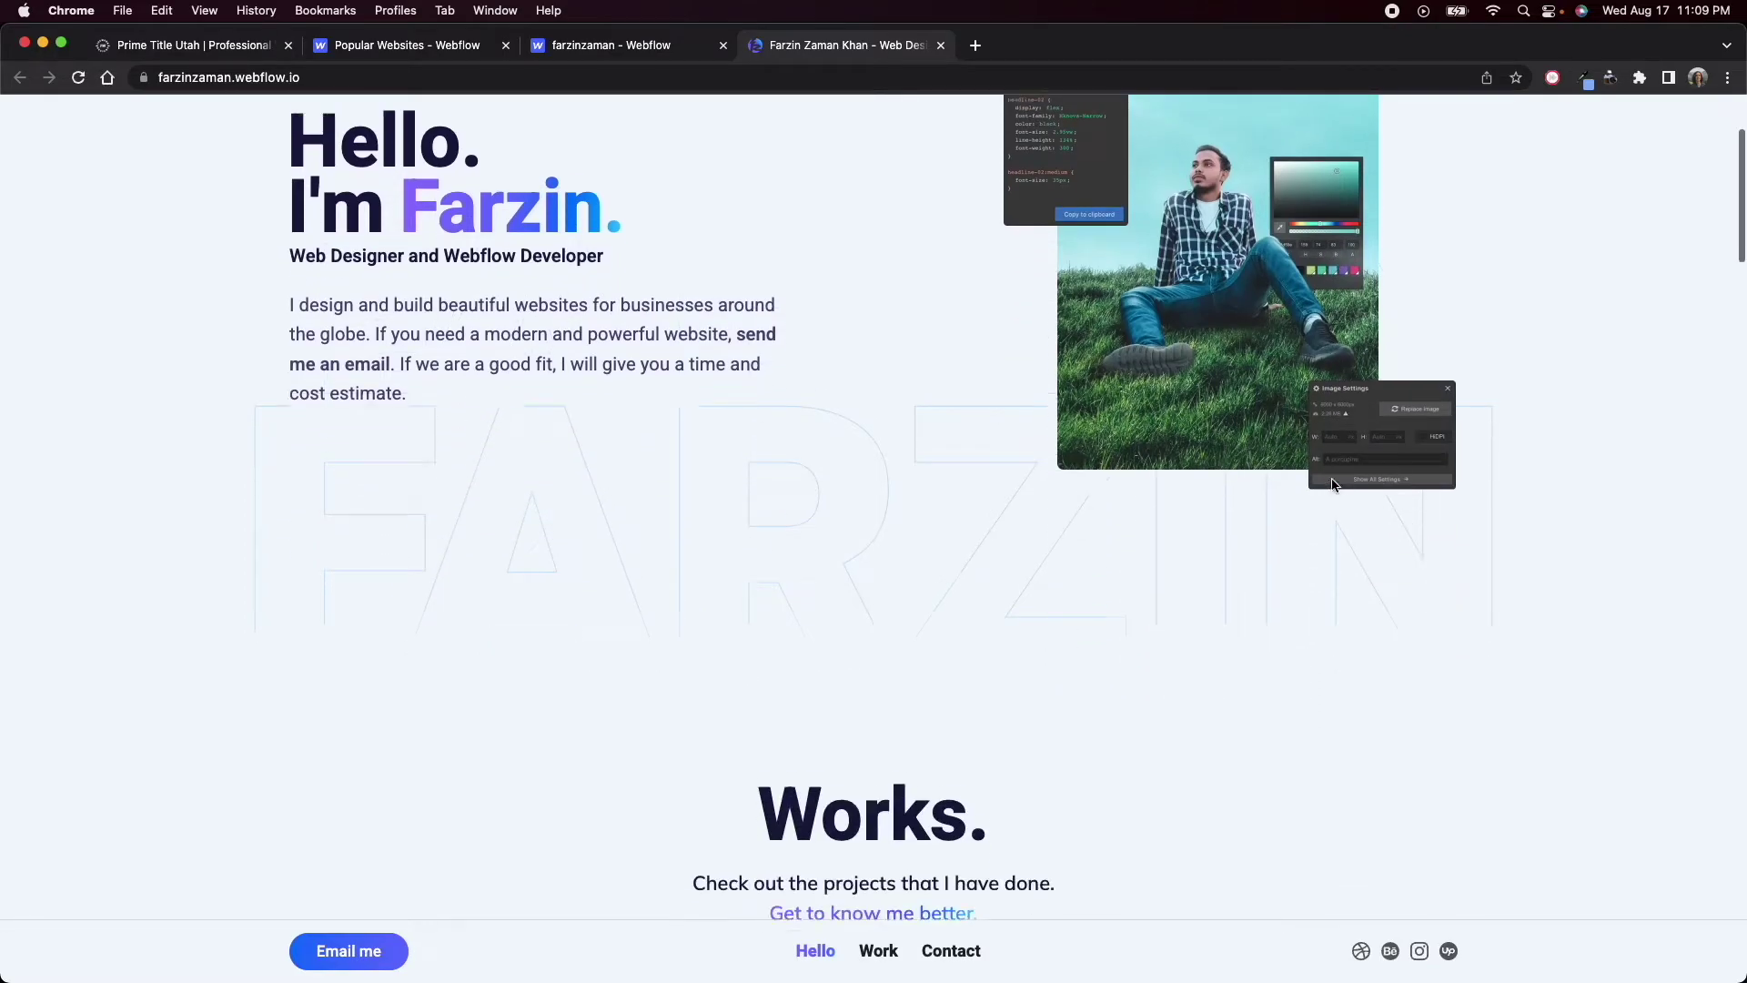
scroll(1332, 485, down, 5)
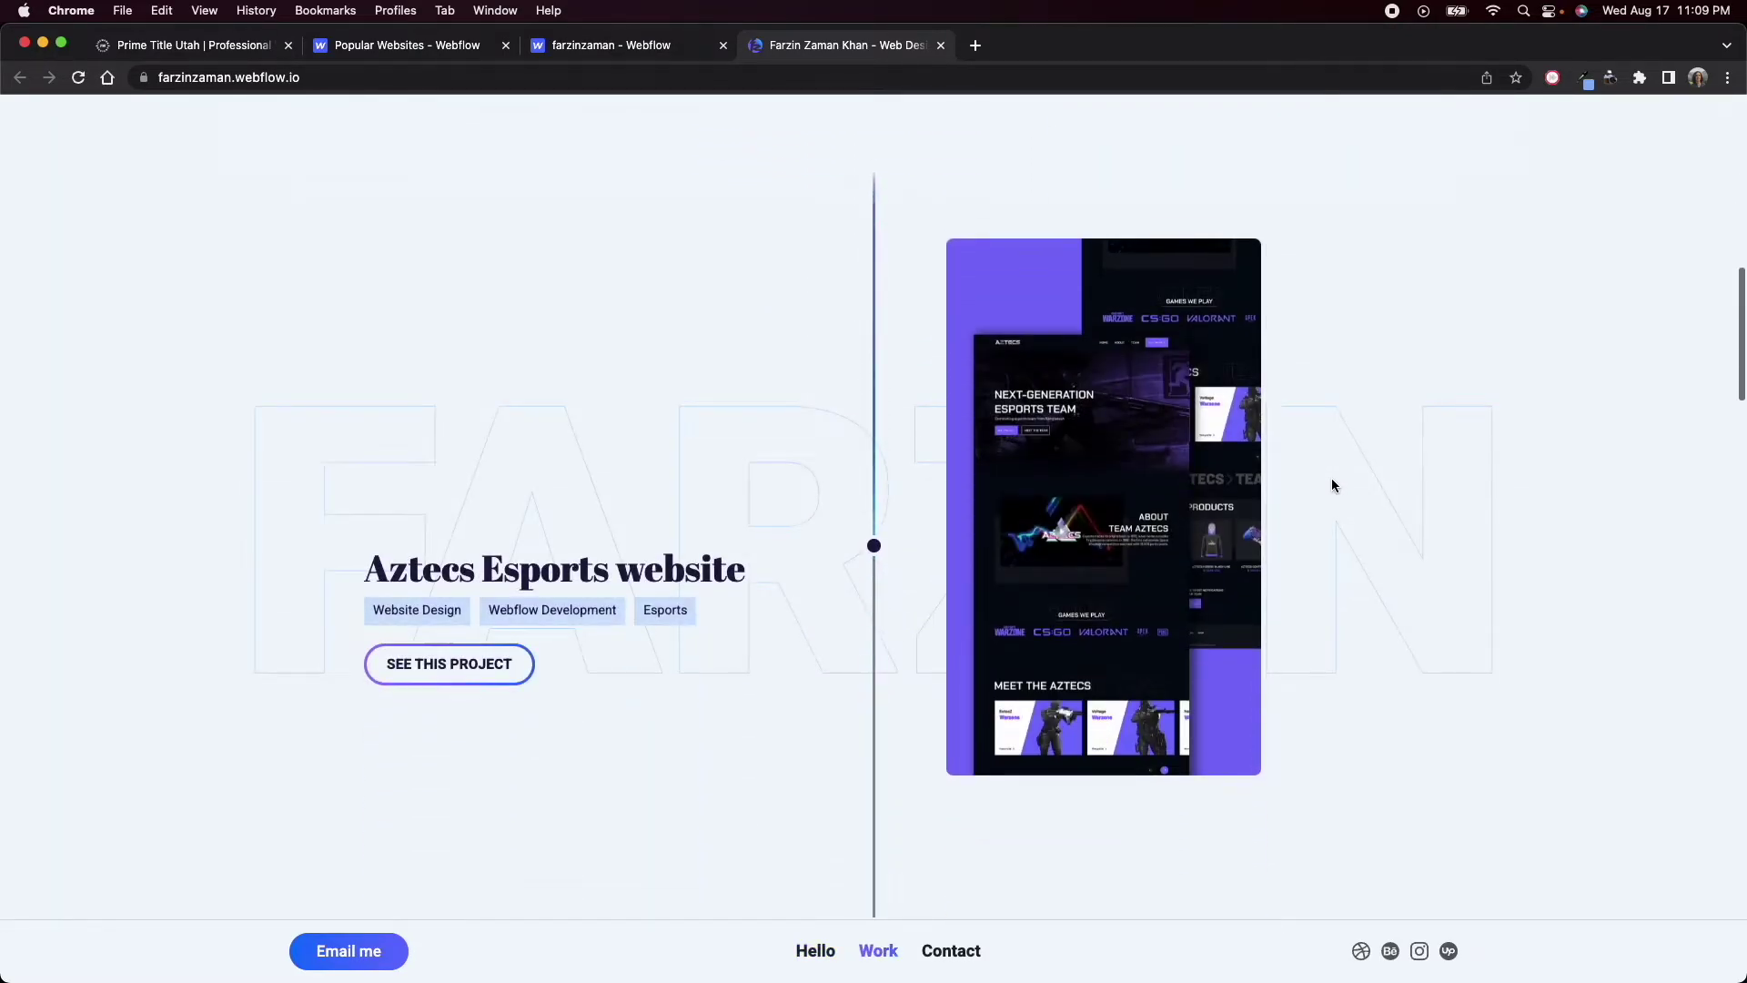
key(super+shift+c)
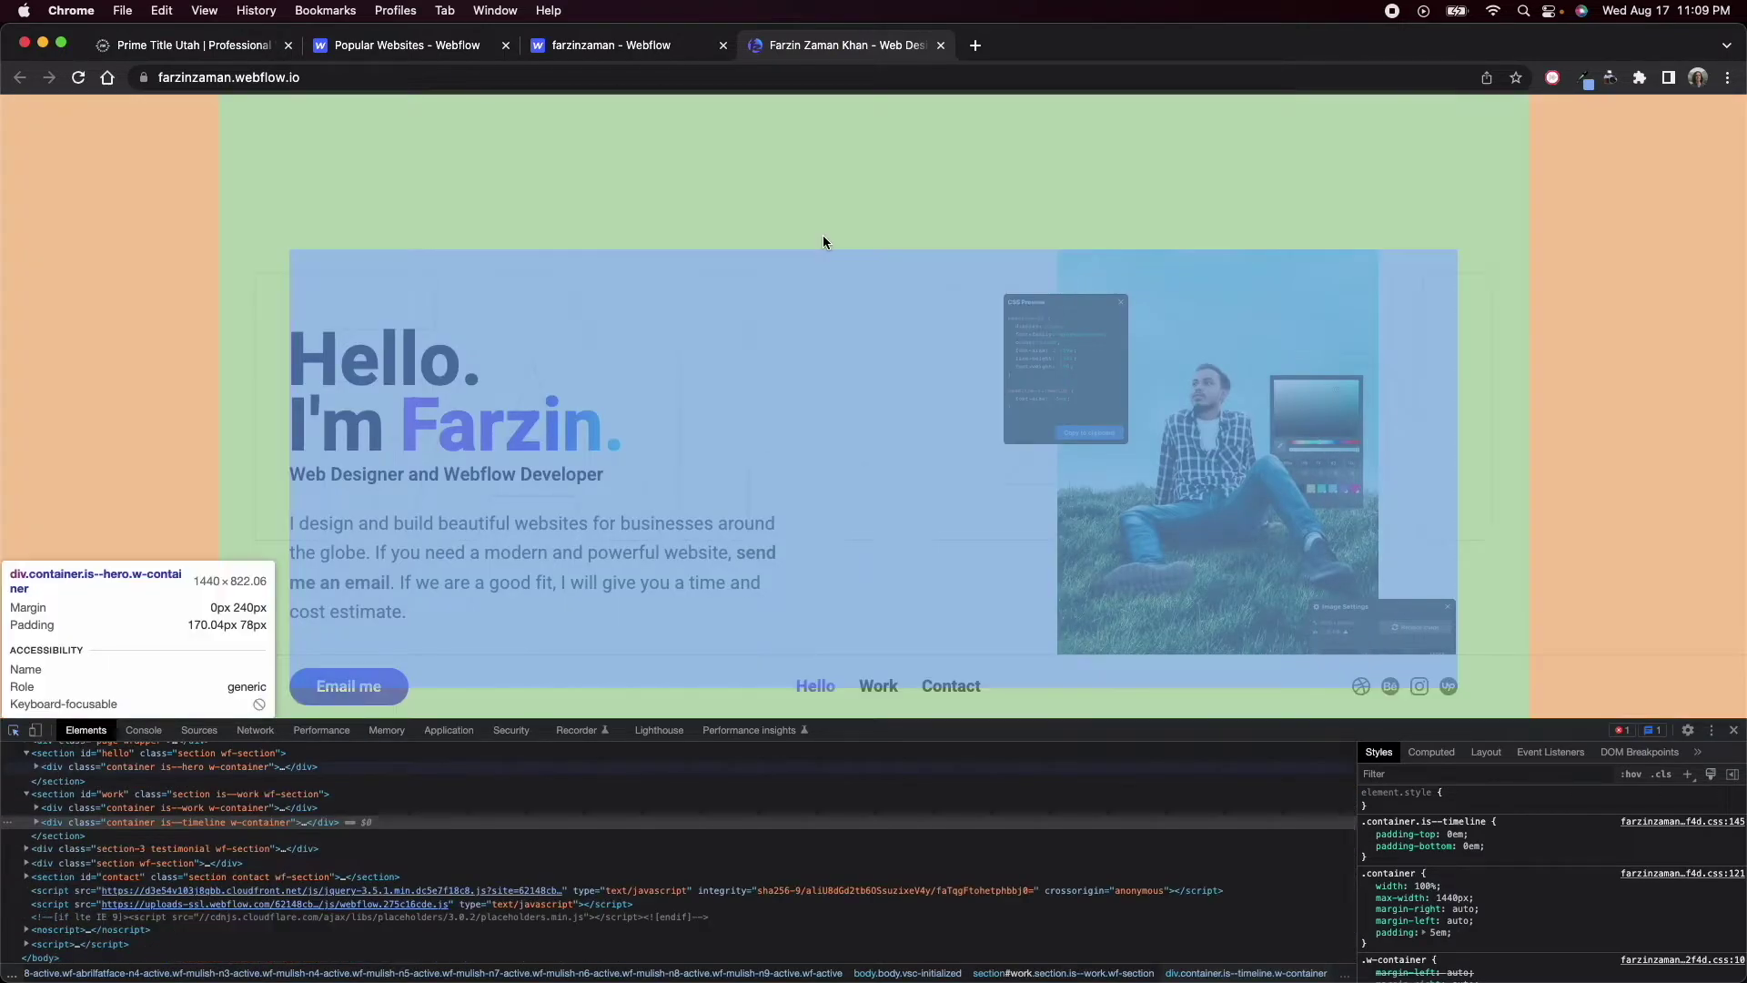
click(824, 236)
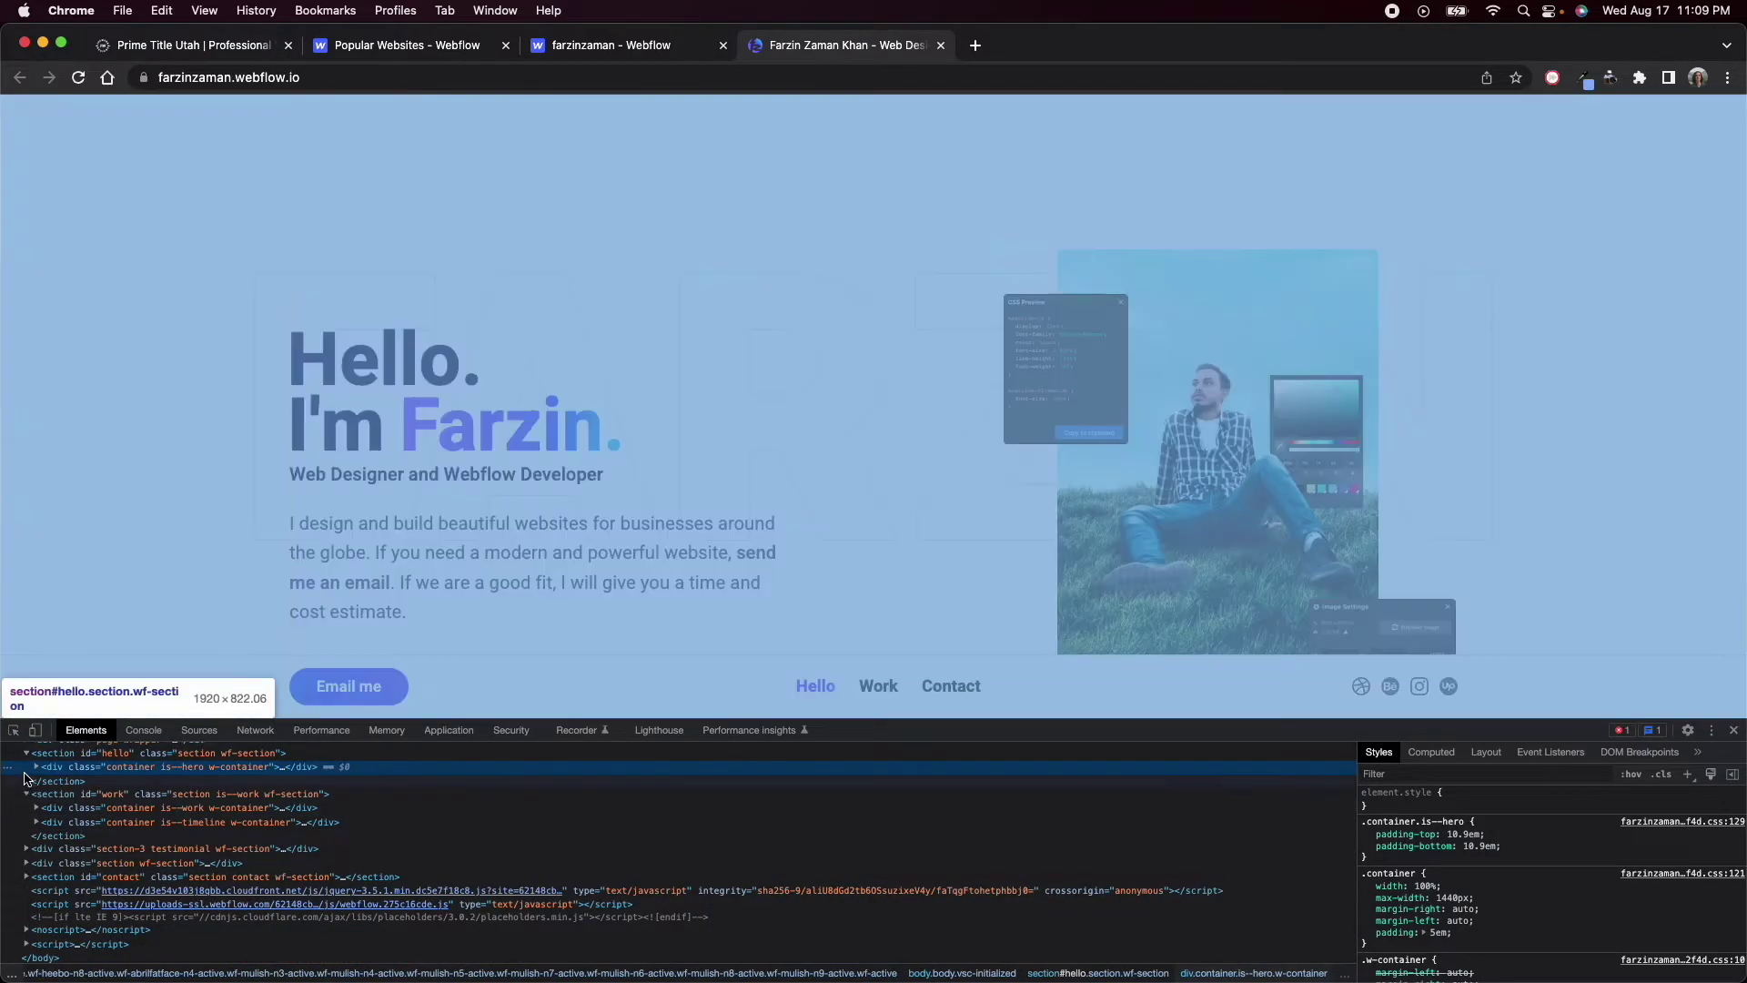
click(37, 766)
click(47, 796)
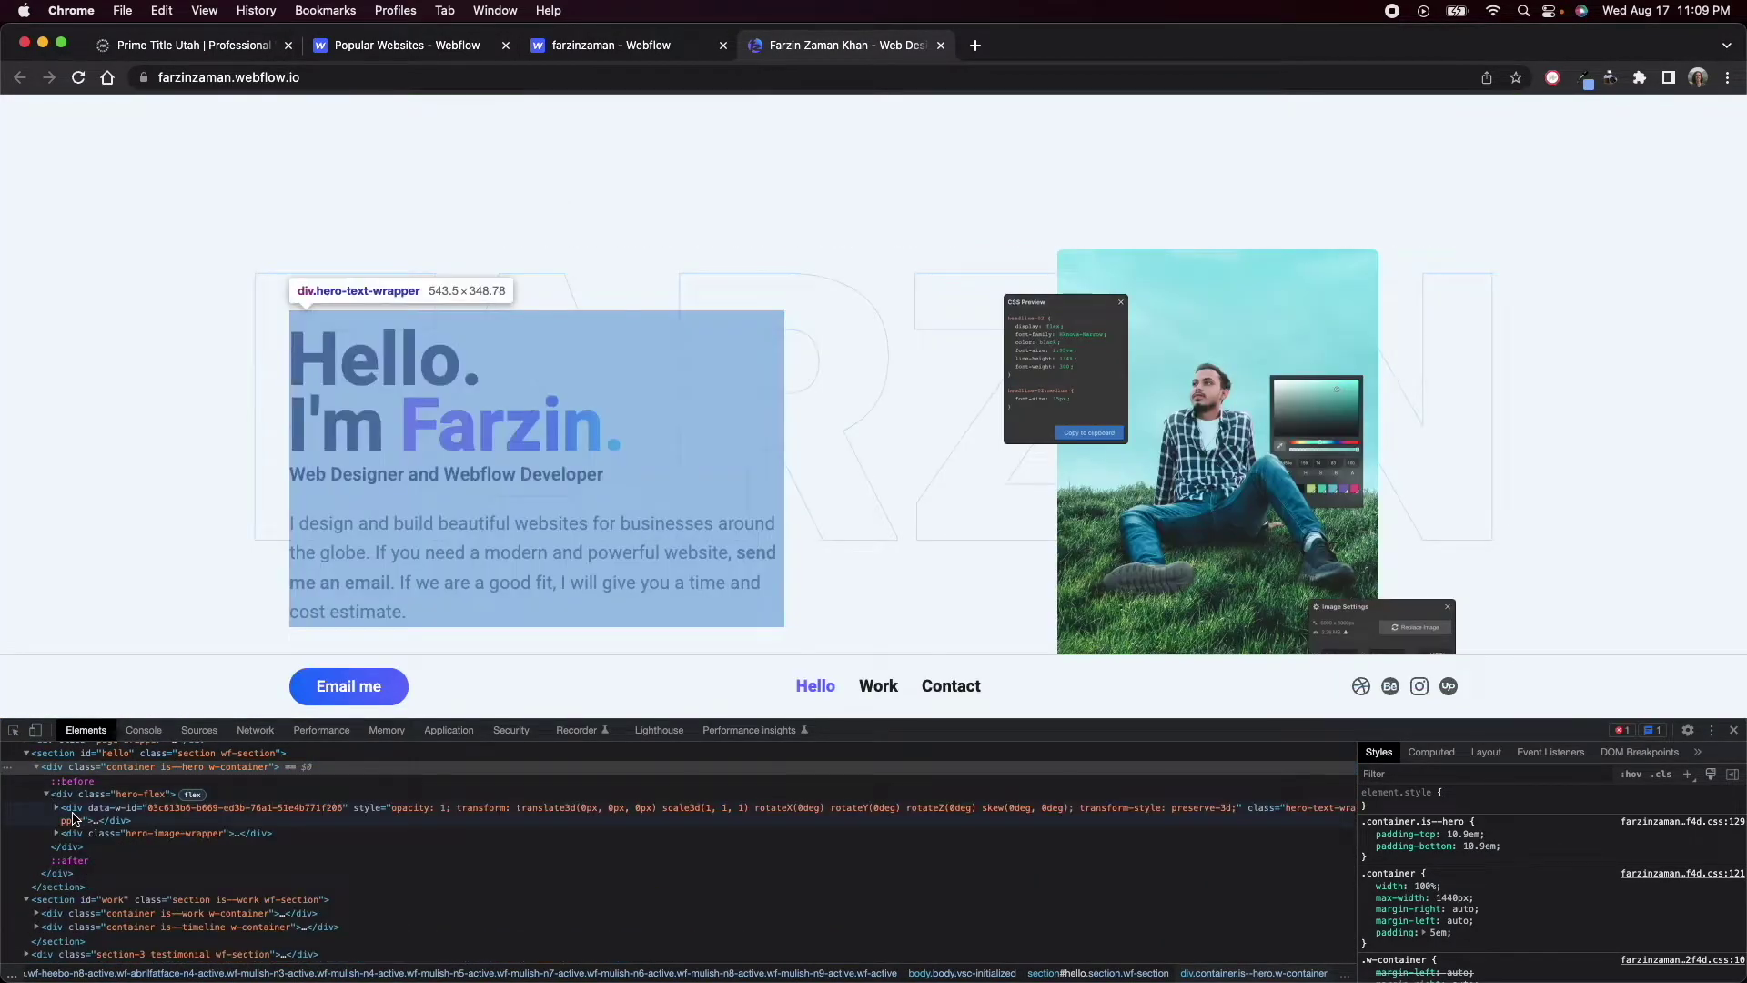
click(56, 809)
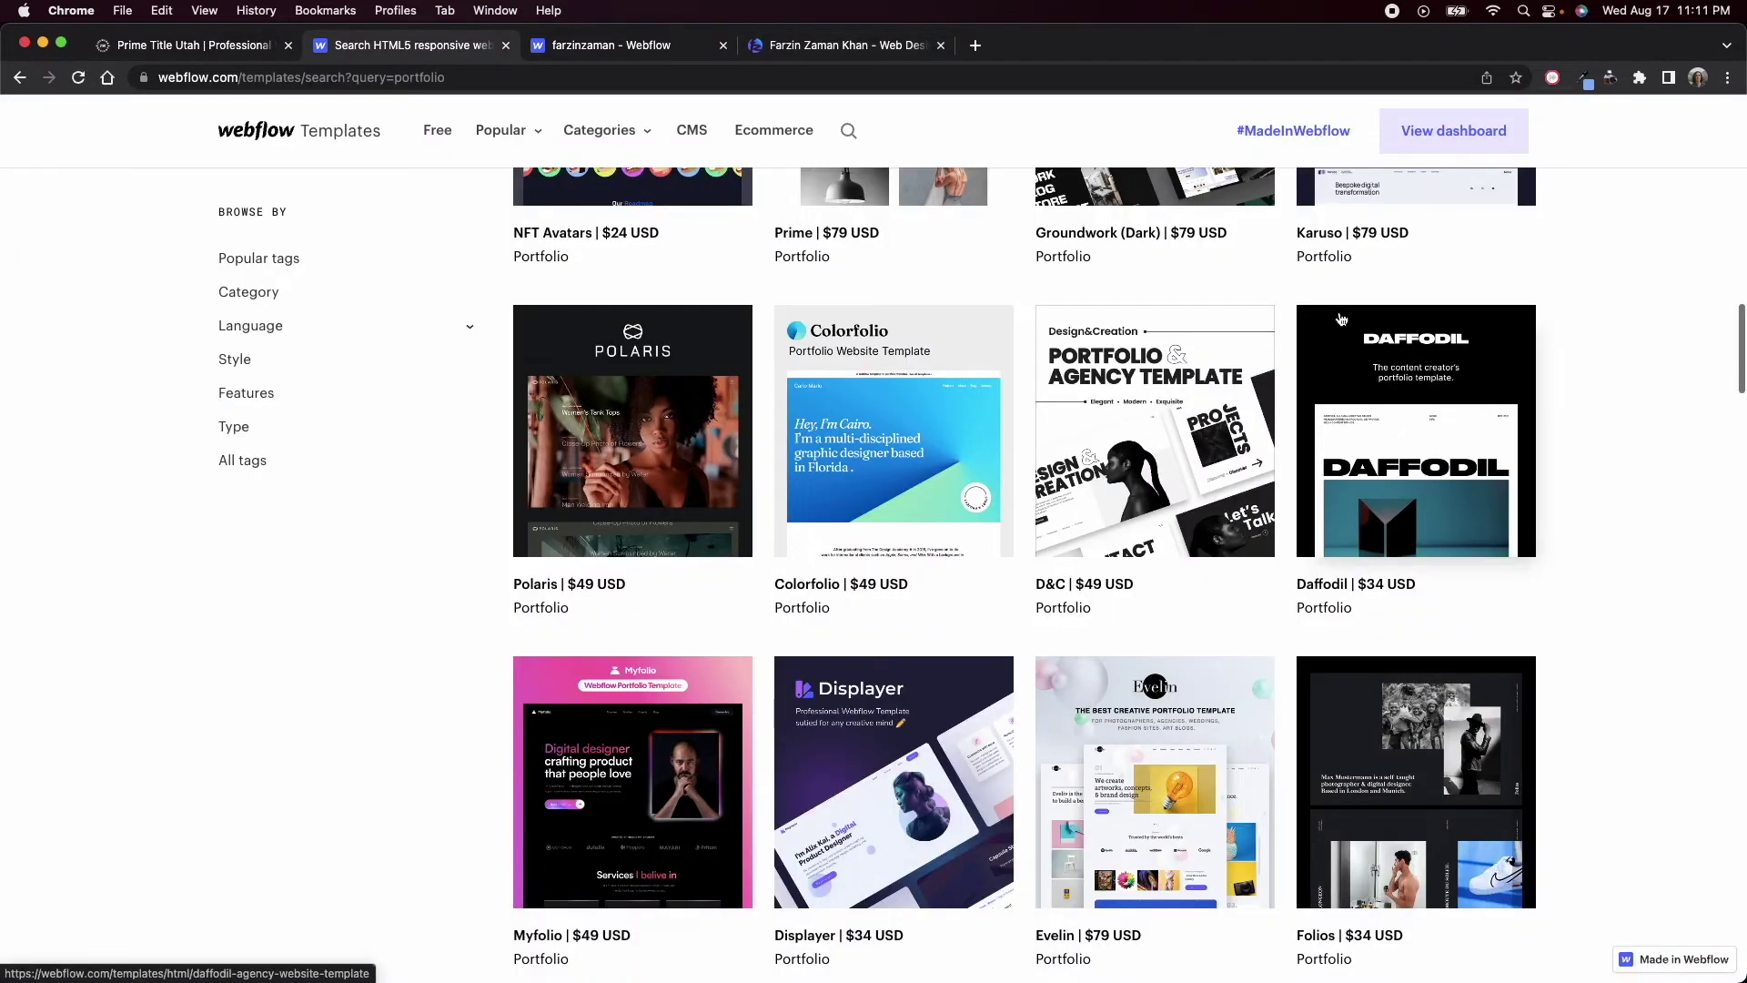
- Scroll the portfolio template results and preview the Anne Hathgate template live
scroll(1329, 319, down, 3)
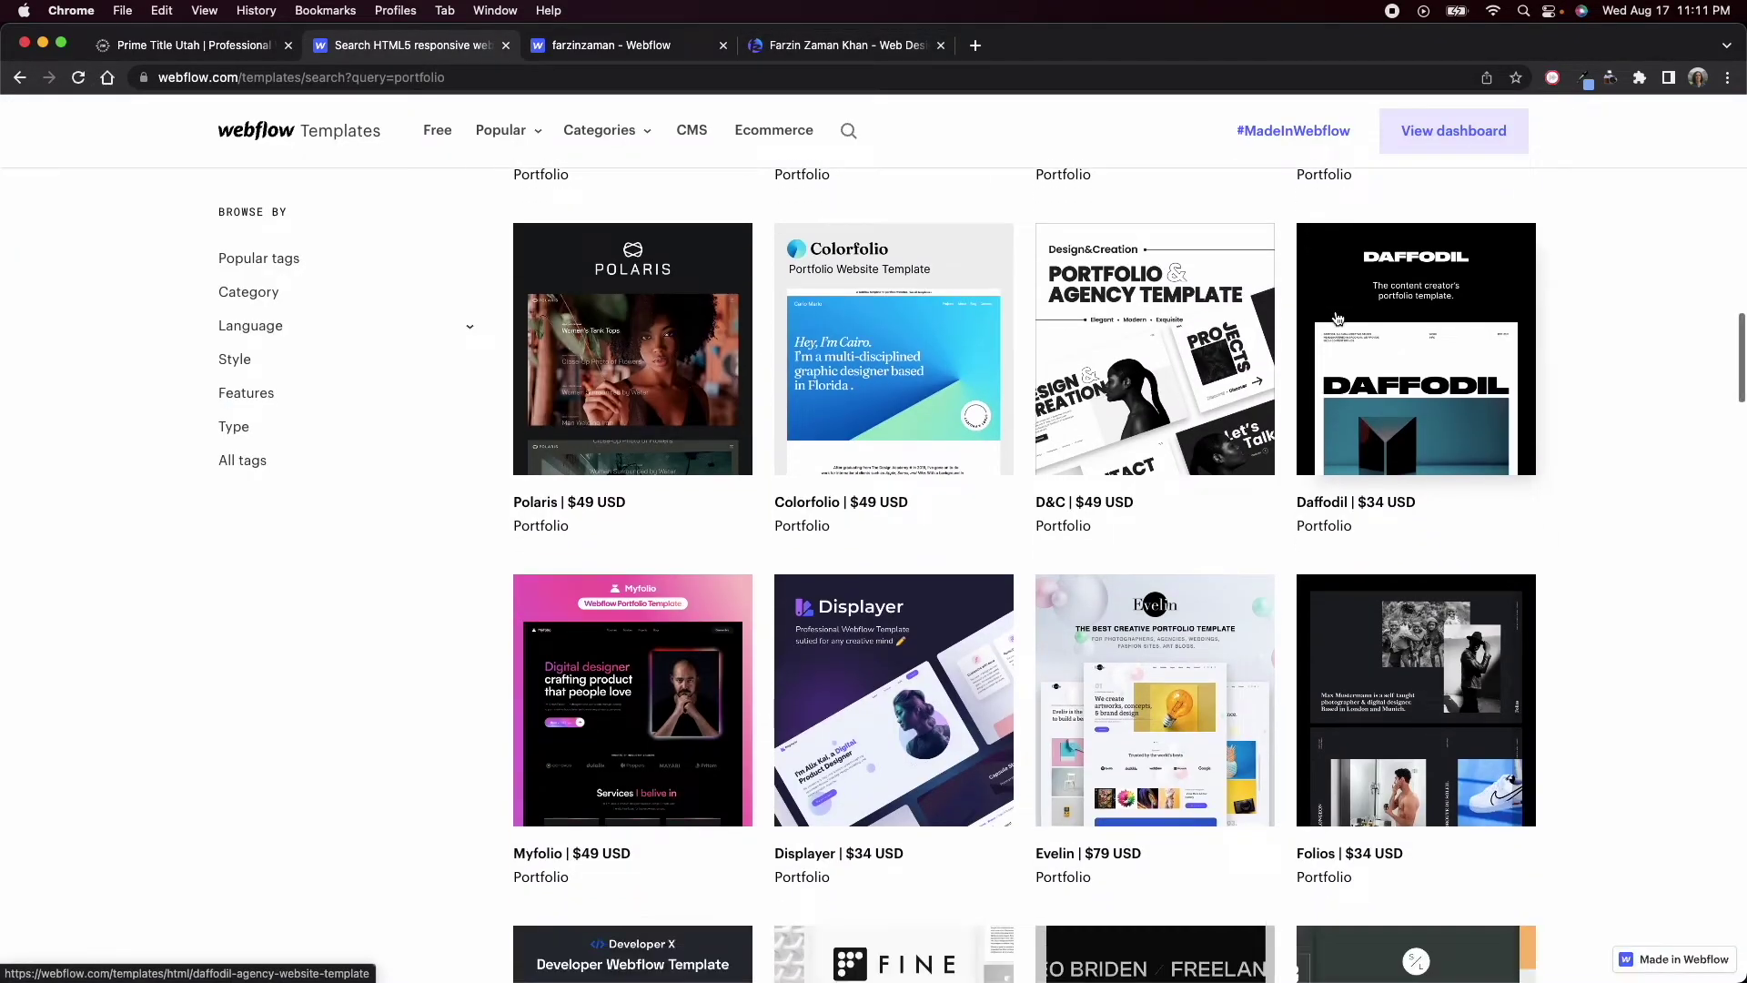
scroll(1326, 320, down, 5)
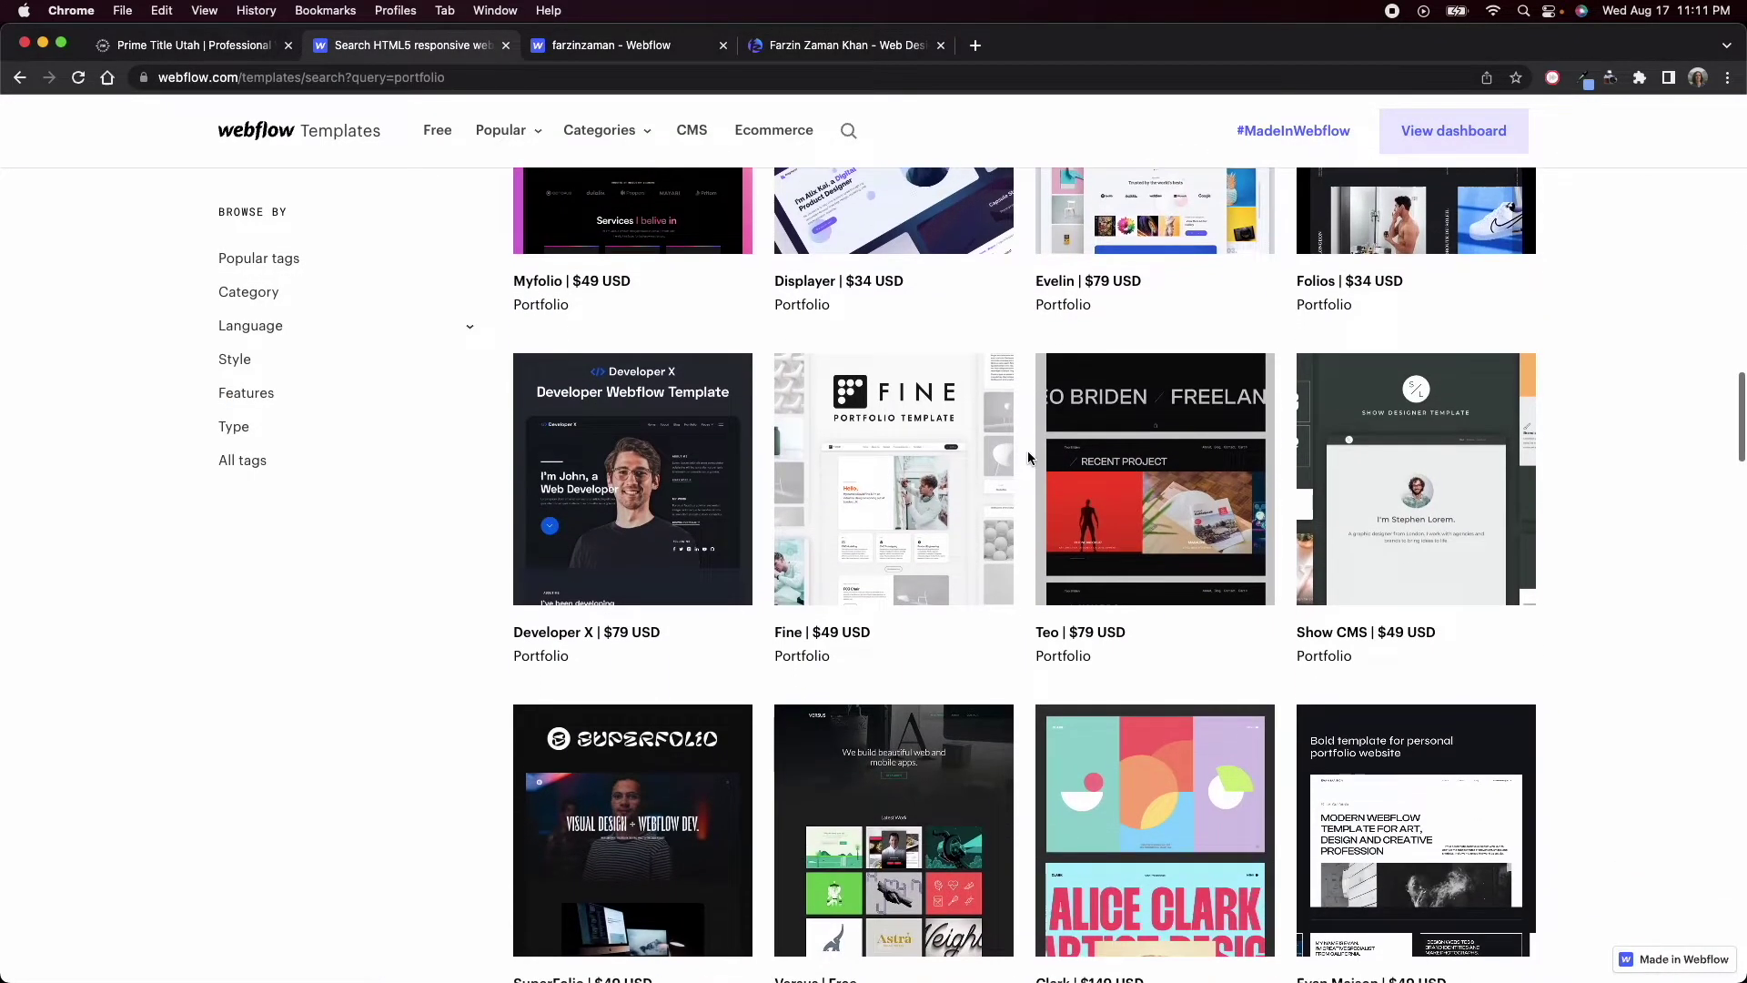
scroll(975, 401, down, 4)
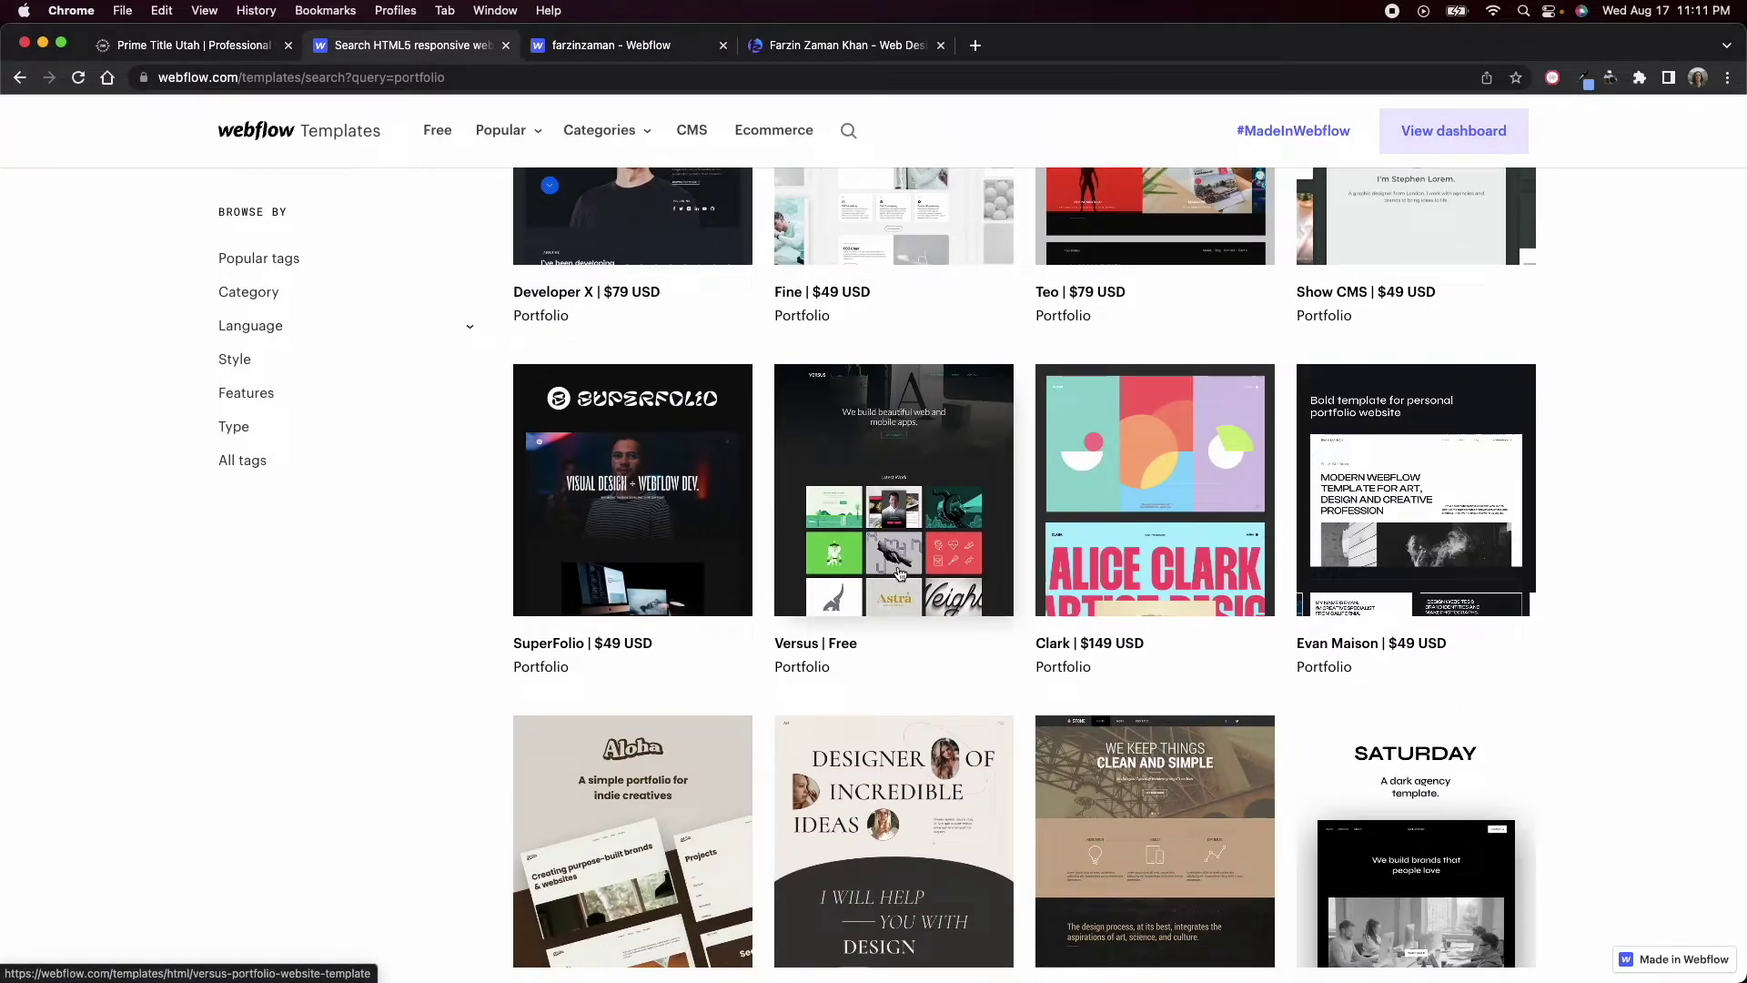
scroll(899, 573, down, 3)
scroll(1004, 579, down, 4)
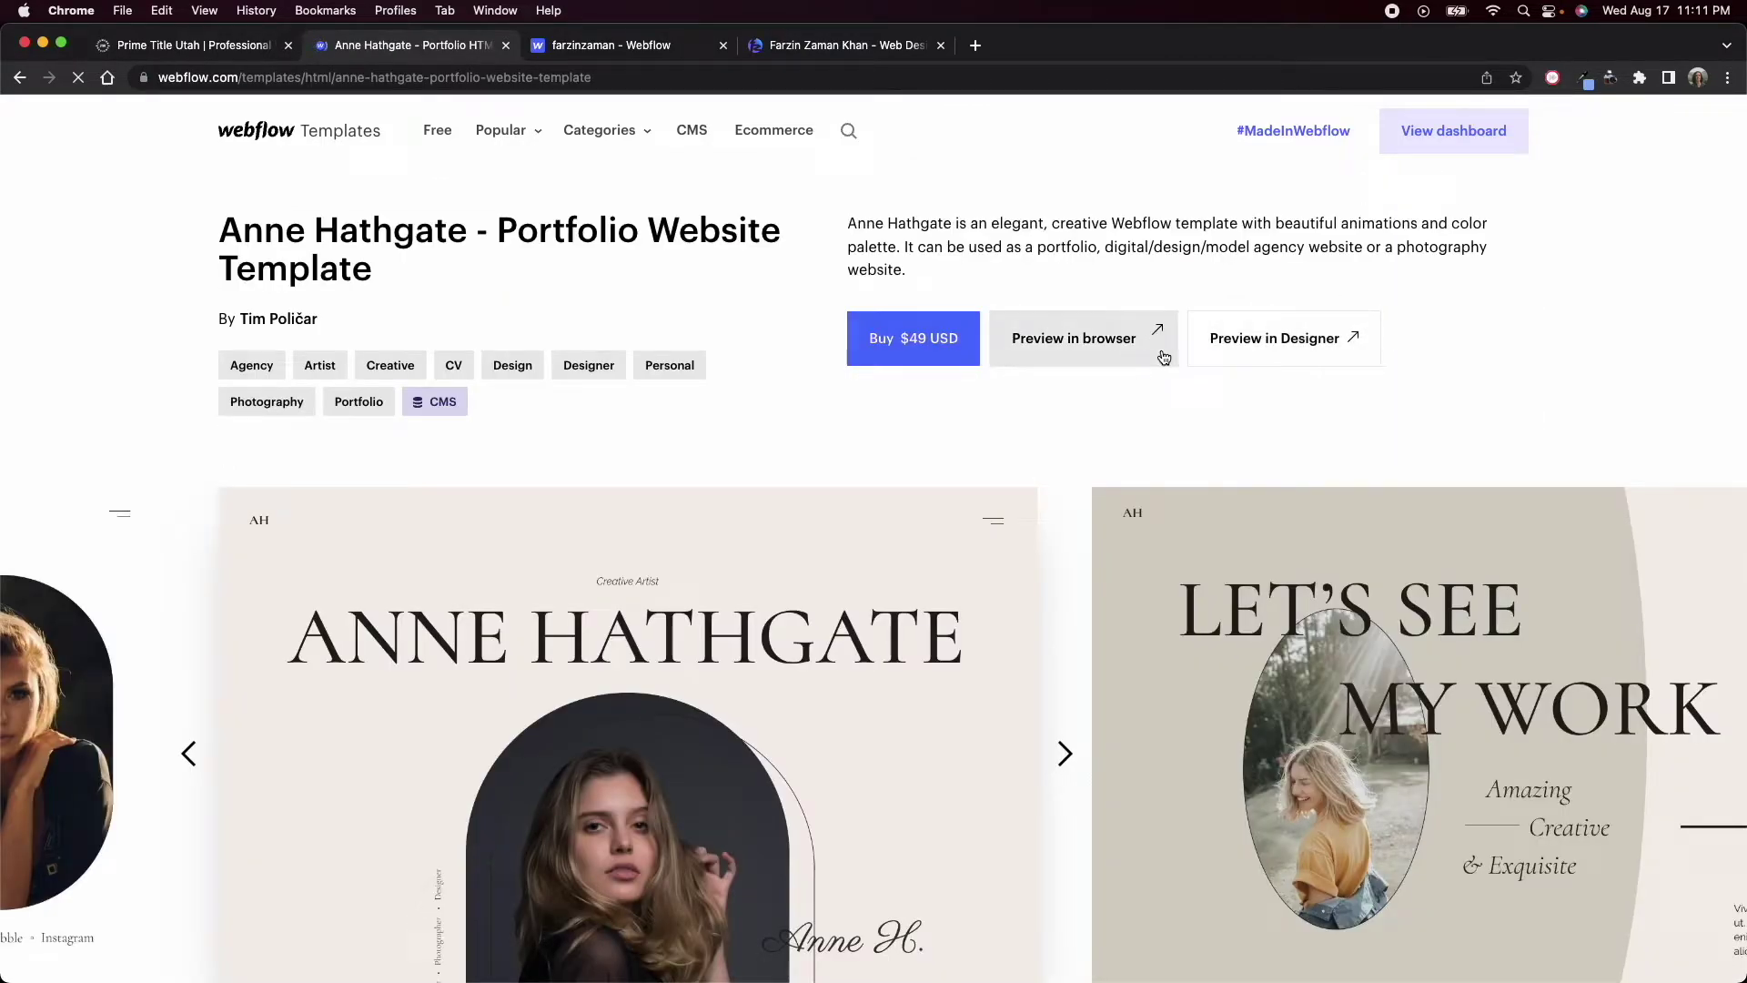
click(1164, 357)
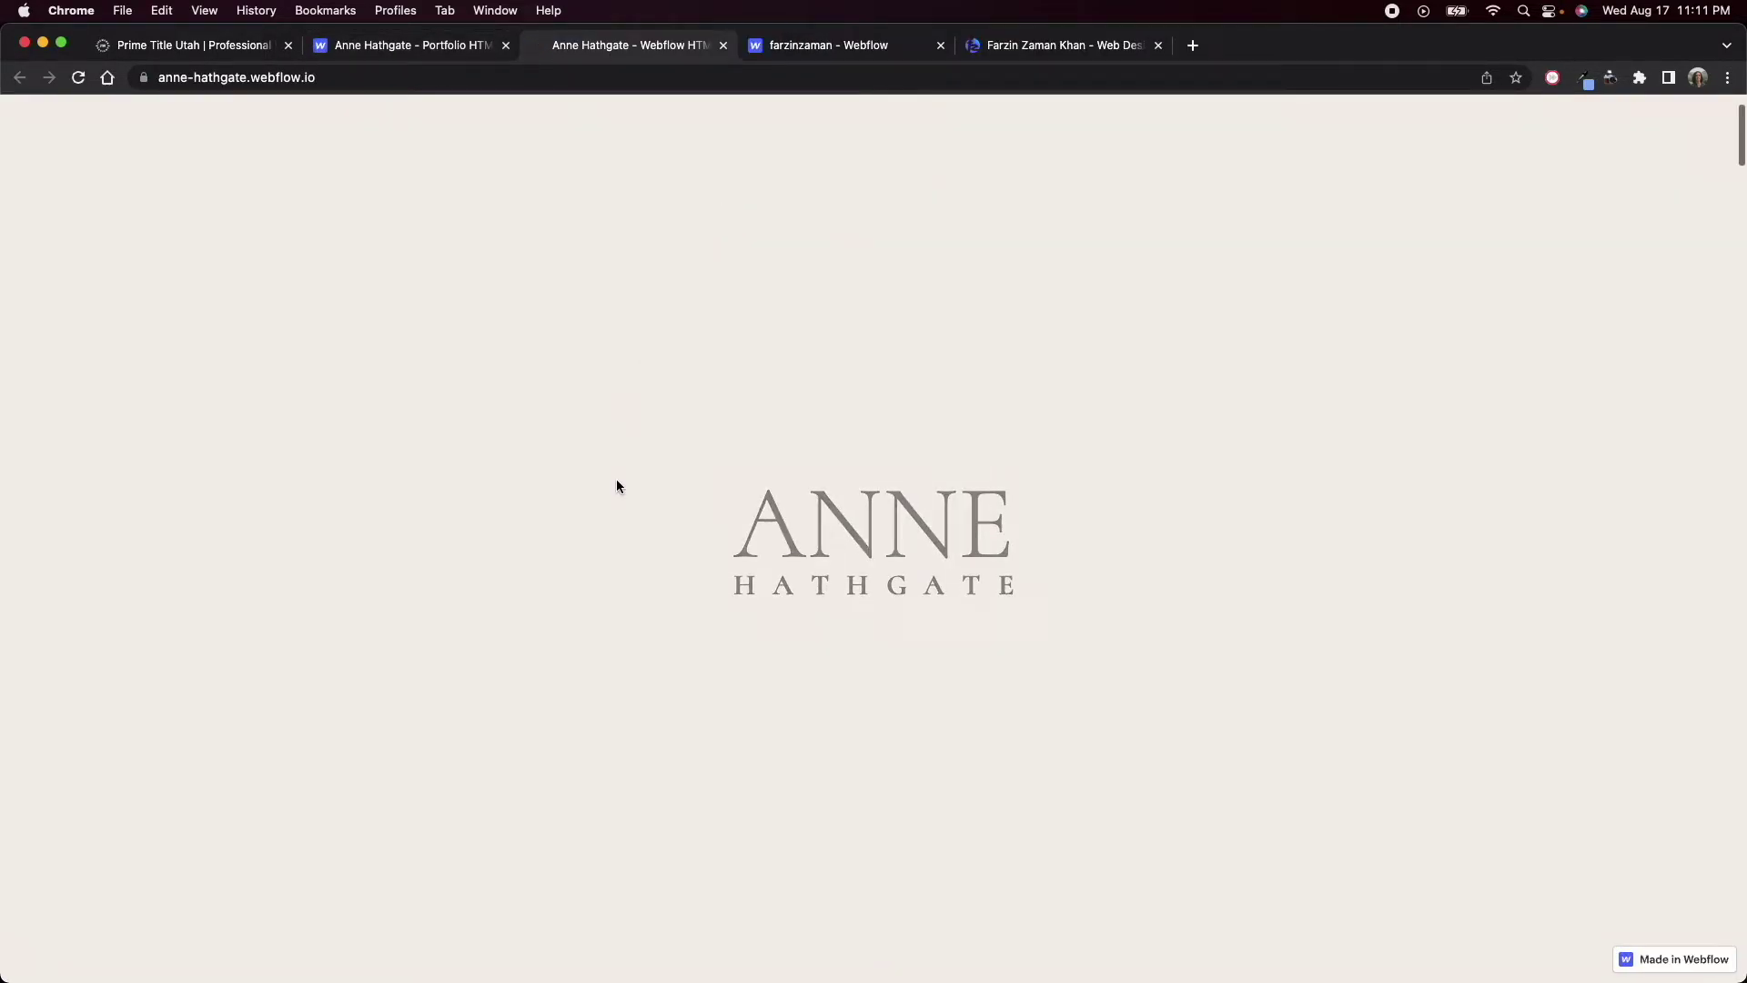
- Scroll through the Anne Hathgate preview, return to its template page, and open the dashboard
scroll(1136, 328, down, 5)
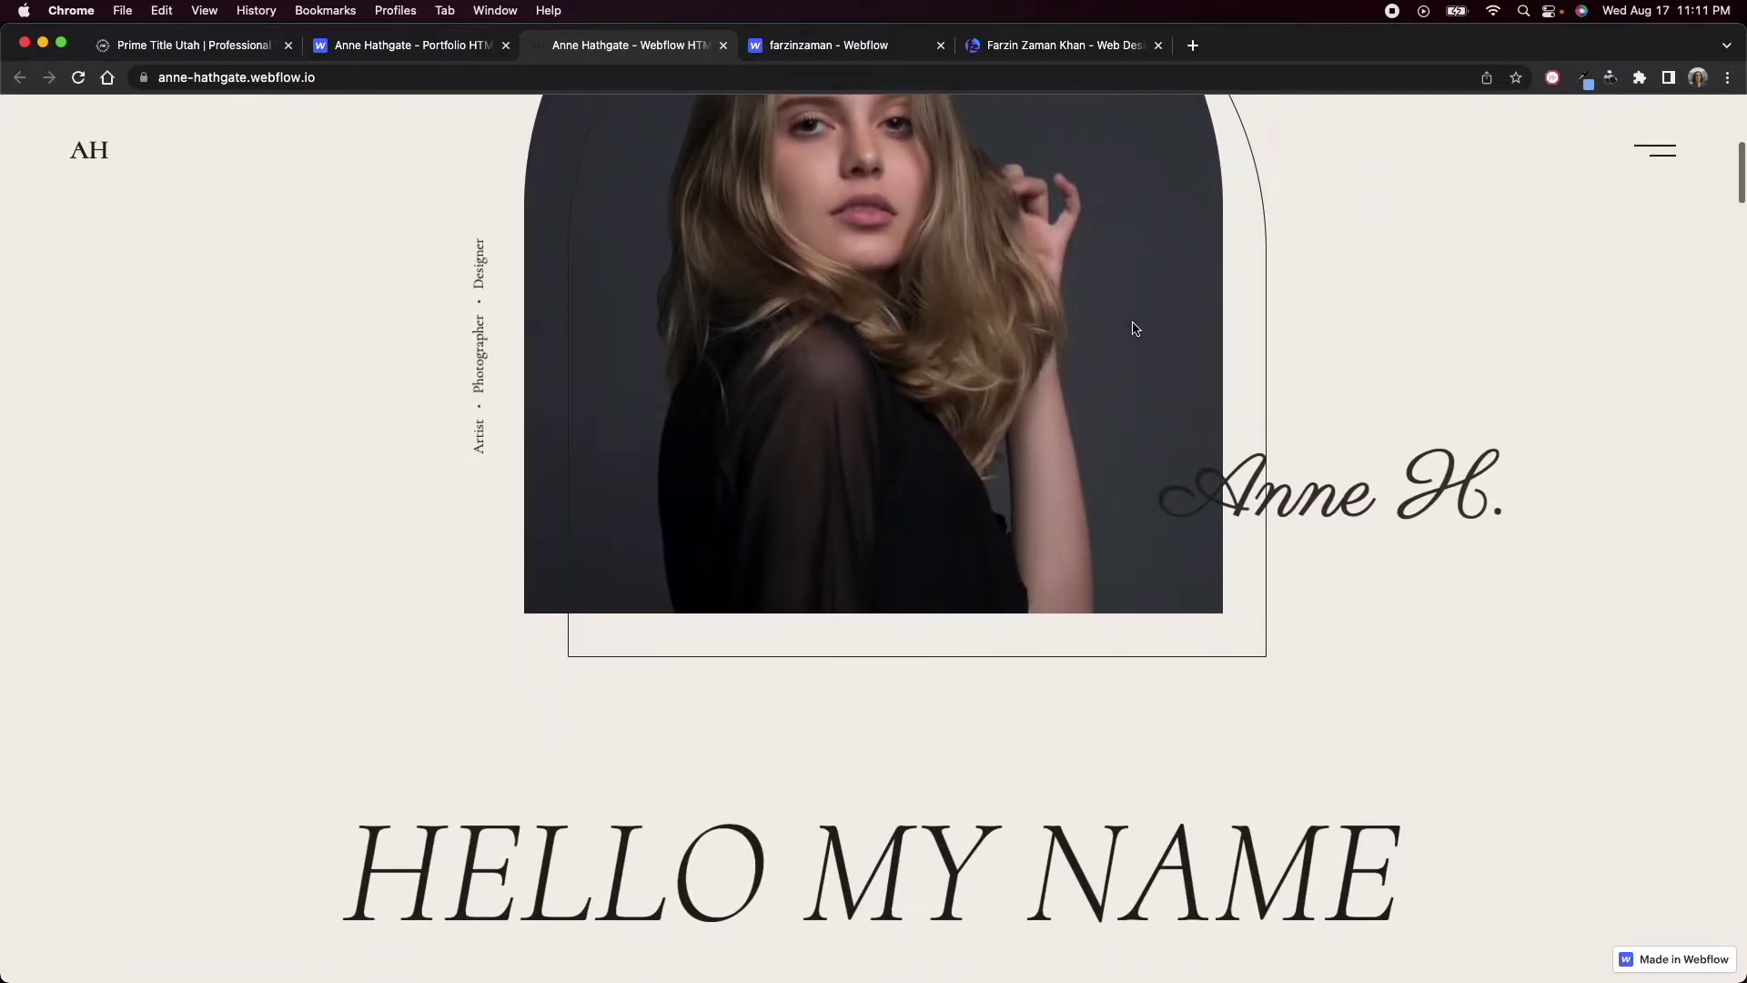
scroll(1136, 328, down, 10)
scroll(1133, 323, down, 10)
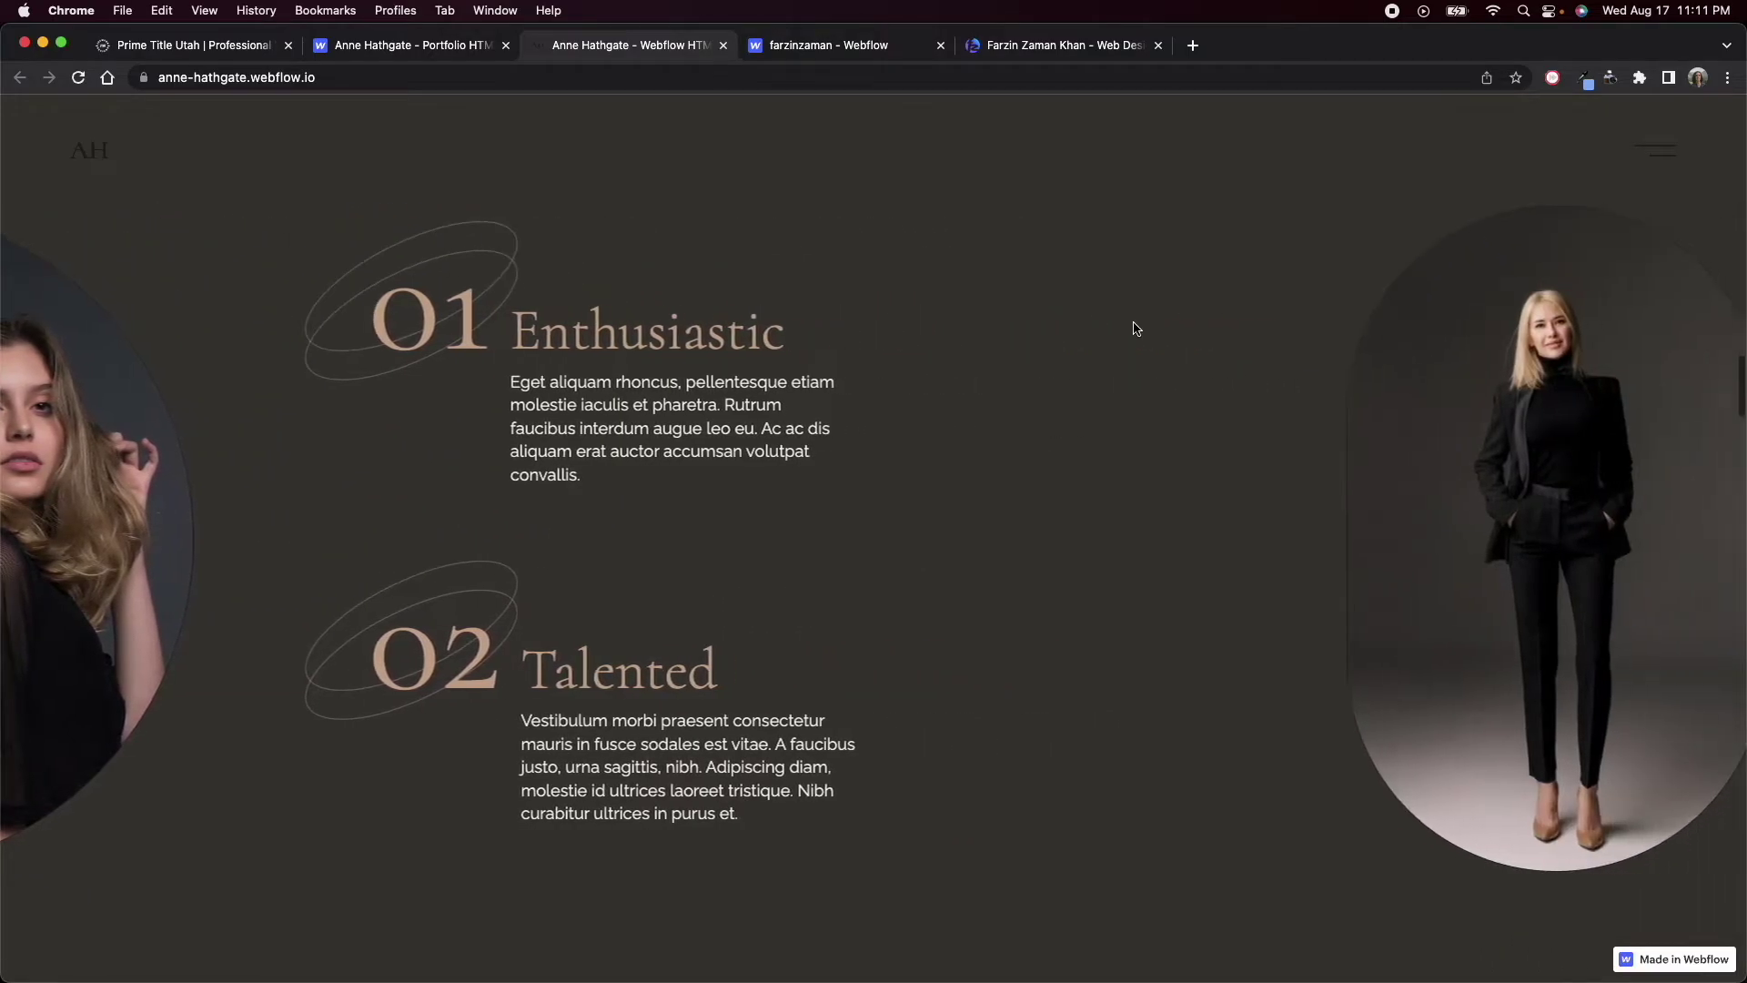
scroll(1136, 327, down, 10)
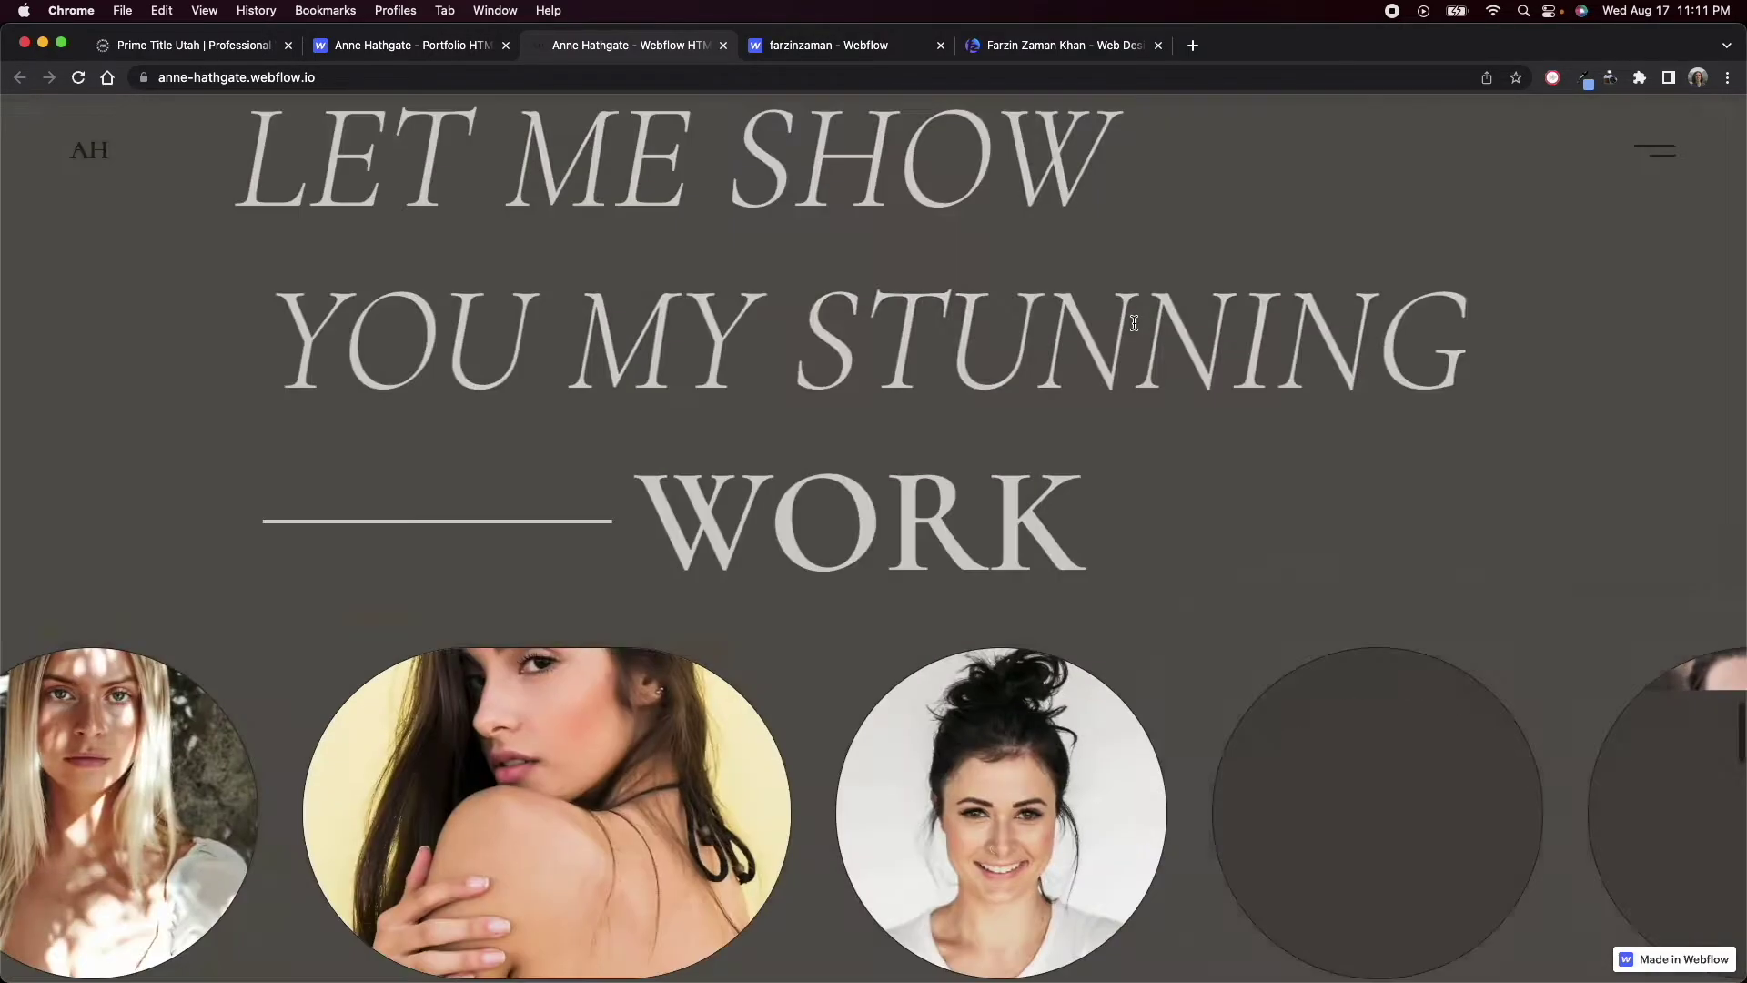
scroll(1133, 320, down, 15)
scroll(1133, 320, up, 5)
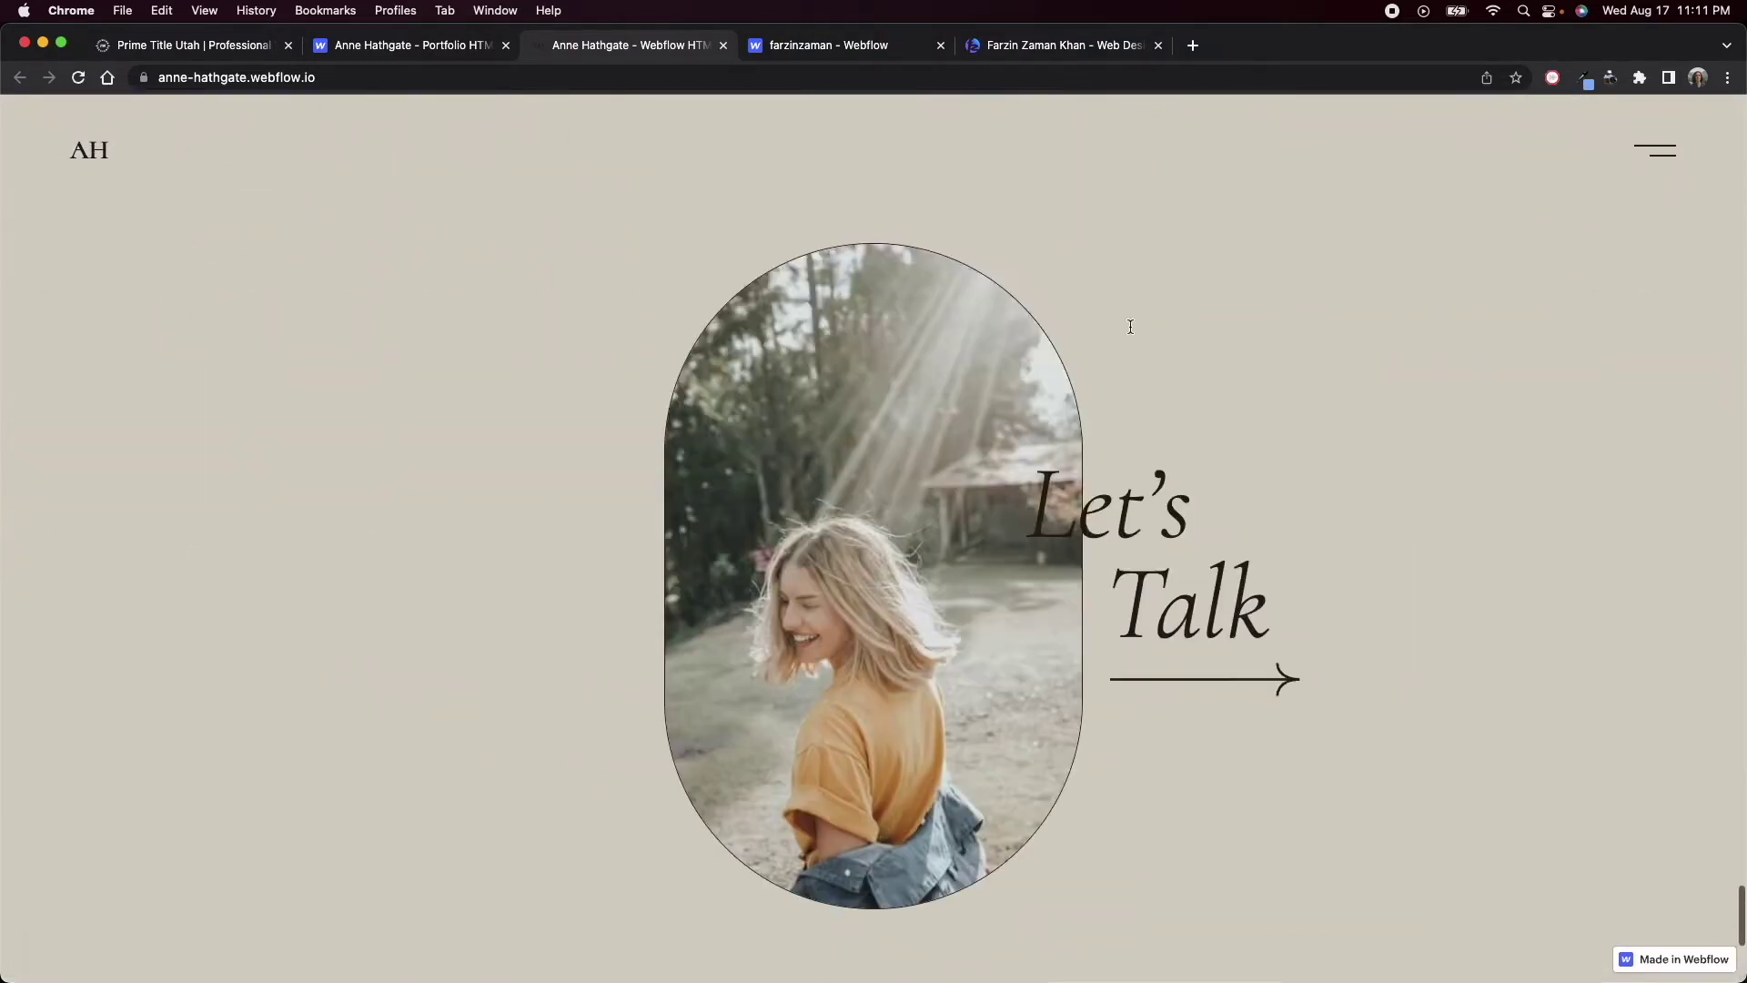
scroll(1131, 326, up, 20)
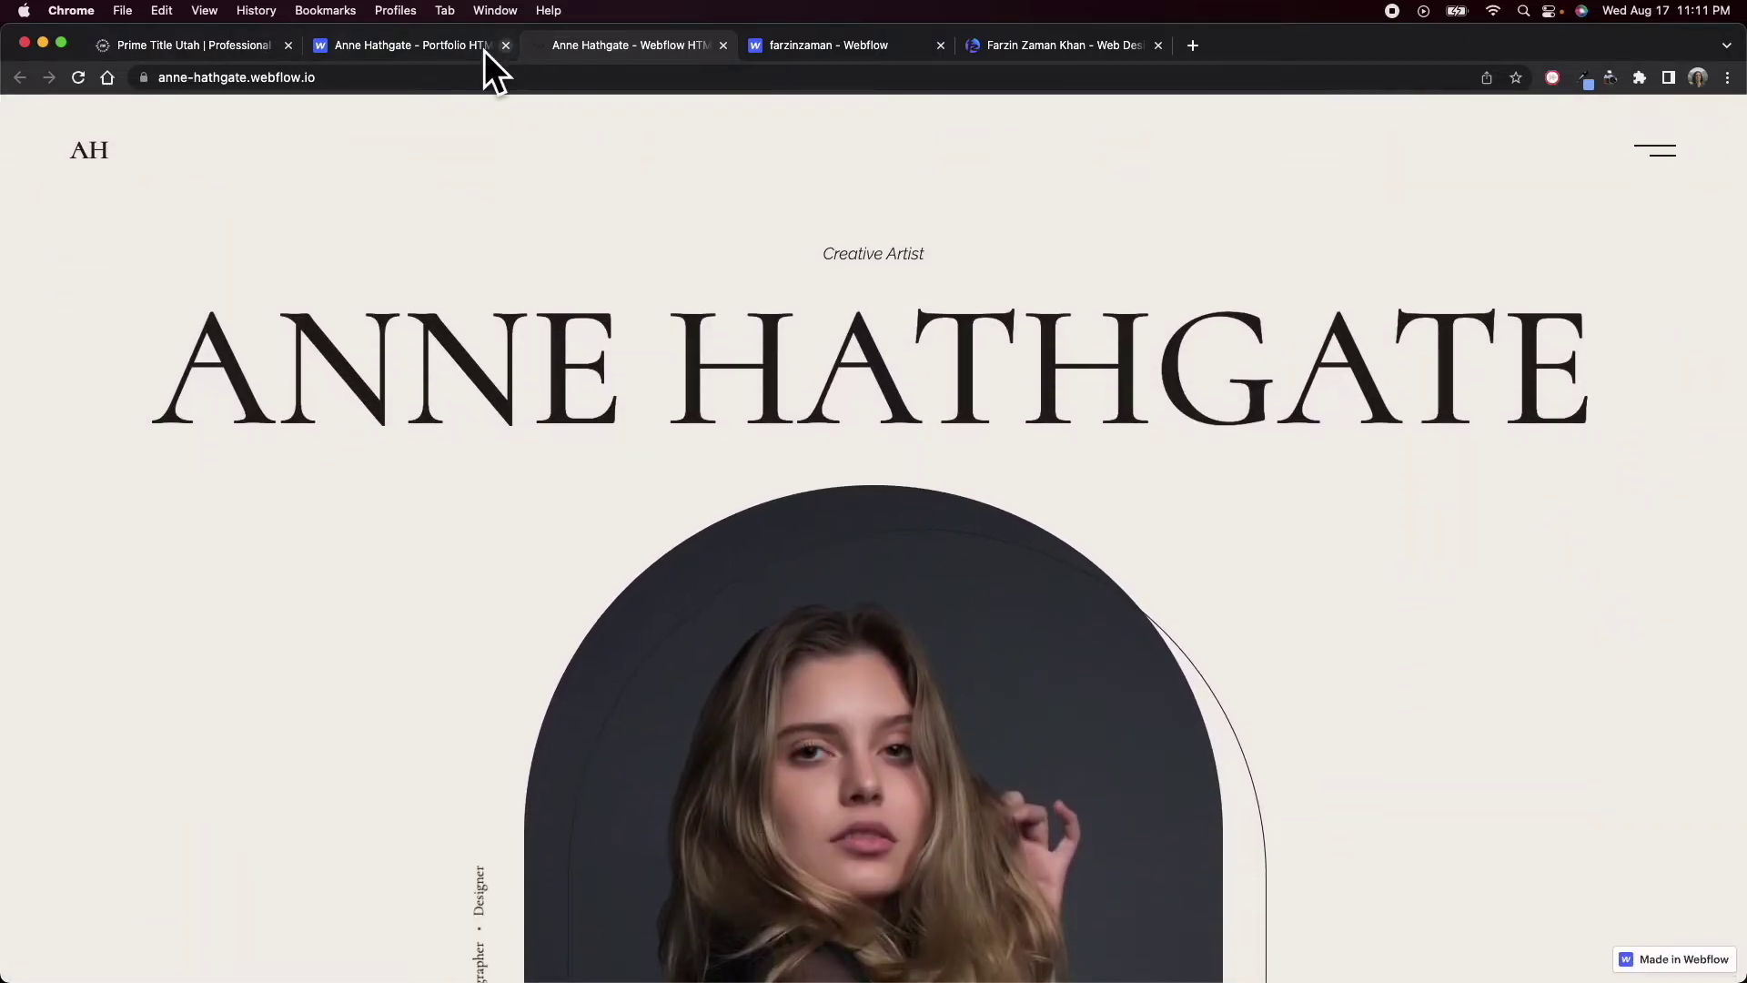
click(485, 51)
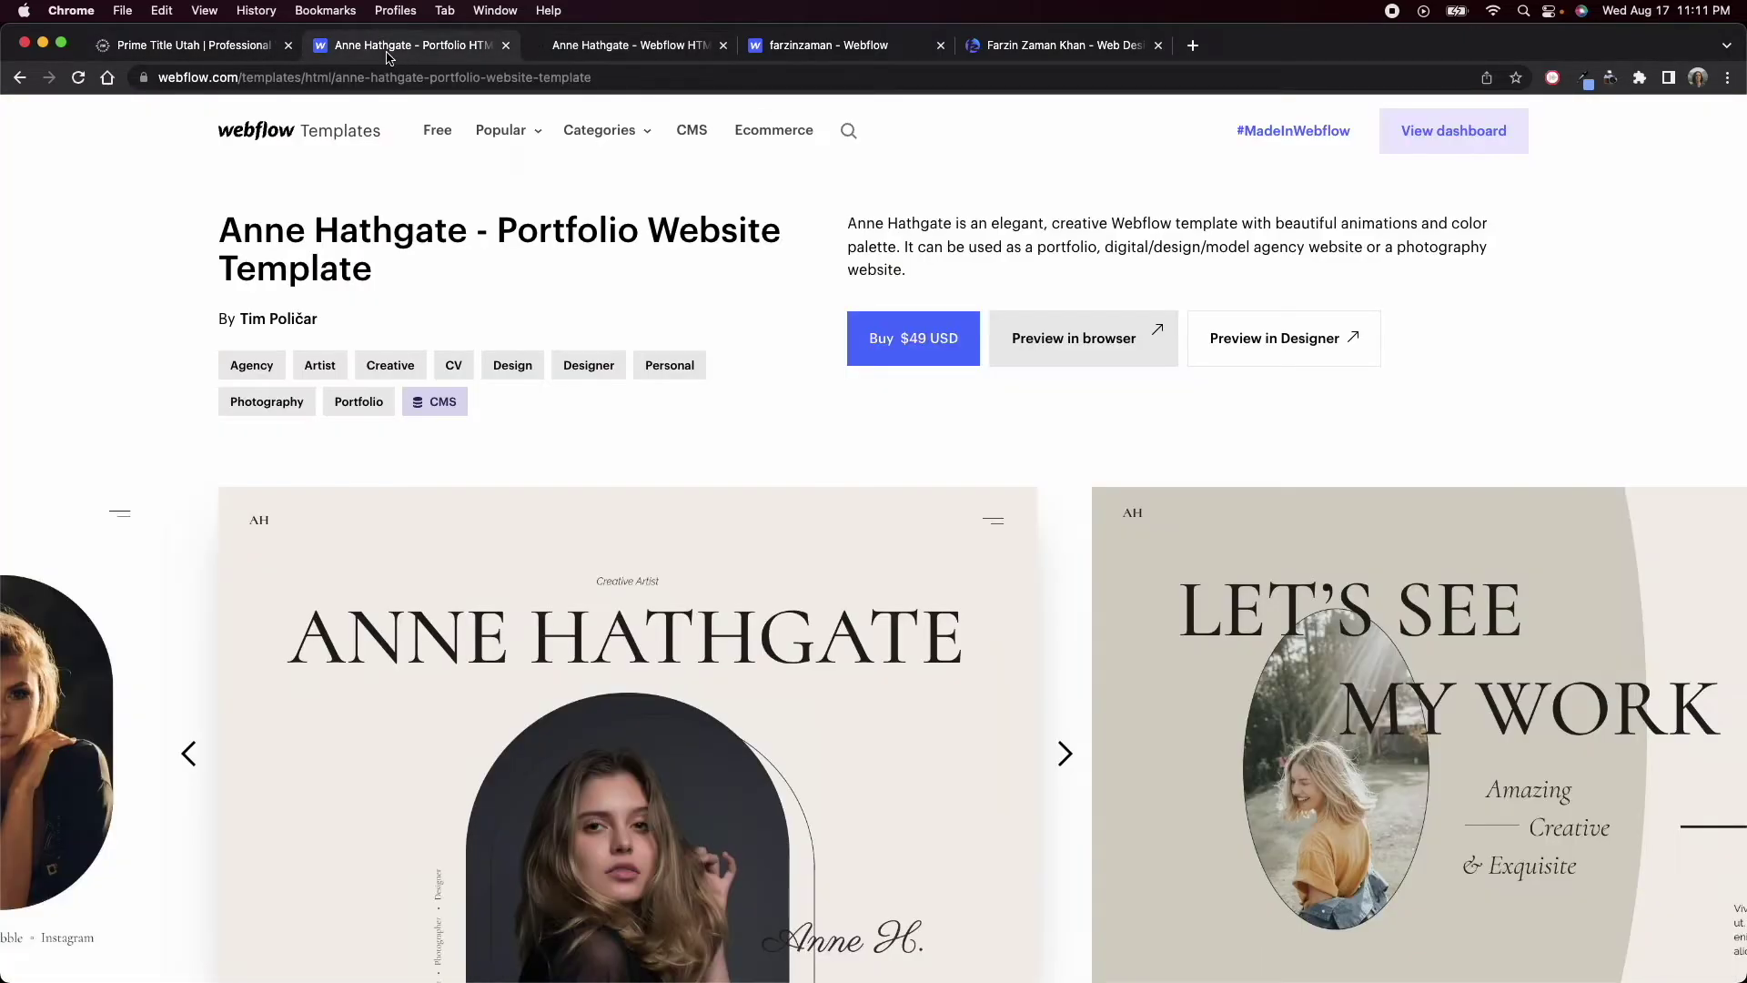
click(1415, 141)
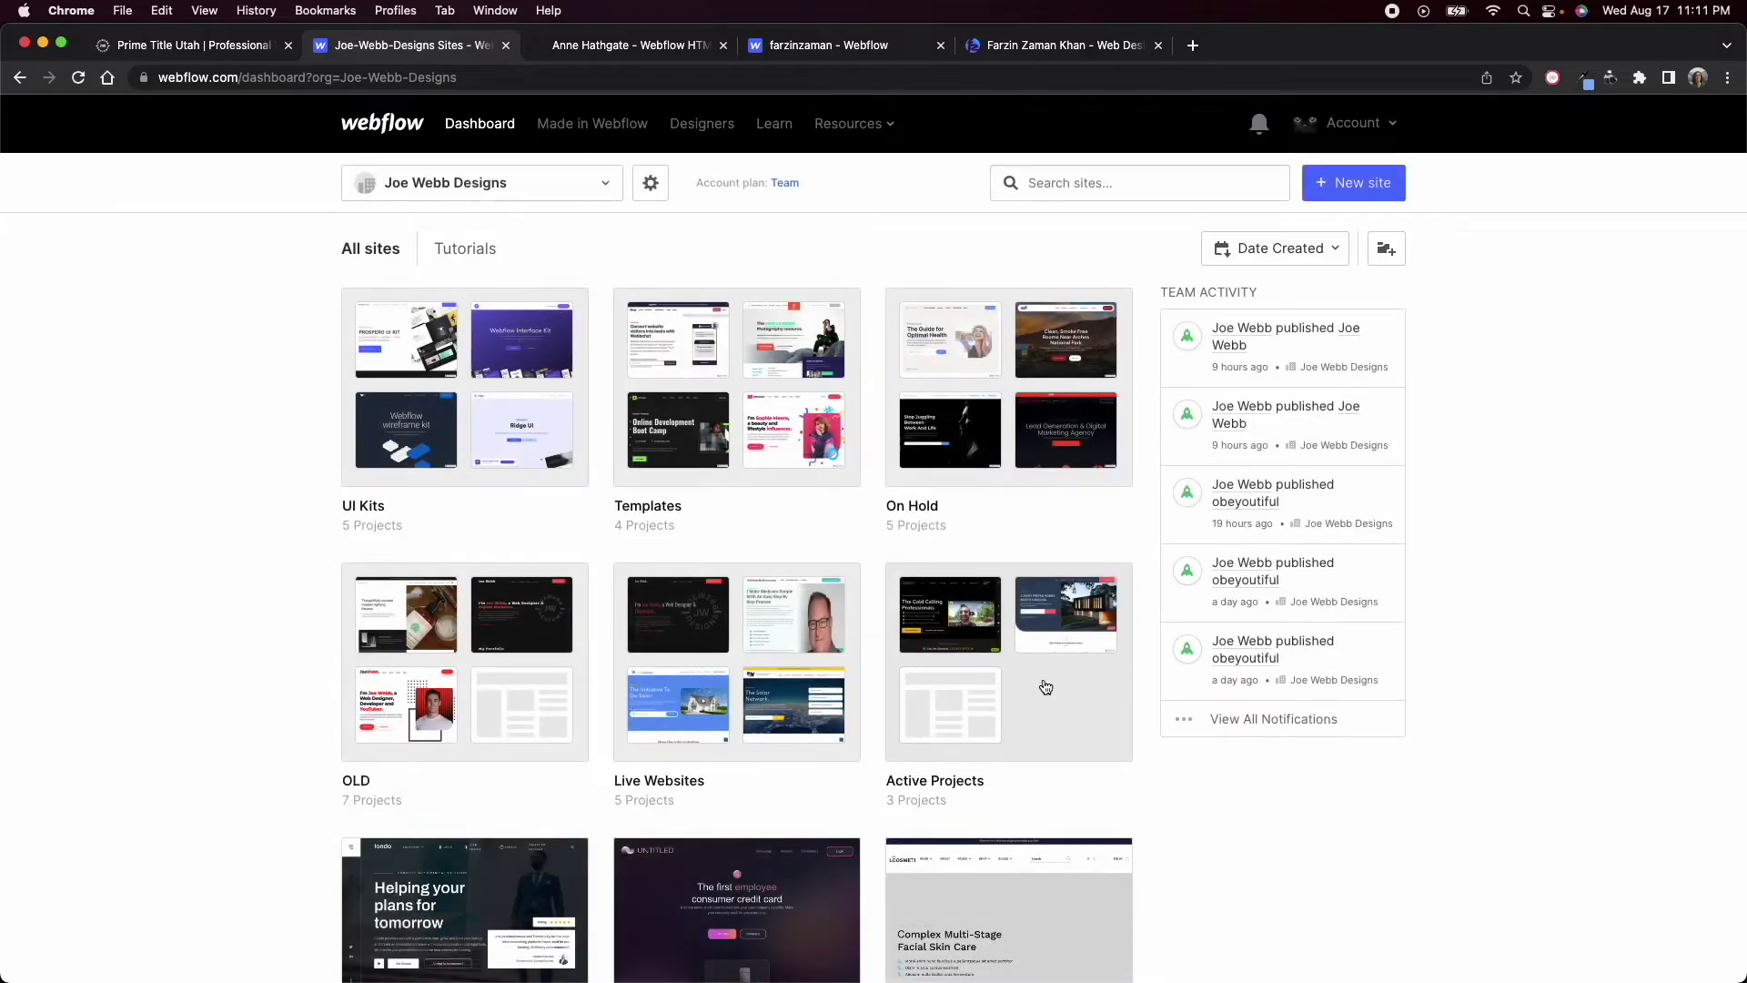
- Open the Live Websites folder and launch the personal portfolio site in the Designer
click(750, 649)
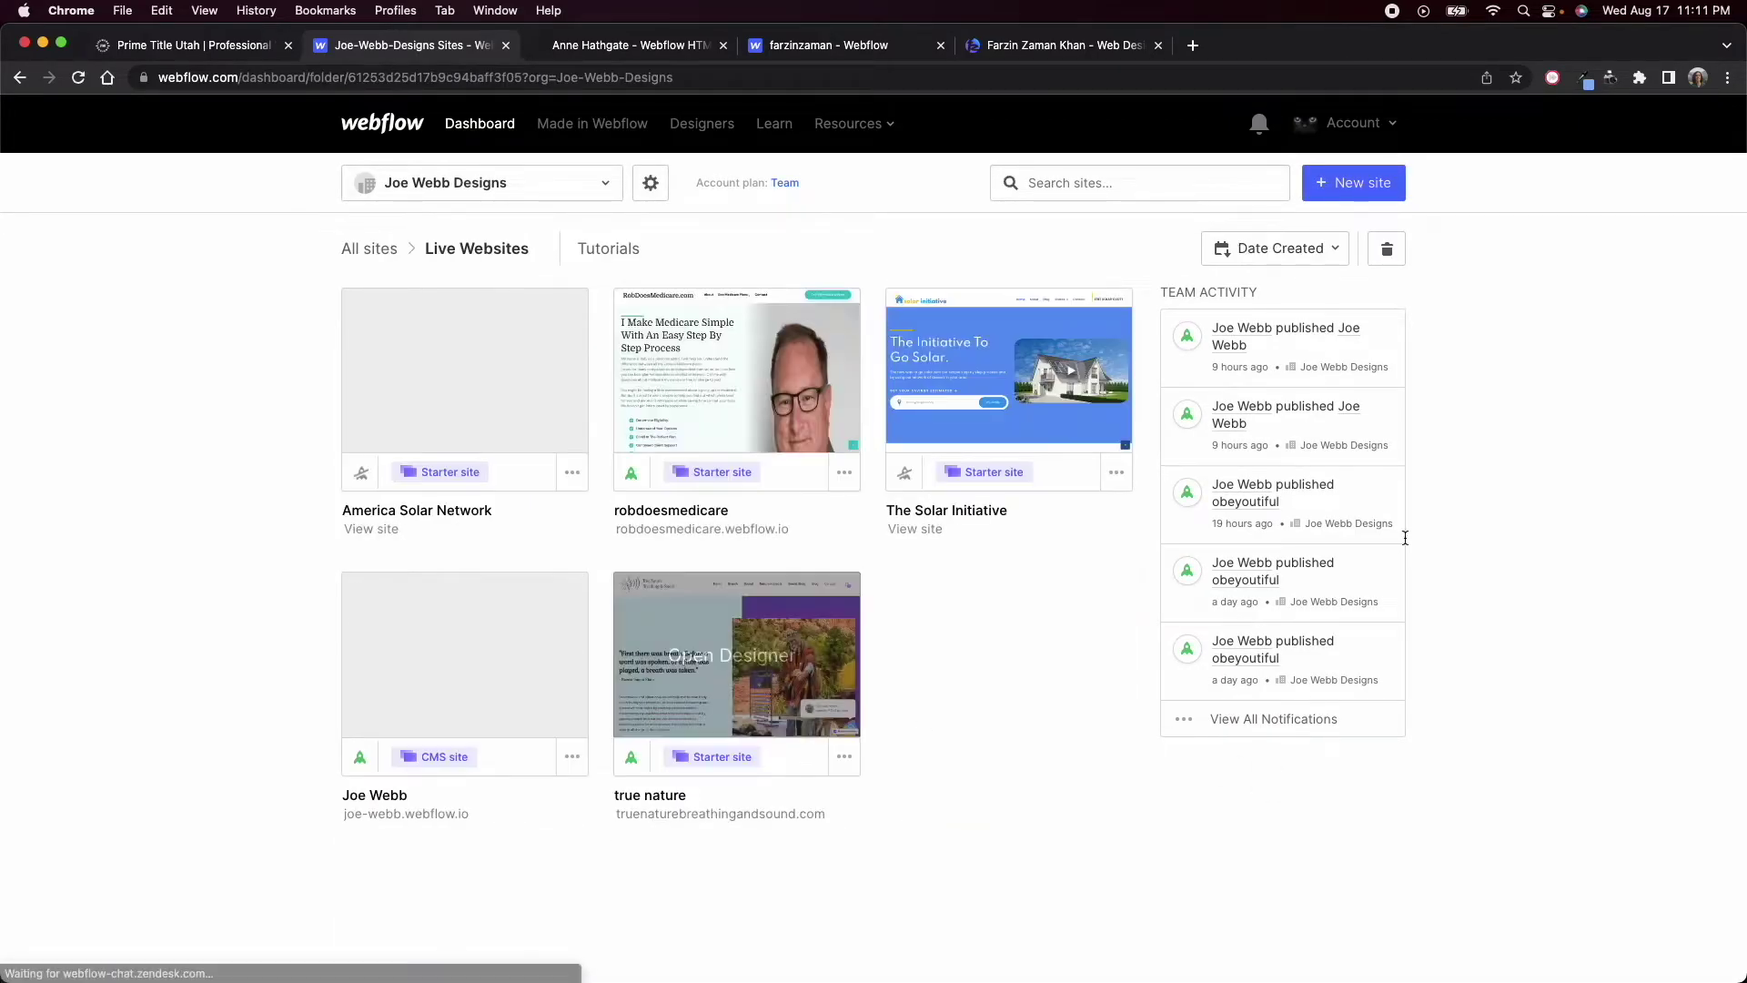
click(994, 368)
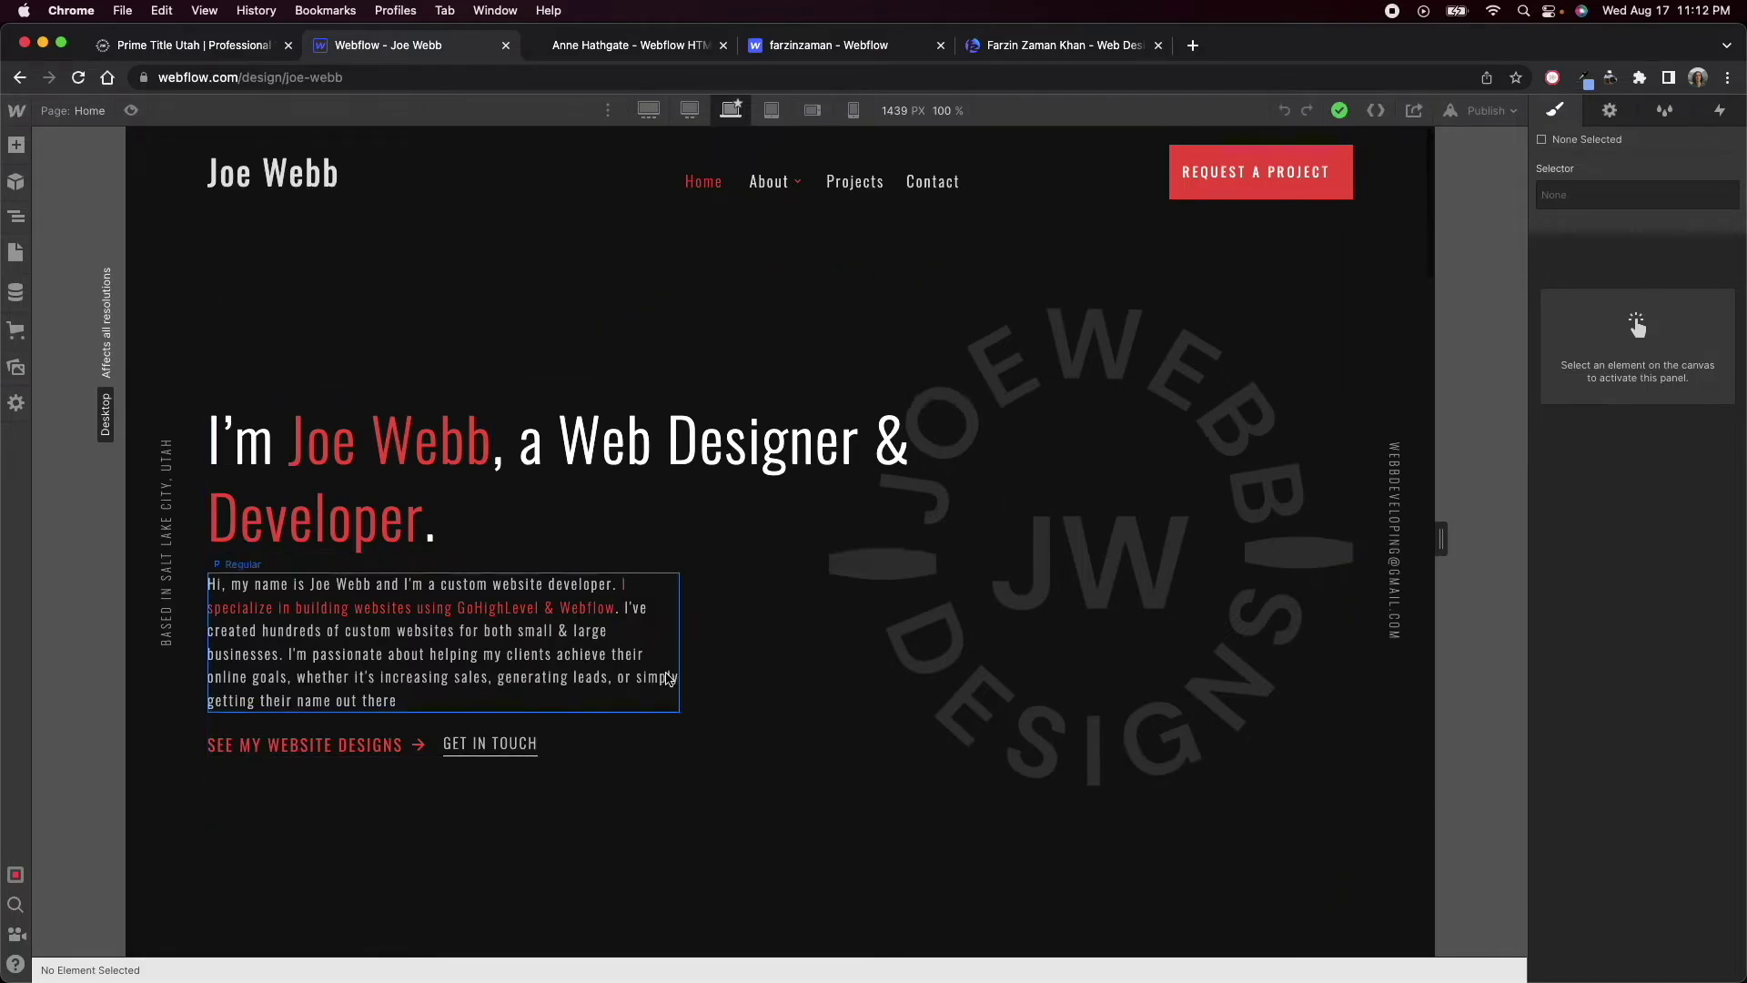
- Scroll through the Joe Webb home page canvas, then bring up the Export Code dialog
scroll(652, 667, down, 5)
scroll(699, 290, down, 13)
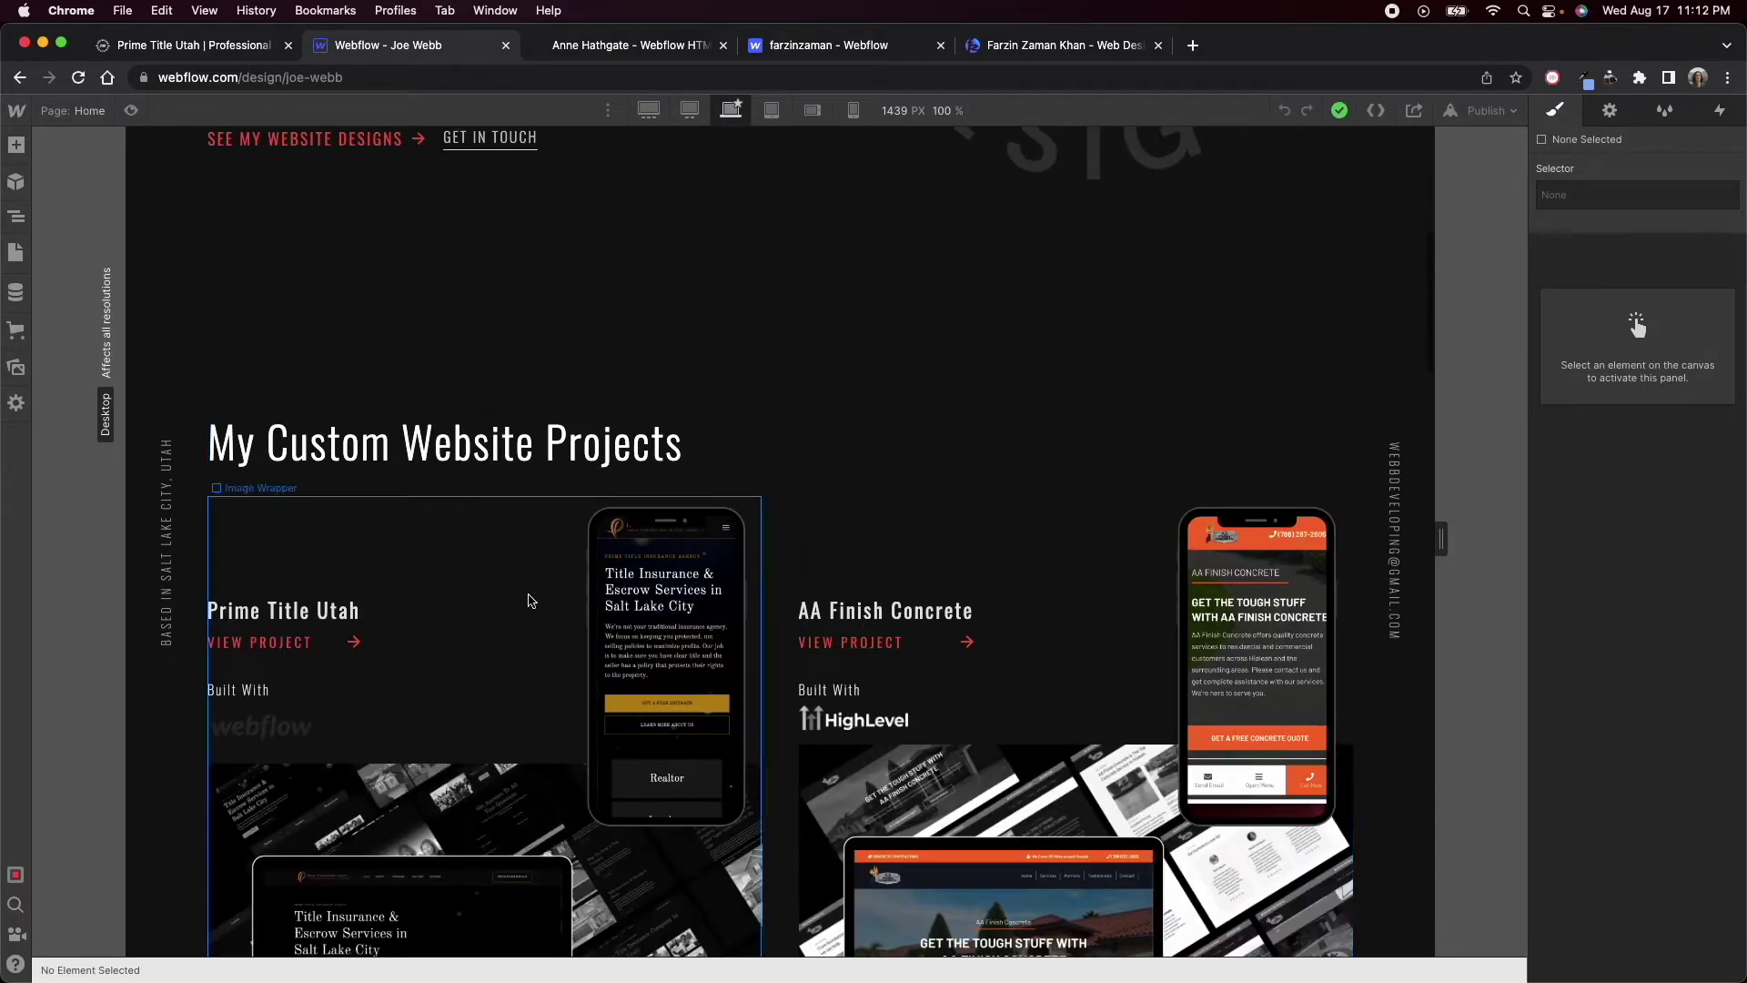
scroll(596, 419, down, 18)
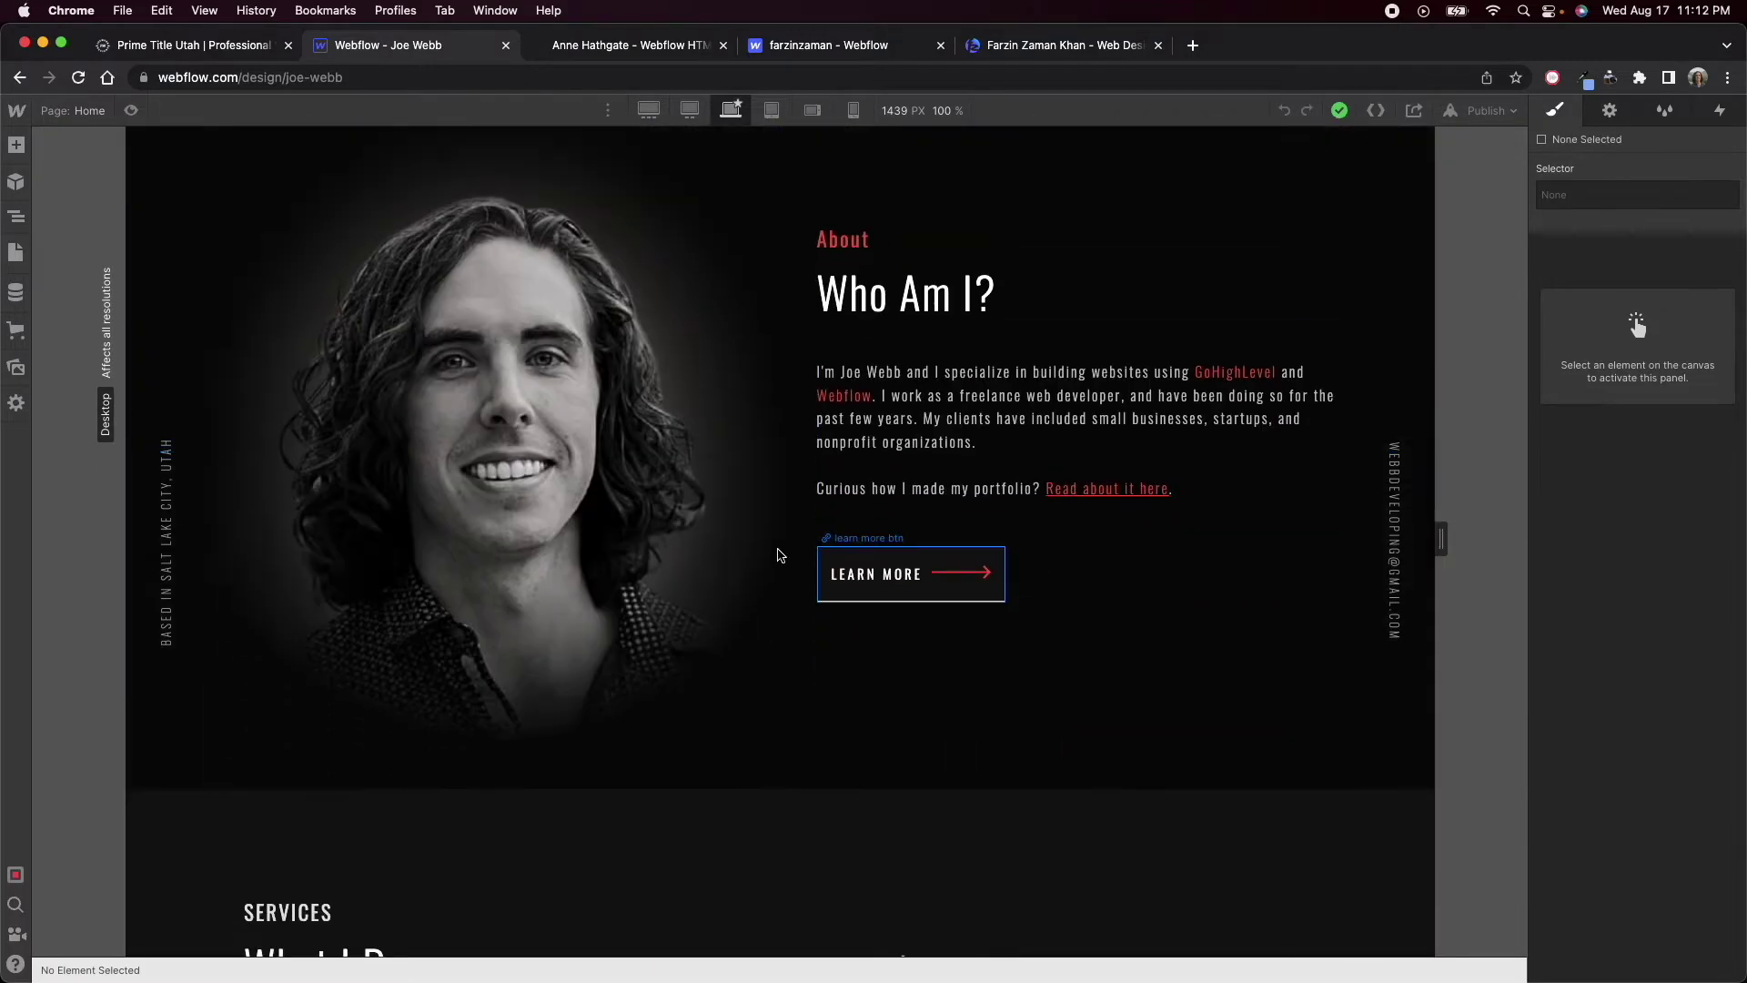
scroll(600, 507, down, 6)
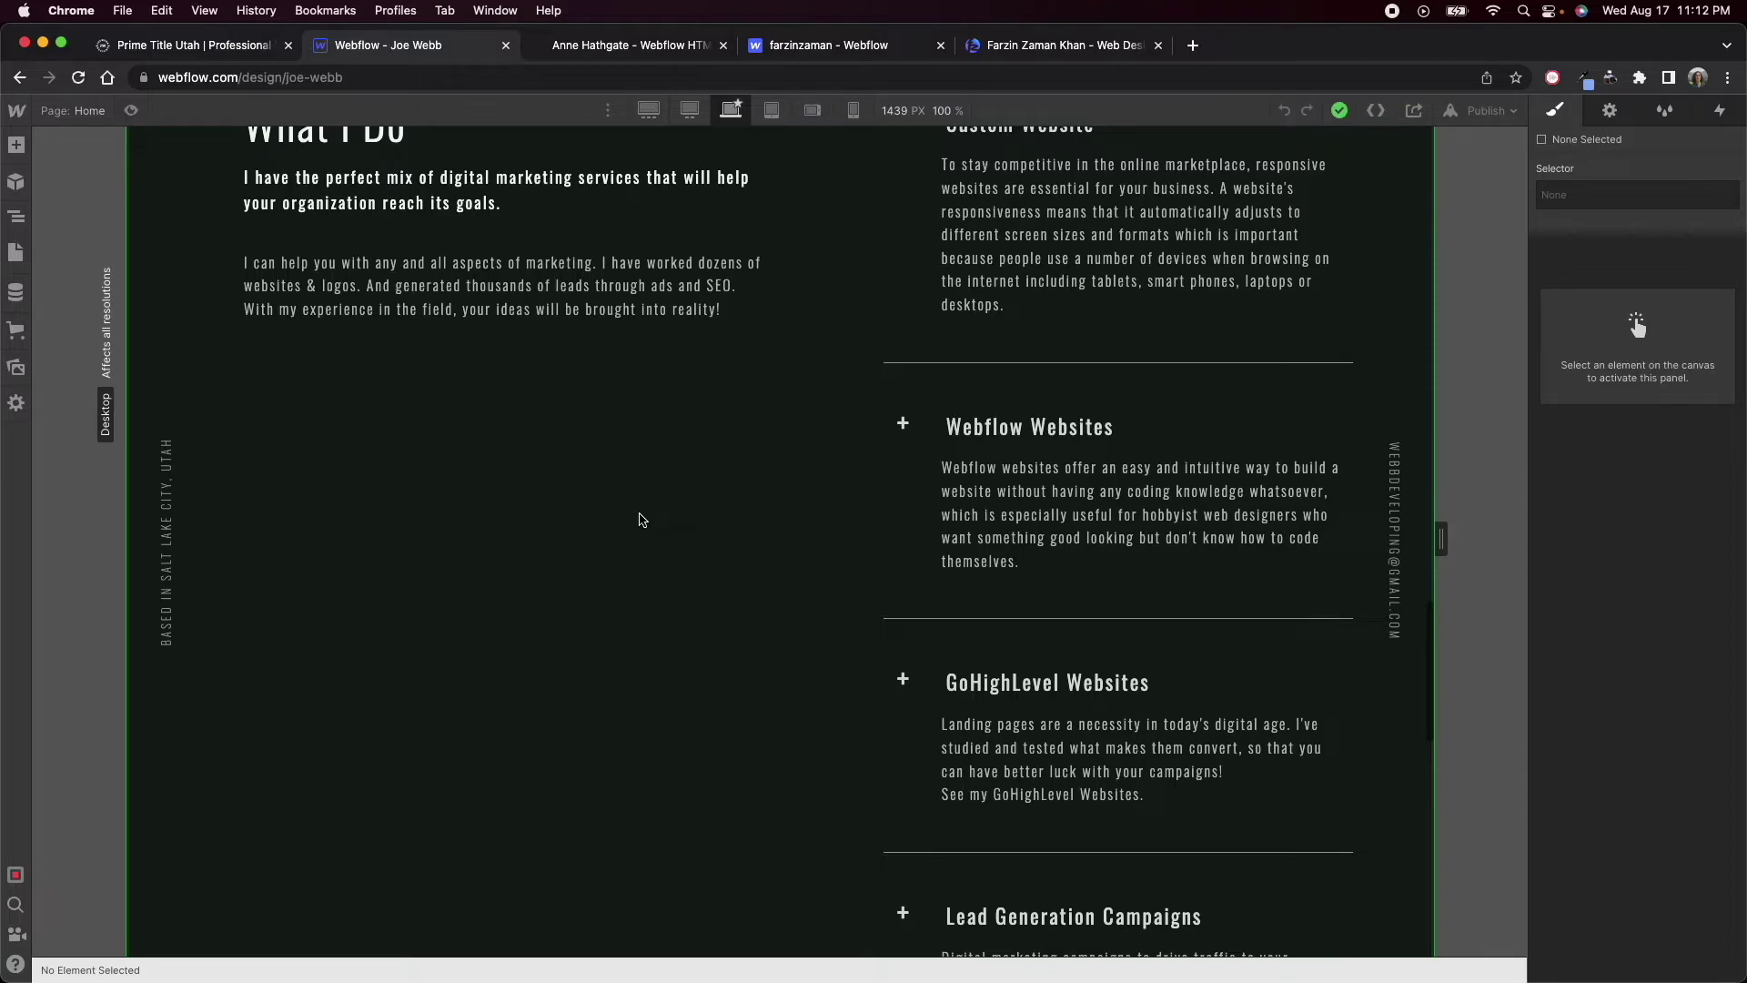
scroll(624, 446, down, 20)
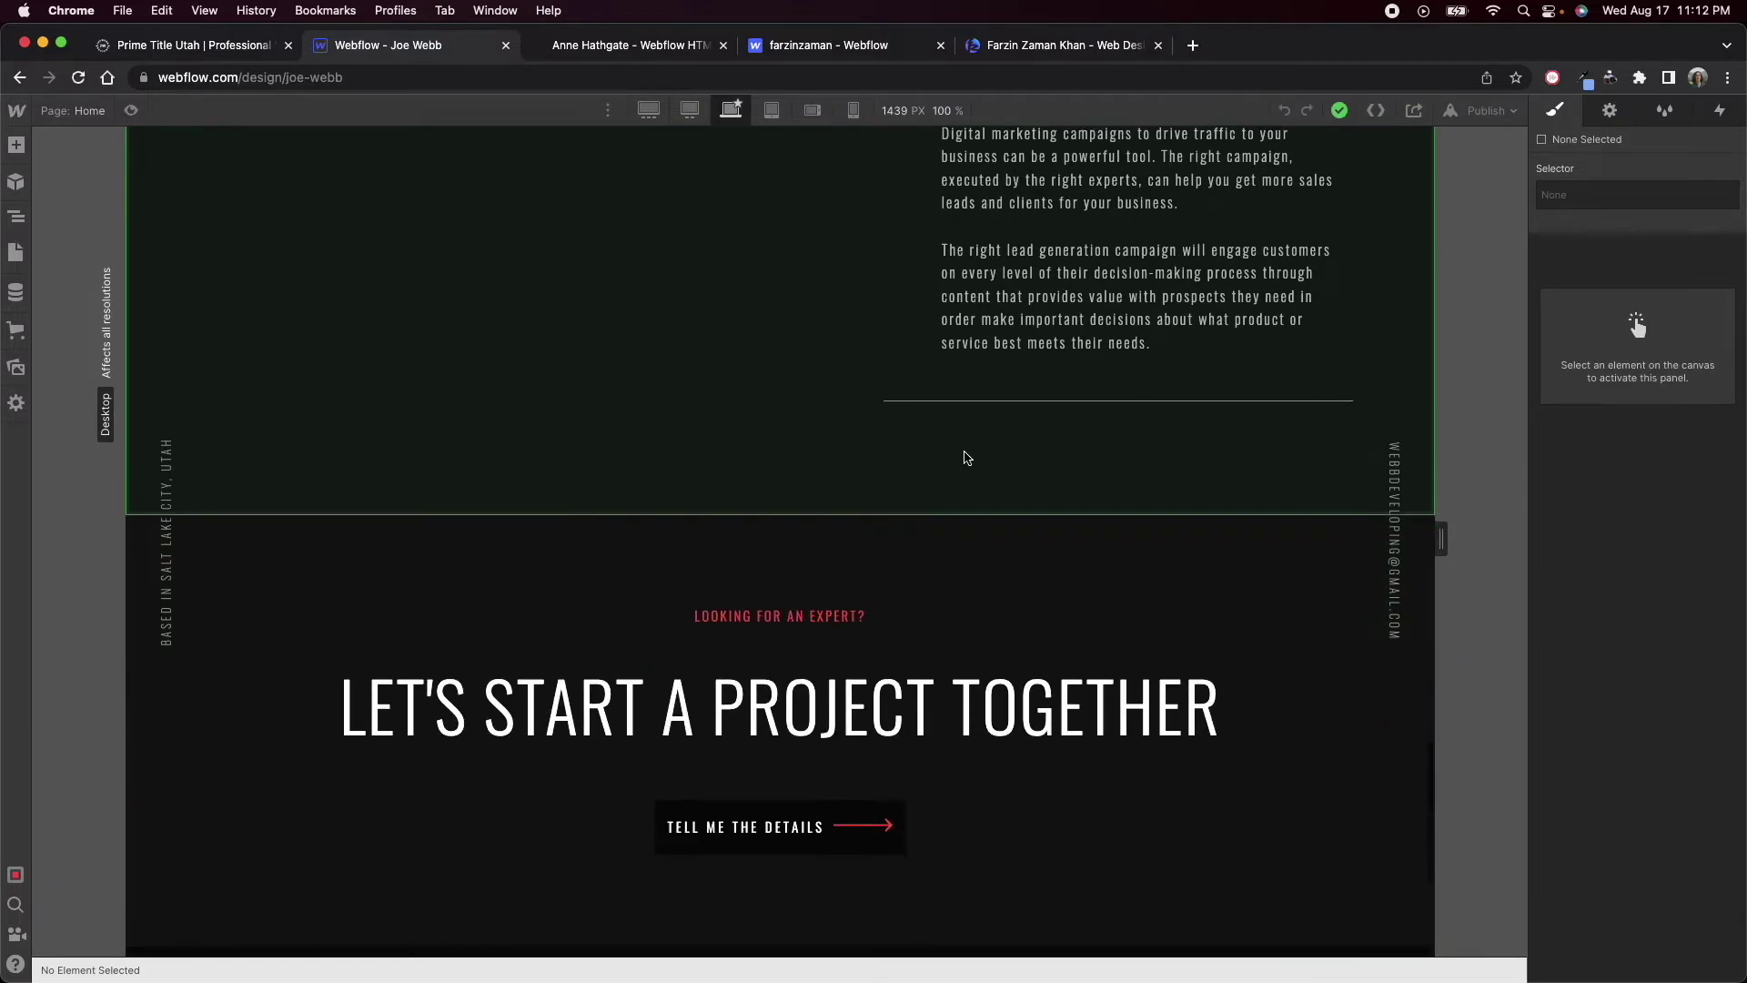
scroll(630, 610, up, 20)
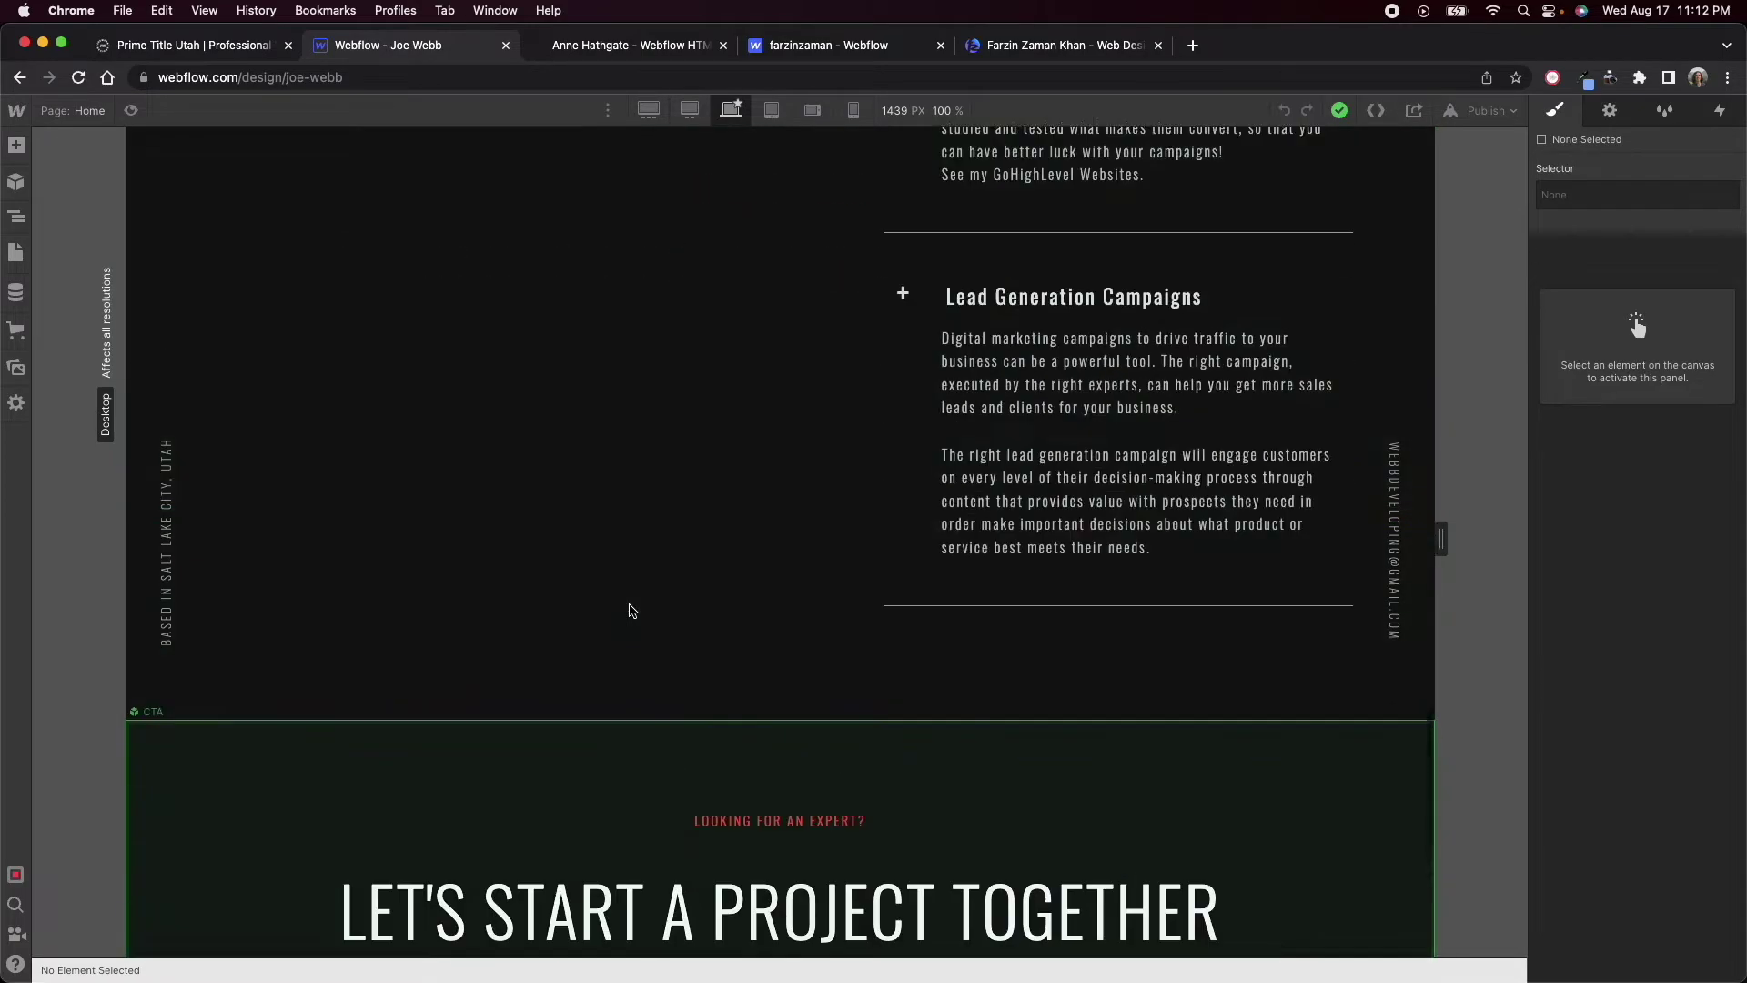
scroll(633, 609, up, 15)
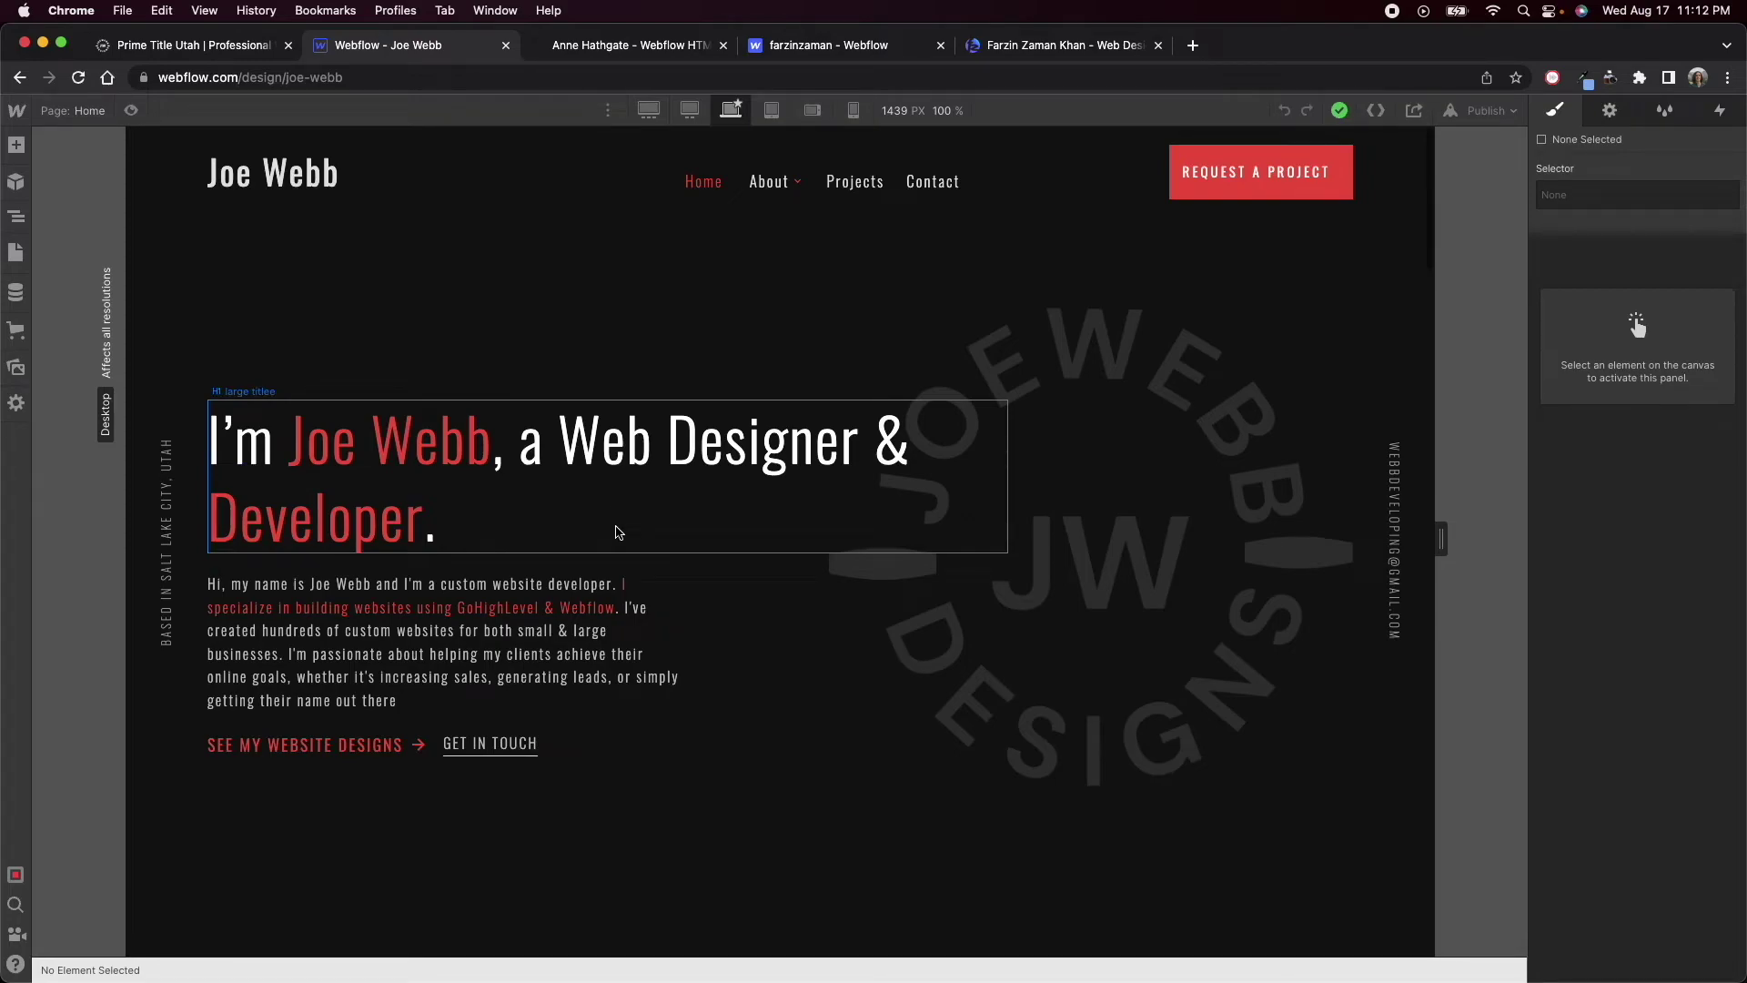
click(1376, 111)
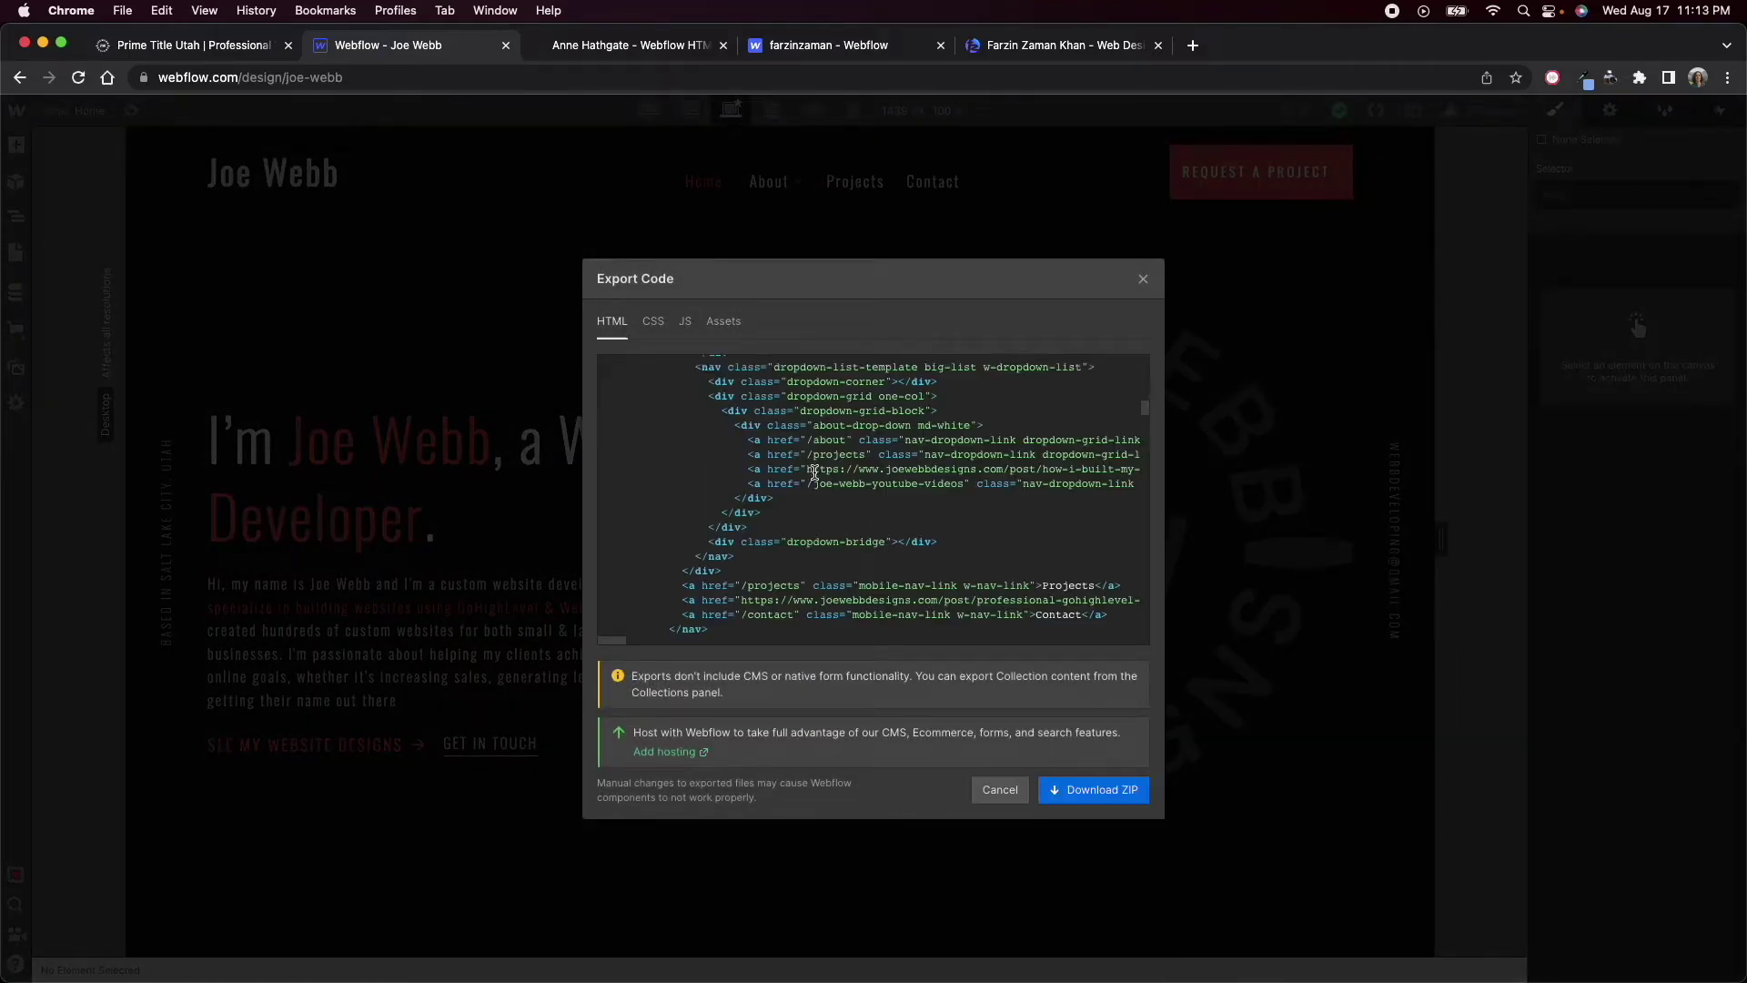
- Scroll through the exported home-page HTML, then dismiss the Export Code dialog with Escape
scroll(839, 482, down, 5)
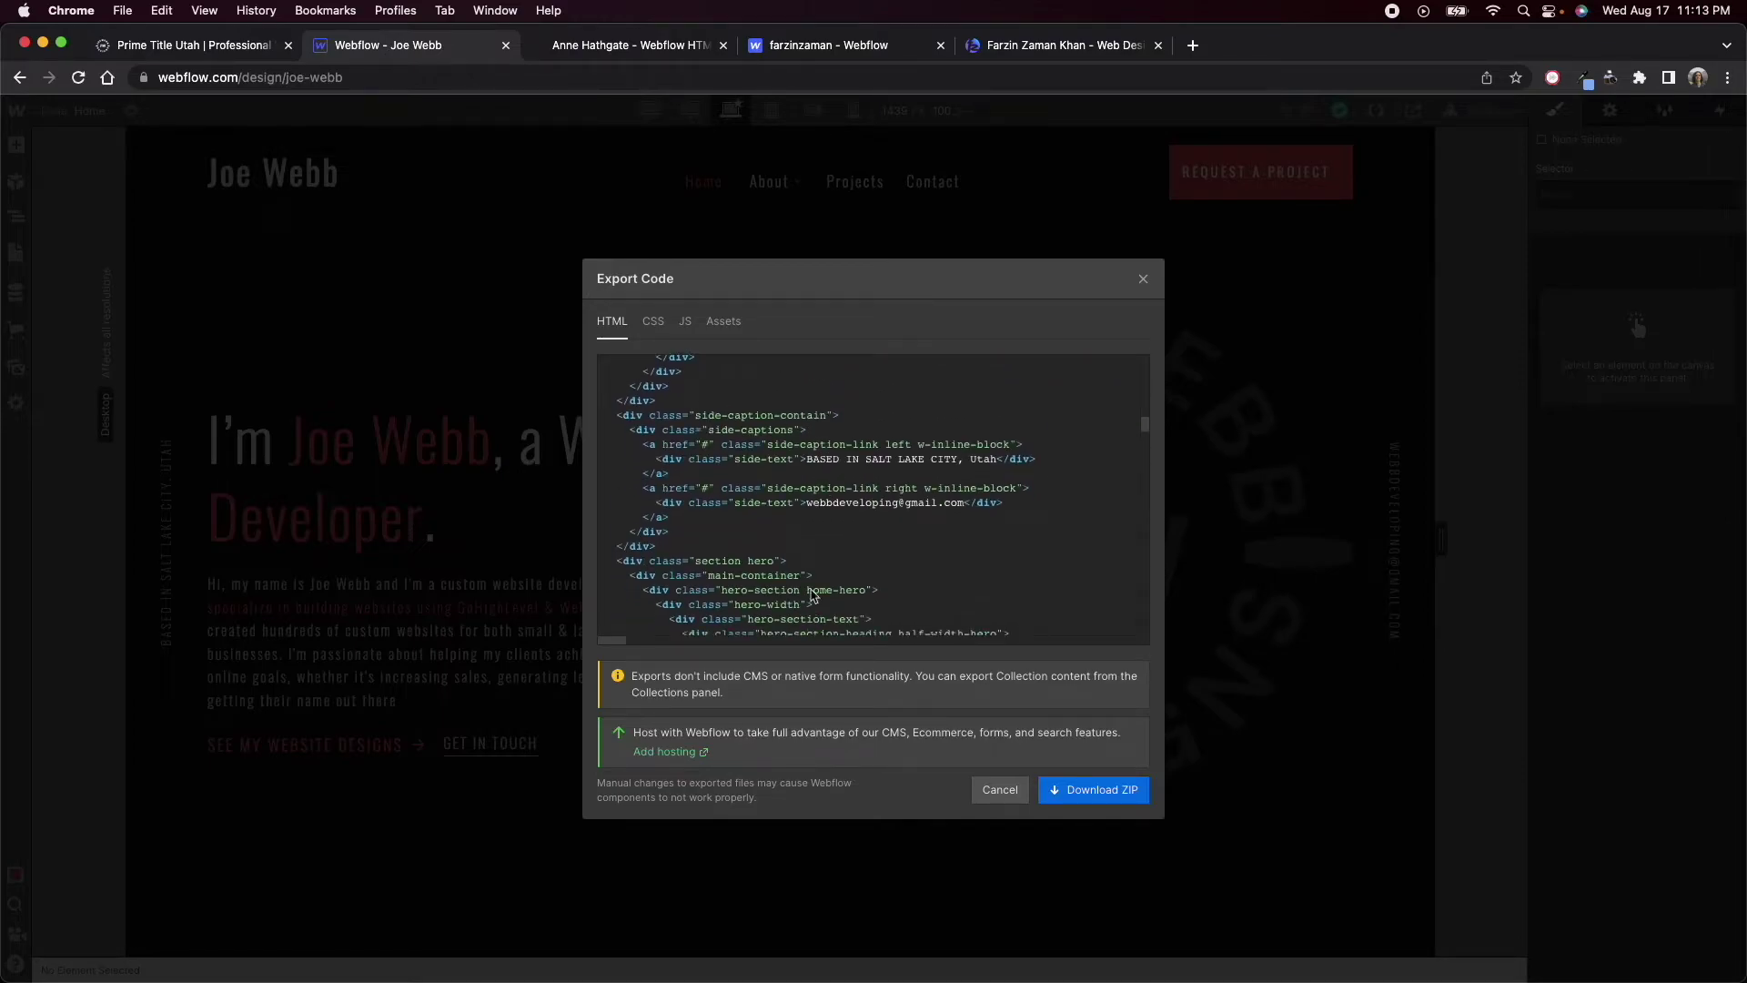
scroll(813, 596, down, 5)
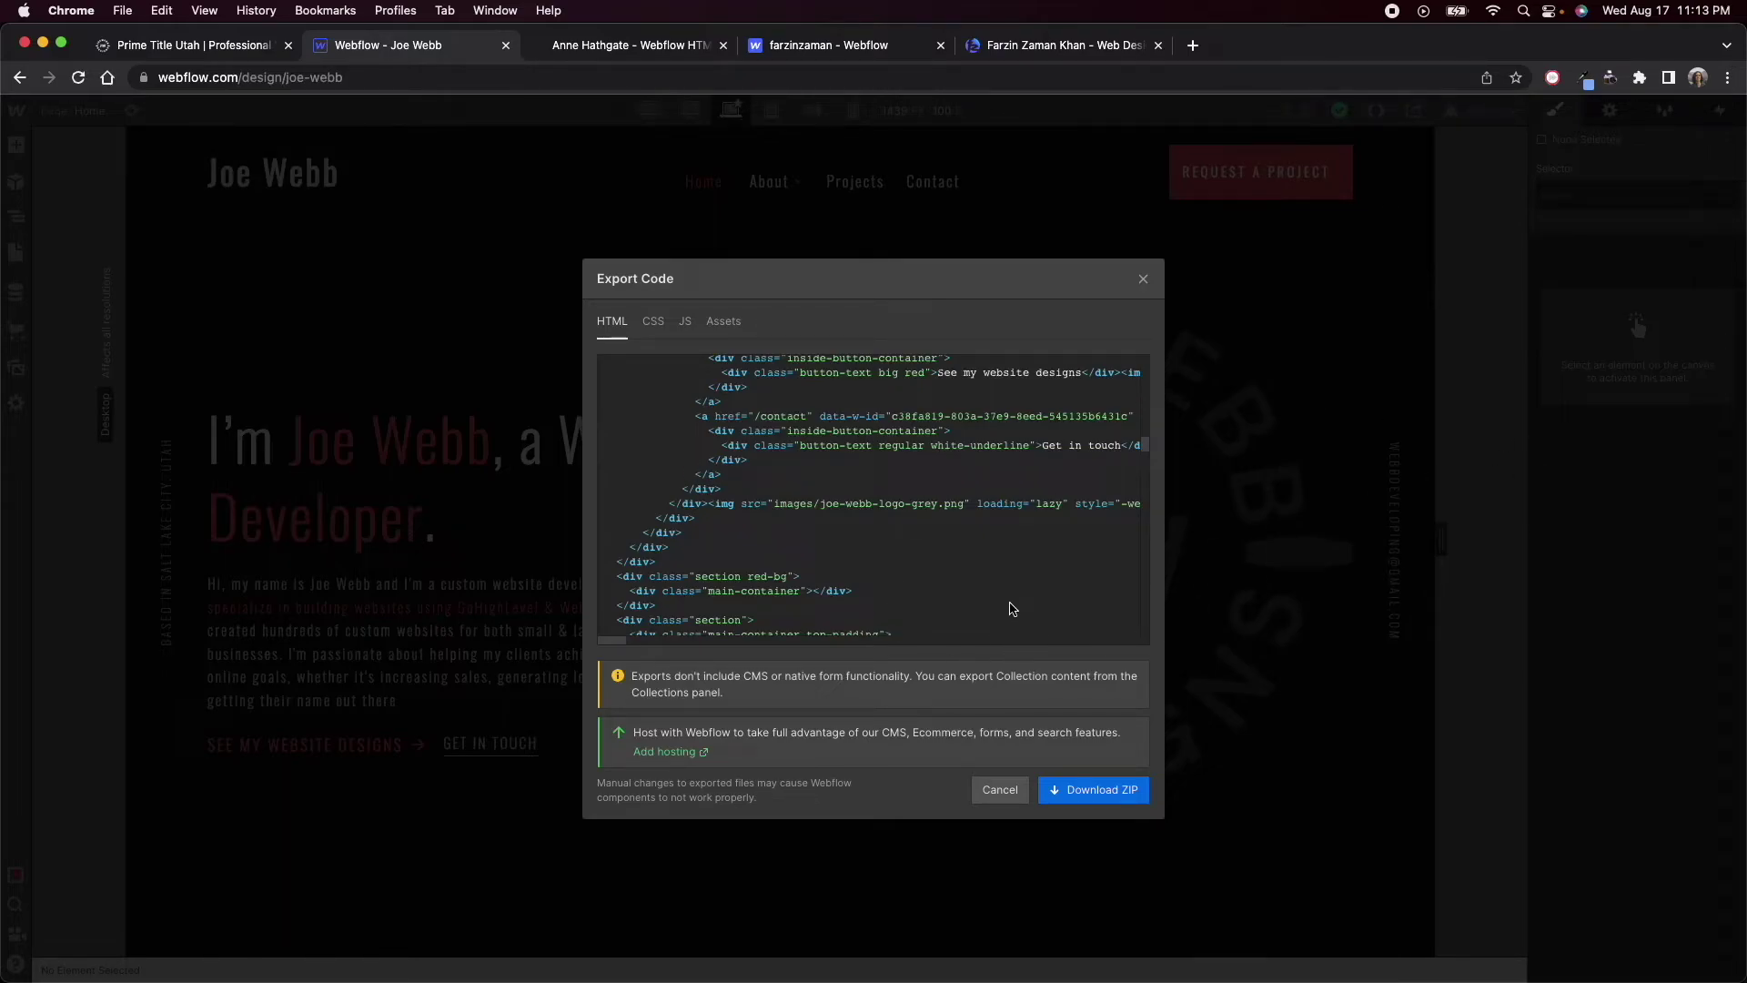
scroll(842, 550, up, 3)
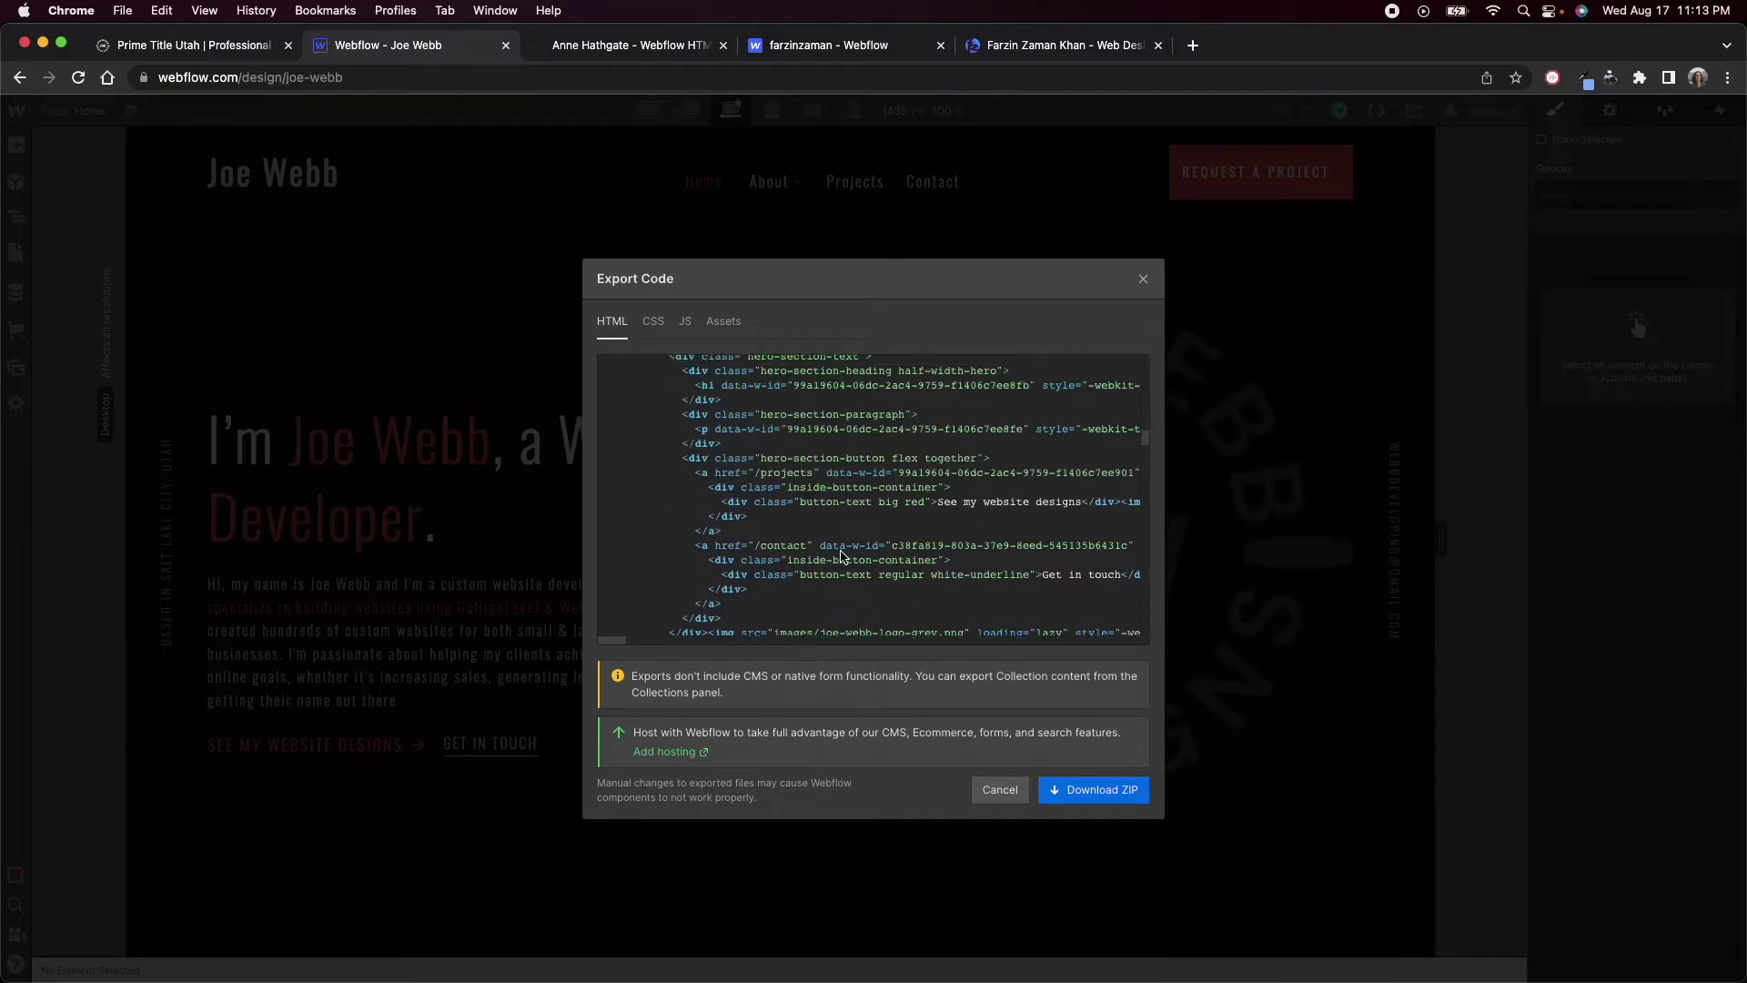
key(Escape)
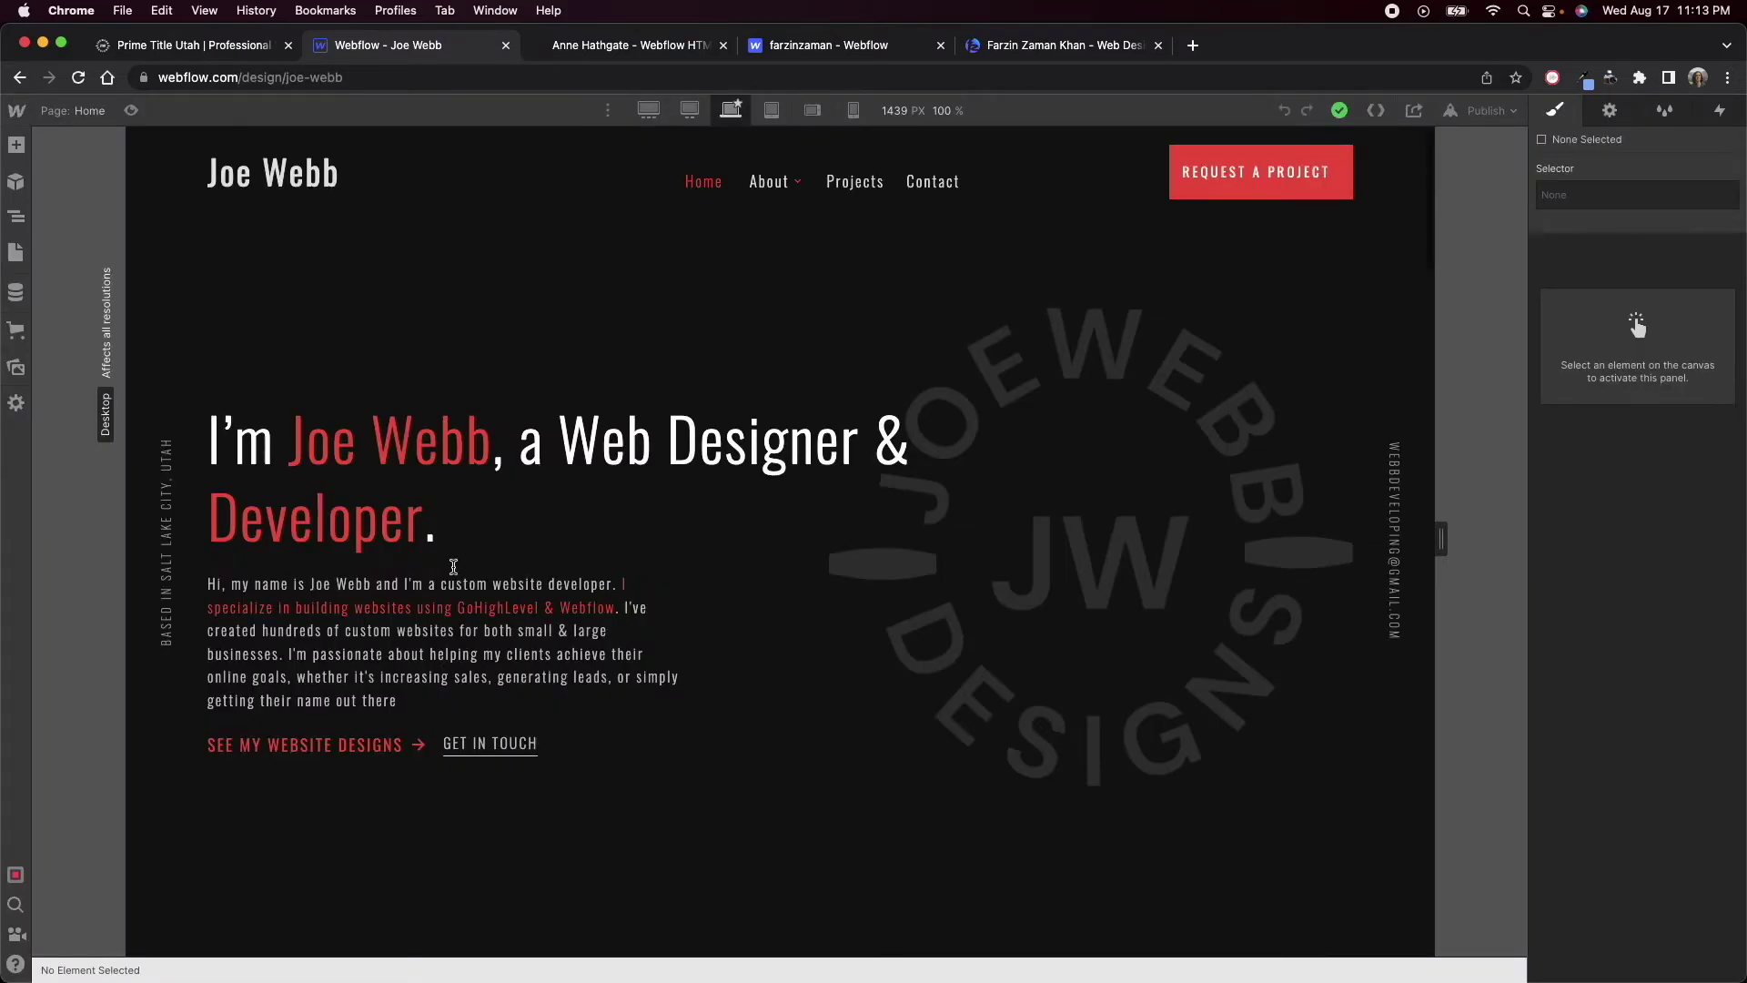
- Switch the Designer to Preview mode and go to the full projects list page
scroll(1093, 317, down, 5)
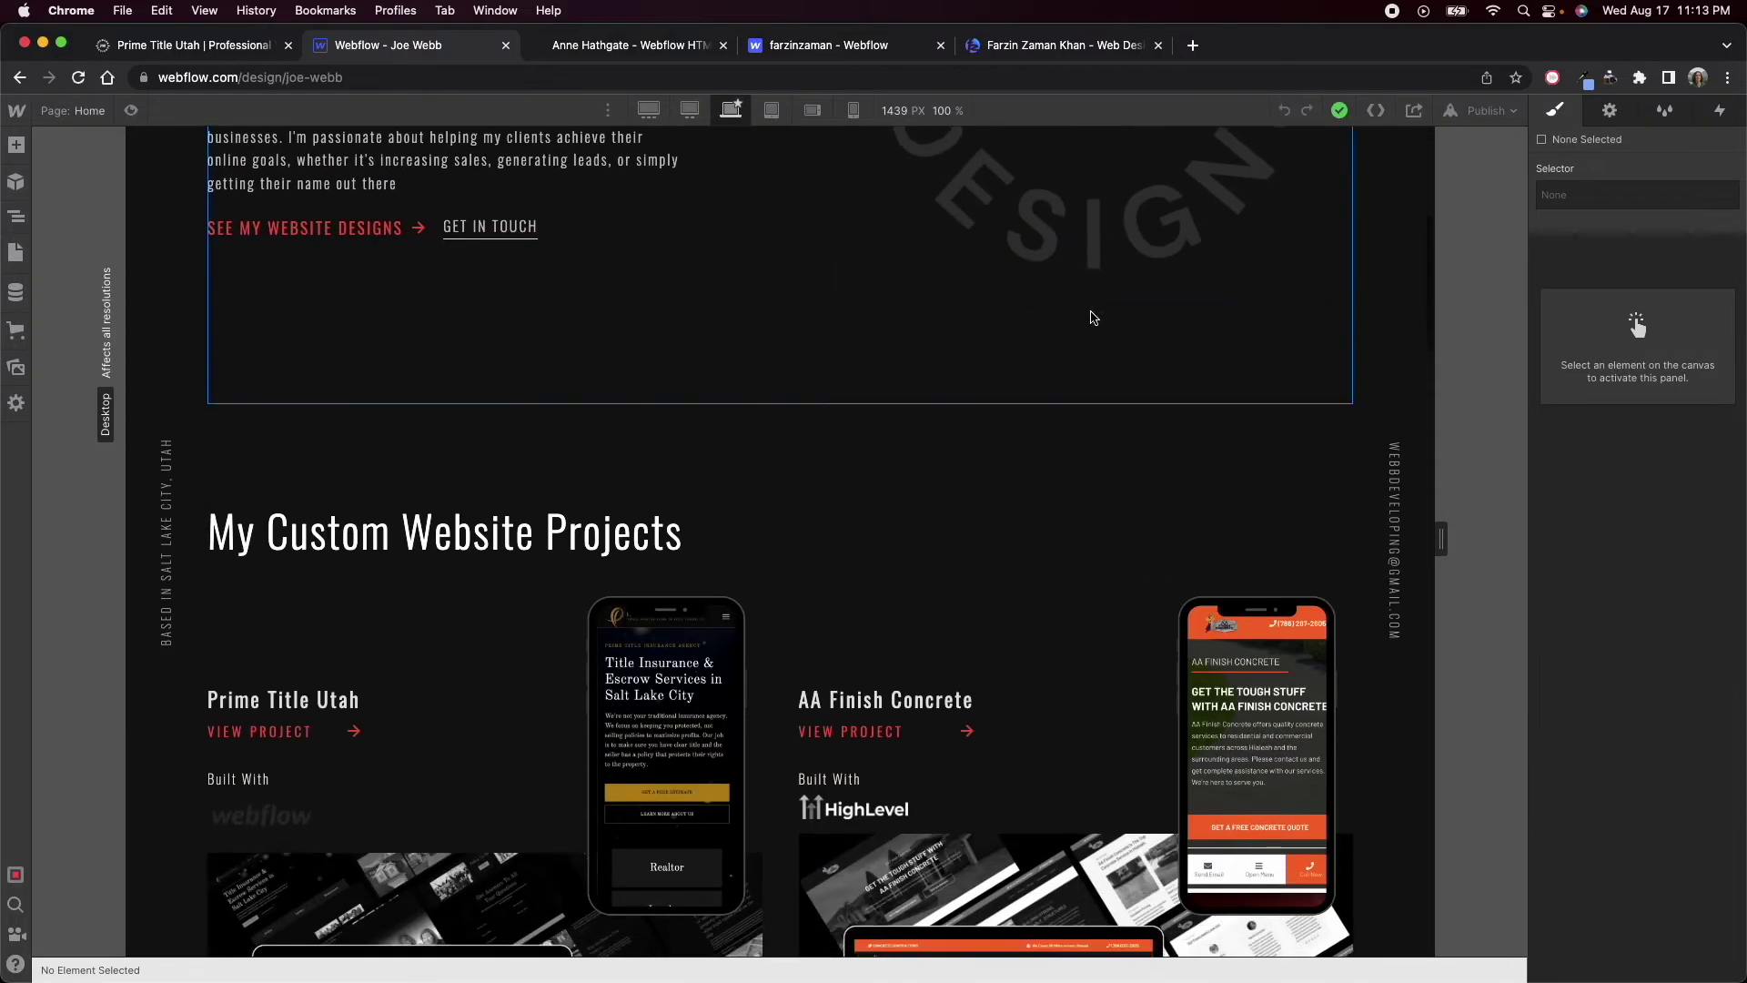
scroll(1092, 317, down, 5)
click(131, 110)
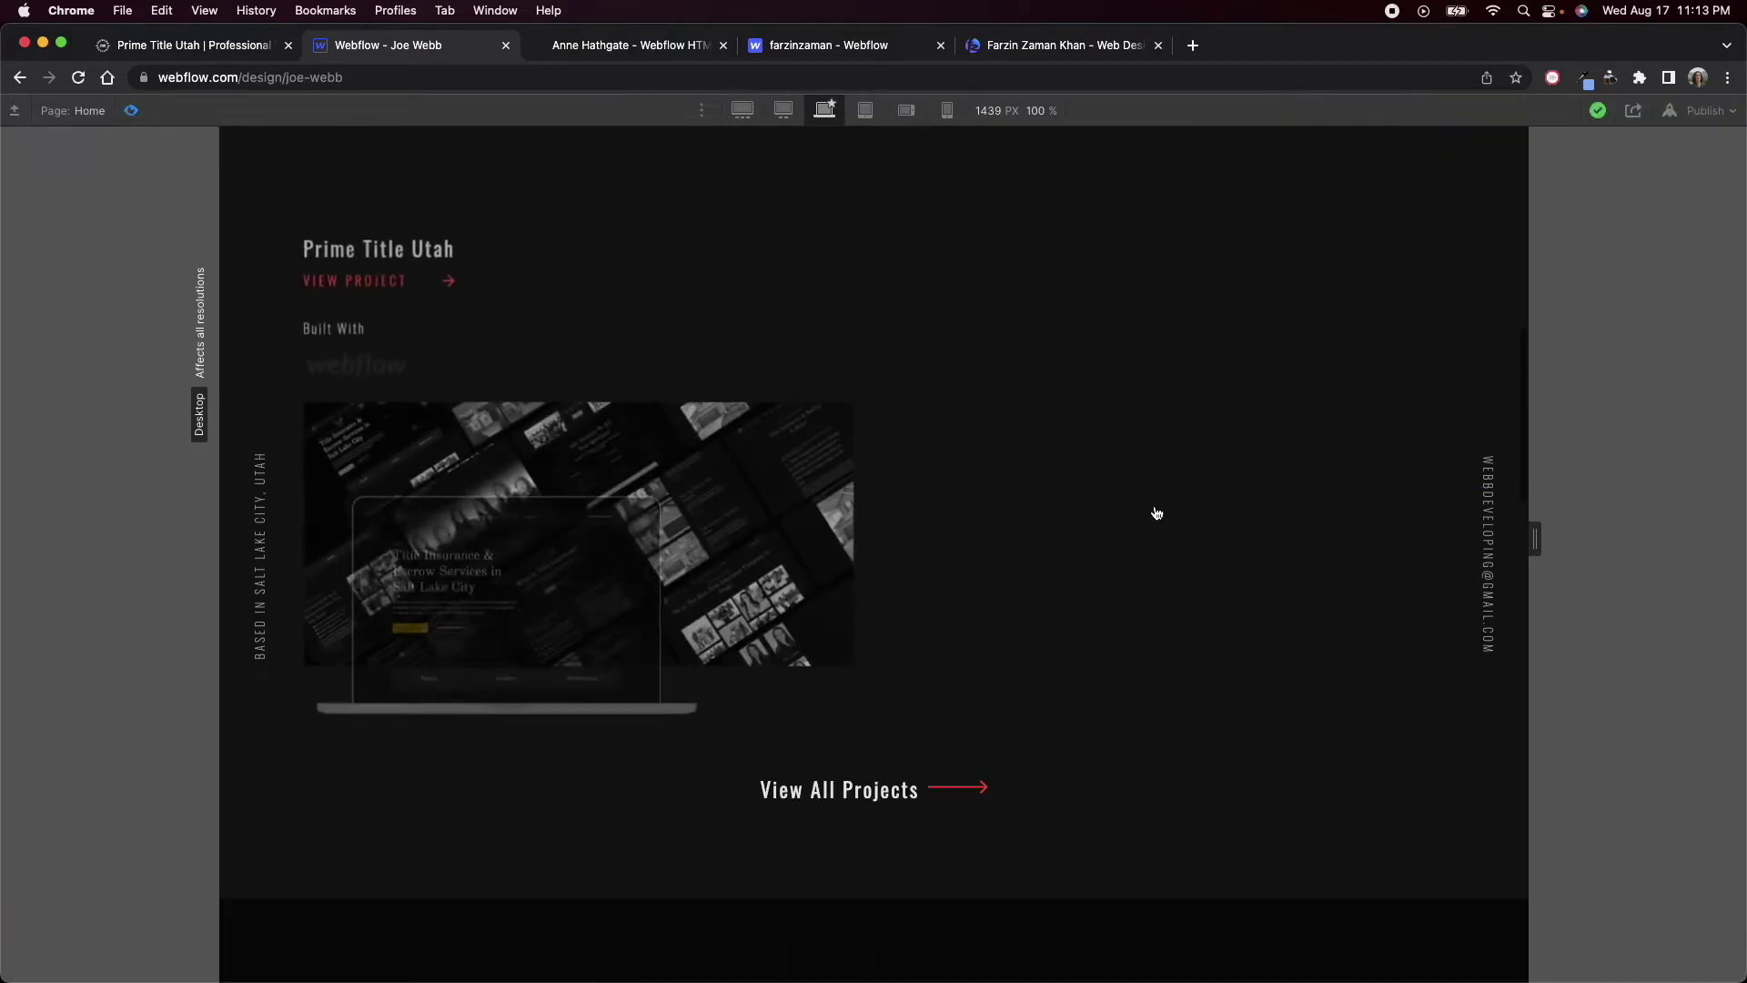
scroll(1157, 514, down, 4)
scroll(1159, 495, up, 2)
click(887, 593)
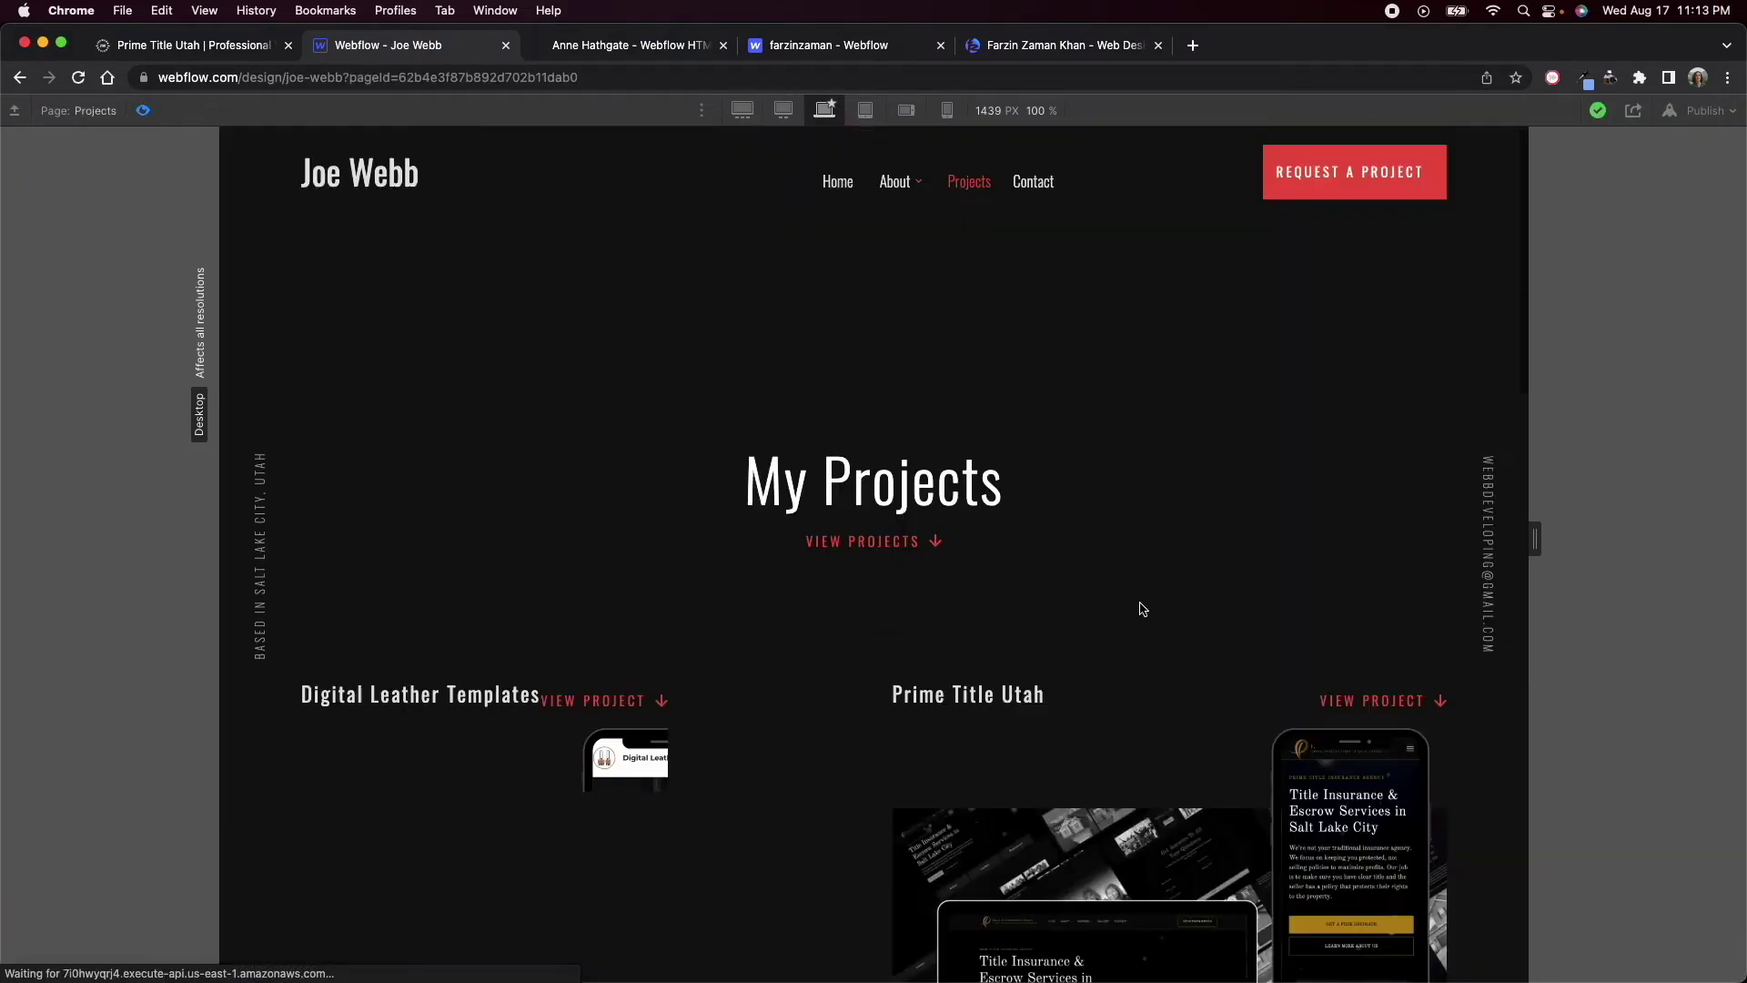
- Open the Dr. Brett Chiropractor project page and scroll down through it
scroll(1143, 608, down, 10)
click(792, 297)
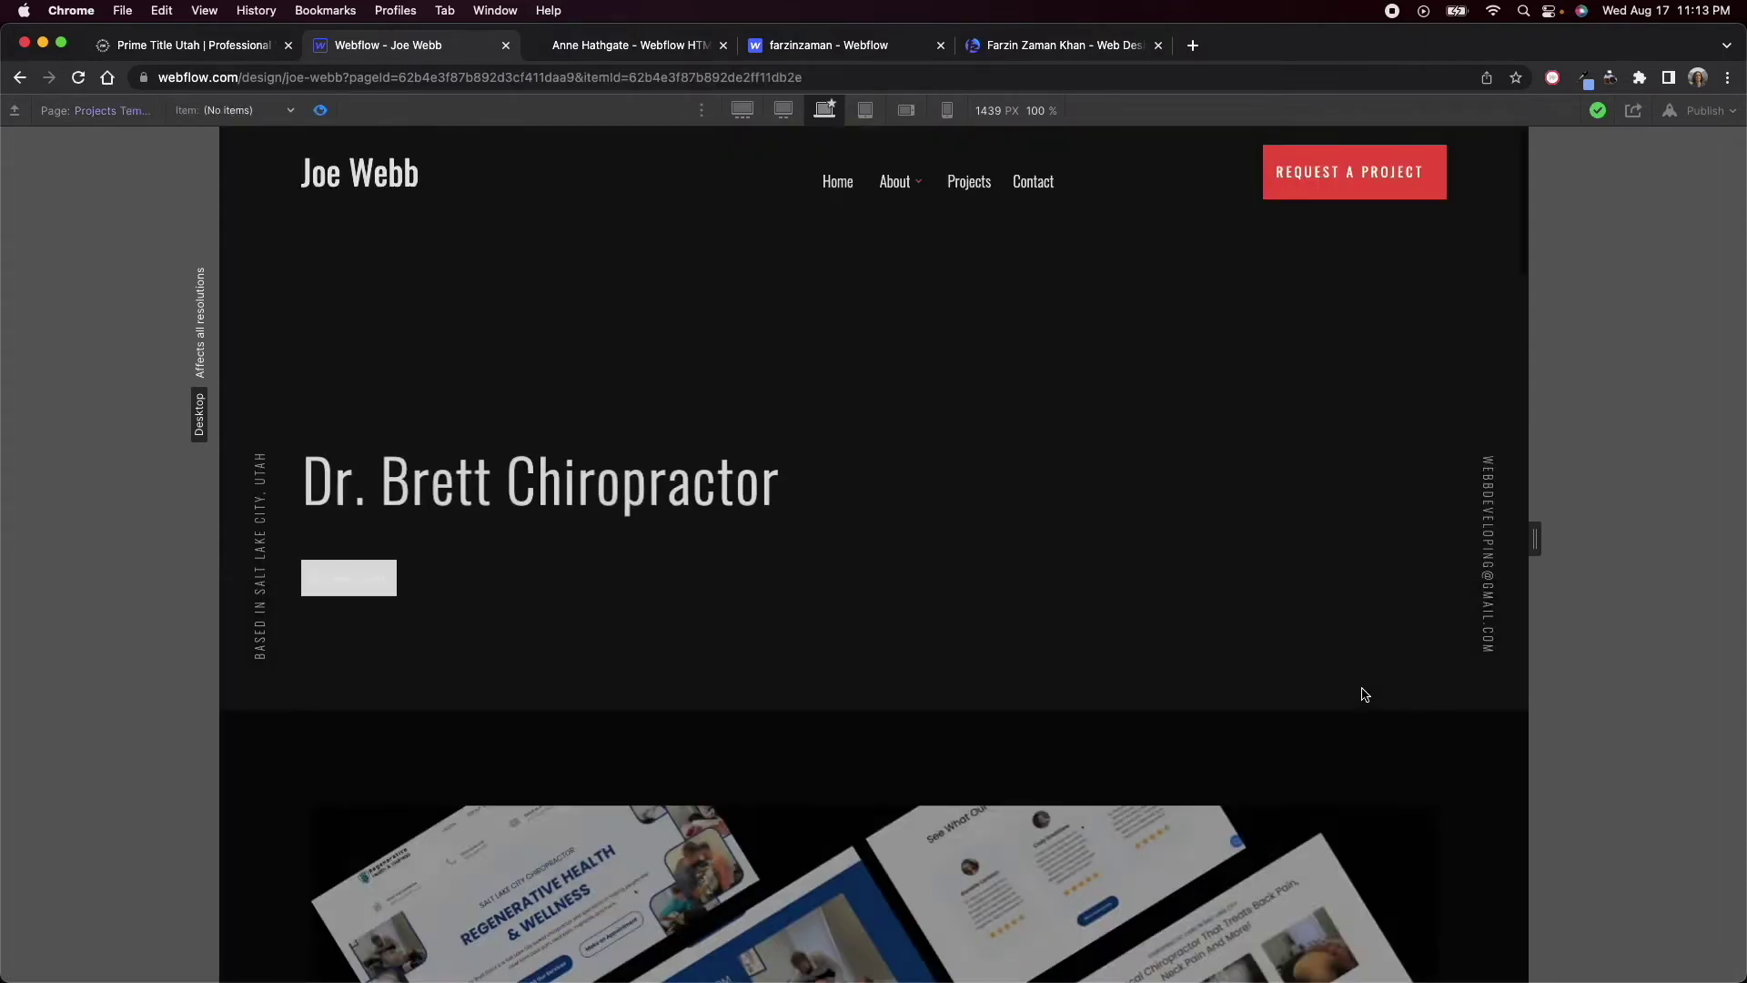
scroll(1320, 692, down, 15)
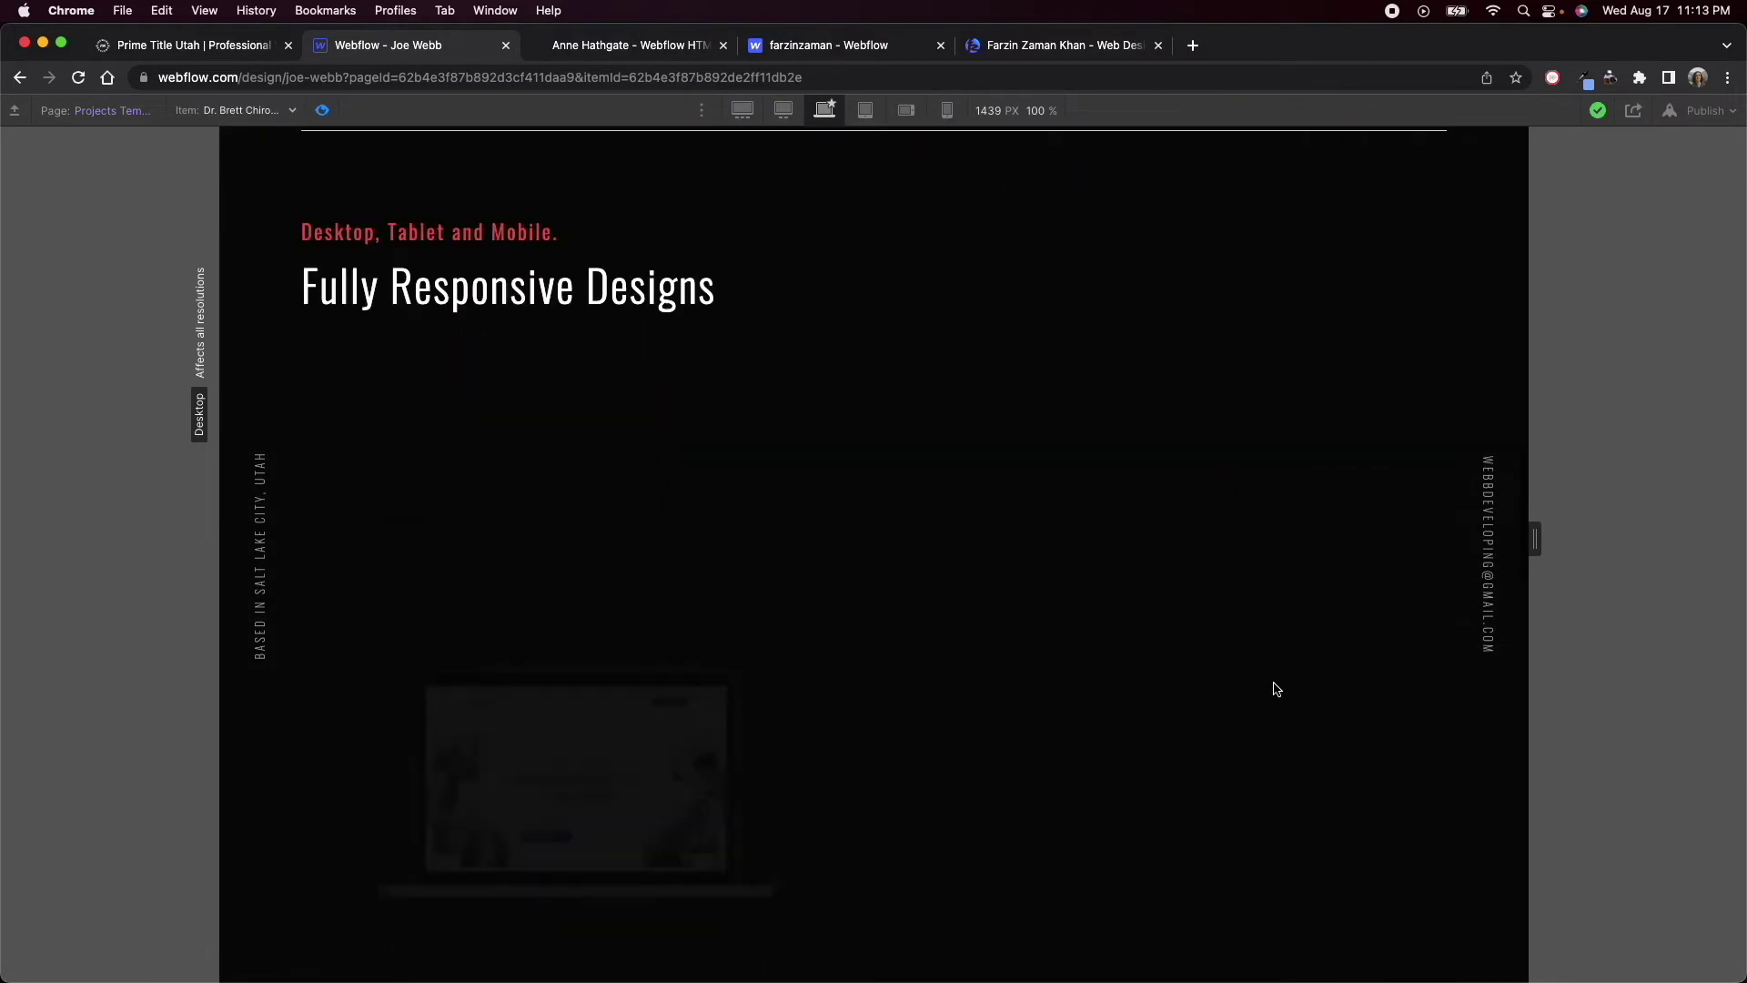
scroll(1276, 689, down, 10)
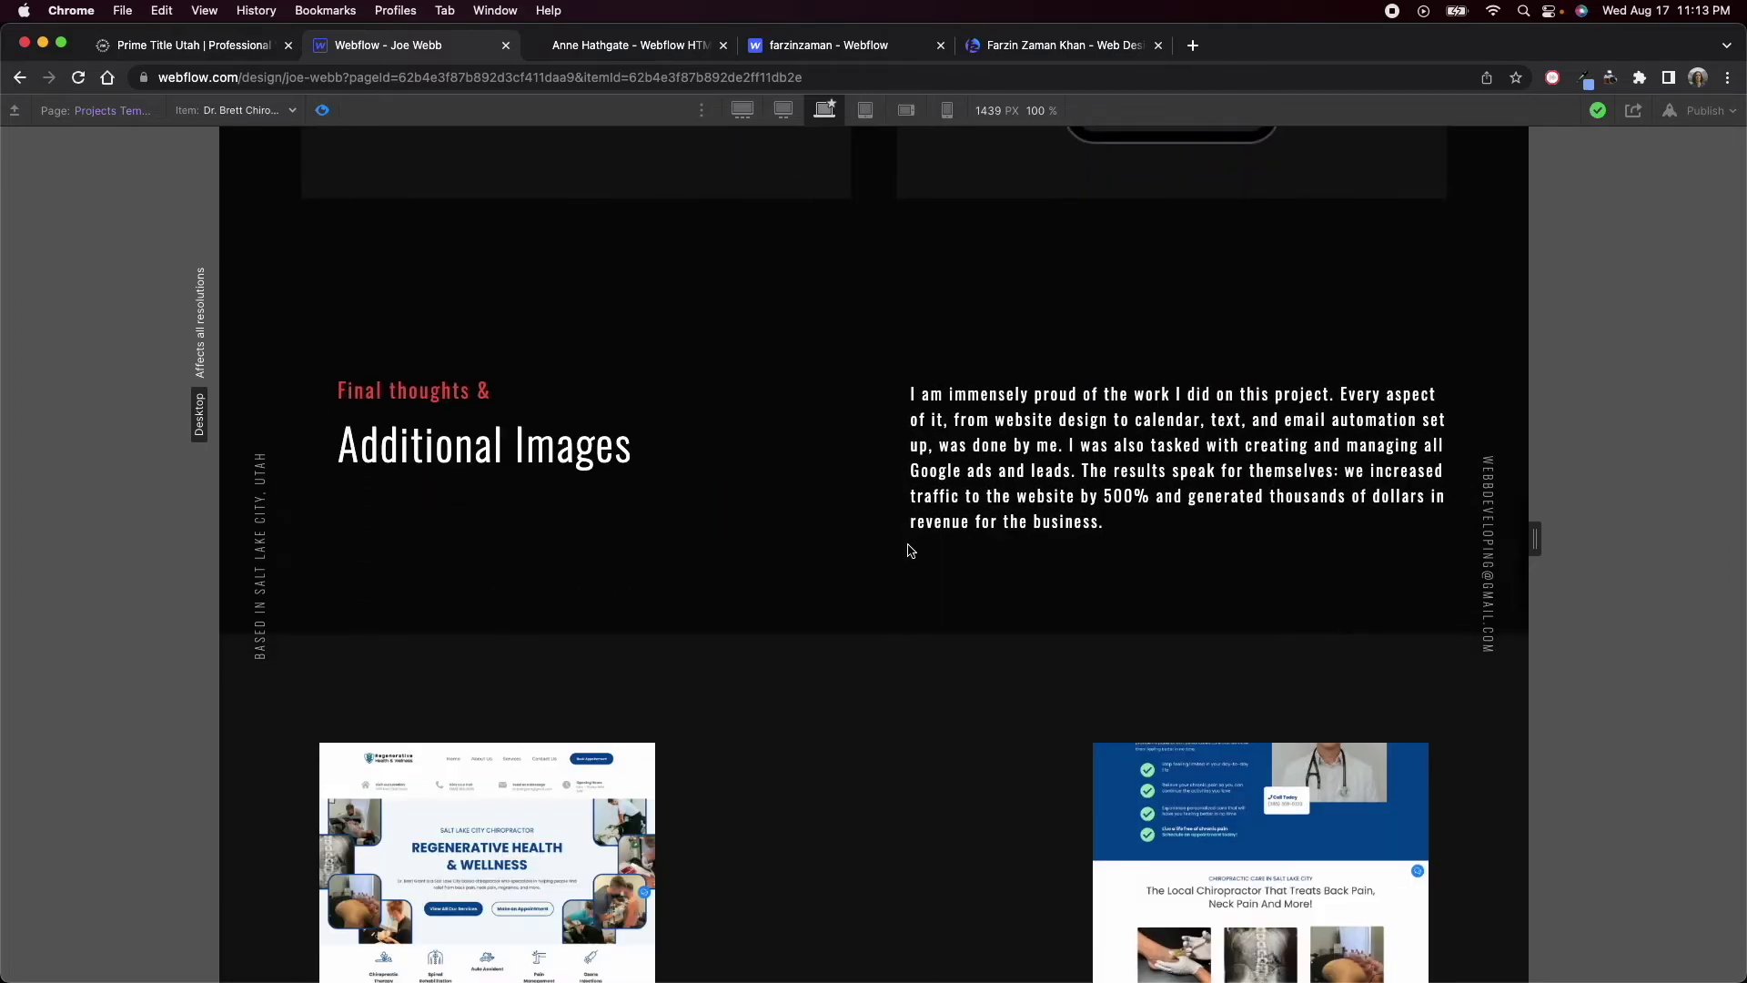
scroll(908, 550, down, 8)
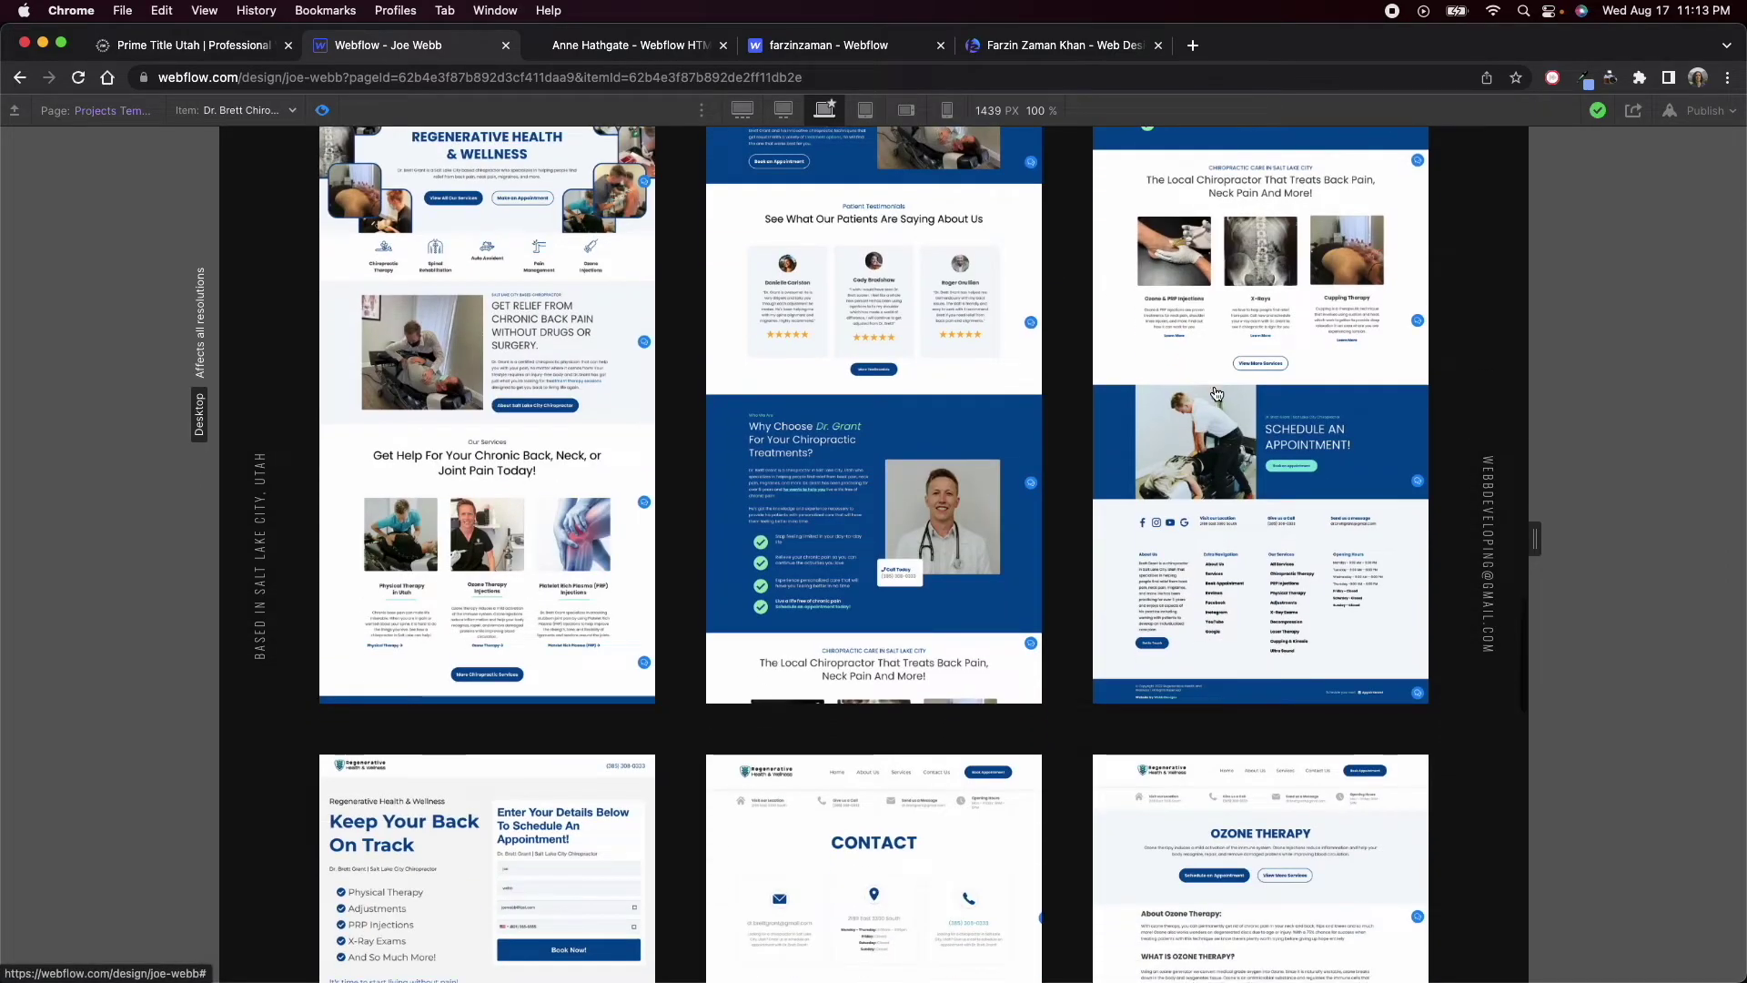
scroll(1217, 393, down, 4)
scroll(584, 499, down, 7)
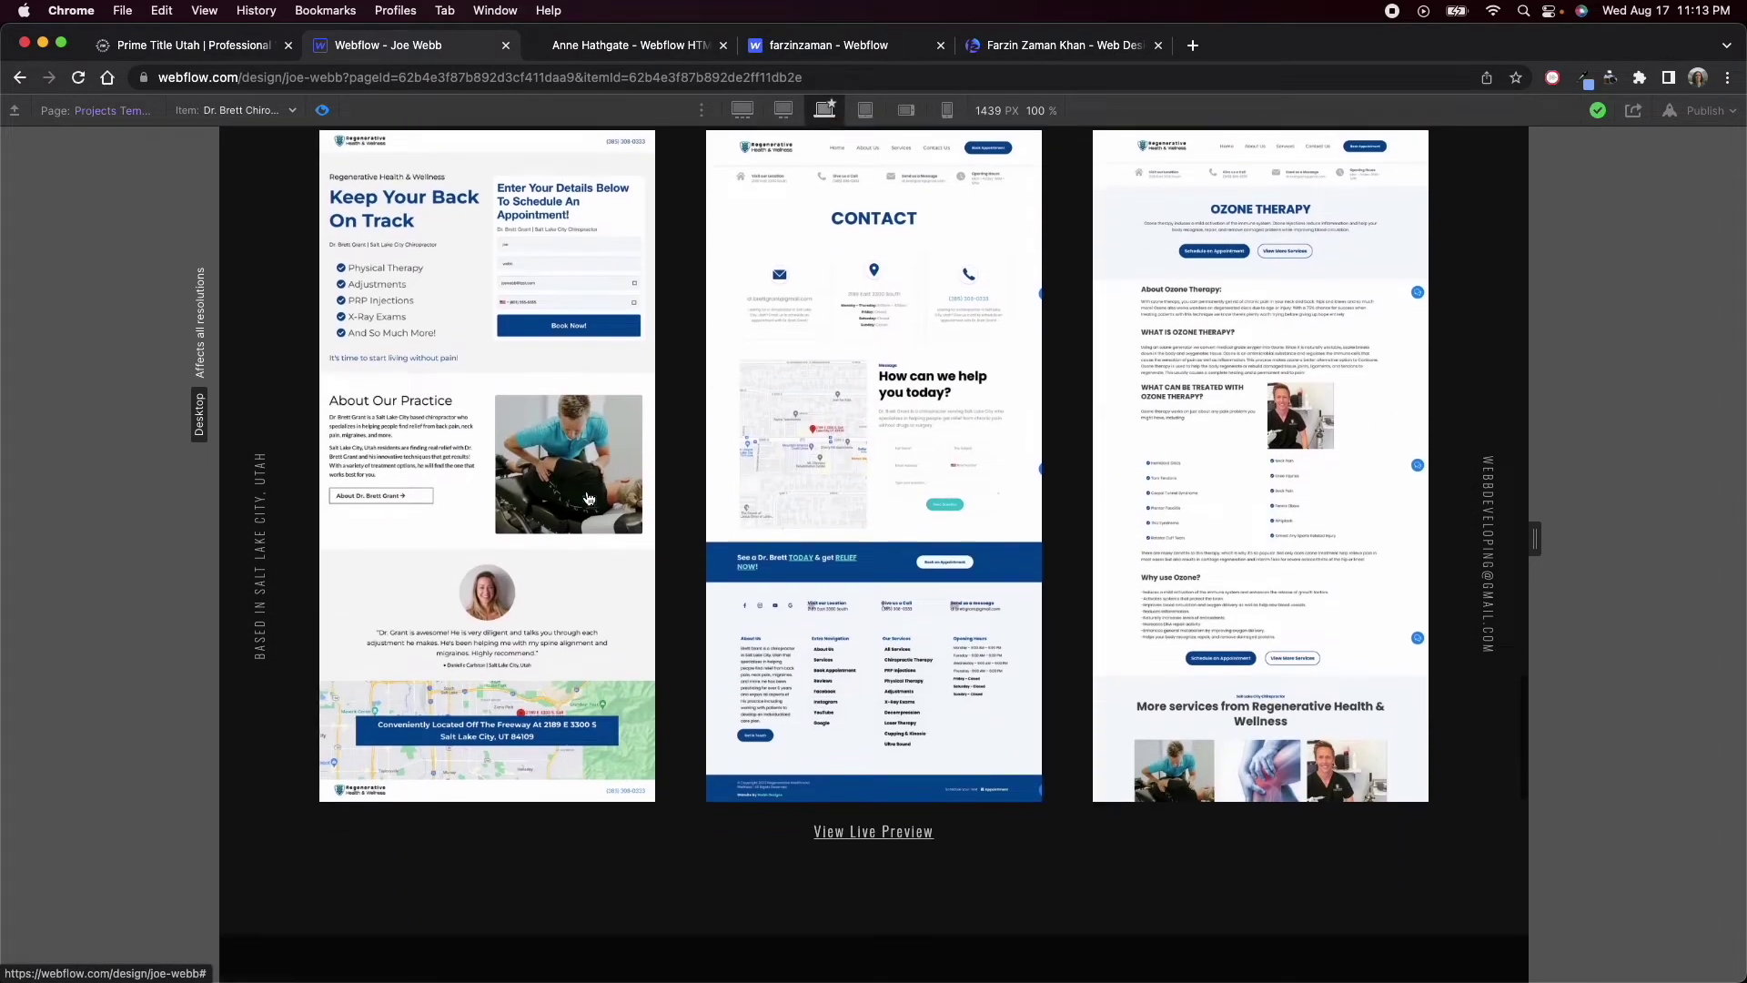
- Return to the Home page from the footer and widen the preview canvas to 1771 px
scroll(584, 498, up, 5)
scroll(585, 499, down, 15)
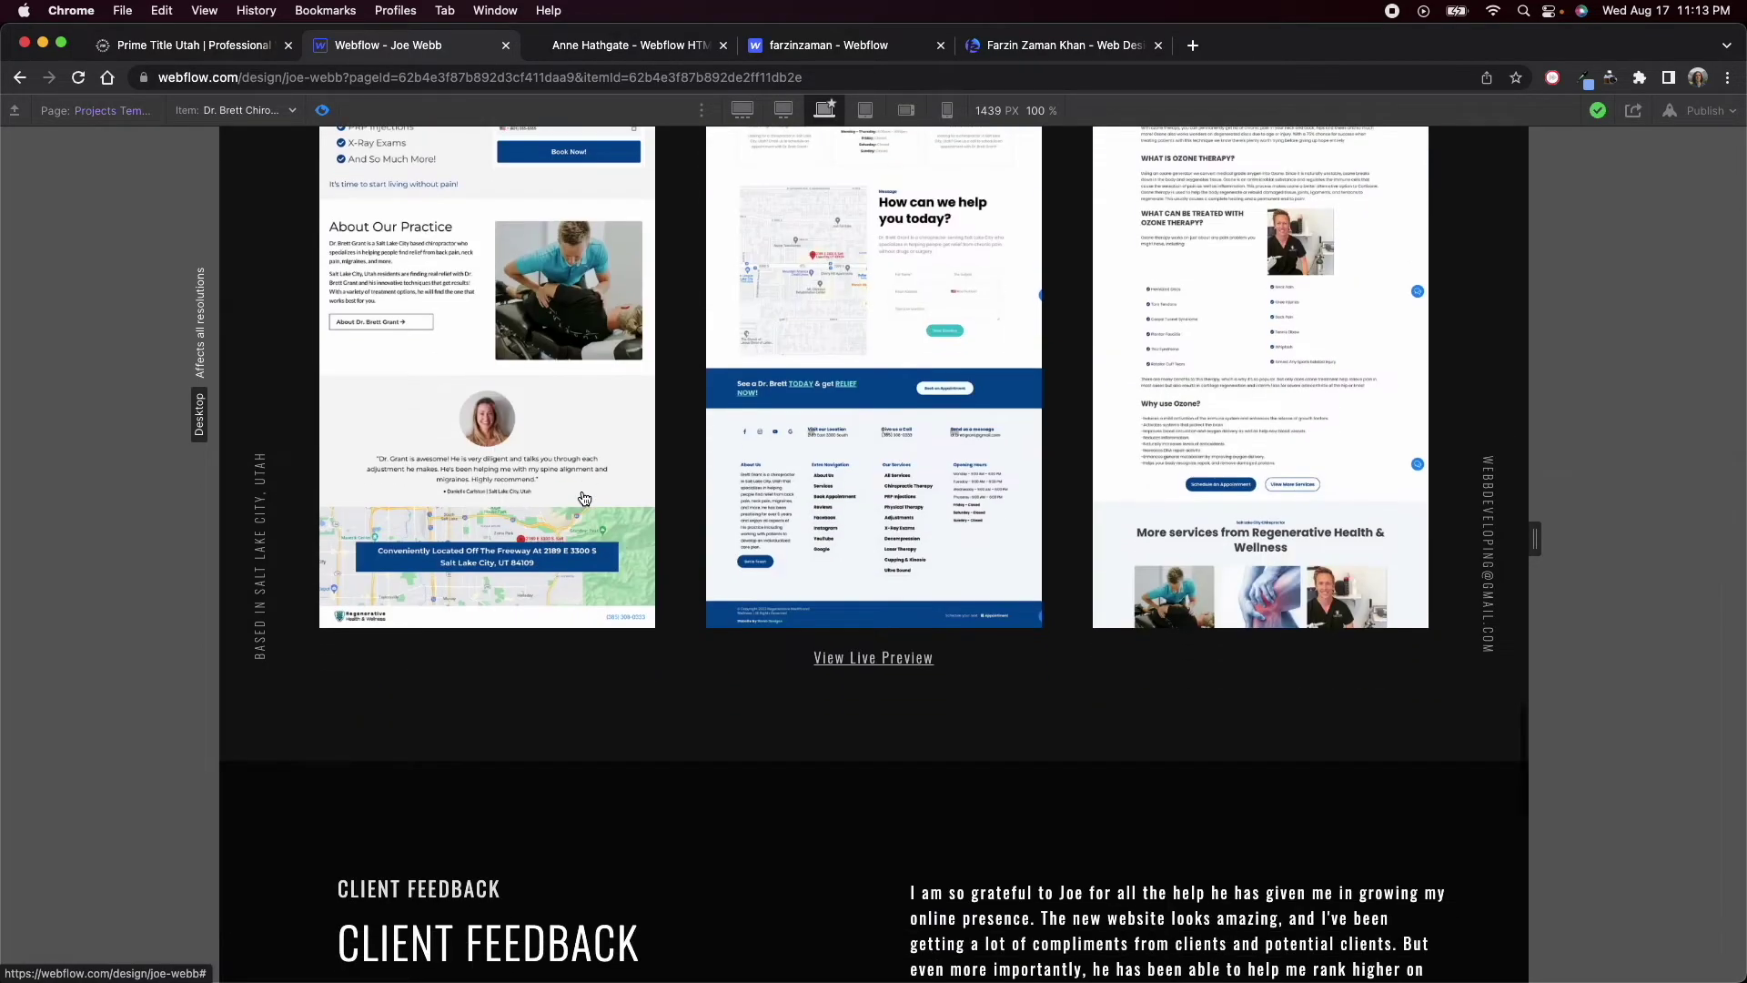
scroll(585, 497, down, 5)
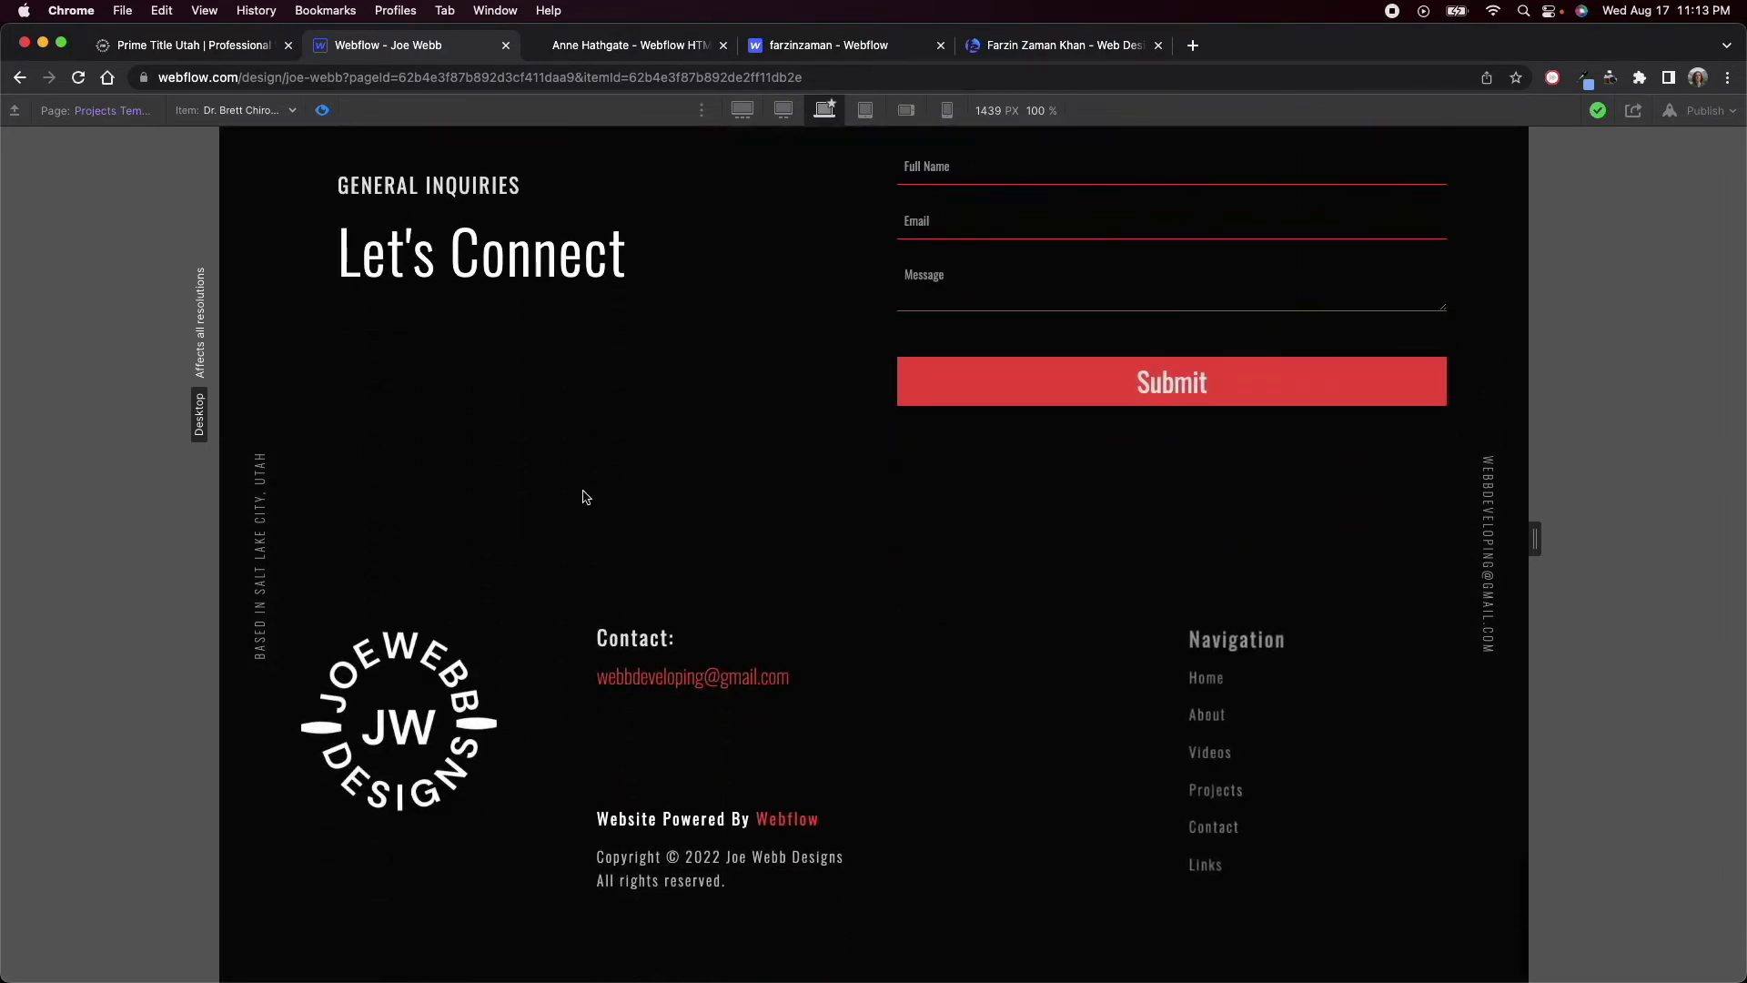
click(1203, 676)
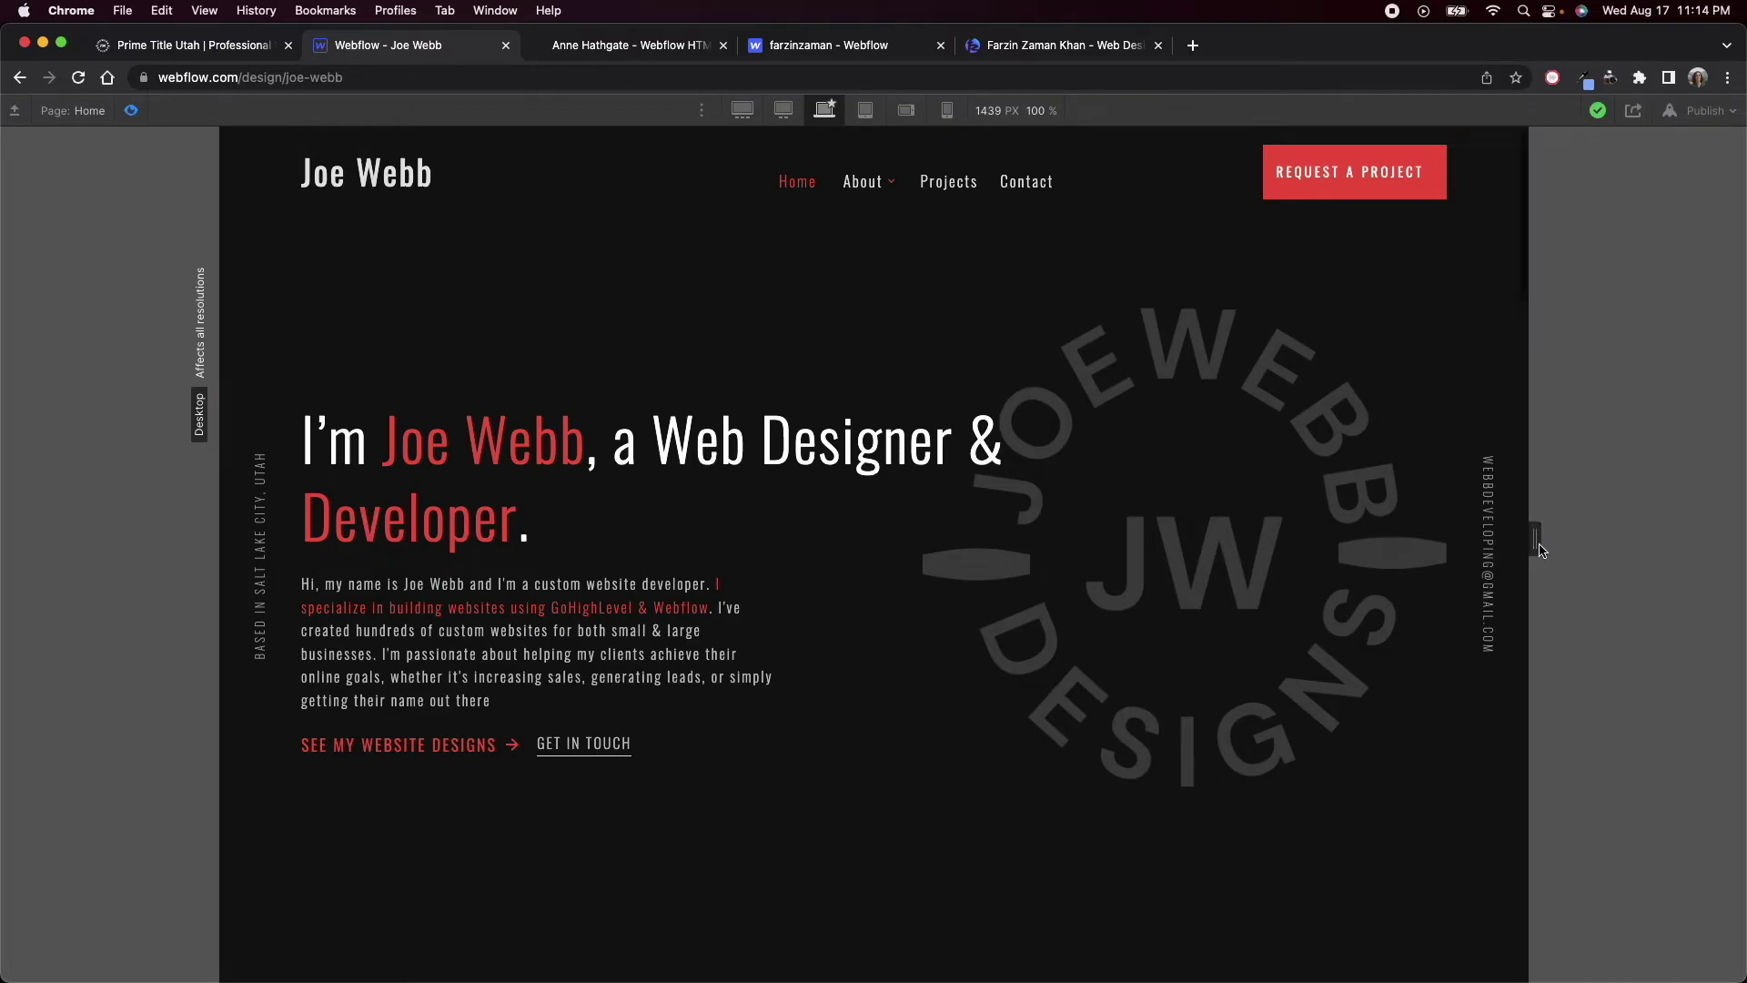
drag(1541, 550, 1685, 542)
- Scroll the home preview and go to the full projects list page
scroll(1506, 613, down, 5)
scroll(1506, 613, down, 6)
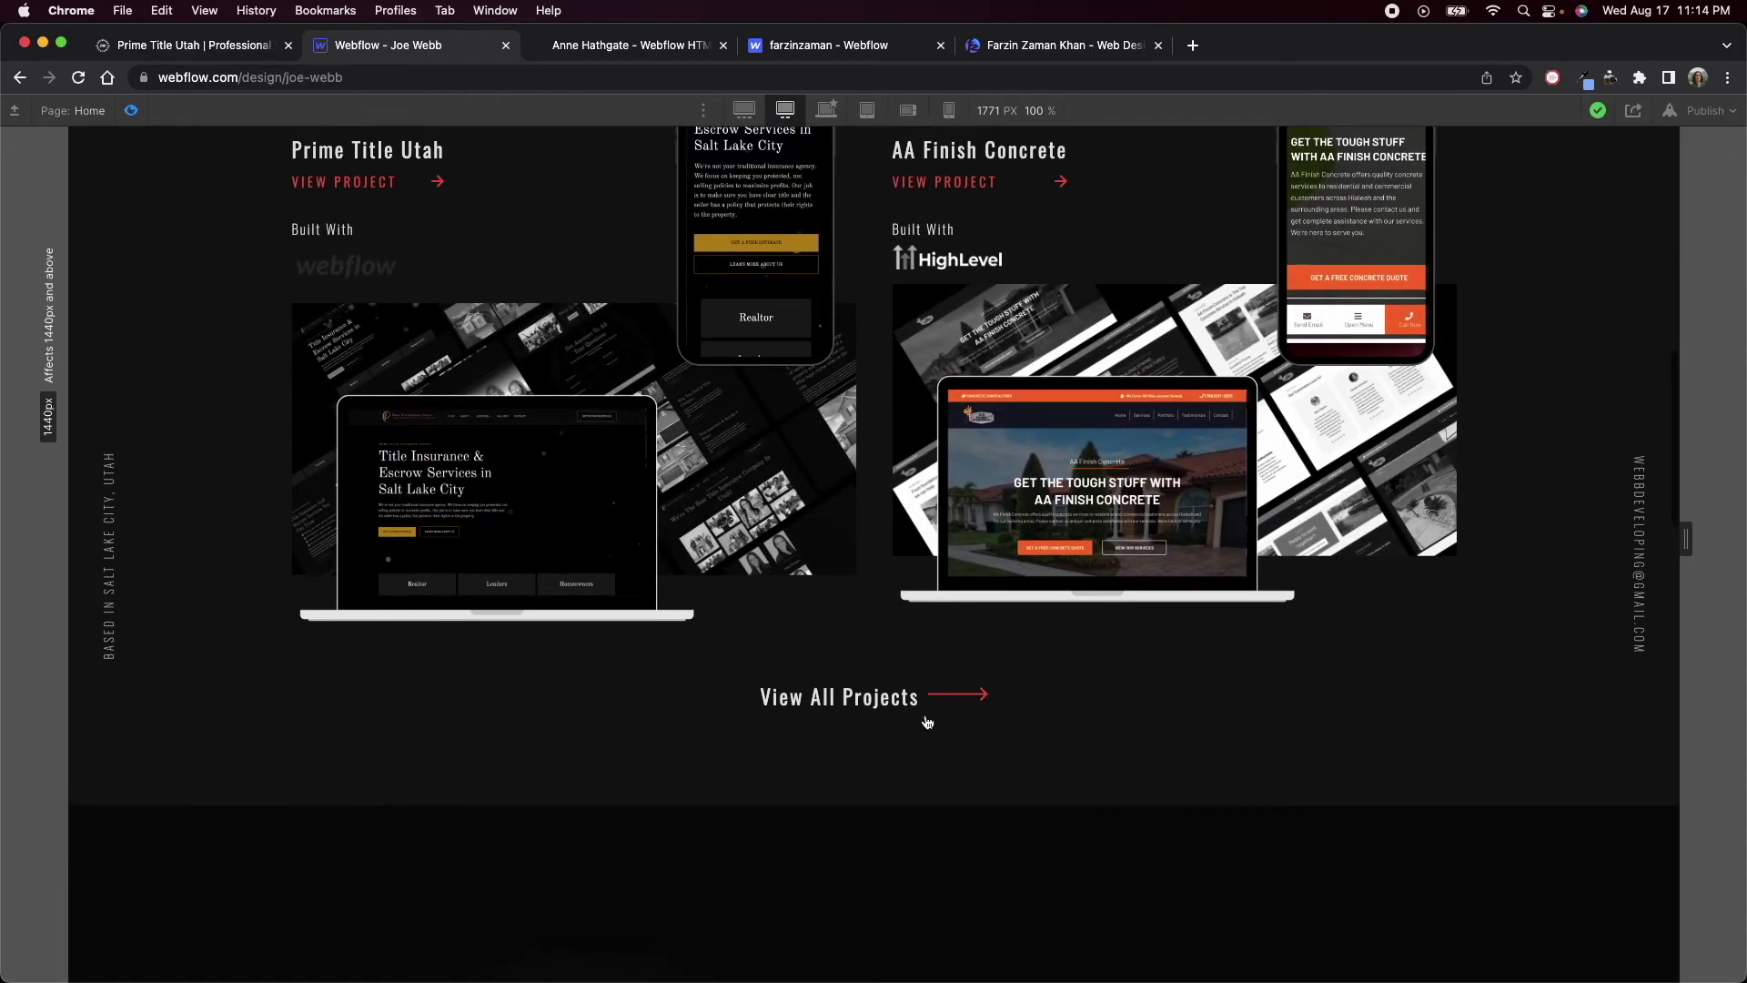
click(913, 697)
scroll(922, 699, down, 4)
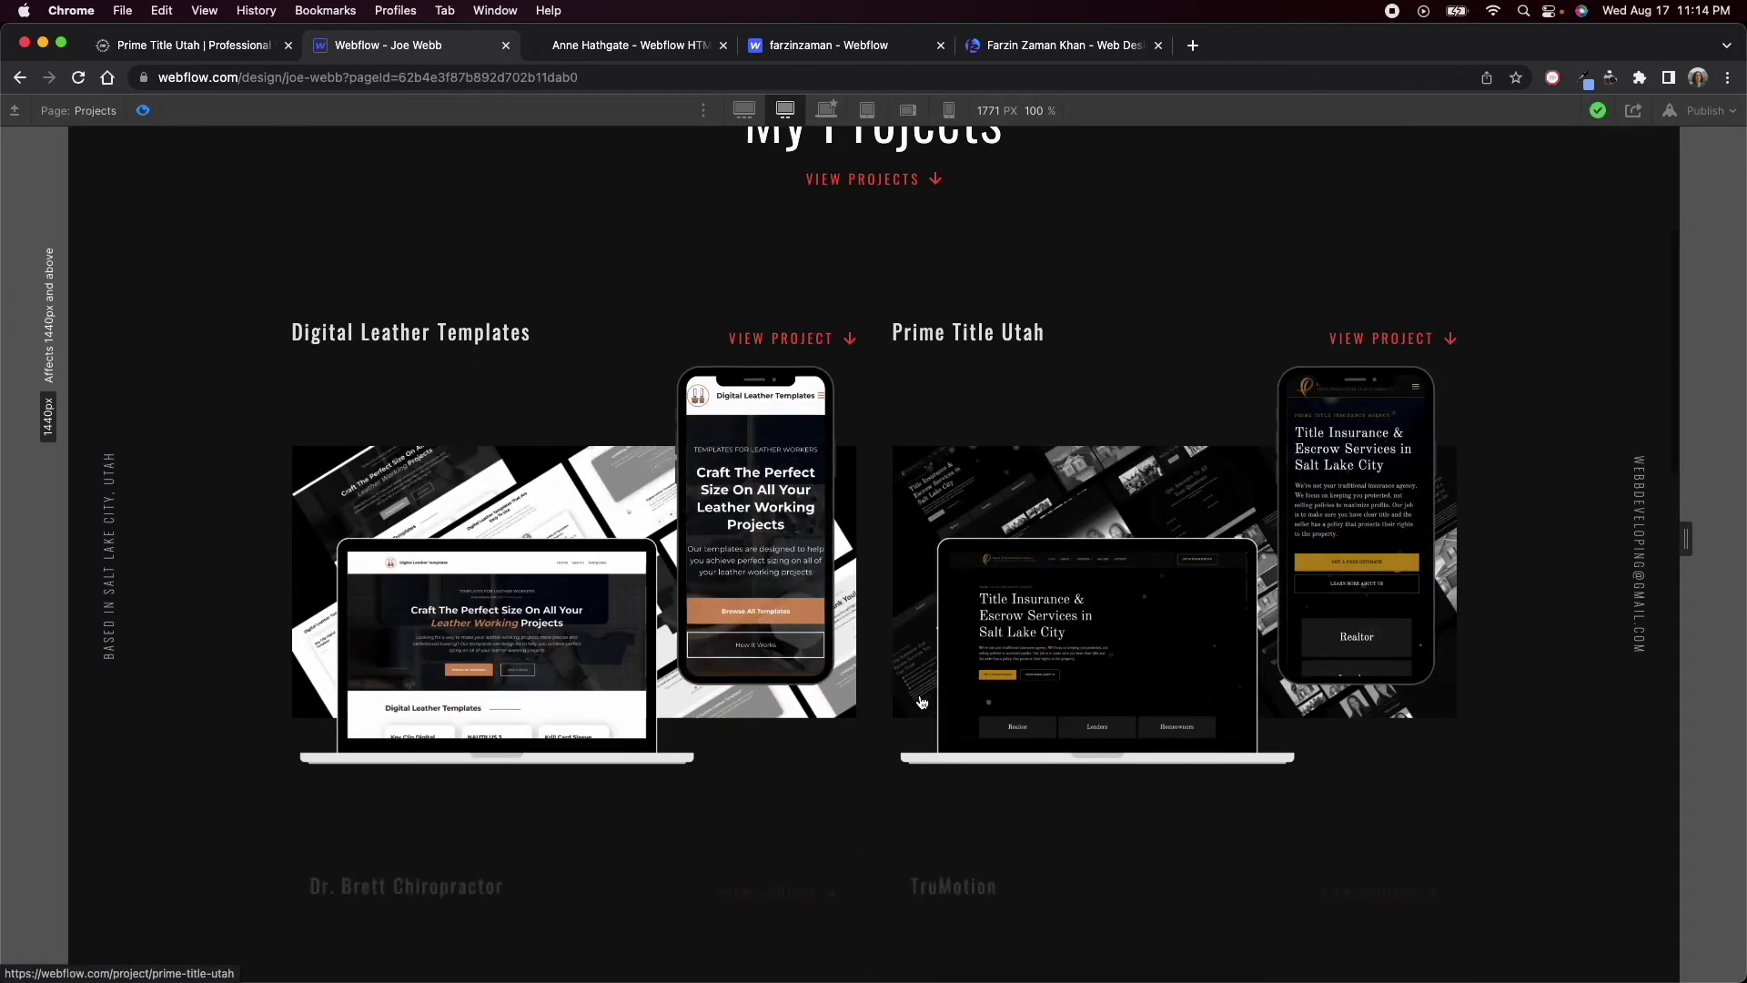
scroll(921, 702, down, 3)
scroll(1143, 571, down, 10)
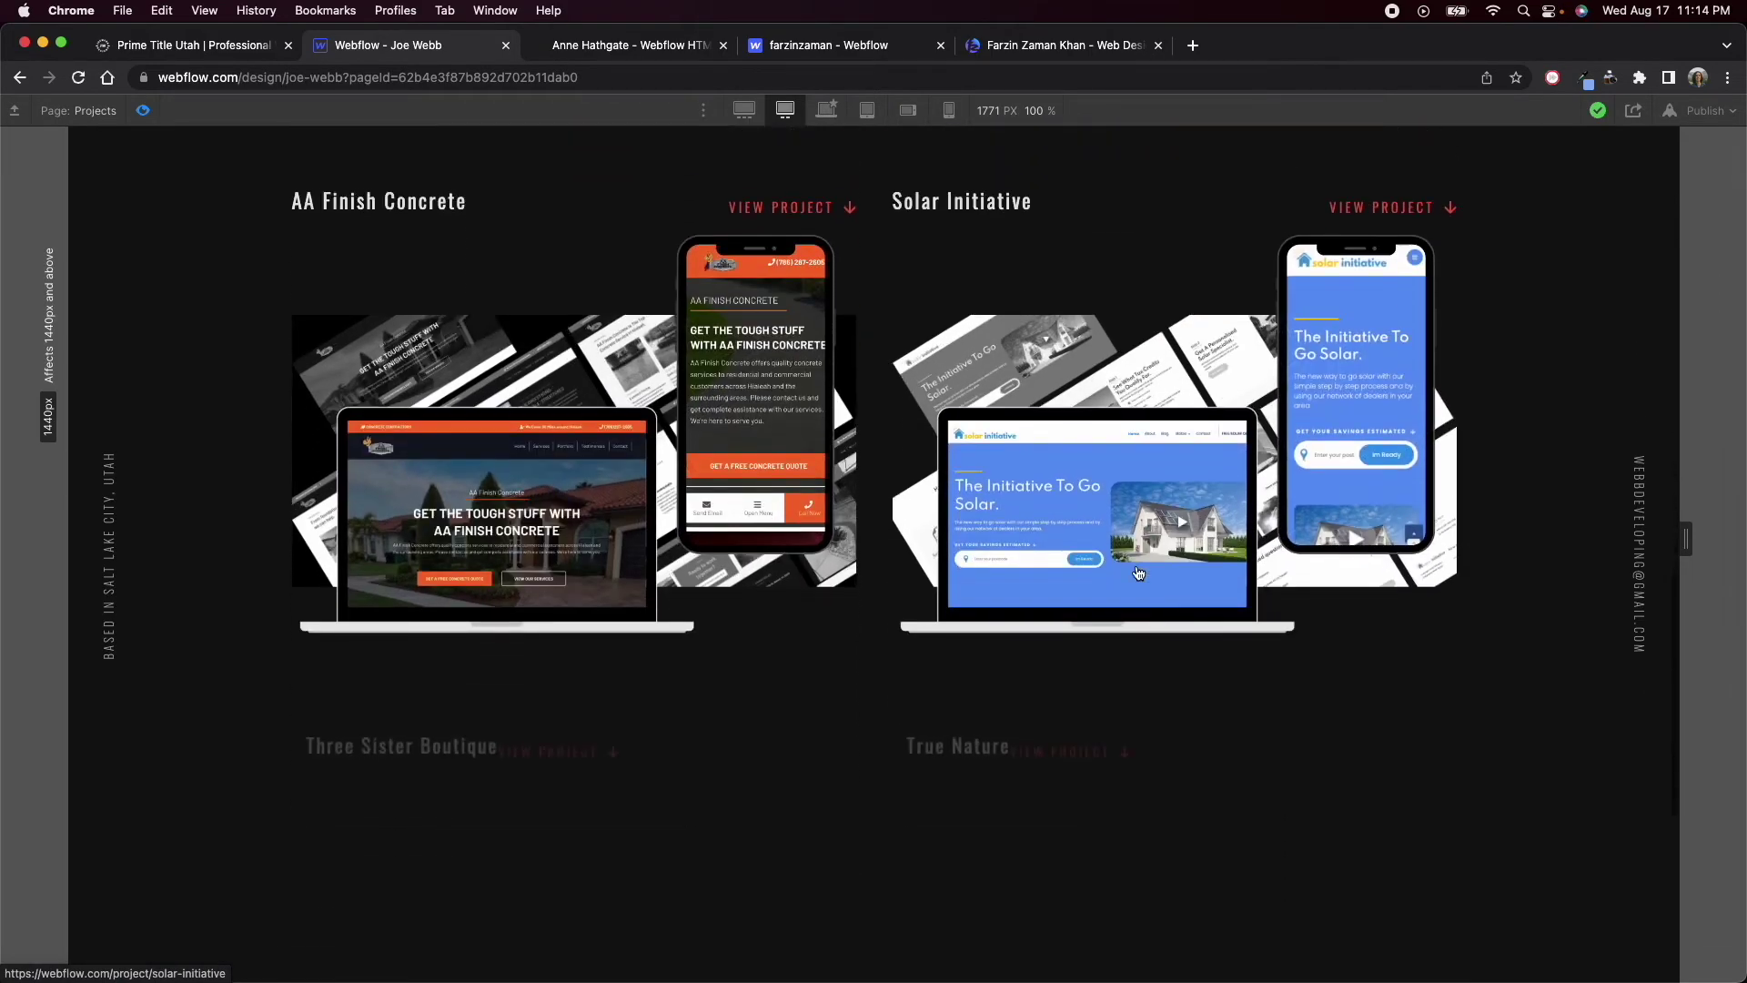
- Open the AA Finish Concrete project page and scroll through it
click(1138, 572)
scroll(887, 568, down, 15)
scroll(887, 567, down, 6)
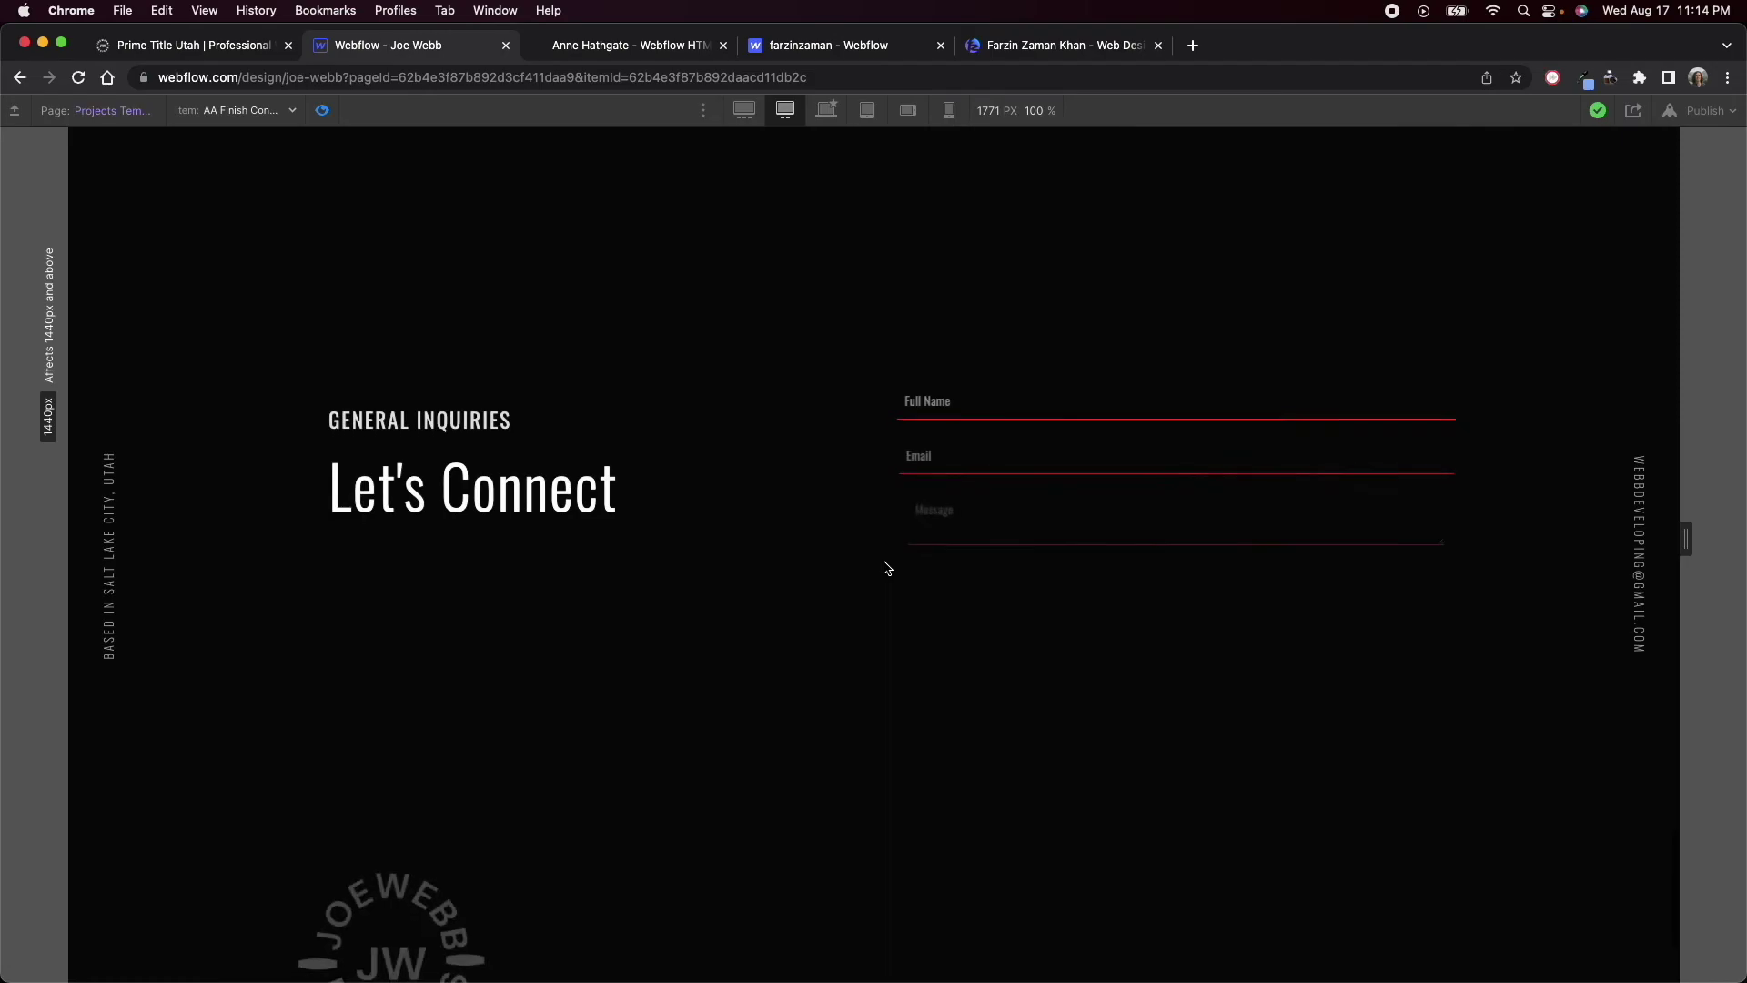
scroll(887, 567, up, 12)
scroll(901, 552, down, 10)
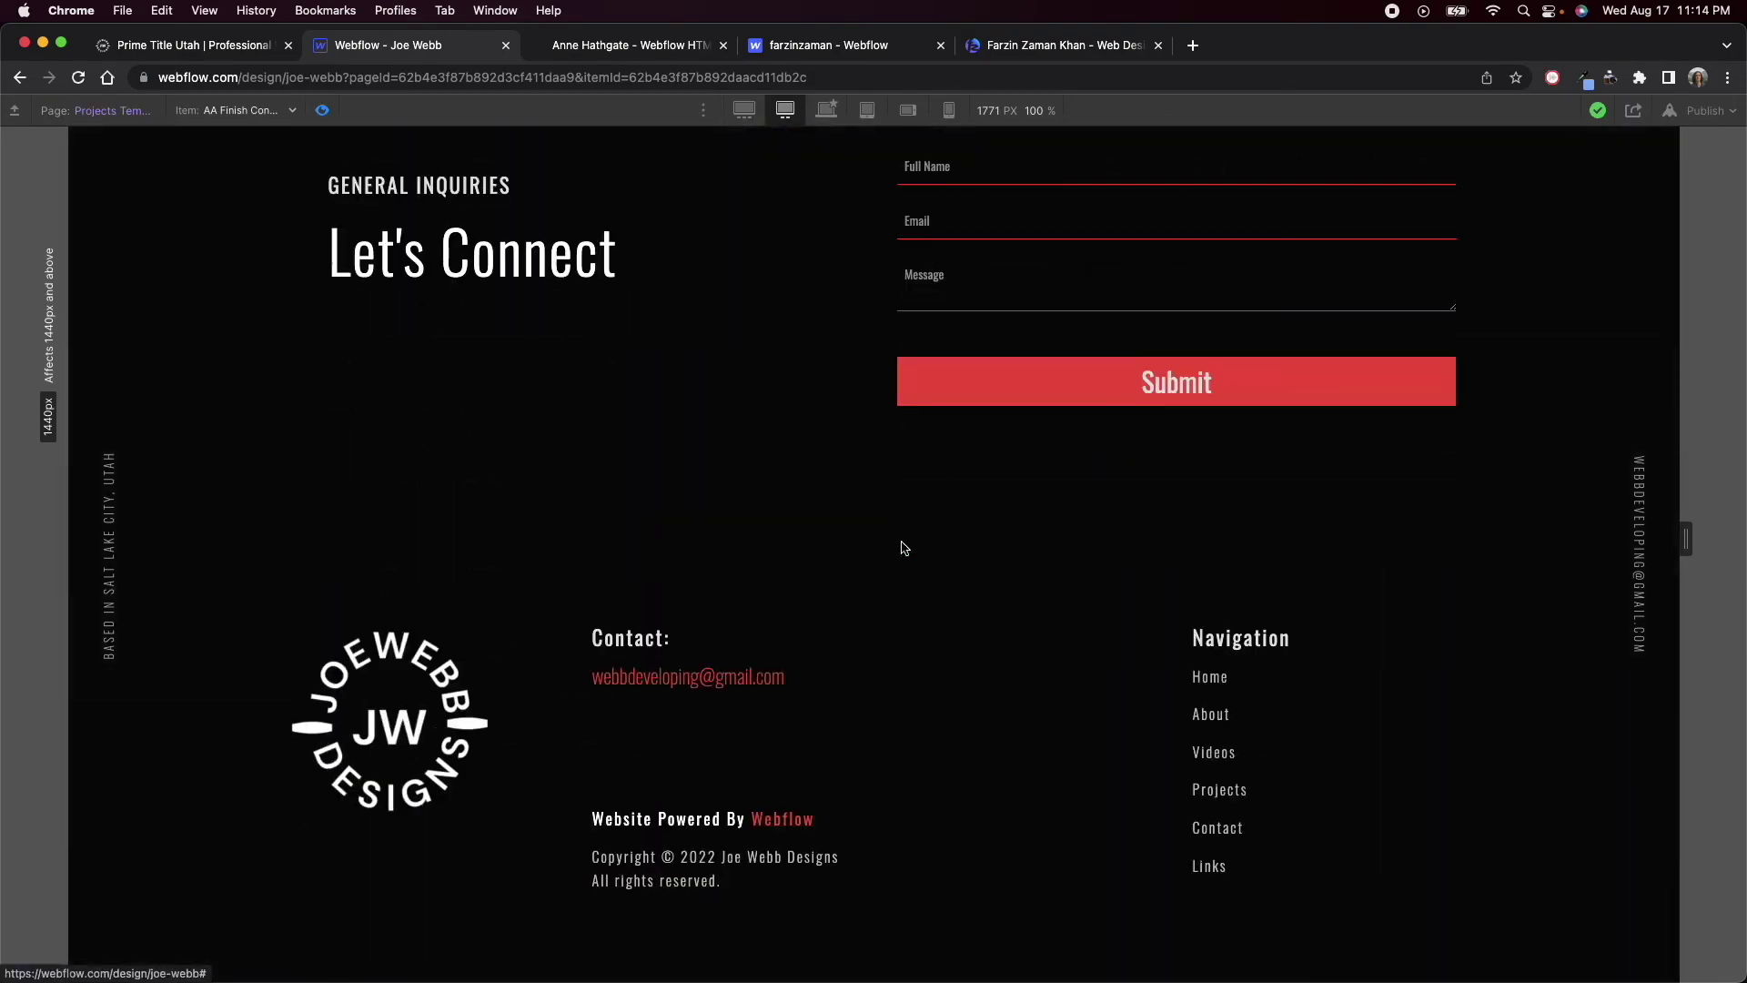
- Go to the Videos page from the footer navigation and scroll through it
click(1212, 754)
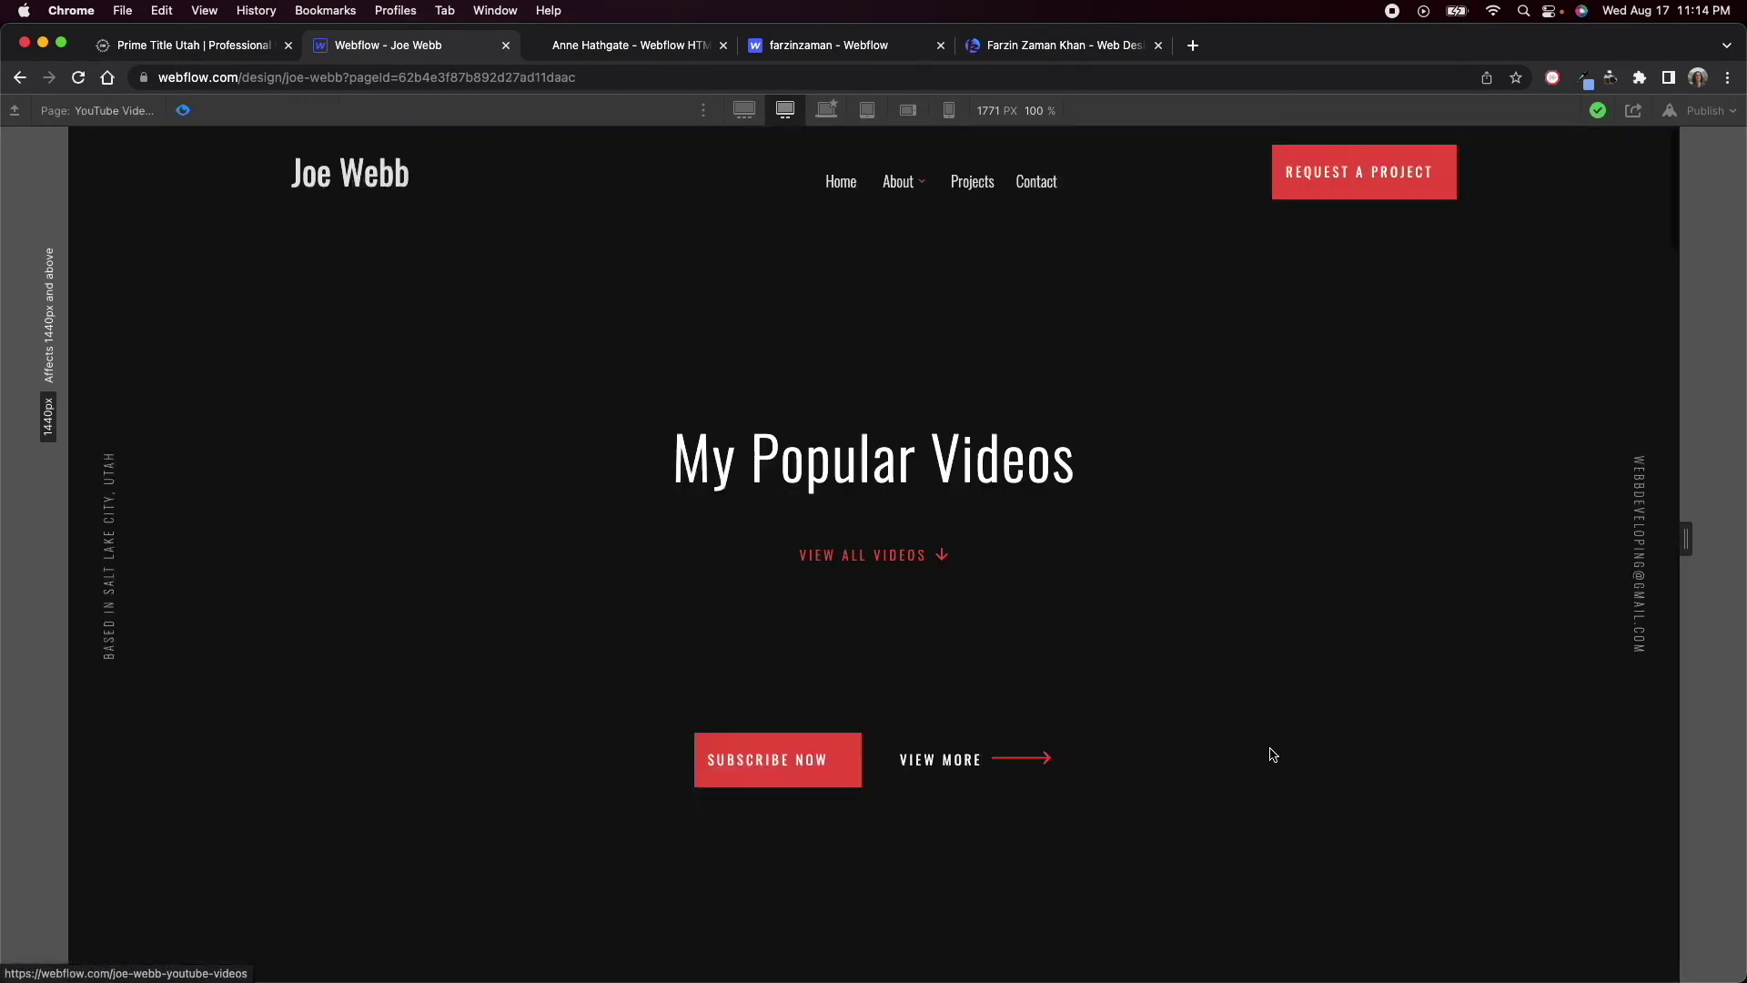
scroll(1383, 569, down, 3)
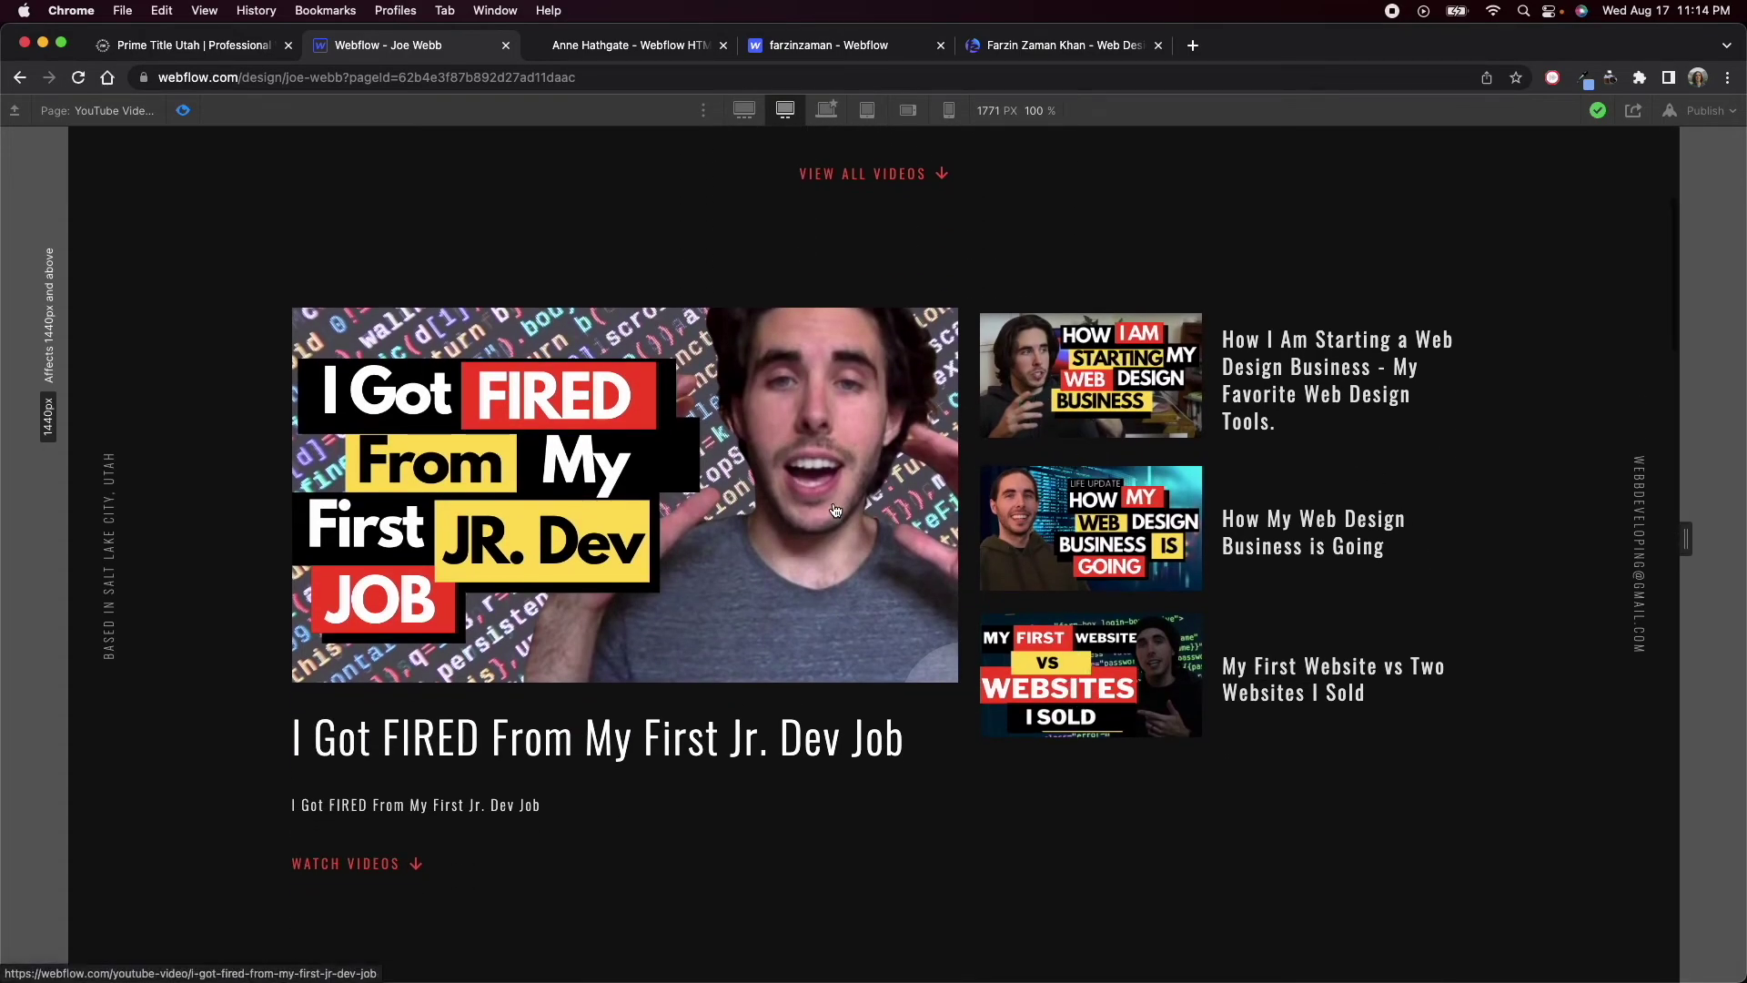
scroll(831, 511, down, 10)
scroll(1149, 525, down, 10)
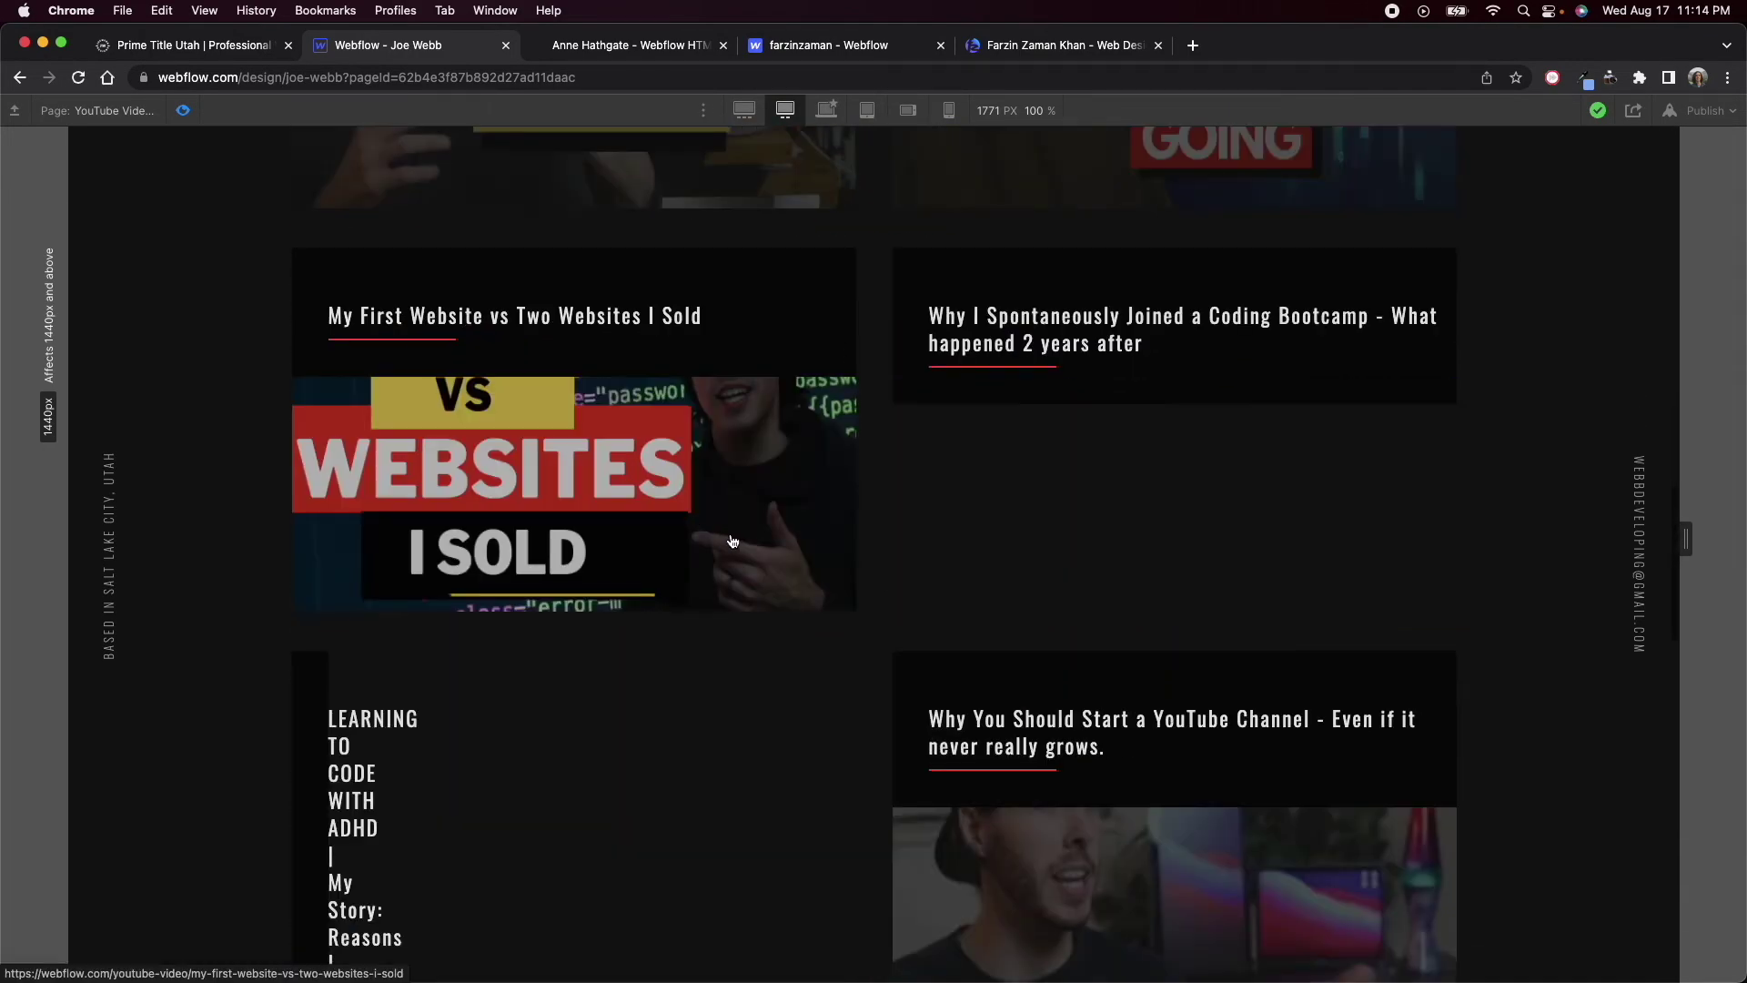
scroll(1129, 564, up, 10)
- Go back to the Home page, then switch to the live Prime Title Utah browser tab
scroll(1127, 587, up, 10)
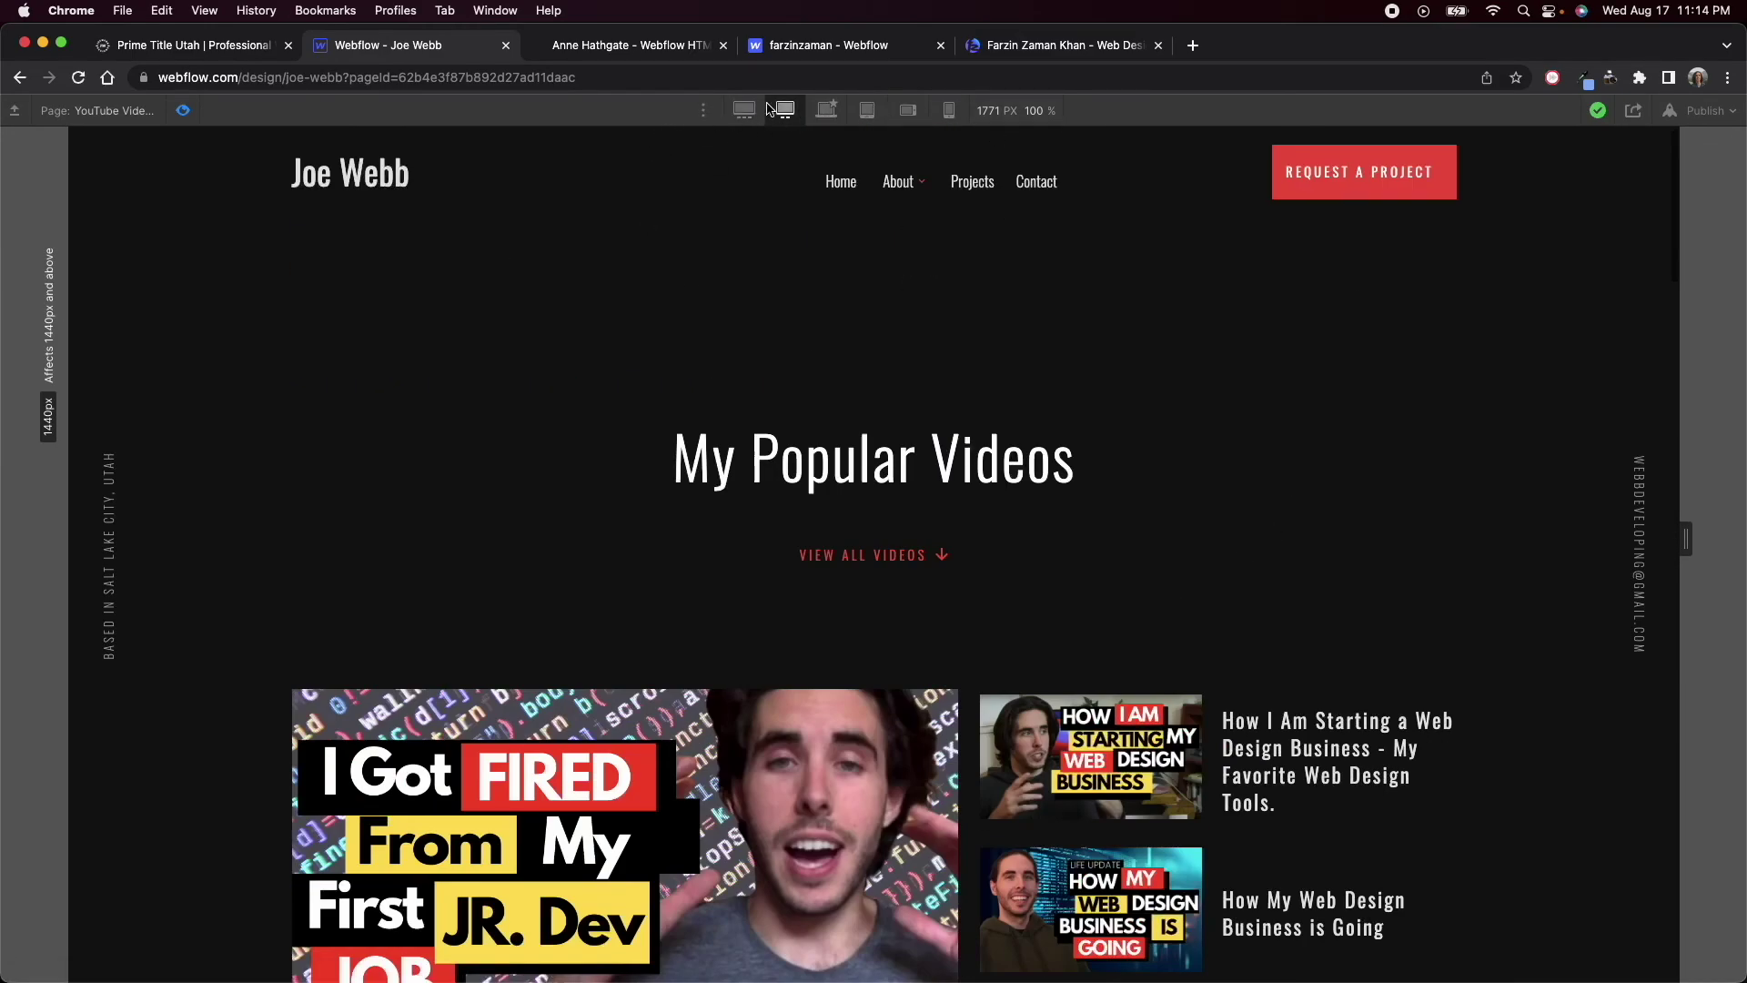
click(840, 182)
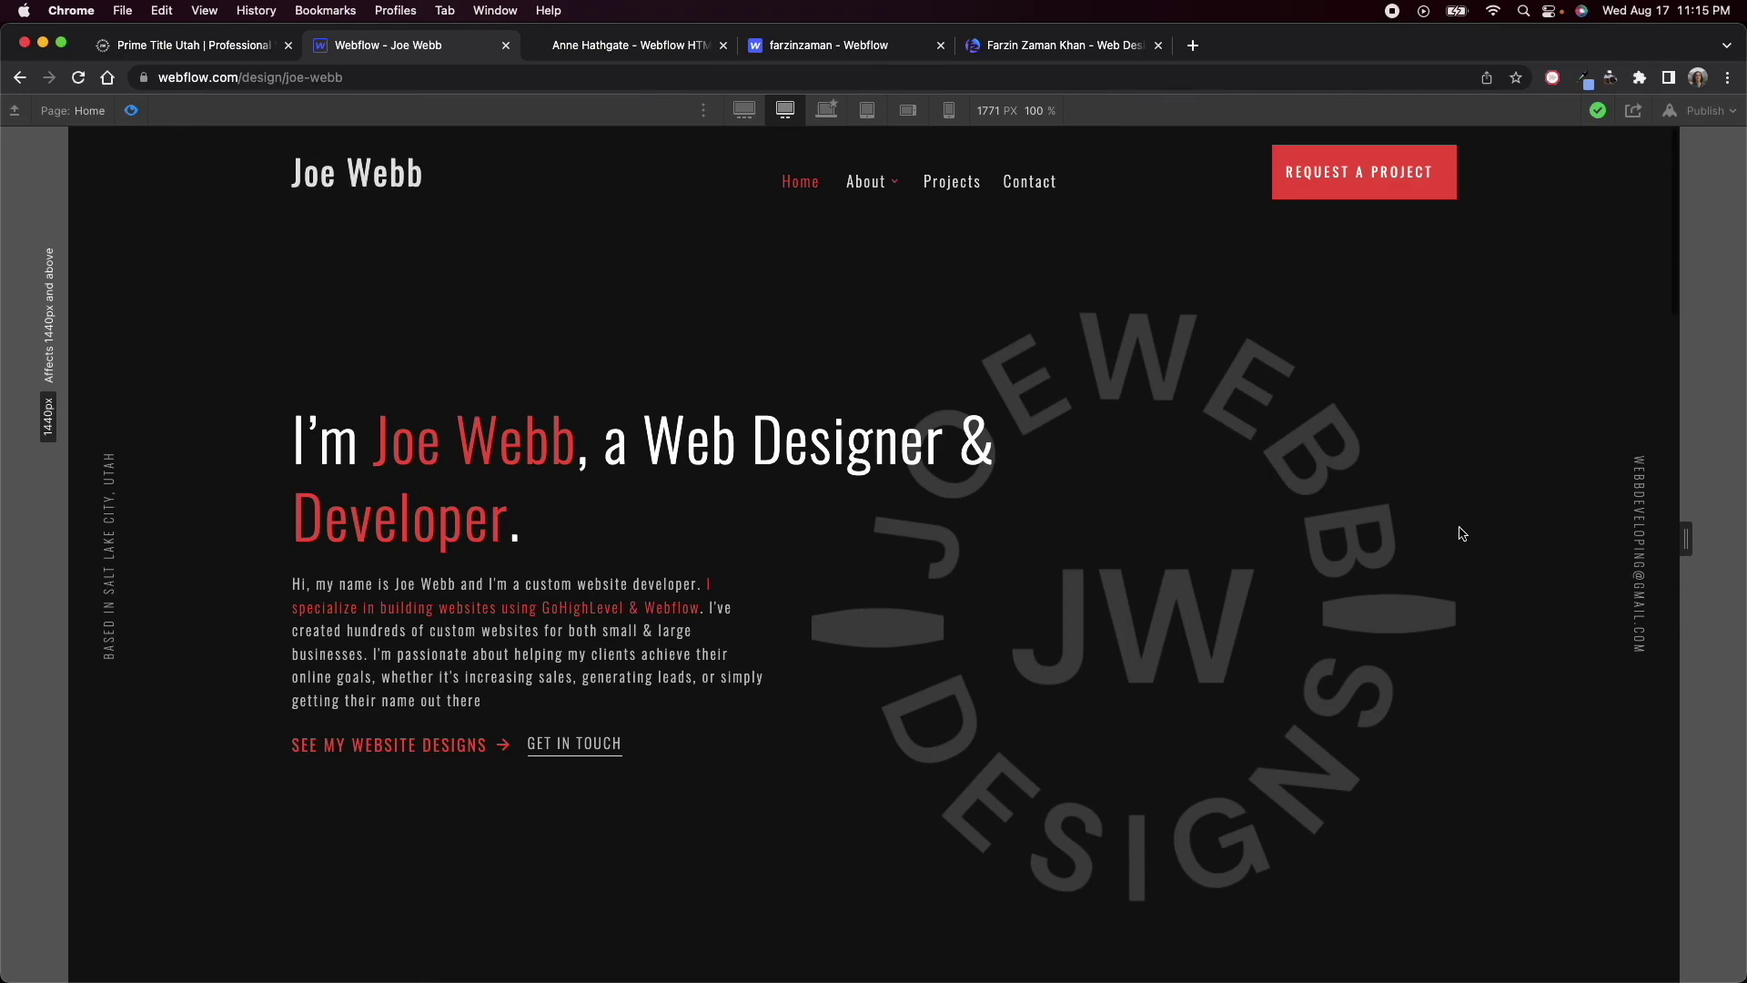
key(ctrl+shift+Tab)
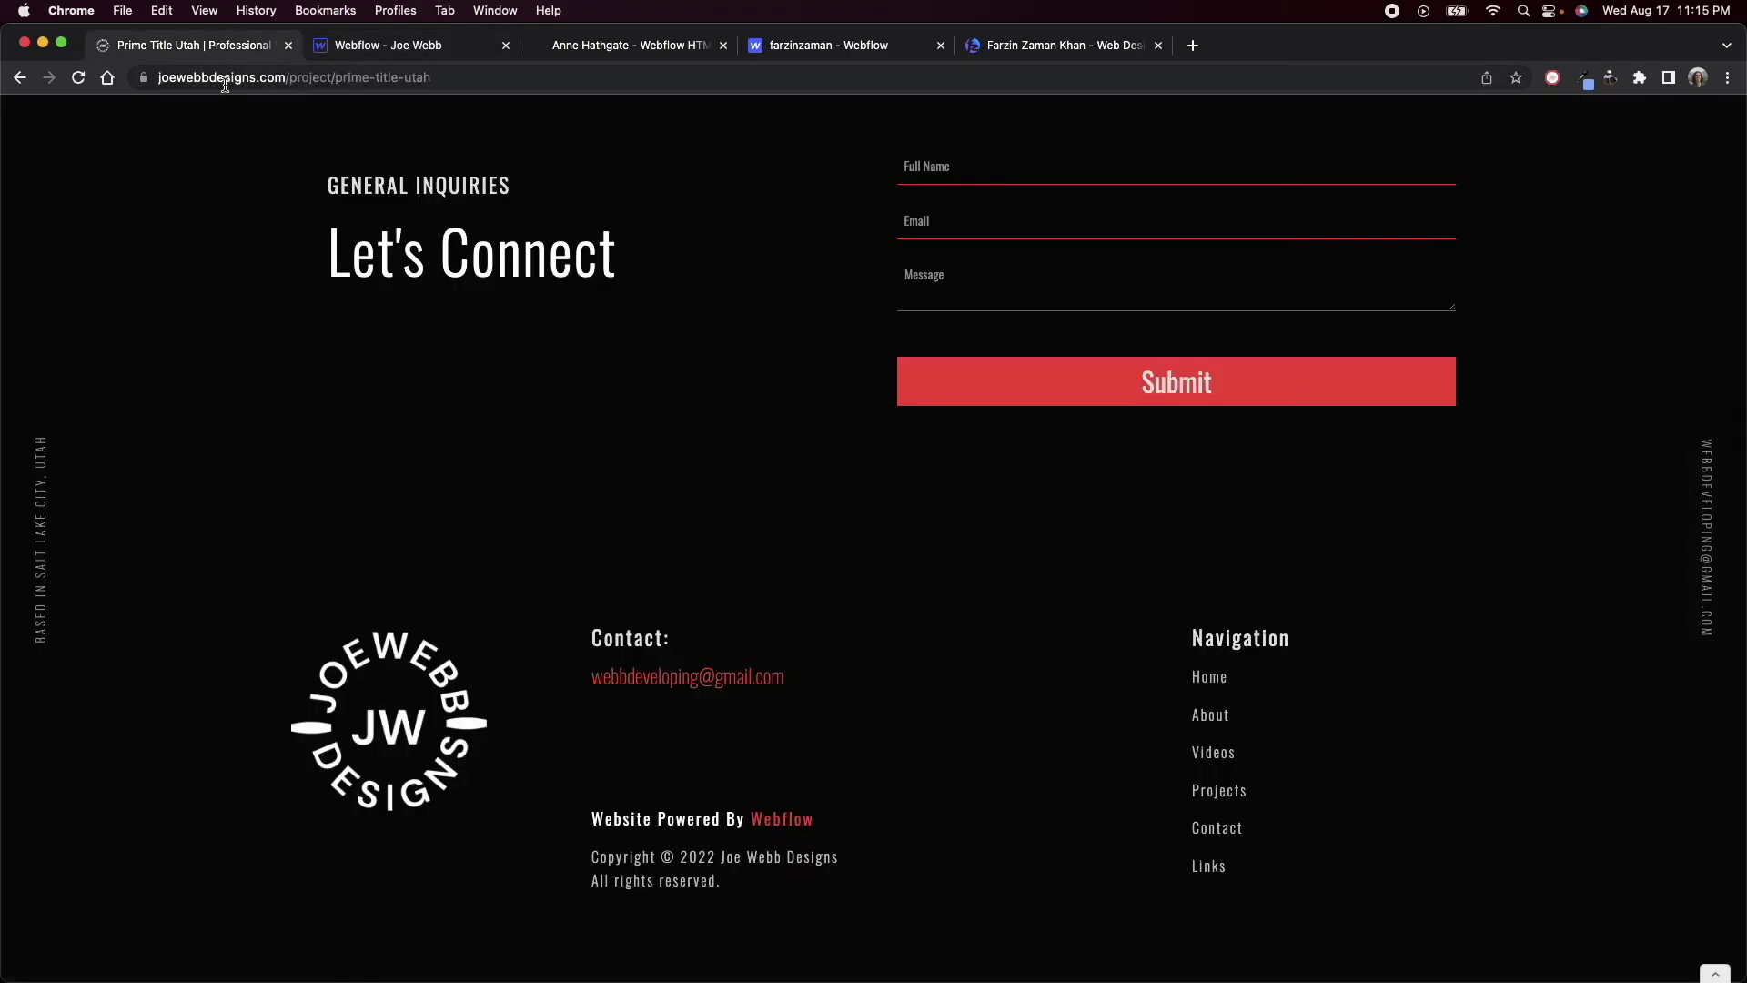